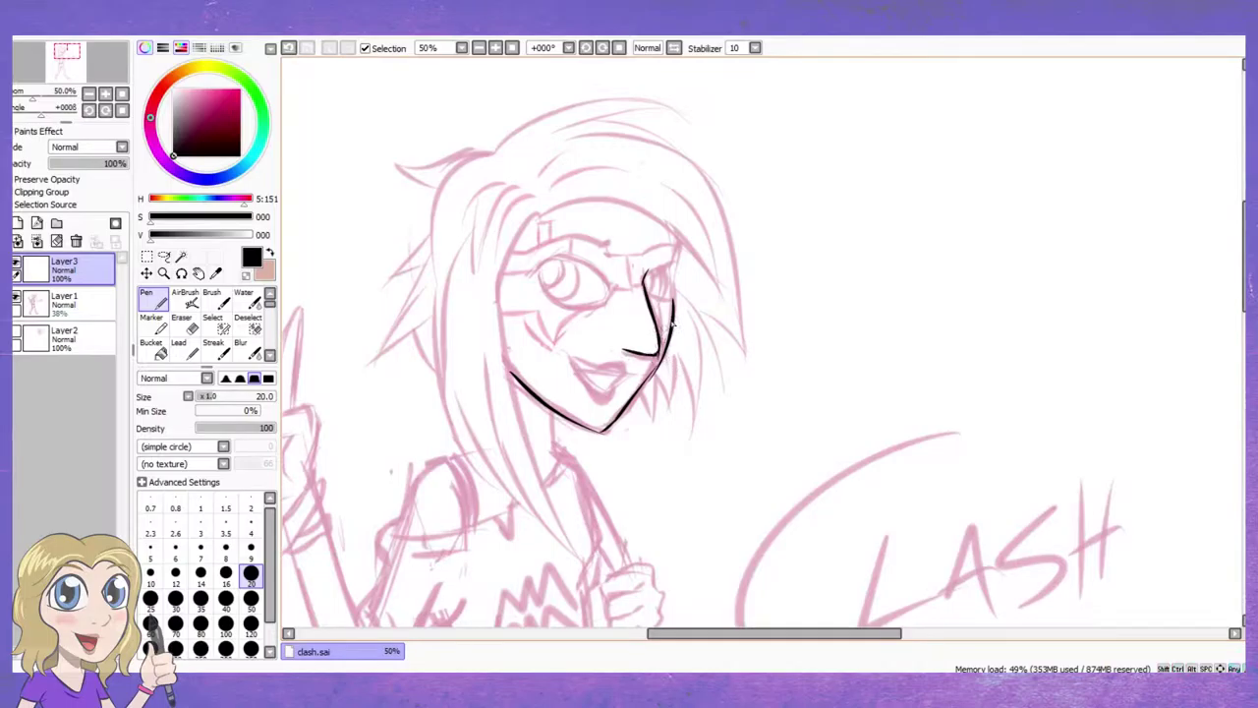
Ink the far brow ridge and upper eyelid on Layer3 with the size 20 Pen, erasing stray line ends
{"action": "key", "text": "e"}
{"action": "key", "text": "n"}
{"action": "left_click_drag", "start_coordinate": [668, 265], "coordinate": [647, 285]}
{"action": "left_click_drag", "start_coordinate": [674, 234], "coordinate": [650, 280]}
{"action": "key", "text": "e"}
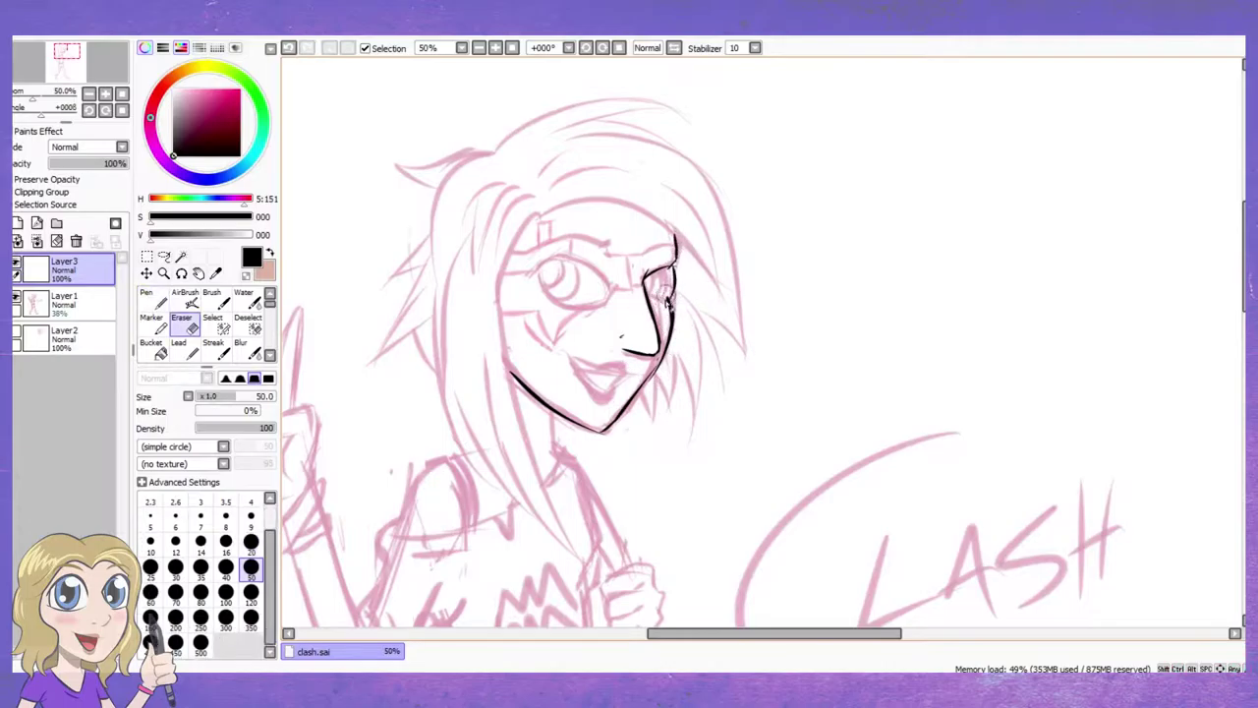
Mirror the canvas view and ink the near eye's almond outline with lashes at its outer corner
{"action": "key", "text": "n"}
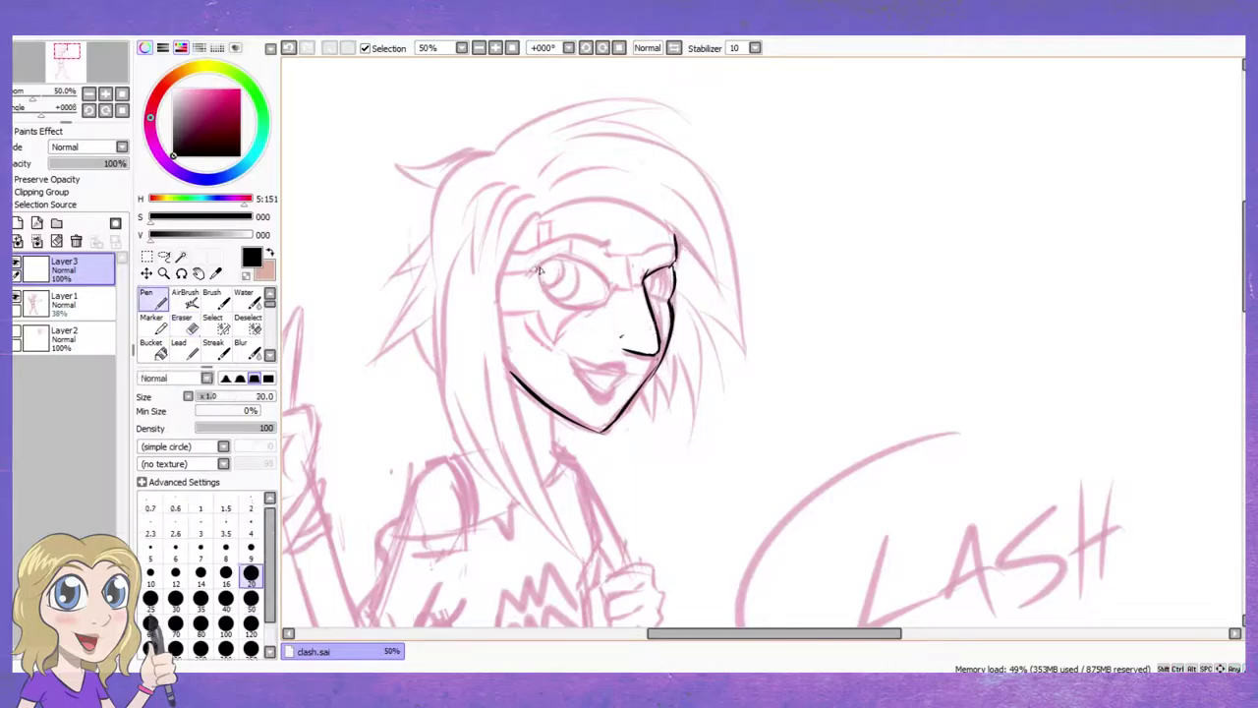
{"action": "key", "text": "h"}
{"action": "mouse_move", "coordinate": [709, 307]}
{"action": "left_mouse_down"}
{"action": "mouse_move", "coordinate": [630, 338]}
{"action": "mouse_move", "coordinate": [706, 307]}
{"action": "left_mouse_up"}
{"action": "key", "text": "ctrl+z"}
{"action": "key", "text": "e"}
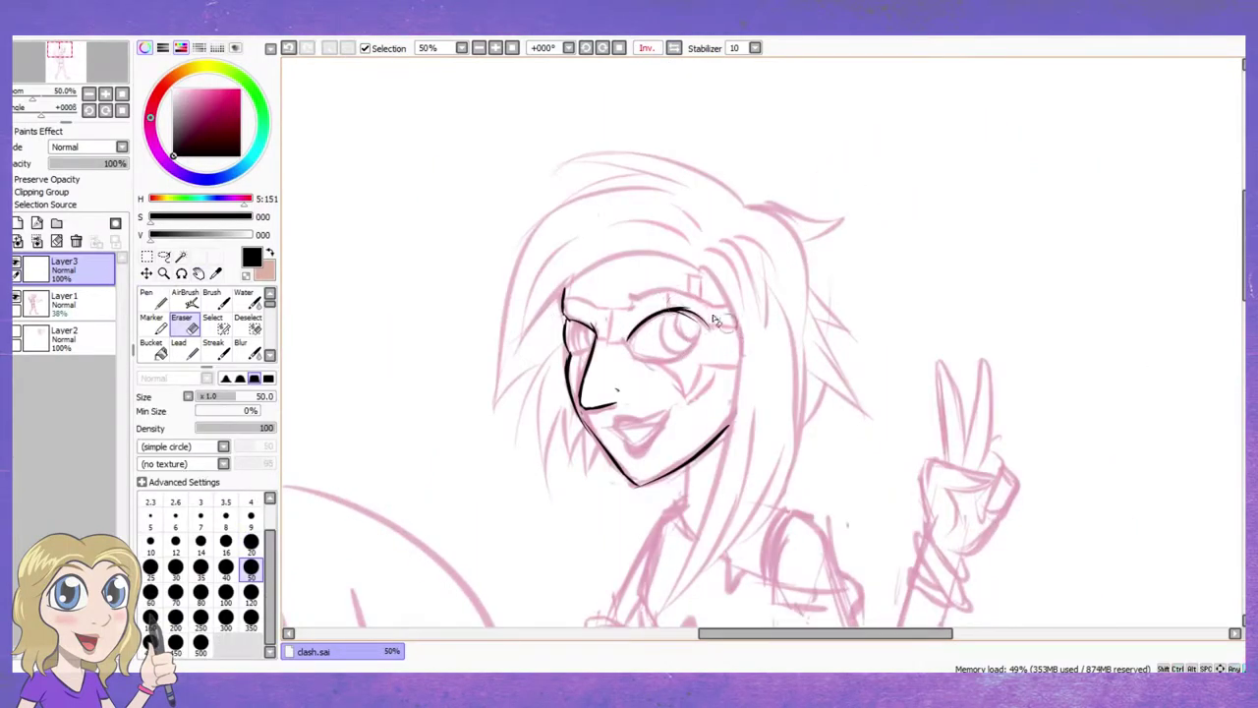
{"action": "key", "text": "n"}
{"action": "mouse_move", "coordinate": [715, 360]}
{"action": "left_mouse_down"}
{"action": "mouse_move", "coordinate": [630, 360]}
{"action": "mouse_move", "coordinate": [655, 364]}
{"action": "mouse_move", "coordinate": [706, 315]}
{"action": "left_mouse_up"}
{"action": "key", "text": "ctrl+z"}
{"action": "mouse_move", "coordinate": [724, 356]}
{"action": "left_mouse_down"}
{"action": "mouse_move", "coordinate": [696, 330]}
{"action": "mouse_move", "coordinate": [709, 324]}
{"action": "mouse_move", "coordinate": [680, 352]}
{"action": "mouse_move", "coordinate": [629, 345]}
{"action": "mouse_move", "coordinate": [642, 324]}
{"action": "mouse_move", "coordinate": [685, 311]}
{"action": "mouse_move", "coordinate": [710, 328]}
{"action": "mouse_move", "coordinate": [680, 311]}
{"action": "mouse_move", "coordinate": [663, 321]}
{"action": "mouse_move", "coordinate": [710, 311]}
{"action": "left_mouse_up"}
{"action": "key", "text": "ctrl+z"}
{"action": "key", "text": "ctrl+z"}
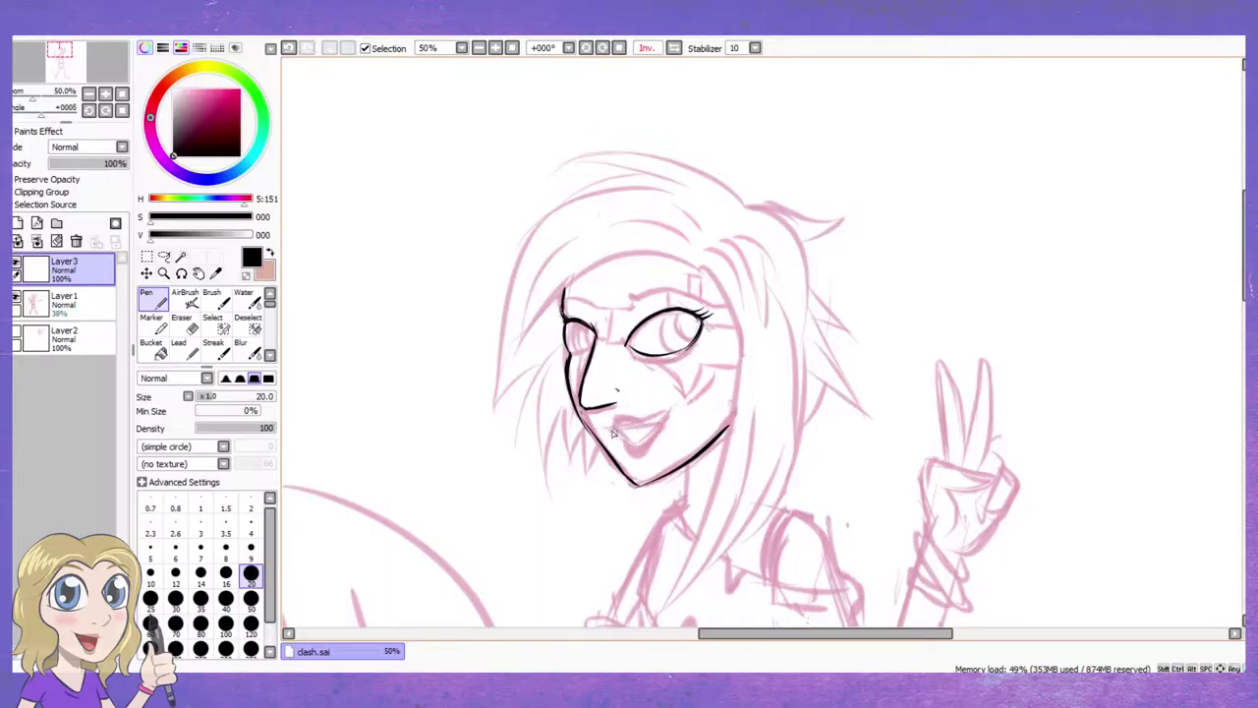
Ink the open, smiling lips over the sketched mouth, undoing unsatisfactory strokes
{"action": "mouse_move", "coordinate": [601, 425]}
{"action": "left_mouse_down"}
{"action": "mouse_move", "coordinate": [667, 410]}
{"action": "mouse_move", "coordinate": [624, 457]}
{"action": "mouse_move", "coordinate": [639, 430]}
{"action": "mouse_move", "coordinate": [652, 455]}
{"action": "mouse_move", "coordinate": [680, 422]}
{"action": "mouse_move", "coordinate": [627, 454]}
{"action": "mouse_move", "coordinate": [643, 466]}
{"action": "mouse_move", "coordinate": [660, 430]}
{"action": "mouse_move", "coordinate": [655, 447]}
{"action": "mouse_move", "coordinate": [619, 415]}
{"action": "mouse_move", "coordinate": [651, 418]}
{"action": "mouse_move", "coordinate": [603, 420]}
{"action": "left_mouse_up"}
{"action": "key", "text": "ctrl+z"}
{"action": "key", "text": "ctrl+z"}
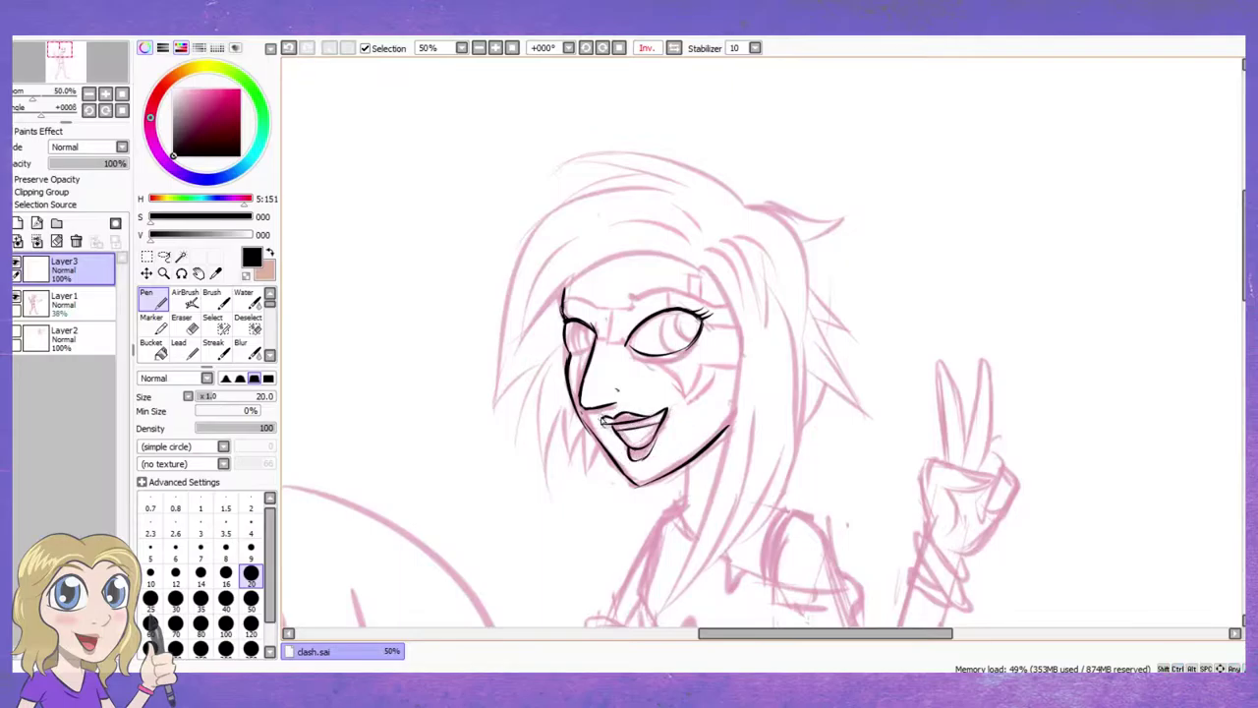
Ink the pointed marking beneath the near eye and the short lines running from the eye to the hair
{"action": "left_click_drag", "start_coordinate": [650, 355], "coordinate": [679, 392]}
{"action": "key", "text": "ctrl+z"}
{"action": "mouse_move", "coordinate": [732, 360]}
{"action": "left_mouse_down"}
{"action": "mouse_move", "coordinate": [746, 379]}
{"action": "mouse_move", "coordinate": [739, 352]}
{"action": "left_mouse_up"}
{"action": "left_click_drag", "start_coordinate": [704, 314], "coordinate": [741, 325]}
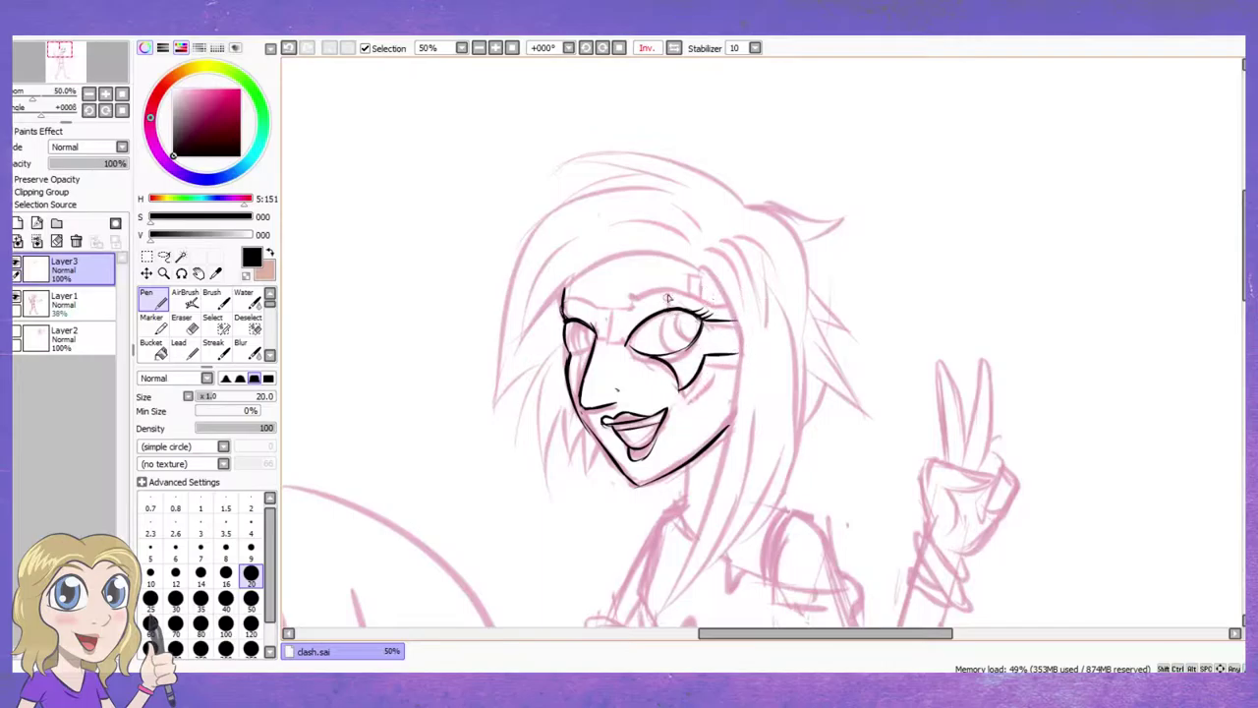
{"action": "key", "text": "e"}
{"action": "left_click_drag", "start_coordinate": [688, 366], "coordinate": [678, 393]}
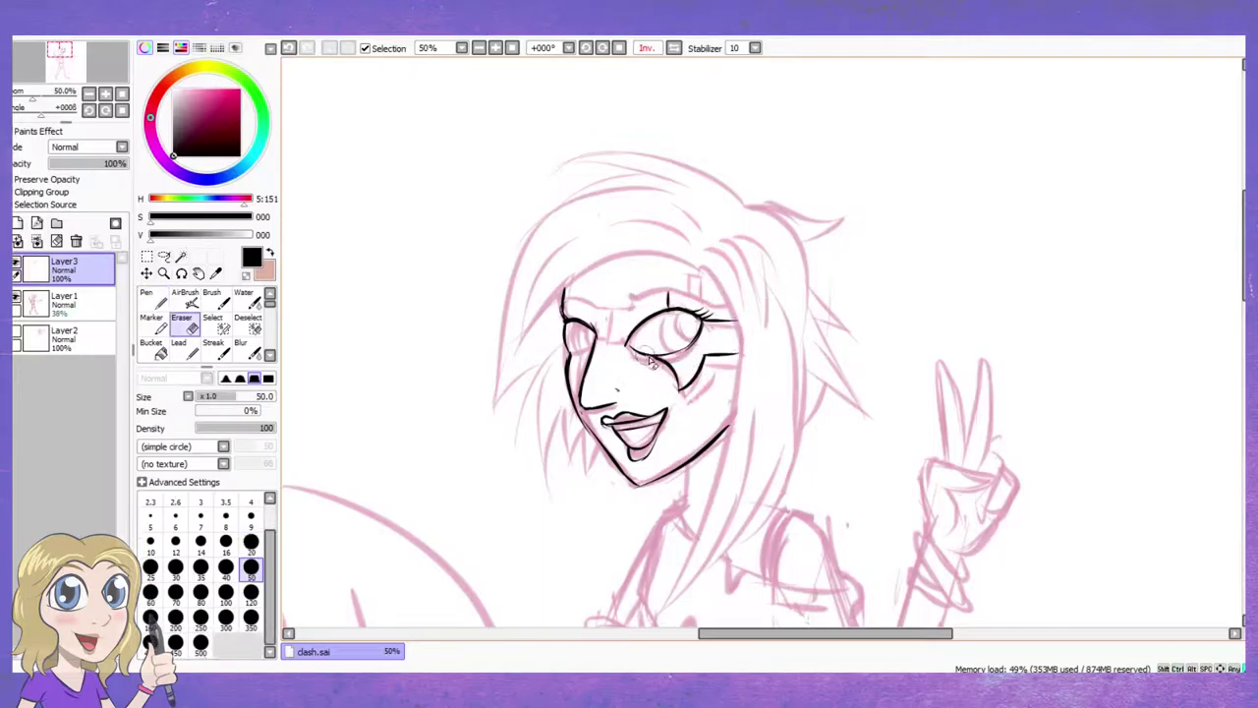
Ink the irises and narrow vertical pupils in both eyes
{"action": "key", "text": "n"}
{"action": "mouse_move", "coordinate": [668, 316]}
{"action": "left_mouse_down"}
{"action": "mouse_move", "coordinate": [657, 326]}
{"action": "mouse_move", "coordinate": [674, 360]}
{"action": "left_mouse_up"}
{"action": "key", "text": "ctrl+z"}
{"action": "mouse_move", "coordinate": [581, 322]}
{"action": "left_mouse_down"}
{"action": "mouse_move", "coordinate": [570, 356]}
{"action": "mouse_move", "coordinate": [577, 340]}
{"action": "left_mouse_up"}
{"action": "key", "text": "ctrl+z"}
{"action": "key", "text": "ctrl+z"}
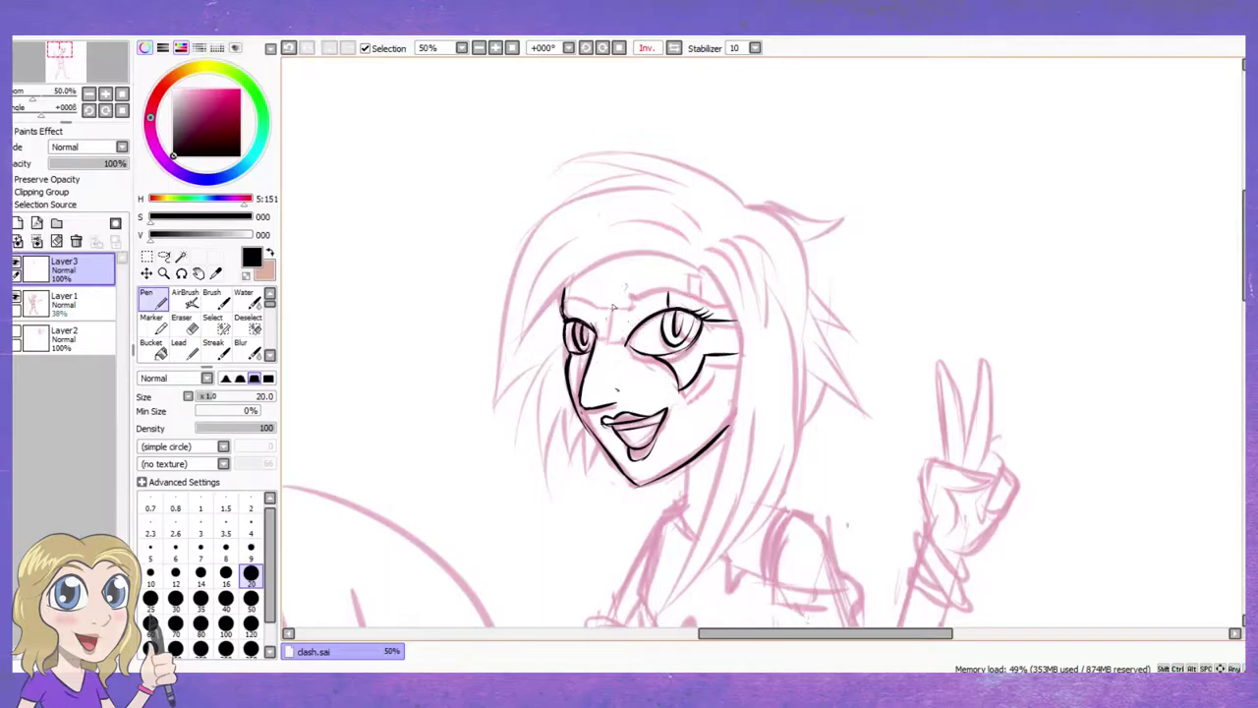
Ink the arched near eyebrow and the far eyebrow, undoing unsatisfactory strokes
{"action": "key", "text": "ctrl+z"}
{"action": "mouse_move", "coordinate": [634, 301]}
{"action": "left_mouse_down"}
{"action": "mouse_move", "coordinate": [684, 293]}
{"action": "mouse_move", "coordinate": [729, 332]}
{"action": "left_mouse_up"}
{"action": "key", "text": "ctrl+z"}
{"action": "left_click_drag", "start_coordinate": [636, 301], "coordinate": [724, 327]}
{"action": "key", "text": "ctrl+z"}
{"action": "mouse_move", "coordinate": [562, 295]}
{"action": "left_mouse_down"}
{"action": "mouse_move", "coordinate": [568, 312]}
{"action": "mouse_move", "coordinate": [602, 308]}
{"action": "mouse_move", "coordinate": [592, 301]}
{"action": "left_mouse_up"}
{"action": "key", "text": "ctrl+z"}
{"action": "key", "text": "ctrl+z"}
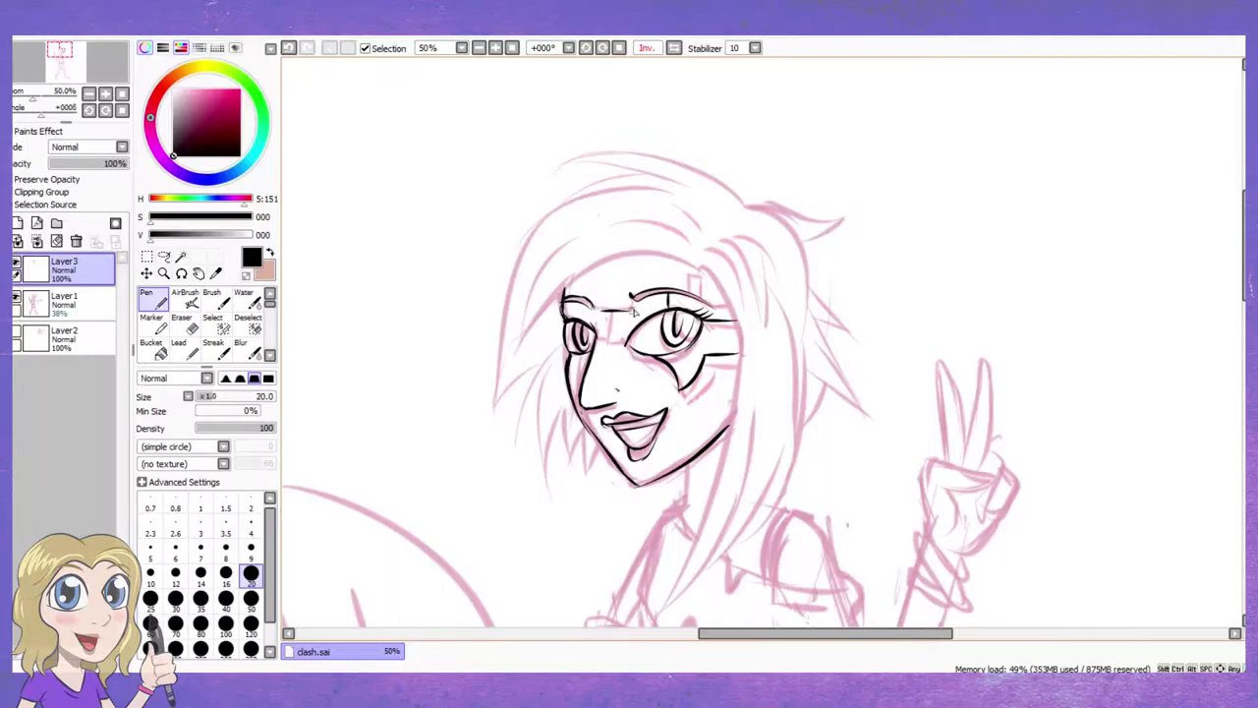
Ink the small rectangular piece above the near eyebrow and the detail lines across the nose bridge
{"action": "left_click_drag", "start_coordinate": [686, 273], "coordinate": [700, 284]}
{"action": "key", "text": "ctrl+z"}
{"action": "left_click_drag", "start_coordinate": [601, 338], "coordinate": [612, 314]}
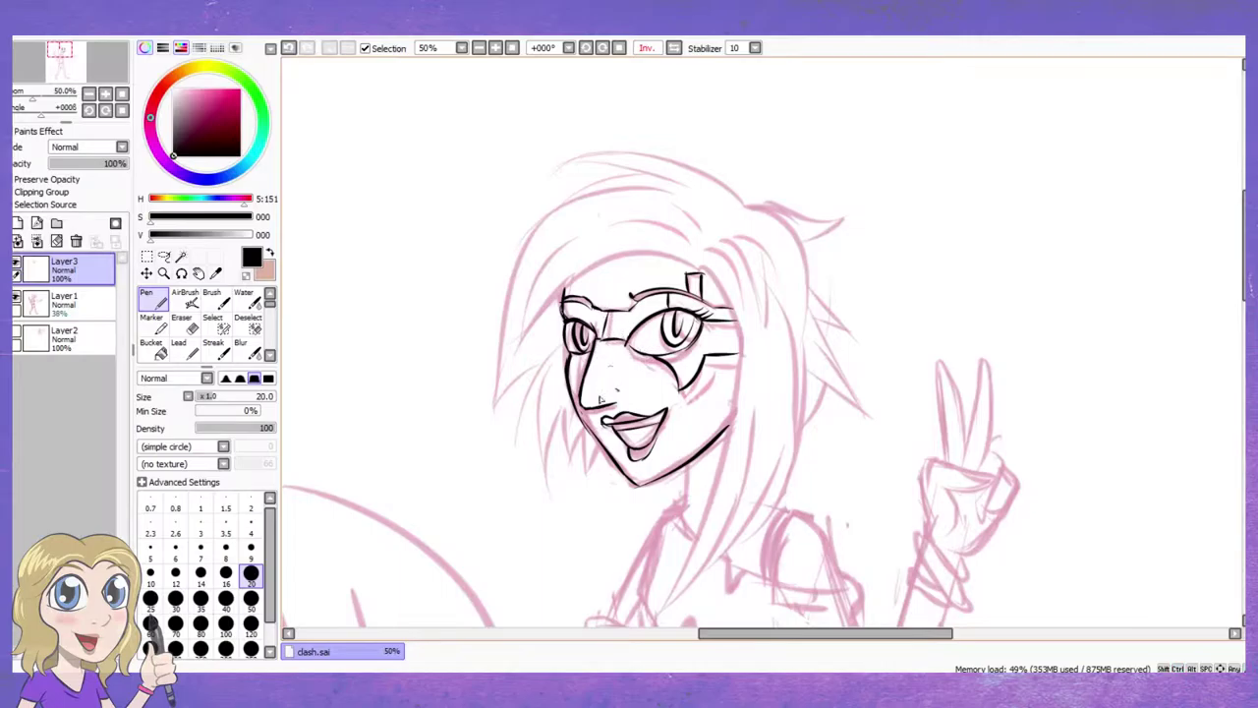
Restore the unmirrored canvas view and ink the neck and the long hair edge framing the near cheek
{"action": "scroll", "coordinate": [610, 388], "scroll_direction": "down", "scroll_amount": 3}
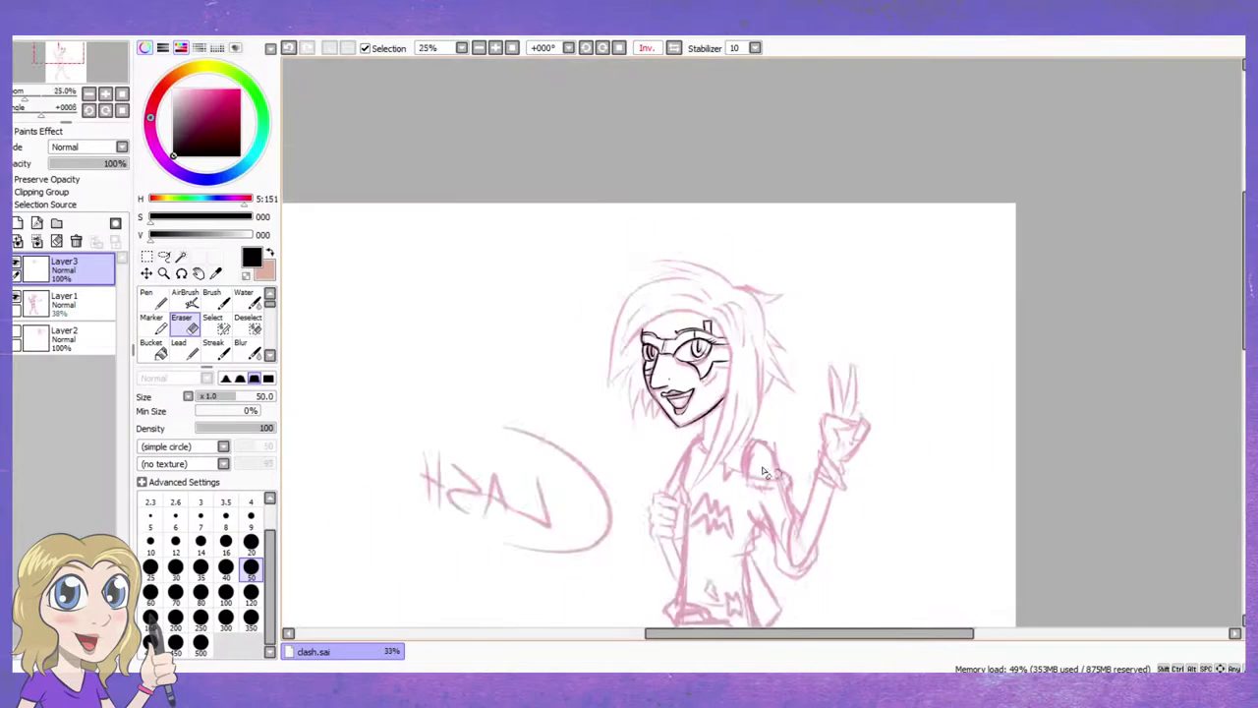
{"action": "scroll", "coordinate": [702, 132], "scroll_direction": "up", "scroll_amount": 2}
{"action": "key", "text": "h"}
{"action": "scroll", "coordinate": [668, 325], "scroll_direction": "up", "scroll_amount": 1}
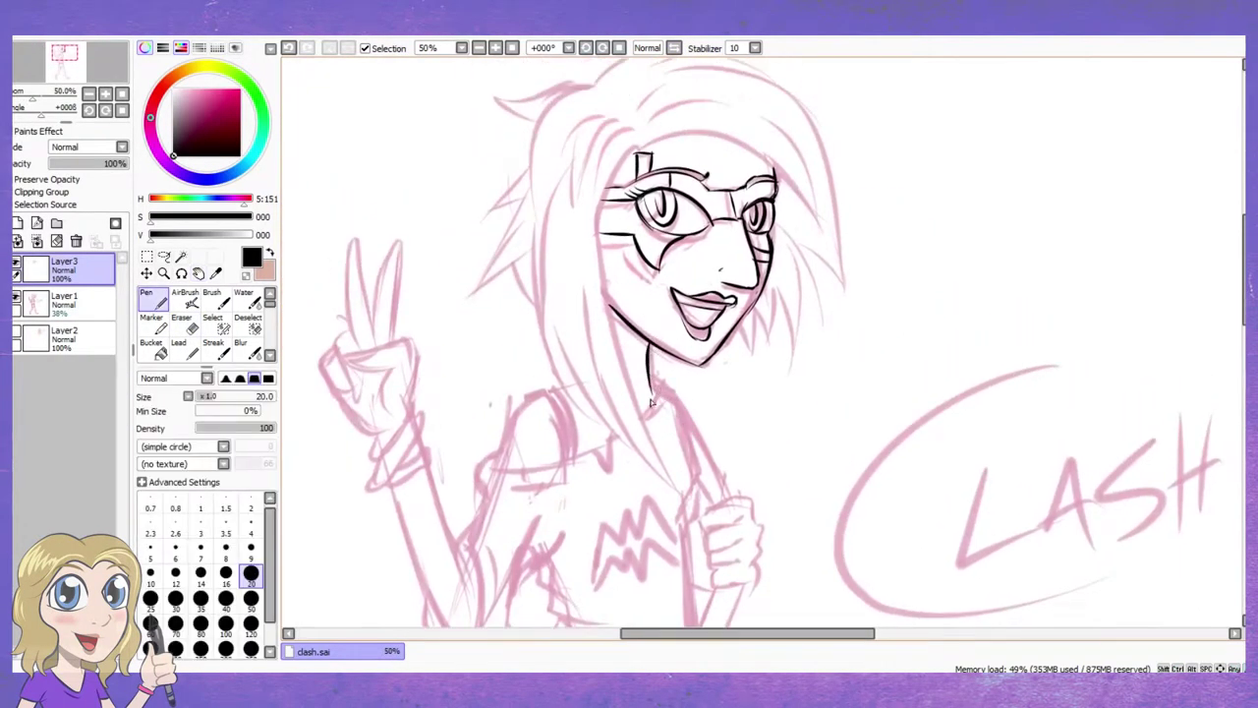
{"action": "left_click_drag", "start_coordinate": [648, 385], "coordinate": [688, 401]}
{"action": "mouse_move", "coordinate": [641, 152]}
{"action": "left_mouse_down"}
{"action": "mouse_move", "coordinate": [612, 285]}
{"action": "mouse_move", "coordinate": [664, 468]}
{"action": "left_mouse_up"}
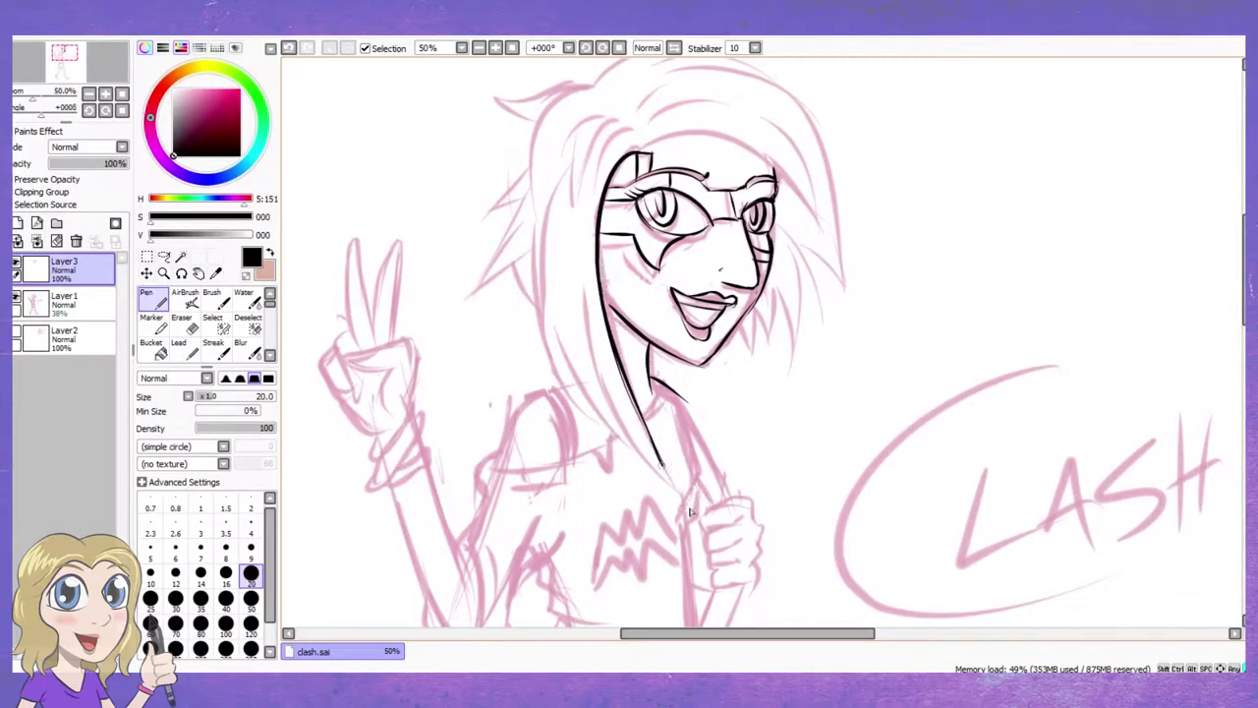
Ink the long strands of the near side lock, including its outer edge down toward the shoulder
{"action": "left_click_drag", "start_coordinate": [588, 316], "coordinate": [682, 501]}
{"action": "left_click_drag", "start_coordinate": [587, 283], "coordinate": [683, 503]}
{"action": "mouse_move", "coordinate": [572, 330]}
{"action": "left_mouse_down"}
{"action": "mouse_move", "coordinate": [623, 446]}
{"action": "mouse_move", "coordinate": [651, 470]}
{"action": "left_mouse_up"}
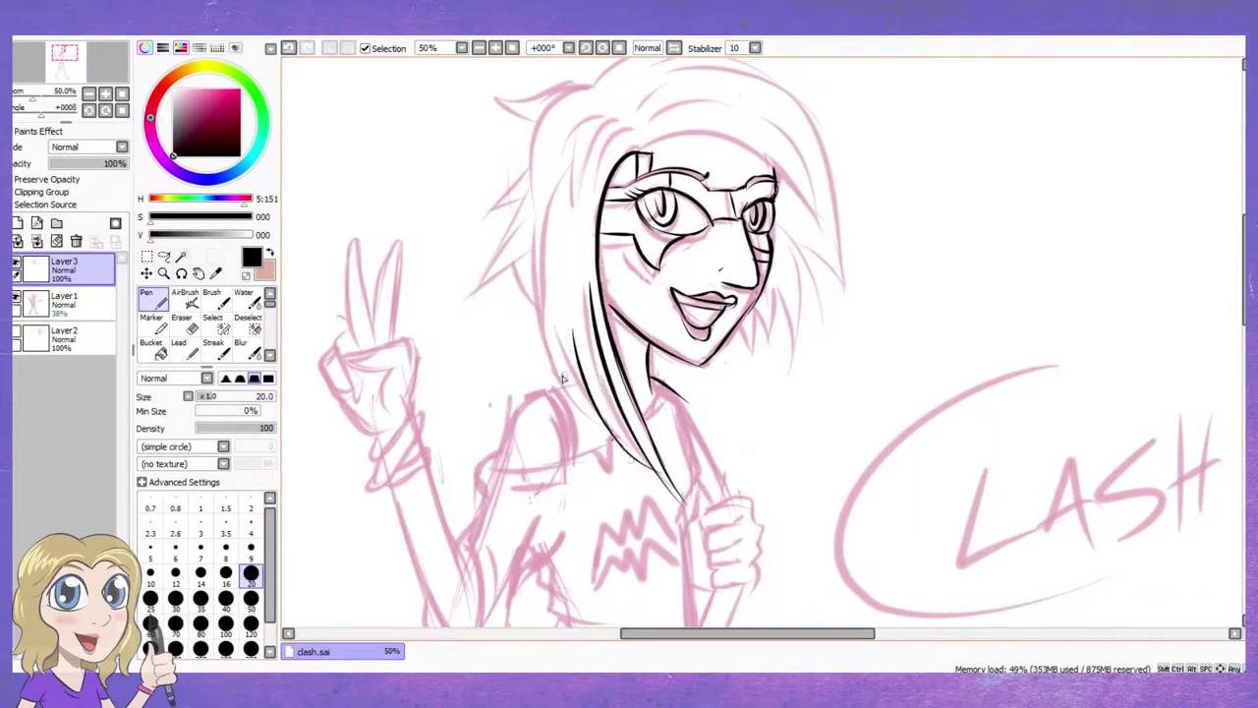
{"action": "left_click_drag", "start_coordinate": [546, 294], "coordinate": [635, 468]}
{"action": "key", "text": "ctrl+z"}
{"action": "left_click_drag", "start_coordinate": [546, 316], "coordinate": [620, 471]}
{"action": "left_click_drag", "start_coordinate": [596, 407], "coordinate": [629, 478]}
{"action": "key", "text": "ctrl+z"}
{"action": "left_click_drag", "start_coordinate": [533, 240], "coordinate": [600, 400]}
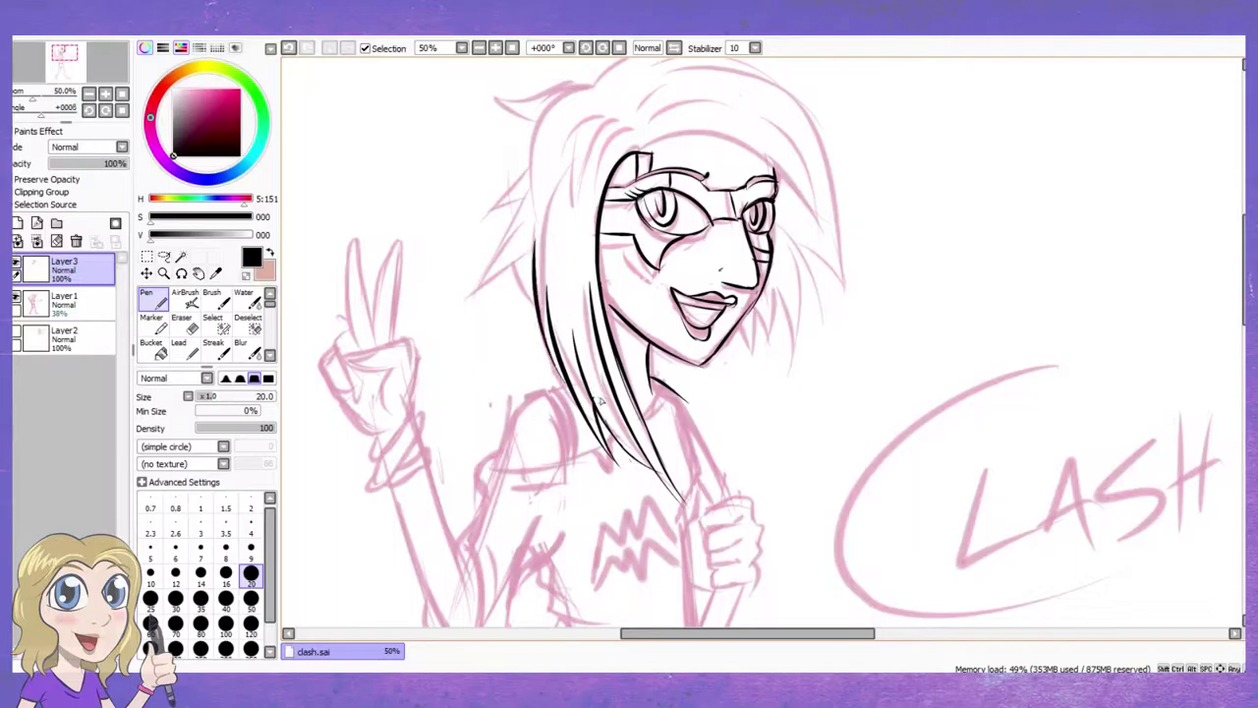
{"action": "mouse_move", "coordinate": [550, 195]}
{"action": "left_mouse_down"}
{"action": "mouse_move", "coordinate": [537, 265]}
{"action": "mouse_move", "coordinate": [555, 319]}
{"action": "left_mouse_up"}
Erase the ragged end of the long front lock and redraw it as a sharp, tapered tip
{"action": "key", "text": "e"}
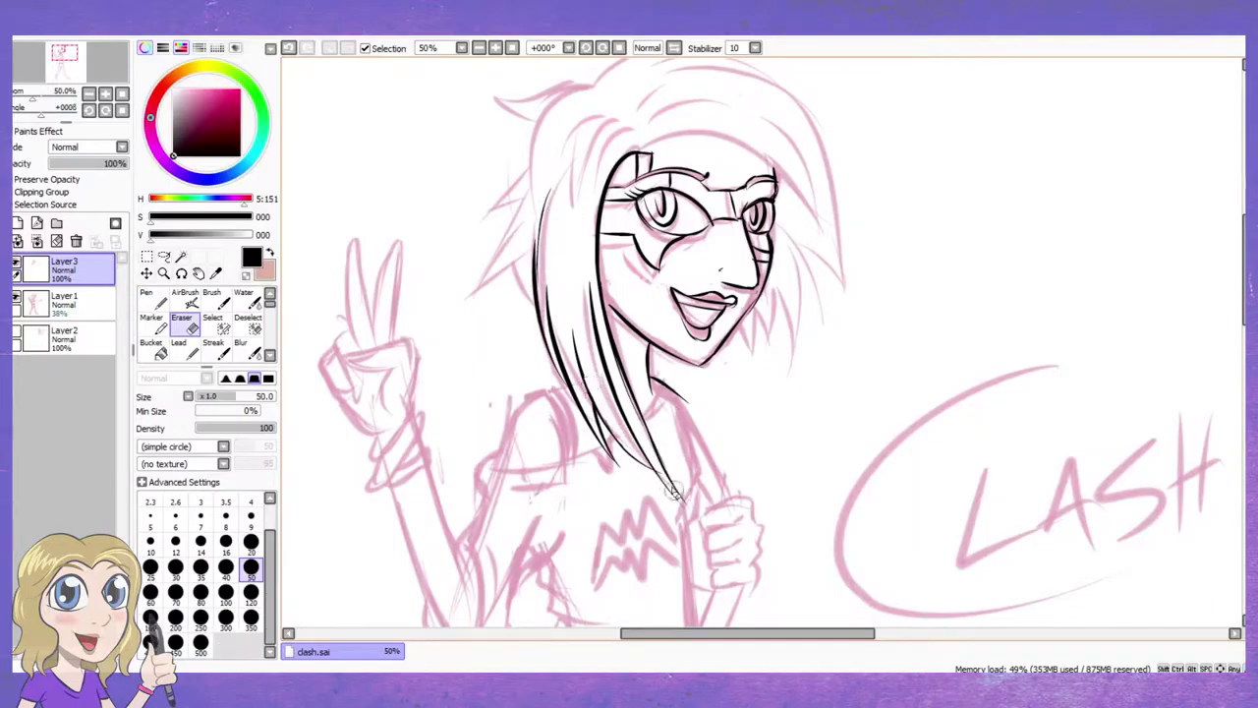
{"action": "left_click_drag", "start_coordinate": [674, 491], "coordinate": [688, 513]}
{"action": "key", "text": "n"}
{"action": "left_click_drag", "start_coordinate": [644, 456], "coordinate": [696, 517]}
{"action": "left_click_drag", "start_coordinate": [628, 428], "coordinate": [703, 523]}
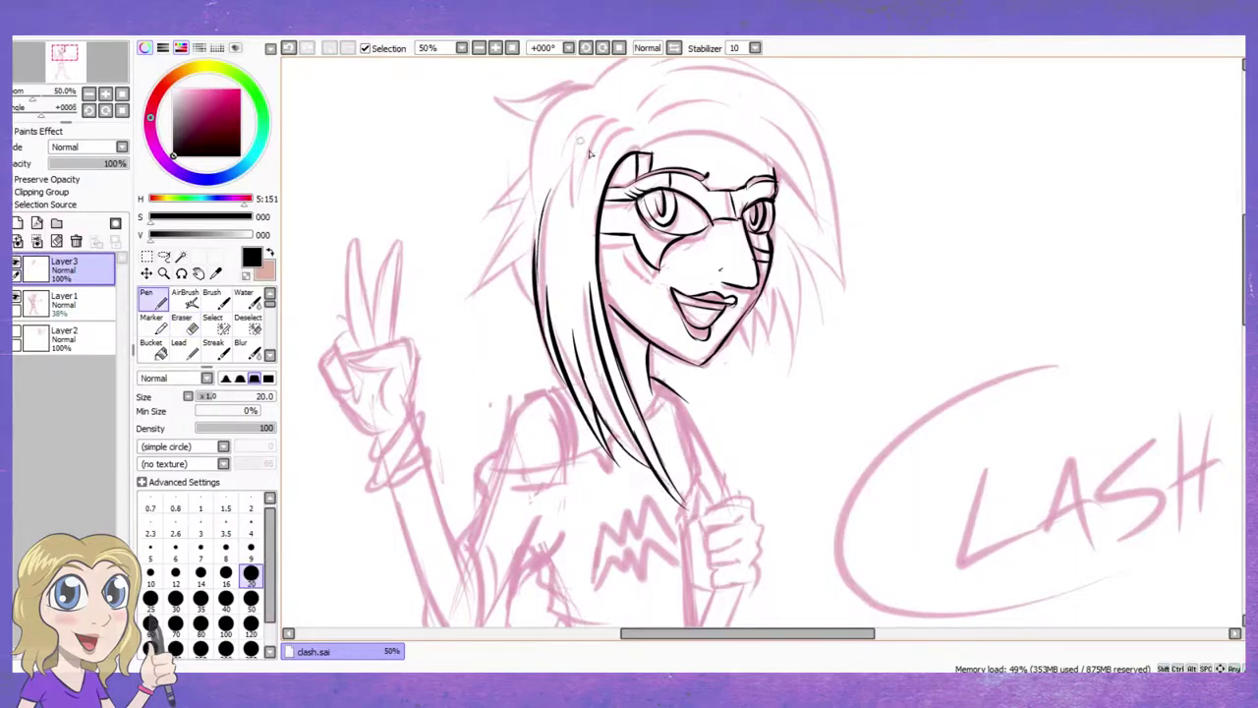
Ink the short curved strands running from the hair parting down into the near side lock
{"action": "left_click_drag", "start_coordinate": [640, 146], "coordinate": [576, 165]}
{"action": "key", "text": "ctrl+z"}
{"action": "left_click_drag", "start_coordinate": [627, 122], "coordinate": [580, 178]}
{"action": "left_click_drag", "start_coordinate": [595, 140], "coordinate": [538, 257]}
{"action": "key", "text": "ctrl+z"}
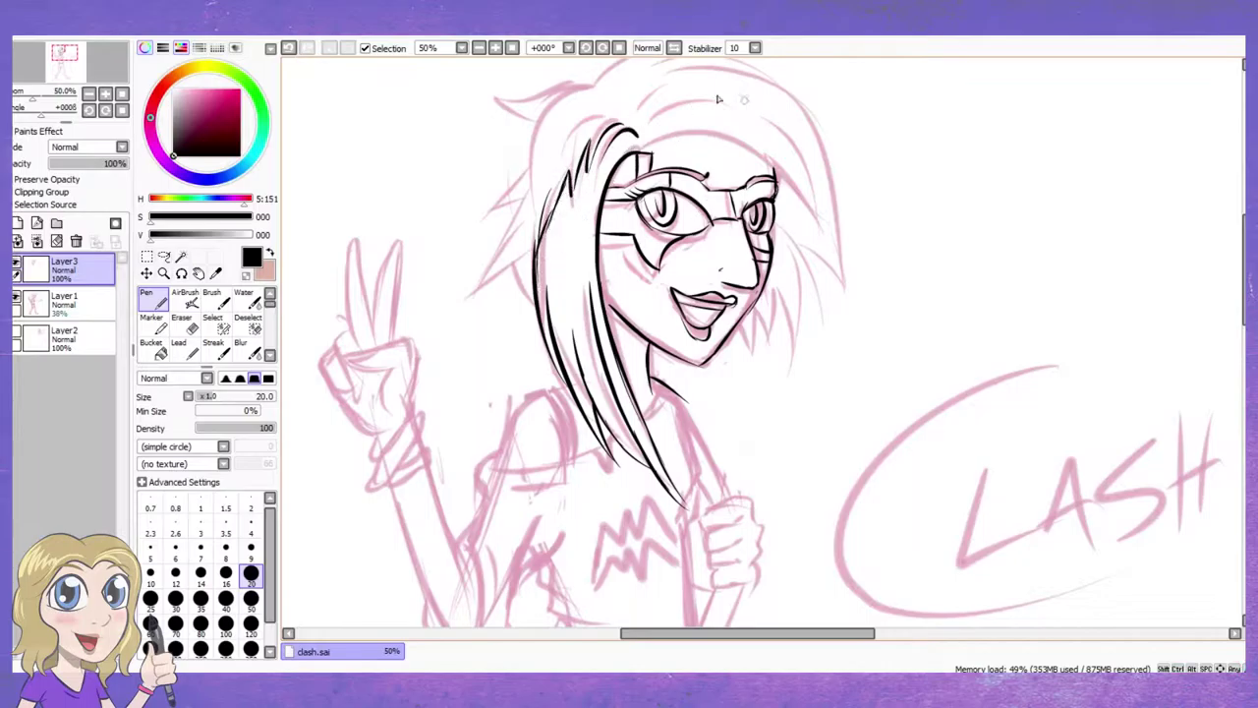
Ink the fringe strands above the parting, the forehead hairline and the first strands on the far side
{"action": "left_click_drag", "start_coordinate": [695, 102], "coordinate": [647, 129]}
{"action": "left_click_drag", "start_coordinate": [688, 76], "coordinate": [628, 116]}
{"action": "mouse_move", "coordinate": [631, 160]}
{"action": "left_mouse_down"}
{"action": "mouse_move", "coordinate": [772, 173]}
{"action": "mouse_move", "coordinate": [801, 232]}
{"action": "left_mouse_up"}
{"action": "mouse_move", "coordinate": [760, 114]}
{"action": "left_mouse_down"}
{"action": "mouse_move", "coordinate": [806, 238]}
{"action": "mouse_move", "coordinate": [816, 322]}
{"action": "left_mouse_up"}
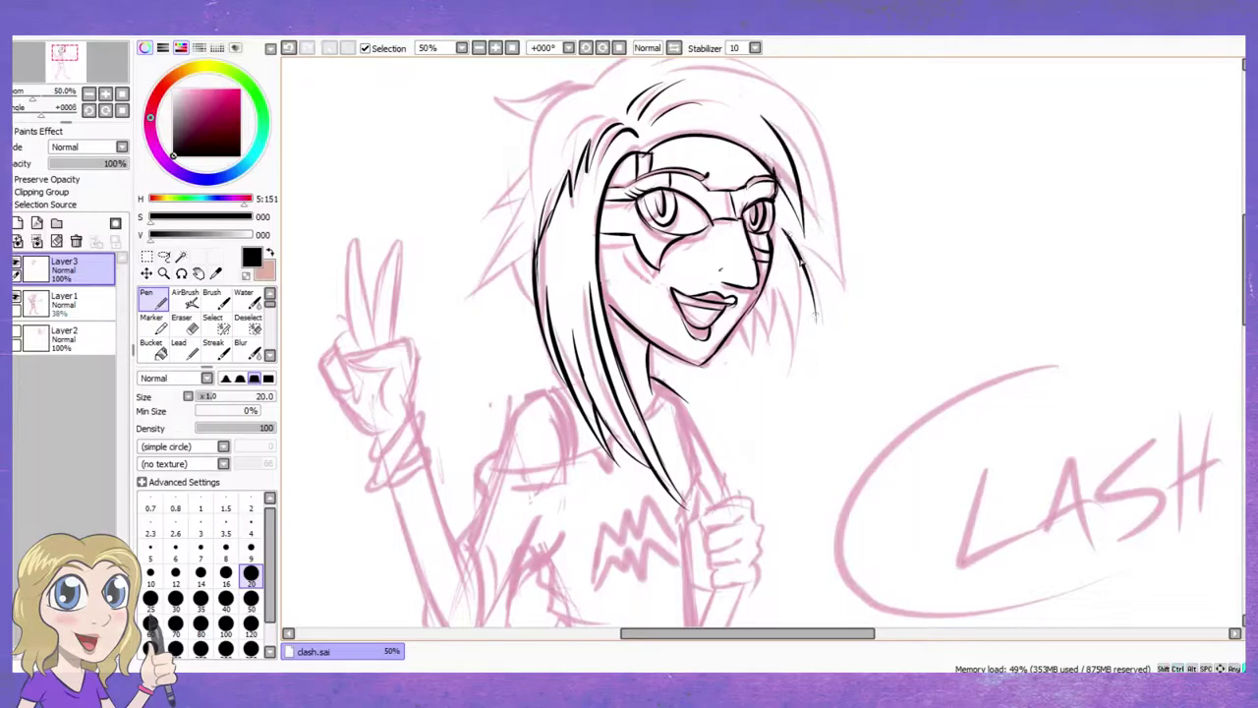
Ink the jagged hair tips hanging behind the far cheek and jaw, cleaning up with the Eraser
{"action": "left_click_drag", "start_coordinate": [792, 255], "coordinate": [800, 352]}
{"action": "mouse_move", "coordinate": [802, 355]}
{"action": "left_mouse_down"}
{"action": "mouse_move", "coordinate": [753, 313]}
{"action": "mouse_move", "coordinate": [738, 336]}
{"action": "mouse_move", "coordinate": [763, 384]}
{"action": "mouse_move", "coordinate": [739, 356]}
{"action": "left_mouse_up"}
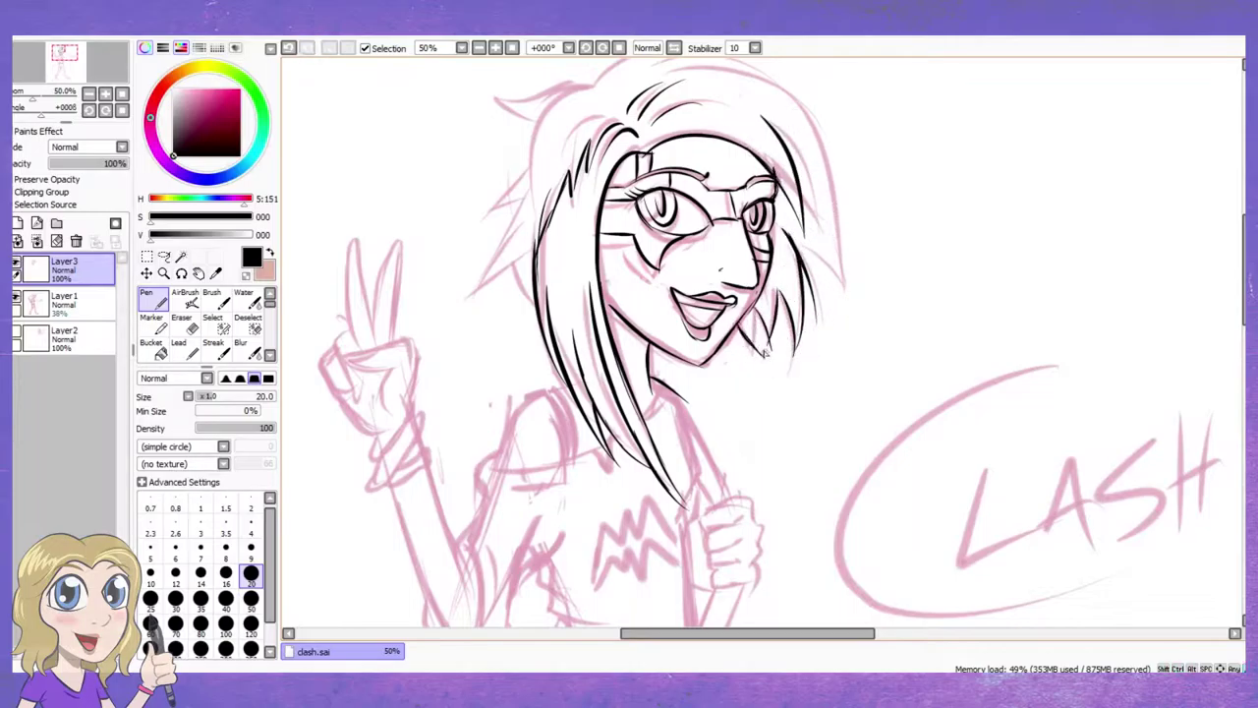
{"action": "mouse_move", "coordinate": [768, 304]}
{"action": "left_mouse_down"}
{"action": "mouse_move", "coordinate": [756, 365]}
{"action": "mouse_move", "coordinate": [725, 372]}
{"action": "left_mouse_up"}
{"action": "key", "text": "ctrl+z"}
{"action": "key", "text": "e"}
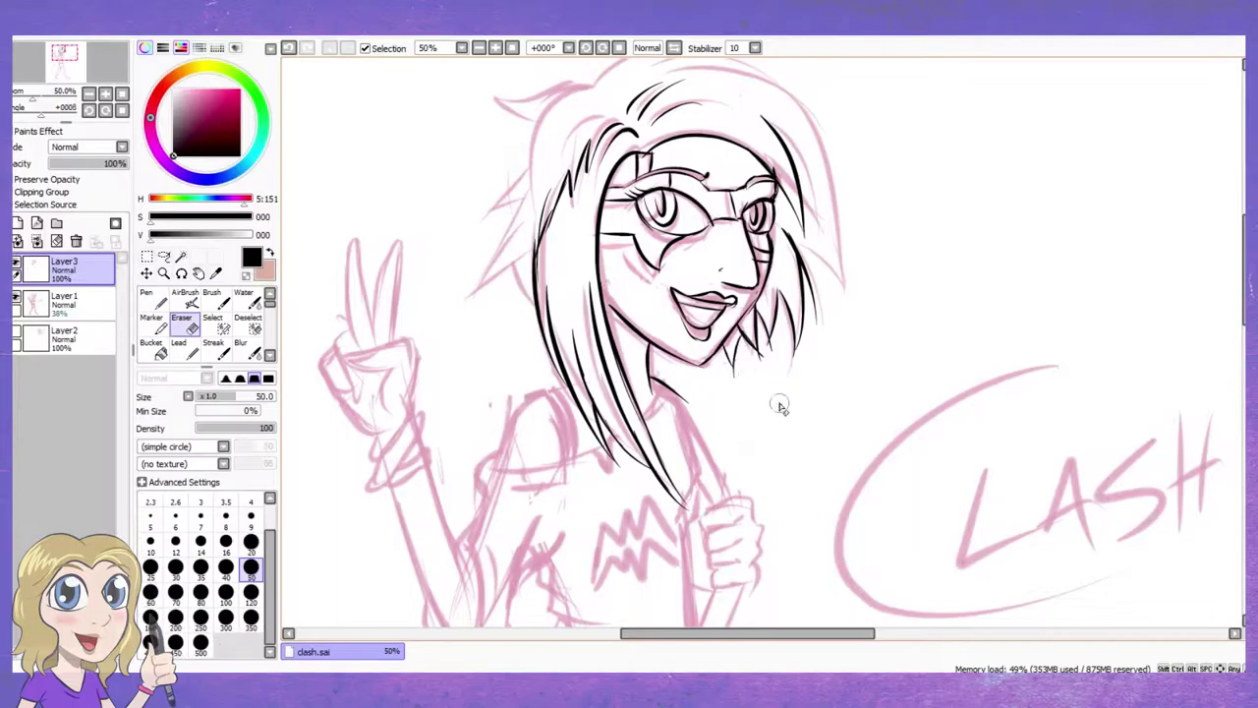
Ink the large outer sweep of the fringe from the crown down to its pointed far tip
{"action": "key", "text": "n"}
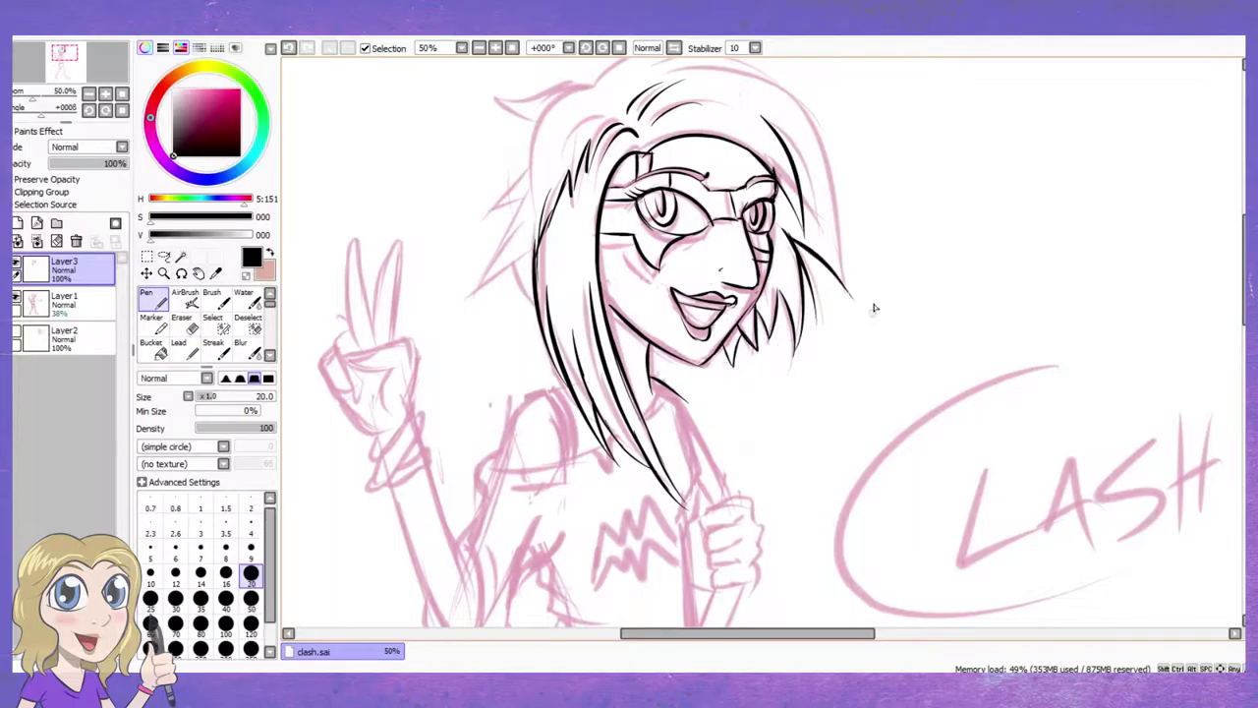
{"action": "left_click_drag", "start_coordinate": [870, 304], "coordinate": [857, 475]}
{"action": "left_click_drag", "start_coordinate": [753, 257], "coordinate": [685, 252]}
{"action": "key", "text": "ctrl+z"}
{"action": "mouse_move", "coordinate": [584, 236]}
{"action": "left_mouse_down"}
{"action": "mouse_move", "coordinate": [723, 262]}
{"action": "mouse_move", "coordinate": [745, 417]}
{"action": "left_mouse_up"}
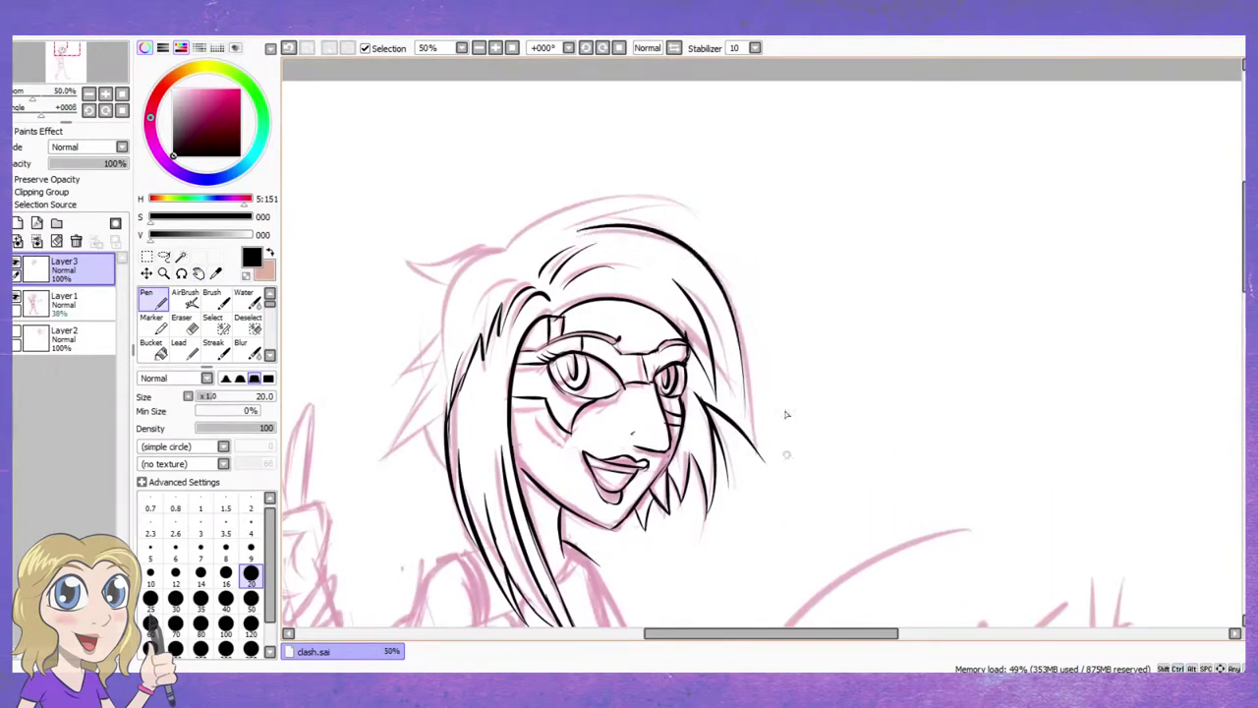
{"action": "key", "text": "ctrl+z"}
{"action": "mouse_move", "coordinate": [745, 339]}
{"action": "left_mouse_down"}
{"action": "mouse_move", "coordinate": [761, 414]}
{"action": "mouse_move", "coordinate": [744, 436]}
{"action": "mouse_move", "coordinate": [772, 489]}
{"action": "mouse_move", "coordinate": [736, 420]}
{"action": "mouse_move", "coordinate": [737, 352]}
{"action": "mouse_move", "coordinate": [781, 492]}
{"action": "left_mouse_up"}
{"action": "key", "text": "e"}
{"action": "key", "text": "n"}
Ink the top contour of the hair with loose strands sweeping forward over the crown
{"action": "left_click_drag", "start_coordinate": [511, 244], "coordinate": [680, 204]}
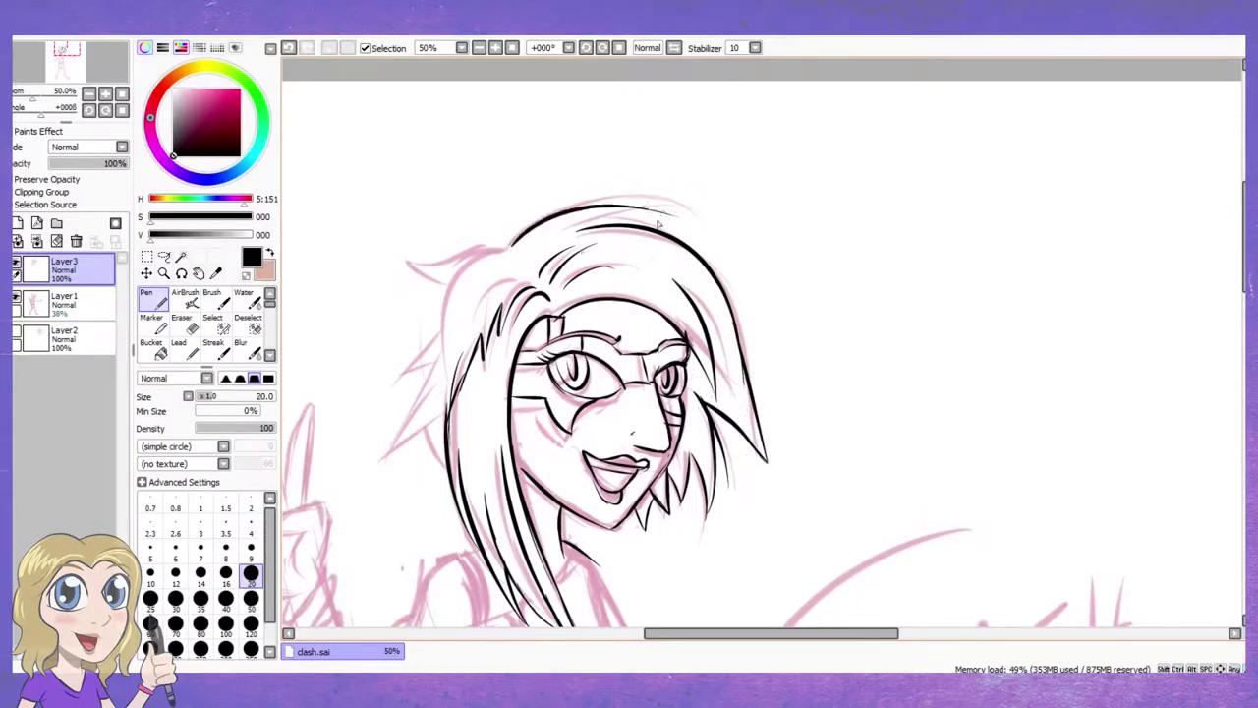
{"action": "key", "text": "ctrl+z"}
{"action": "left_click_drag", "start_coordinate": [580, 234], "coordinate": [687, 208]}
{"action": "left_click_drag", "start_coordinate": [511, 244], "coordinate": [403, 265]}
{"action": "key", "text": "ctrl+z"}
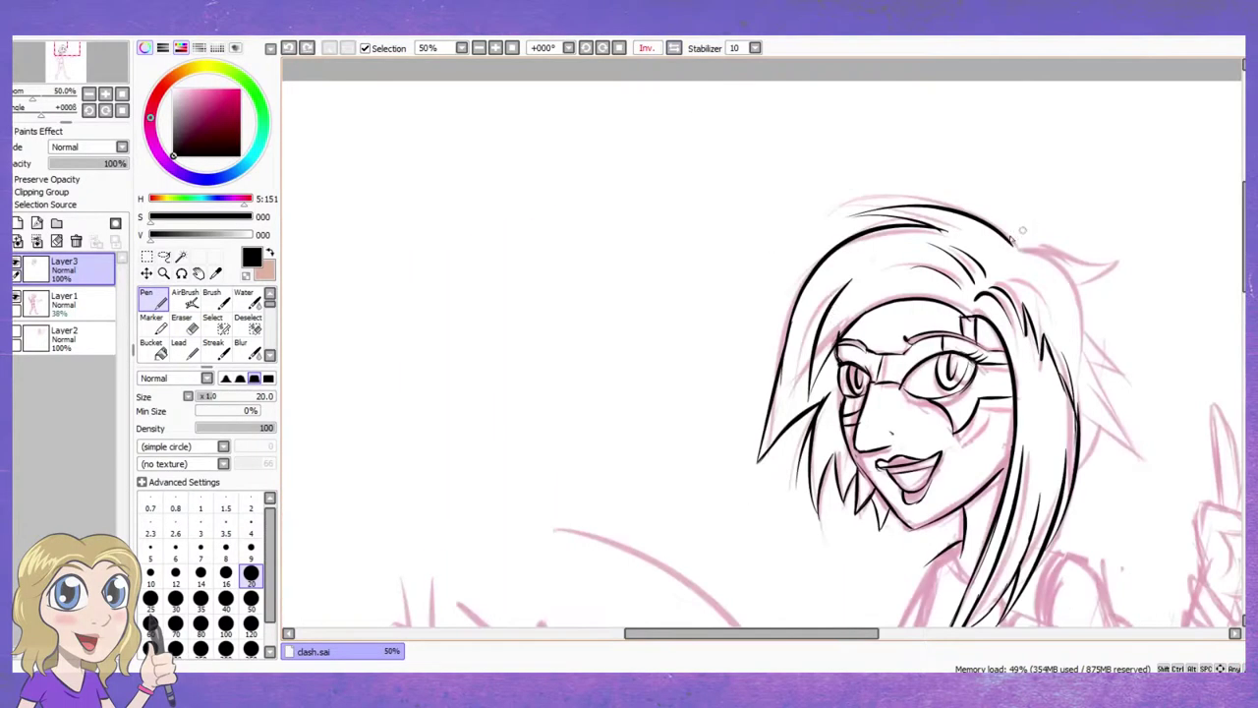
Mirror the canvas view and ink the flicked tuft and spiky hair at the back of the head
{"action": "key", "text": "h"}
{"action": "mouse_move", "coordinate": [588, 195]}
{"action": "left_mouse_down"}
{"action": "mouse_move", "coordinate": [692, 208]}
{"action": "mouse_move", "coordinate": [652, 297]}
{"action": "left_mouse_up"}
{"action": "mouse_move", "coordinate": [641, 227]}
{"action": "left_mouse_down"}
{"action": "mouse_move", "coordinate": [688, 212]}
{"action": "mouse_move", "coordinate": [651, 448]}
{"action": "left_mouse_up"}
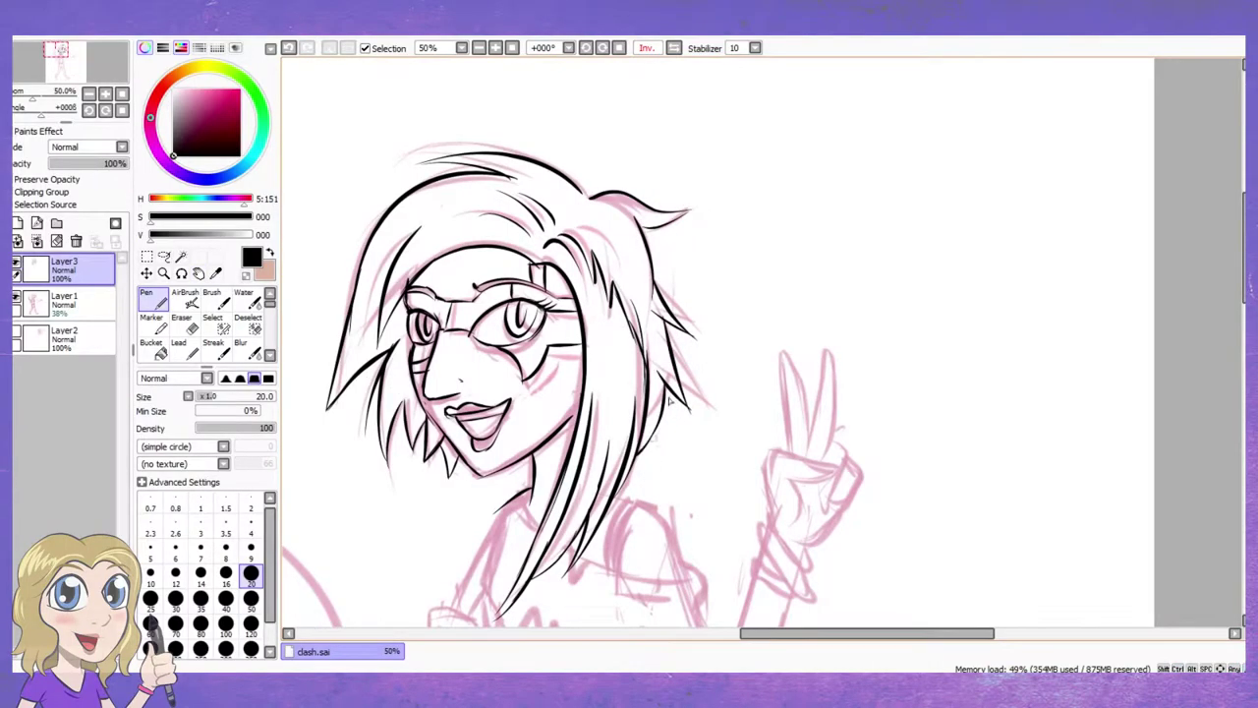
Thicken the near jawline where it meets the side hair
{"action": "scroll", "coordinate": [671, 401], "scroll_direction": "up", "scroll_amount": 2}
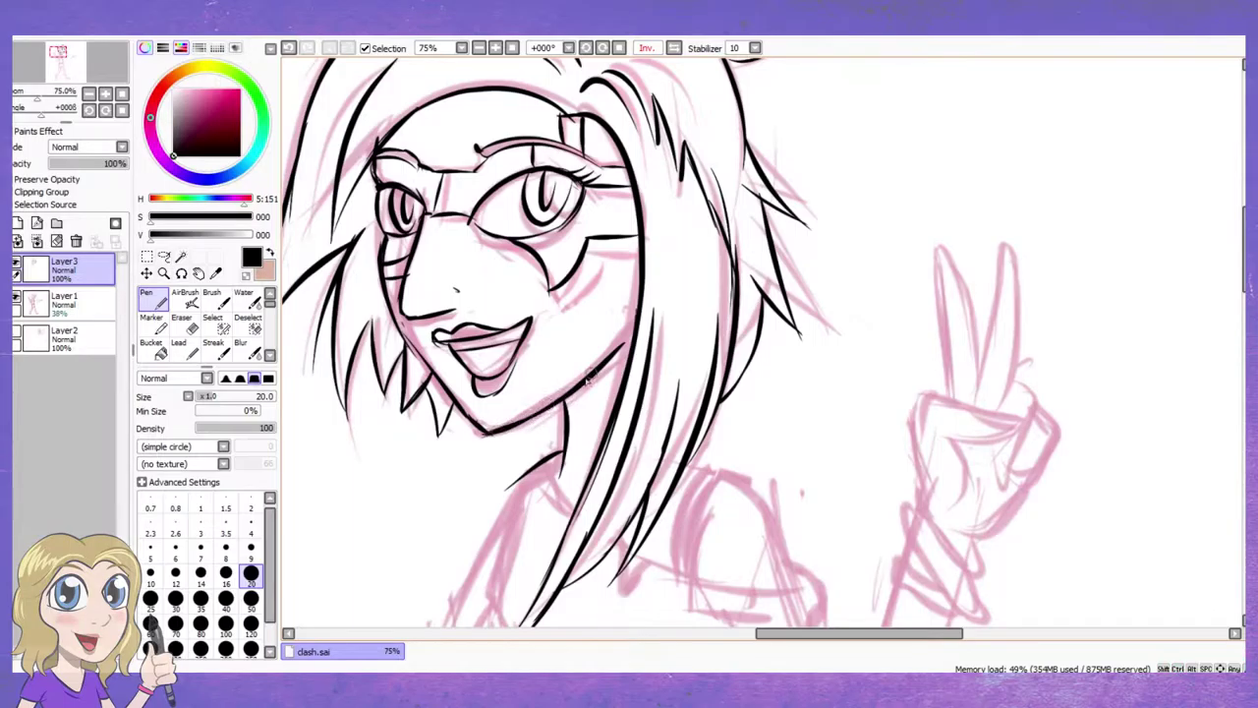
{"action": "left_click_drag", "start_coordinate": [550, 413], "coordinate": [635, 328]}
{"action": "key", "text": "ctrl+z"}
{"action": "left_click_drag", "start_coordinate": [562, 413], "coordinate": [625, 350]}
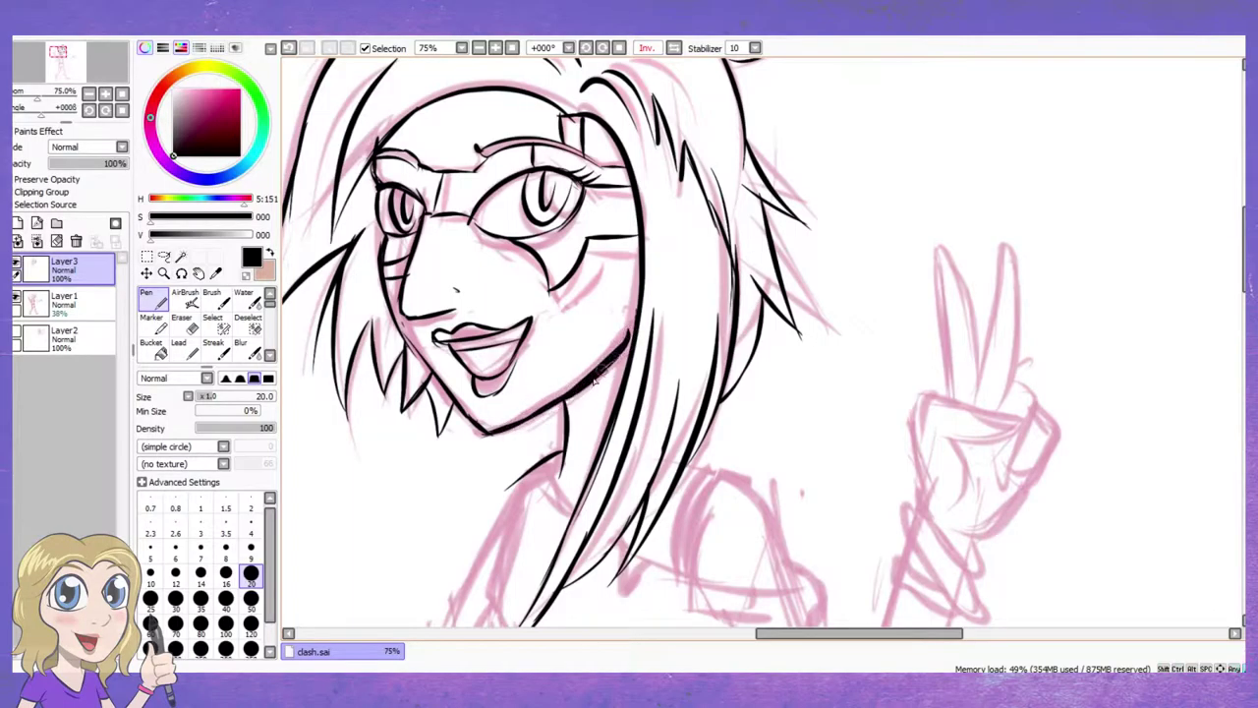
Ink the short curved accent lines on the near cheek below the pointed eye marking
{"action": "scroll", "coordinate": [483, 314], "scroll_direction": "down", "scroll_amount": 2}
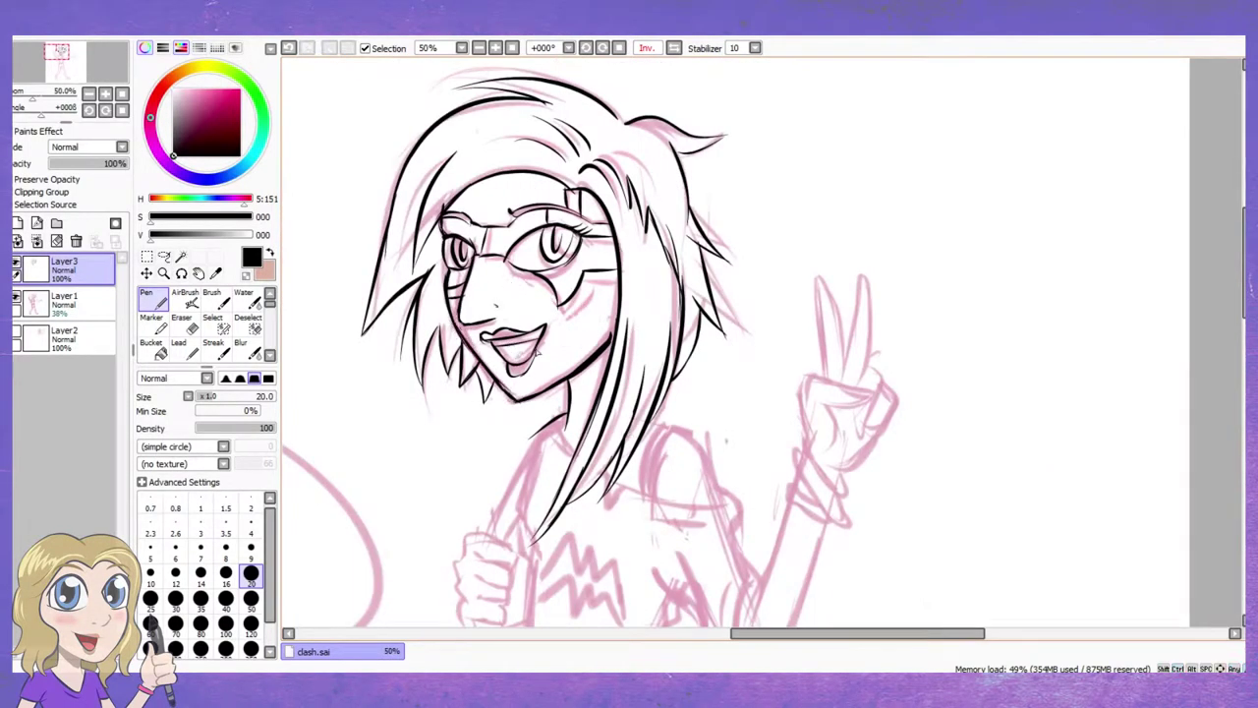
{"action": "key", "text": "ctrl+z"}
{"action": "left_click_drag", "start_coordinate": [581, 294], "coordinate": [566, 327]}
Trim the tip of the long front lock to a cleaner, shorter point with the Eraser
{"action": "scroll", "coordinate": [620, 259], "scroll_direction": "up", "scroll_amount": 1}
{"action": "scroll", "coordinate": [620, 260], "scroll_direction": "down", "scroll_amount": 2}
{"action": "left_click_drag", "start_coordinate": [671, 580], "coordinate": [671, 383]}
{"action": "scroll", "coordinate": [671, 383], "scroll_direction": "up", "scroll_amount": 2}
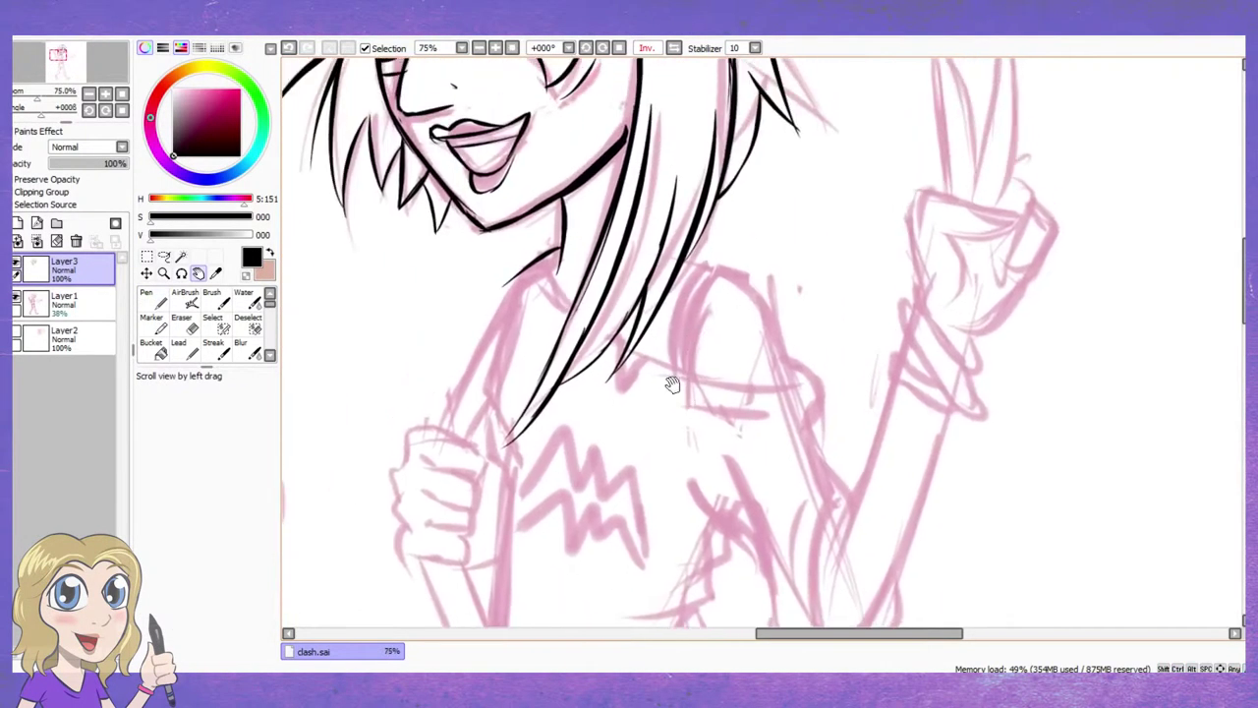
{"action": "key", "text": "e"}
{"action": "left_click_drag", "start_coordinate": [521, 432], "coordinate": [540, 342]}
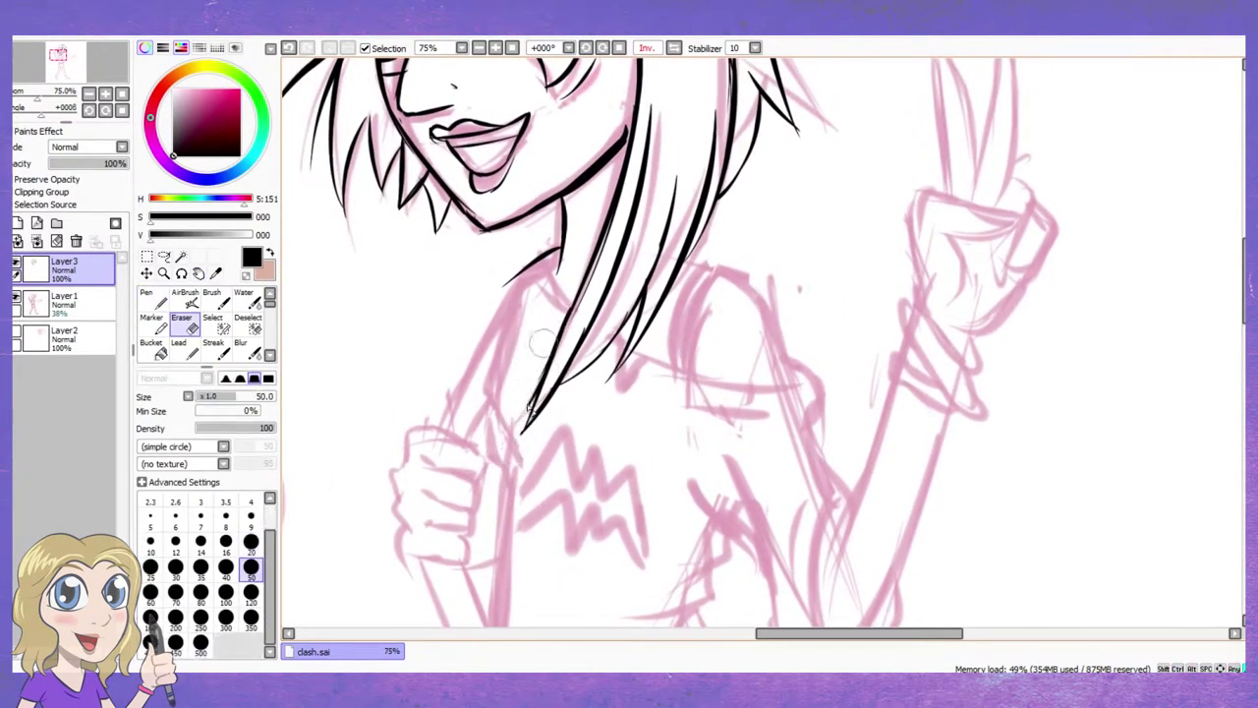
{"action": "key", "text": "ctrl+z"}
{"action": "key", "text": "ctrl+y"}
Ink the shoulder strap beside the hair on the raised-arm side and tidy its ends with the Eraser
{"action": "scroll", "coordinate": [629, 196], "scroll_direction": "down", "scroll_amount": 2}
{"action": "scroll", "coordinate": [655, 245], "scroll_direction": "up", "scroll_amount": 1}
{"action": "key", "text": "n"}
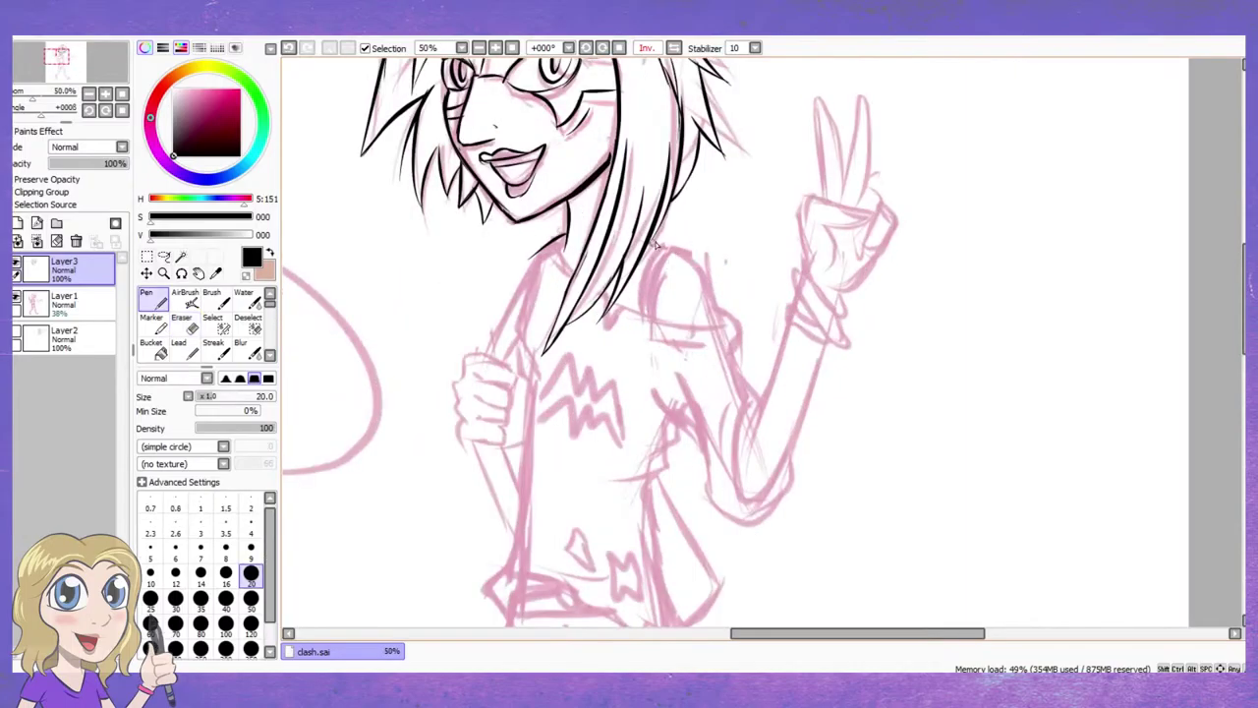
{"action": "mouse_move", "coordinate": [655, 240]}
{"action": "left_mouse_down"}
{"action": "mouse_move", "coordinate": [675, 251]}
{"action": "mouse_move", "coordinate": [644, 317]}
{"action": "left_mouse_up"}
{"action": "key", "text": "ctrl+z"}
{"action": "key", "text": "e"}
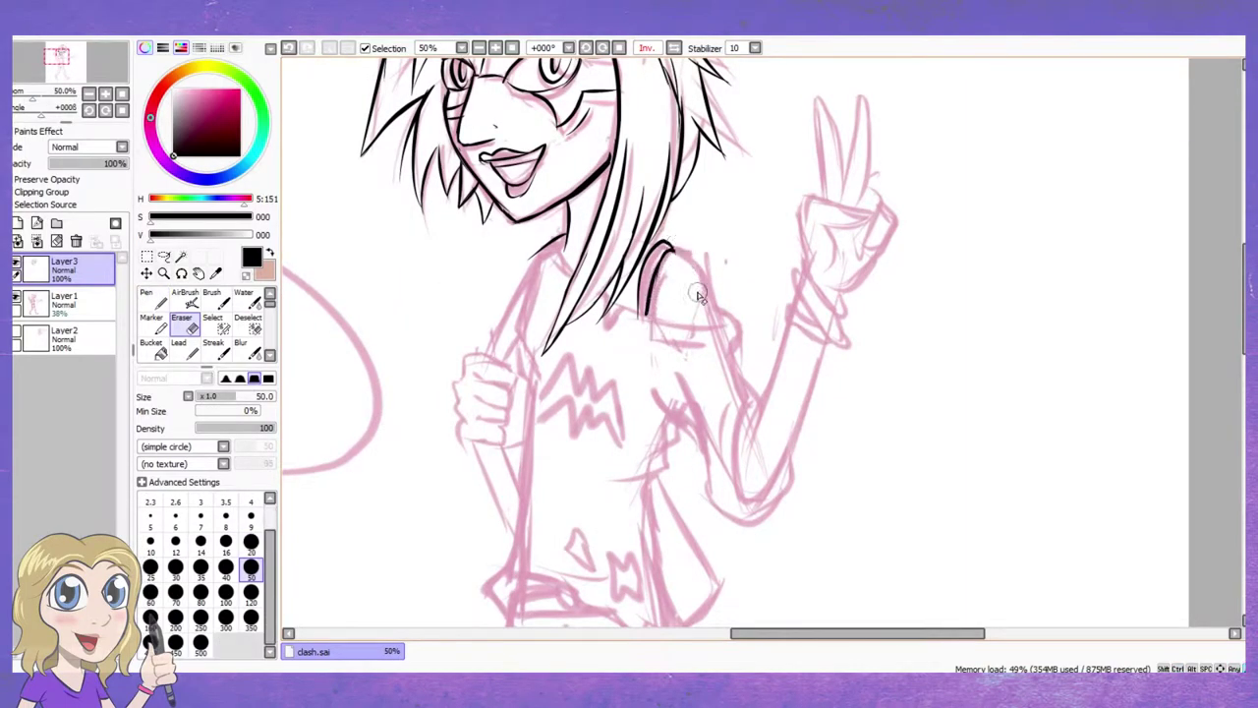
Ink the raised arm's shoulder, ruffled sleeve edge and forearm, and clean up the elbow crease with the Eraser
{"action": "key", "text": "n"}
{"action": "mouse_move", "coordinate": [672, 252]}
{"action": "left_mouse_down"}
{"action": "mouse_move", "coordinate": [759, 394]}
{"action": "mouse_move", "coordinate": [739, 469]}
{"action": "mouse_move", "coordinate": [774, 502]}
{"action": "mouse_move", "coordinate": [824, 330]}
{"action": "left_mouse_up"}
{"action": "key", "text": "ctrl+z"}
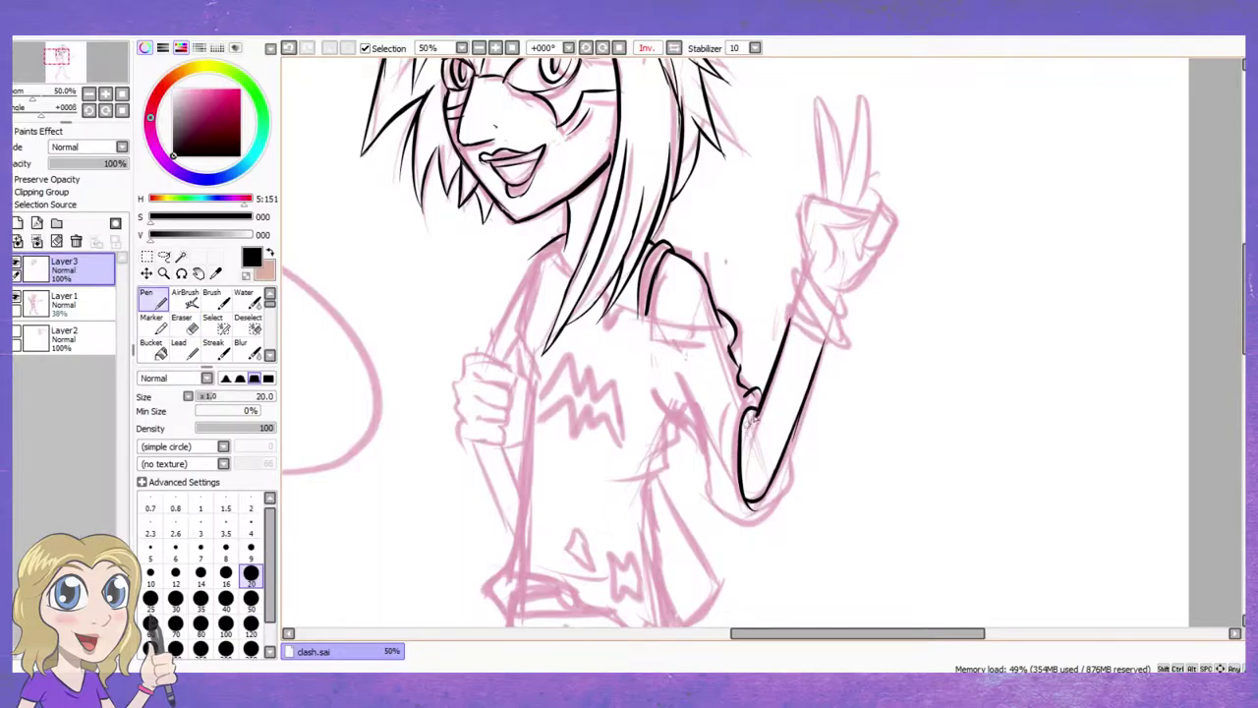
{"action": "key", "text": "e"}
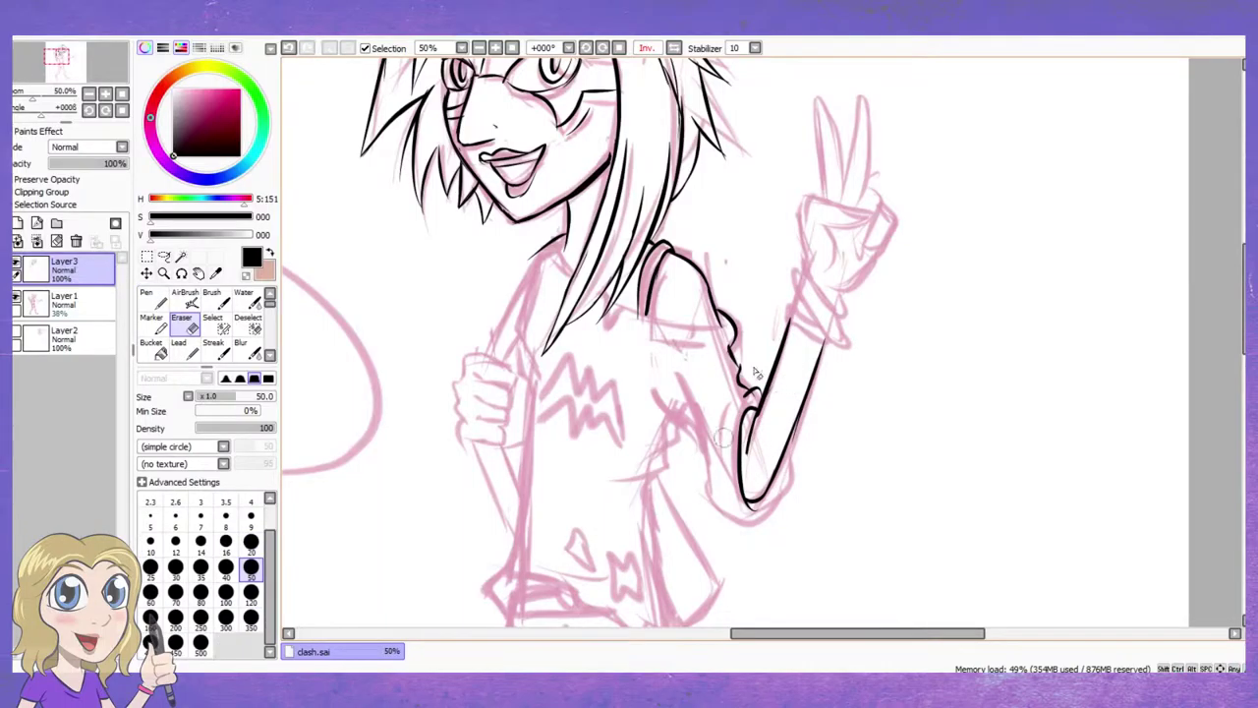
{"action": "mouse_move", "coordinate": [755, 372]}
{"action": "left_mouse_down"}
{"action": "mouse_move", "coordinate": [762, 447]}
{"action": "mouse_move", "coordinate": [758, 432]}
{"action": "left_mouse_up"}
Ink the off-shoulder neckline from the front hair lock across to the sleeve edge and tidy its ends with the Eraser
{"action": "key", "text": "n"}
{"action": "mouse_move", "coordinate": [611, 306]}
{"action": "left_mouse_down"}
{"action": "mouse_move", "coordinate": [732, 322]}
{"action": "mouse_move", "coordinate": [736, 340]}
{"action": "left_mouse_up"}
{"action": "key", "text": "e"}
{"action": "key", "text": "n"}
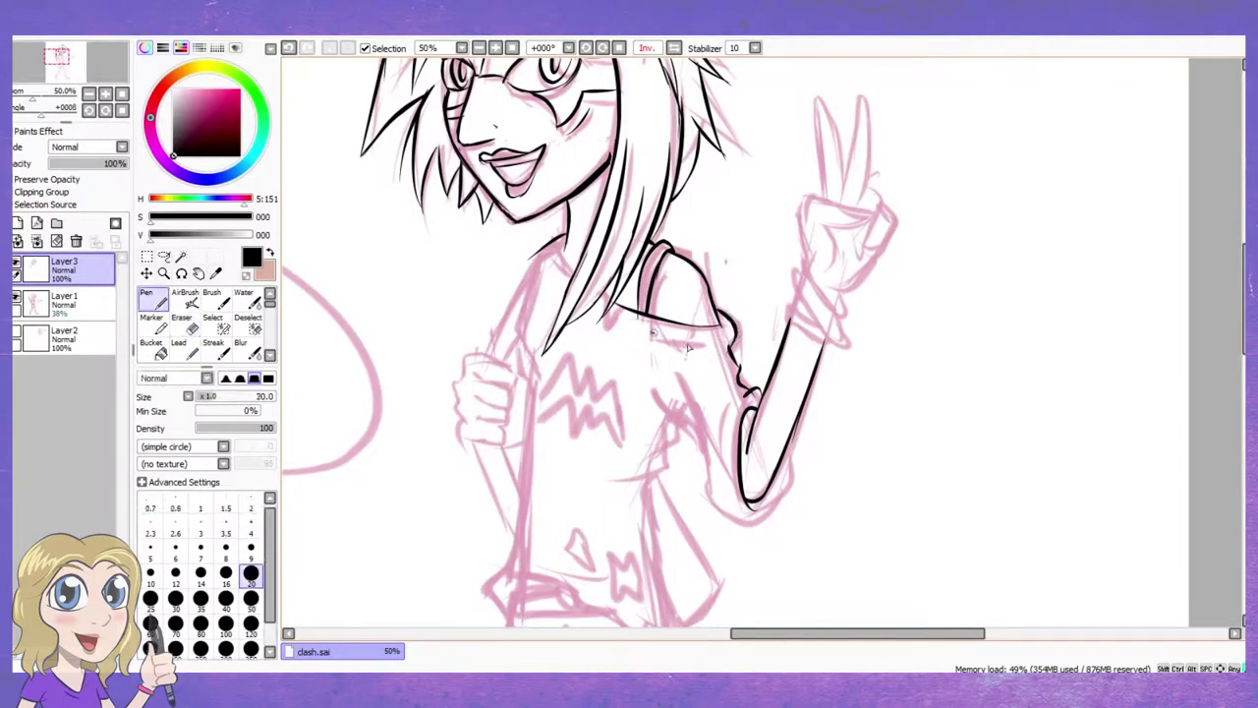
Ink the trim line below the neckline, the sleeve's underside around the elbow and the underarm folds on the raised-arm side
{"action": "mouse_move", "coordinate": [649, 332]}
{"action": "left_mouse_down"}
{"action": "mouse_move", "coordinate": [719, 342]}
{"action": "mouse_move", "coordinate": [699, 440]}
{"action": "mouse_move", "coordinate": [778, 531]}
{"action": "left_mouse_up"}
{"action": "left_click_drag", "start_coordinate": [790, 446], "coordinate": [774, 531]}
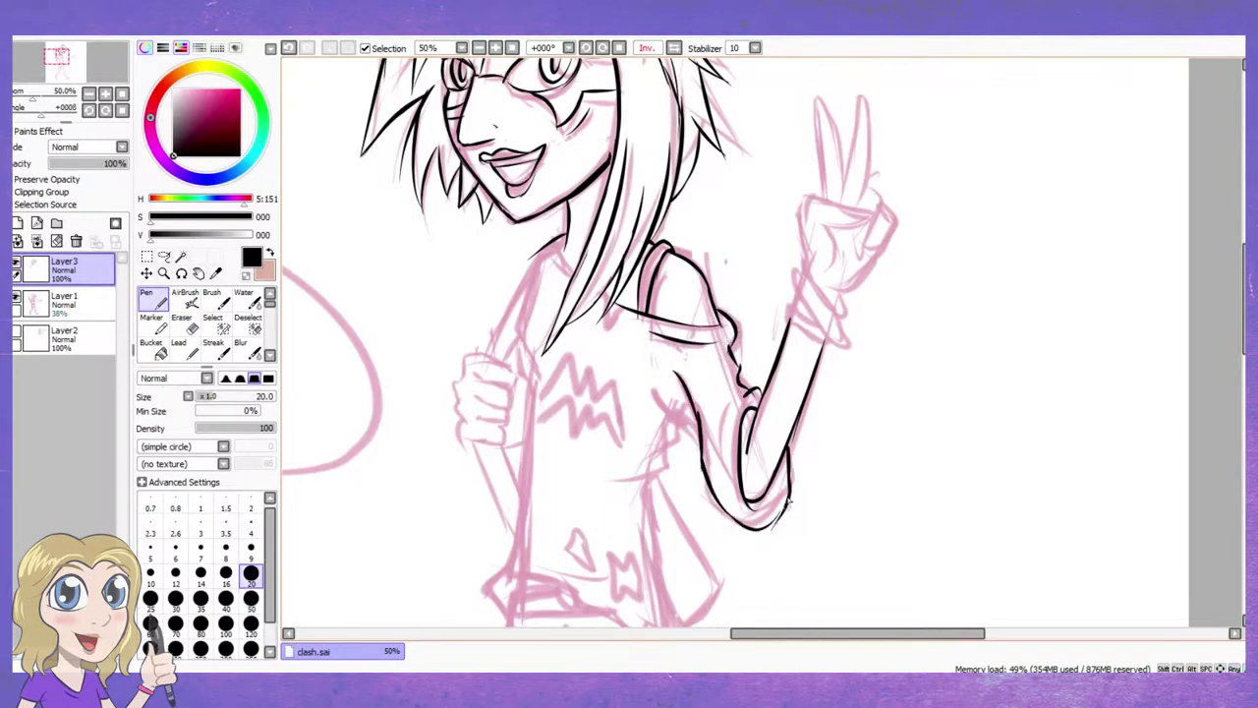
{"action": "left_click_drag", "start_coordinate": [721, 431], "coordinate": [747, 513]}
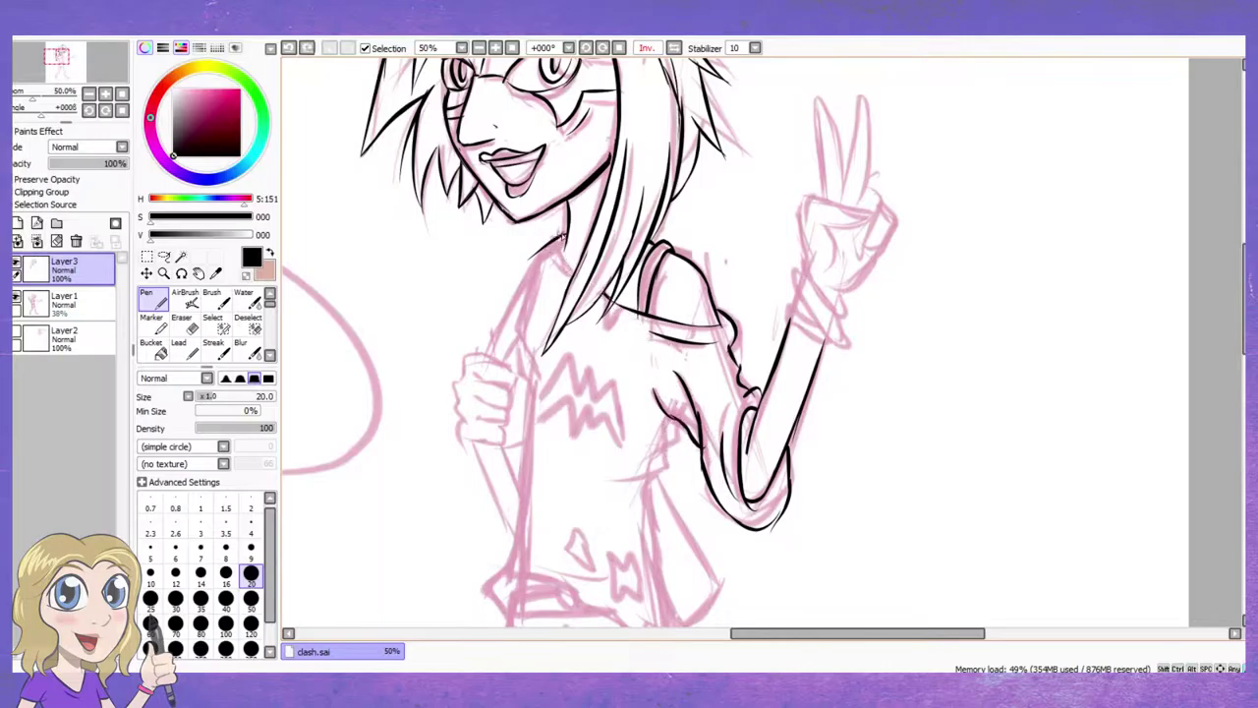
Ink the collar edge at the base of the neck and the shirt's side down to the hem on the bent-arm side
{"action": "key", "text": "ctrl+z"}
{"action": "mouse_move", "coordinate": [559, 236]}
{"action": "left_mouse_down"}
{"action": "mouse_move", "coordinate": [562, 247]}
{"action": "mouse_move", "coordinate": [550, 243]}
{"action": "left_mouse_up"}
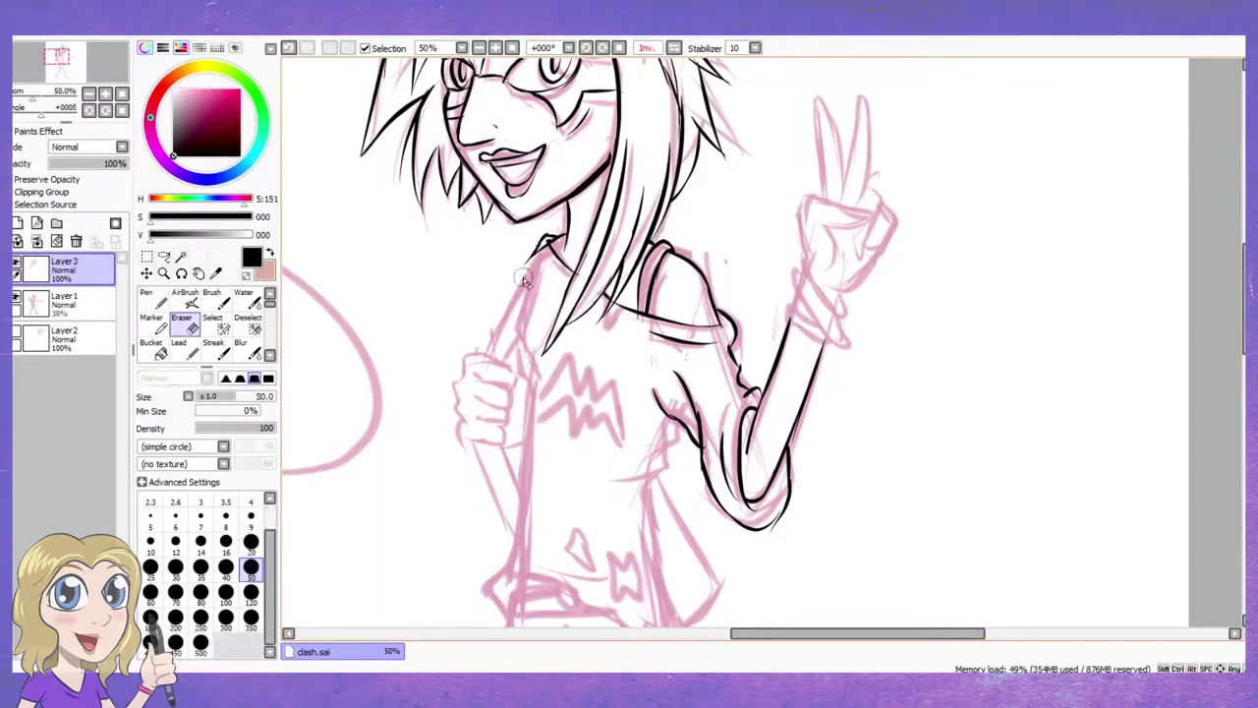
{"action": "left_click_drag", "start_coordinate": [542, 264], "coordinate": [509, 575]}
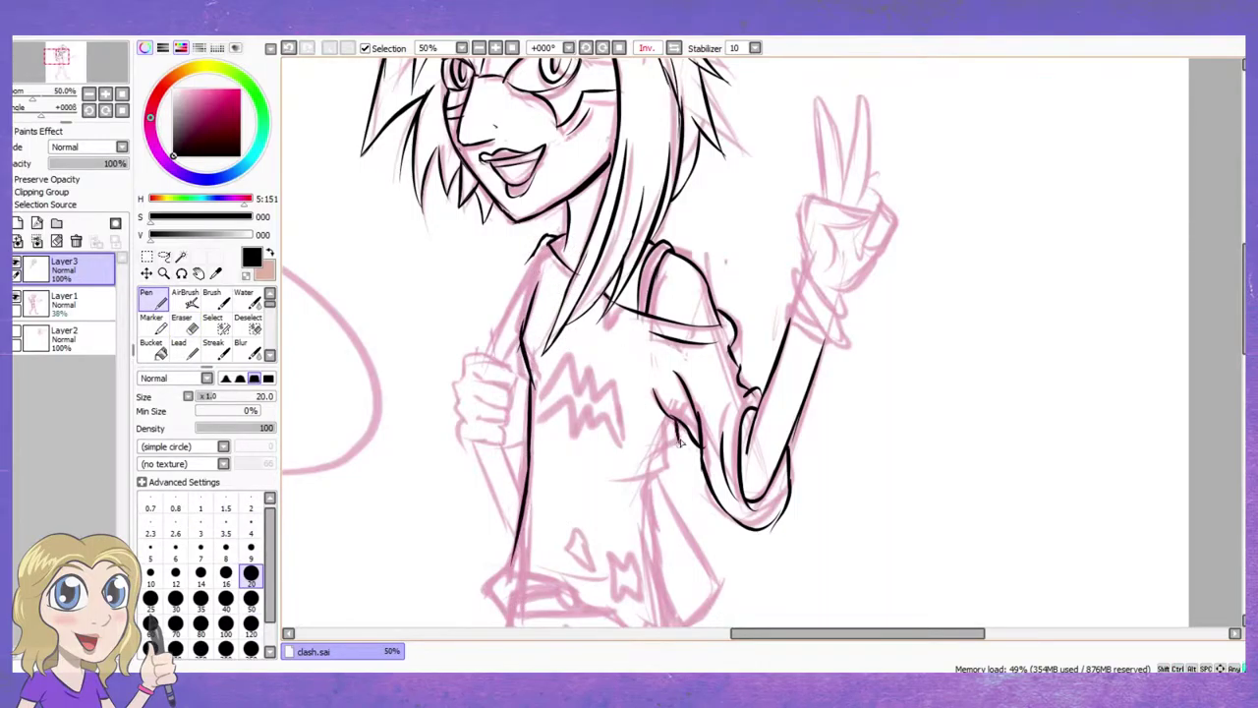
Mirror the canvas view and ink the shirt's remaining side, its jagged hem and the long fold at the waist
{"action": "left_click", "coordinate": [673, 47]}
{"action": "scroll", "coordinate": [580, 393], "scroll_direction": "down", "scroll_amount": 2}
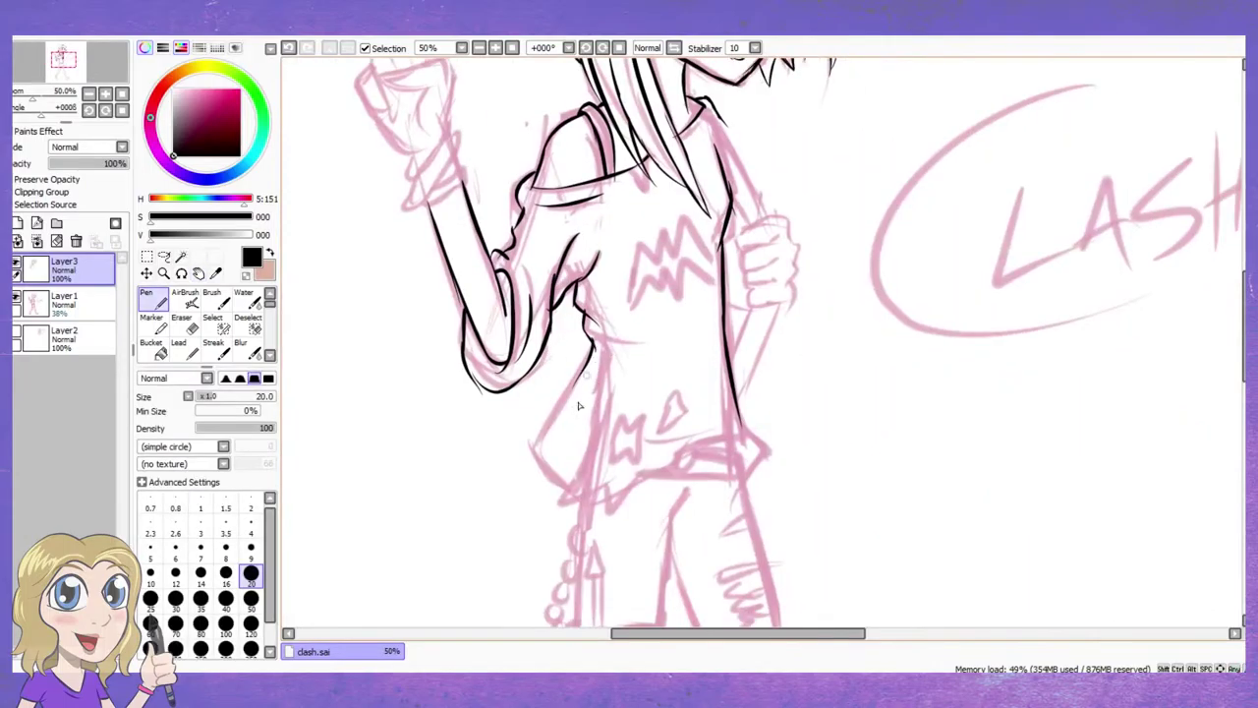
{"action": "mouse_move", "coordinate": [600, 412]}
{"action": "left_mouse_down"}
{"action": "mouse_move", "coordinate": [566, 507]}
{"action": "mouse_move", "coordinate": [723, 455]}
{"action": "mouse_move", "coordinate": [750, 420]}
{"action": "left_mouse_up"}
{"action": "key", "text": "e"}
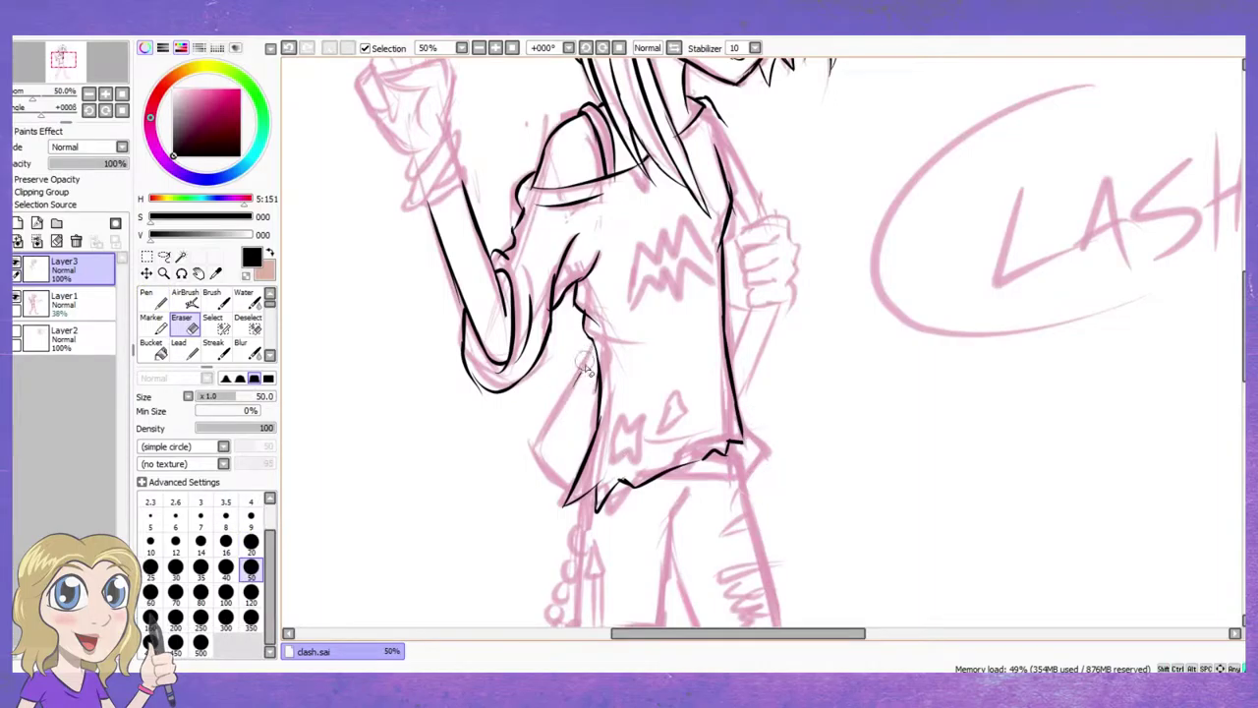
{"action": "key", "text": "n"}
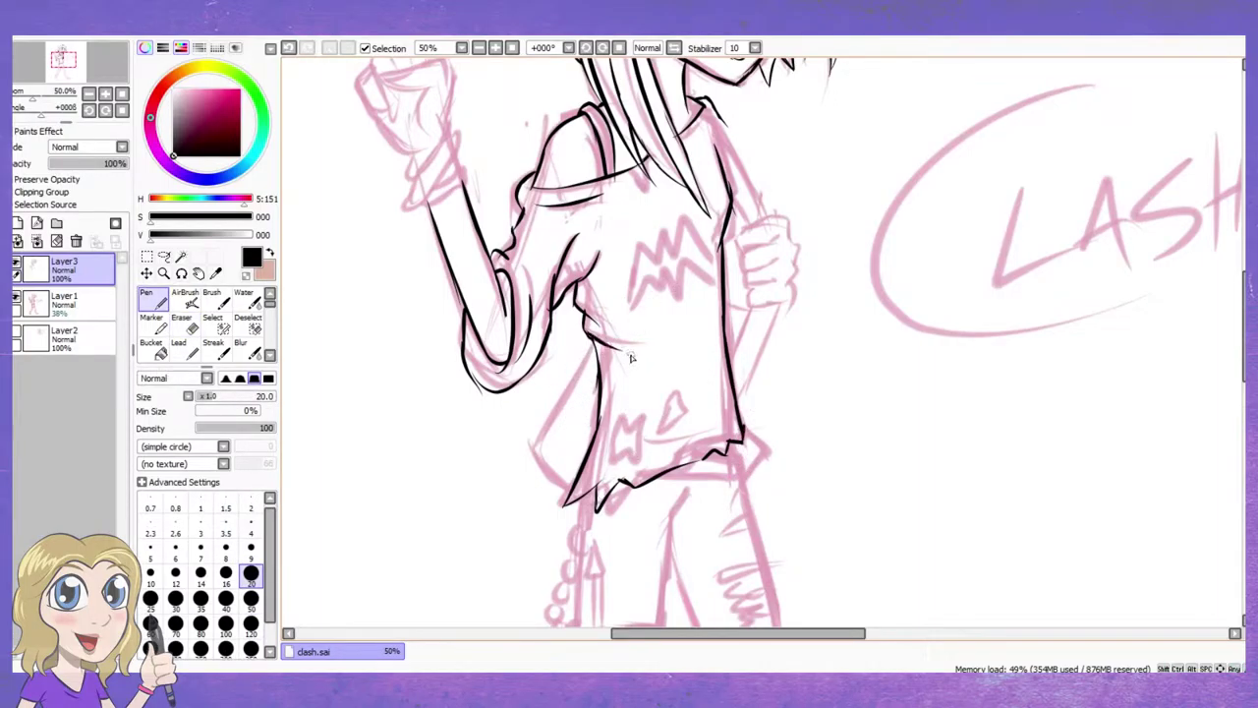
{"action": "left_click_drag", "start_coordinate": [595, 331], "coordinate": [665, 354]}
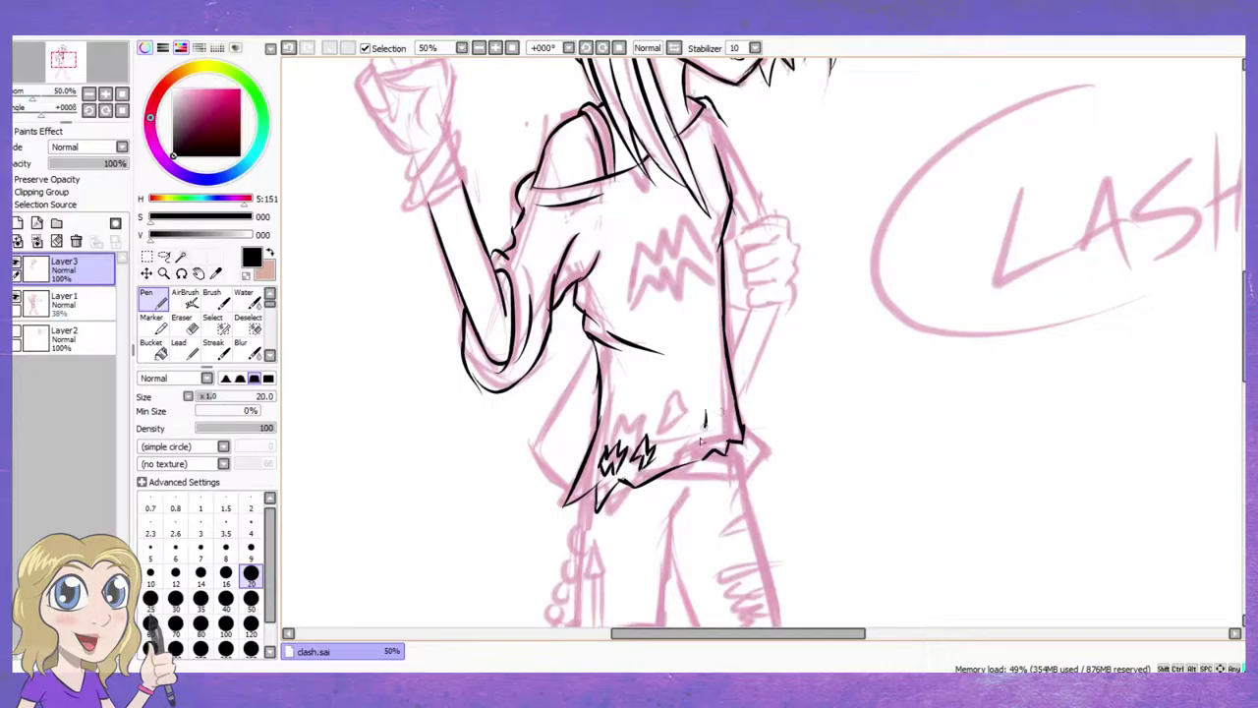
Redo the torn holes above the shirt hem as jagged slashes and small angular tears
{"action": "key", "text": "ctrl+z"}
{"action": "left_click_drag", "start_coordinate": [682, 392], "coordinate": [676, 423]}
{"action": "key", "text": "ctrl+z"}
{"action": "key", "text": "ctrl+z"}
{"action": "key", "text": "e"}
{"action": "mouse_move", "coordinate": [640, 437]}
{"action": "left_mouse_down"}
{"action": "mouse_move", "coordinate": [617, 479]}
{"action": "mouse_move", "coordinate": [651, 445]}
{"action": "mouse_move", "coordinate": [625, 445]}
{"action": "mouse_move", "coordinate": [638, 429]}
{"action": "left_mouse_up"}
{"action": "key", "text": "n"}
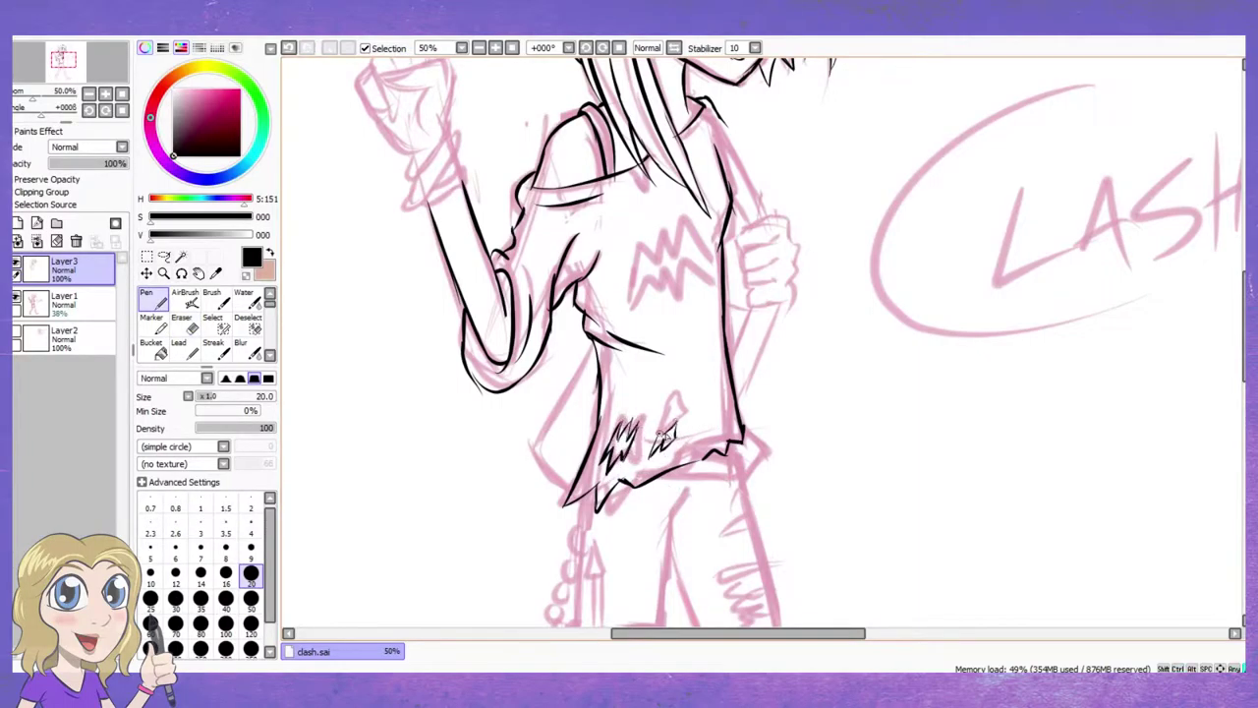
{"action": "mouse_move", "coordinate": [655, 417]}
{"action": "left_mouse_down"}
{"action": "mouse_move", "coordinate": [659, 391]}
{"action": "mouse_move", "coordinate": [668, 411]}
{"action": "left_mouse_up"}
Ink the lines running from the collar to the gripping fist and clean their overlaps with the Eraser
{"action": "scroll", "coordinate": [730, 135], "scroll_direction": "up", "scroll_amount": 1}
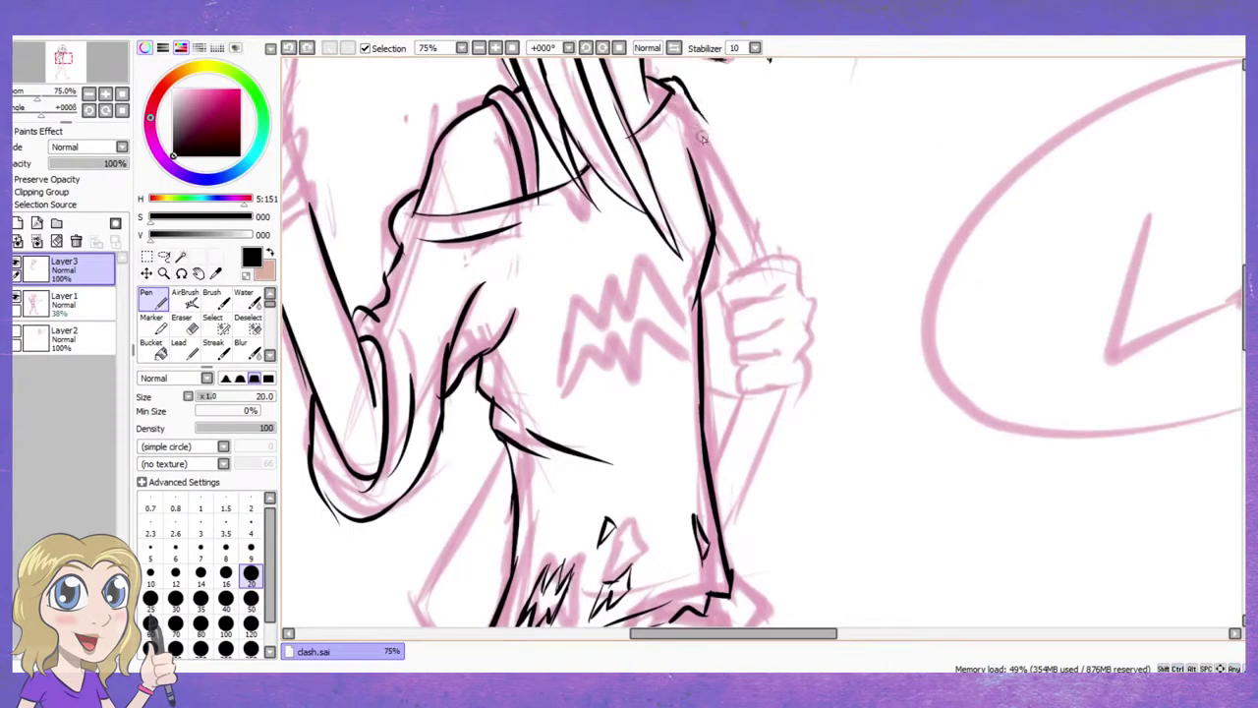
{"action": "key", "text": "e"}
{"action": "left_click_drag", "start_coordinate": [667, 72], "coordinate": [742, 218]}
{"action": "key", "text": "n"}
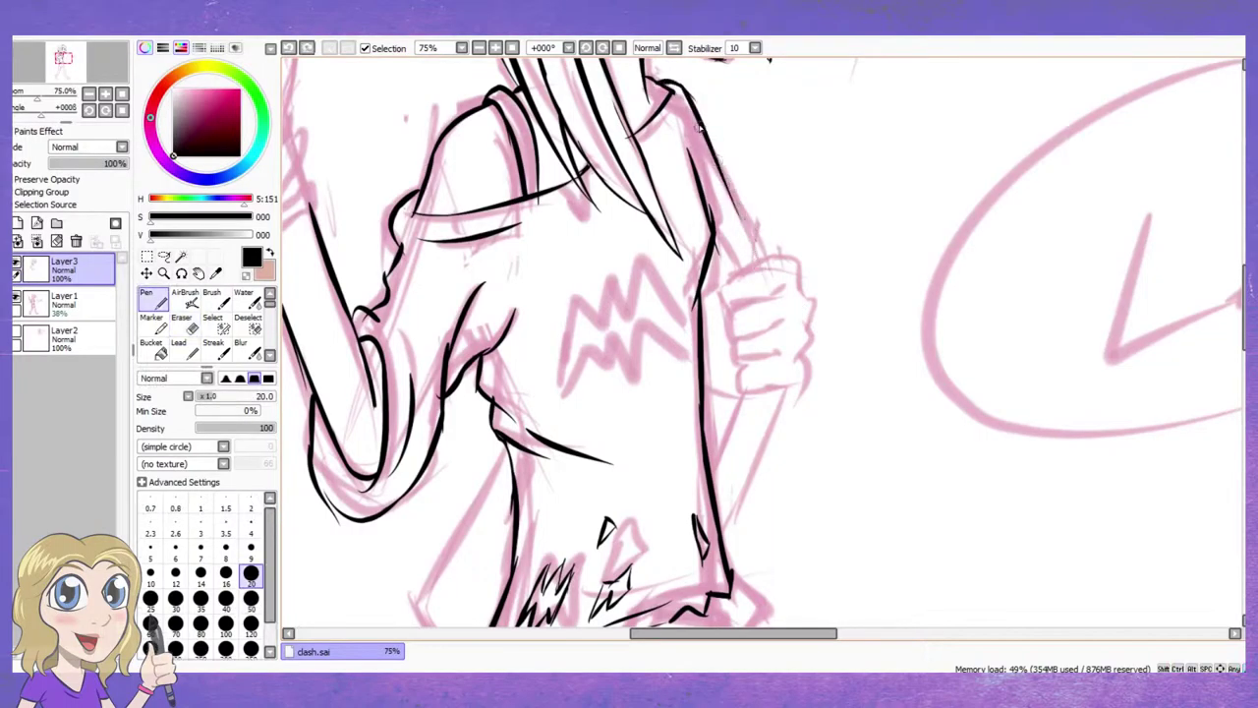
{"action": "left_click_drag", "start_coordinate": [716, 152], "coordinate": [759, 251]}
{"action": "key", "text": "e"}
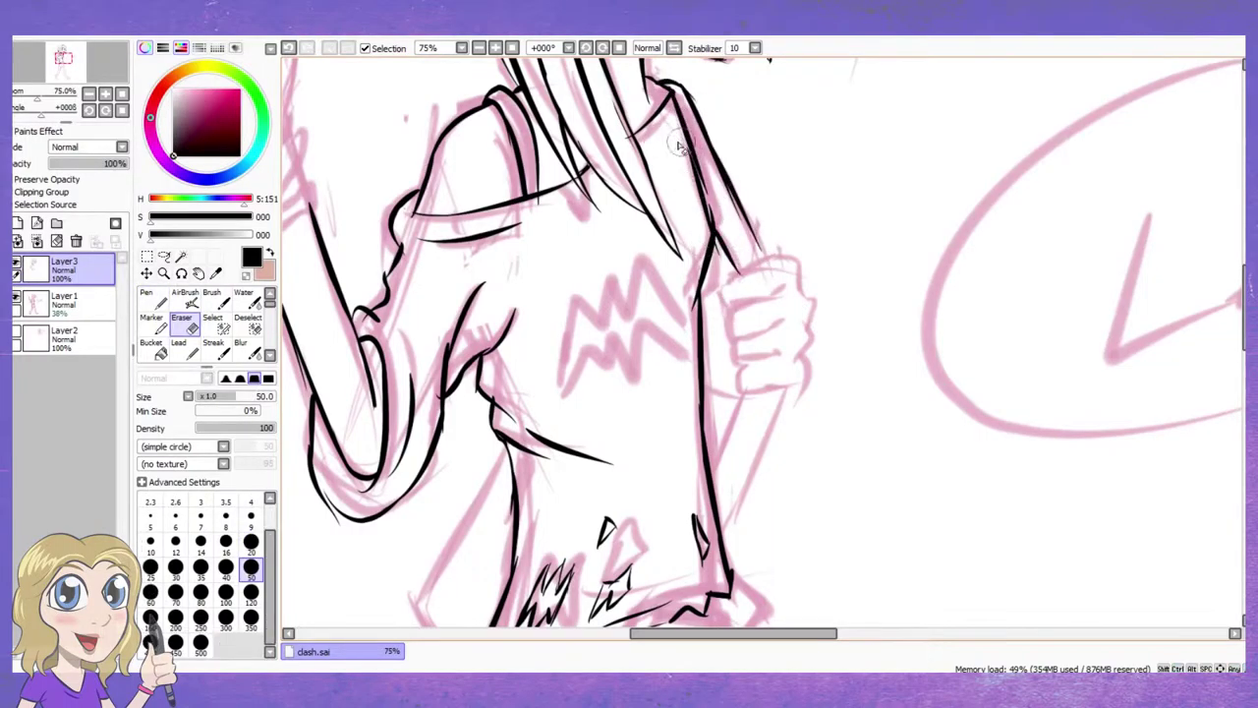
{"action": "scroll", "coordinate": [773, 172], "scroll_direction": "down", "scroll_amount": 2}
{"action": "scroll", "coordinate": [773, 172], "scroll_direction": "up", "scroll_amount": 1}
{"action": "key", "text": "n"}
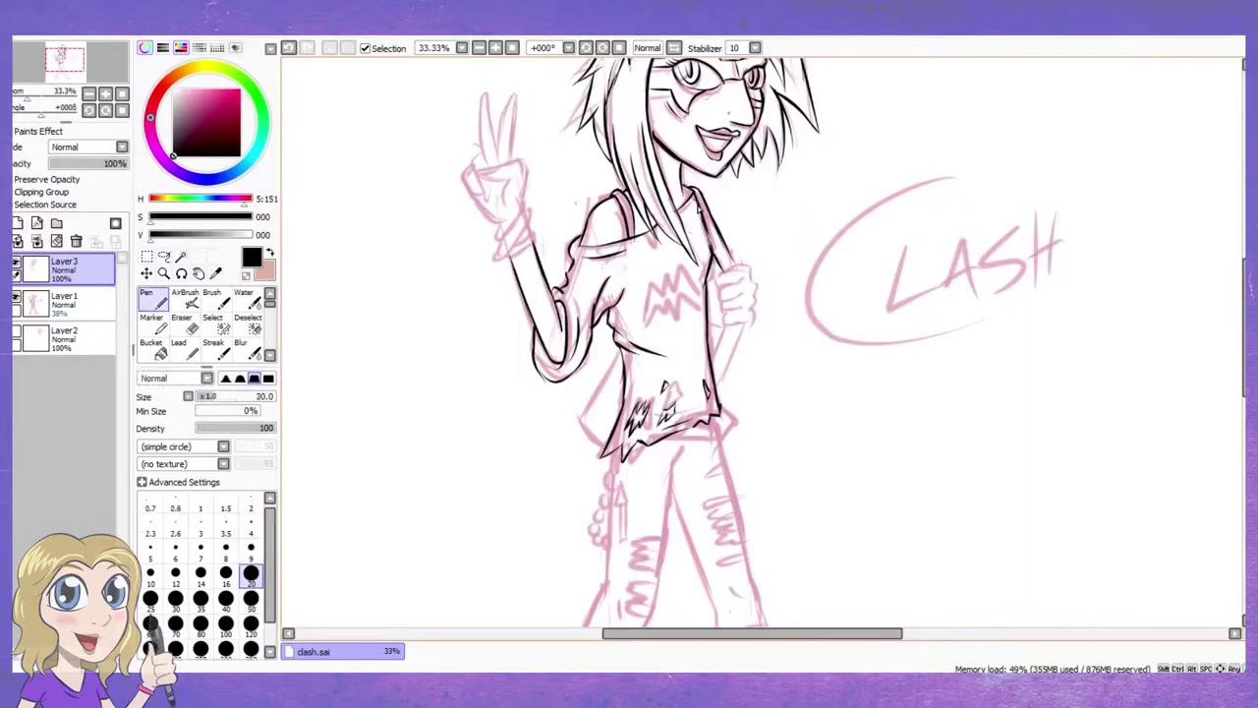
{"action": "key", "text": "e"}
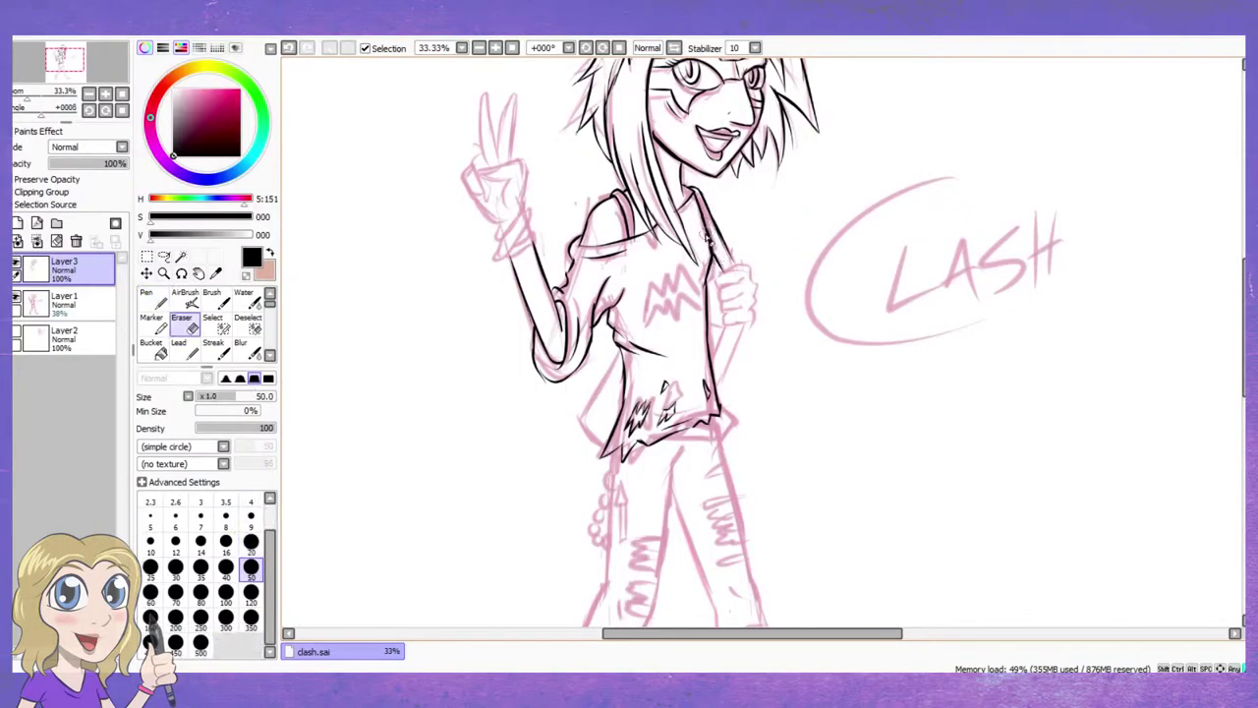
{"action": "key", "text": "n"}
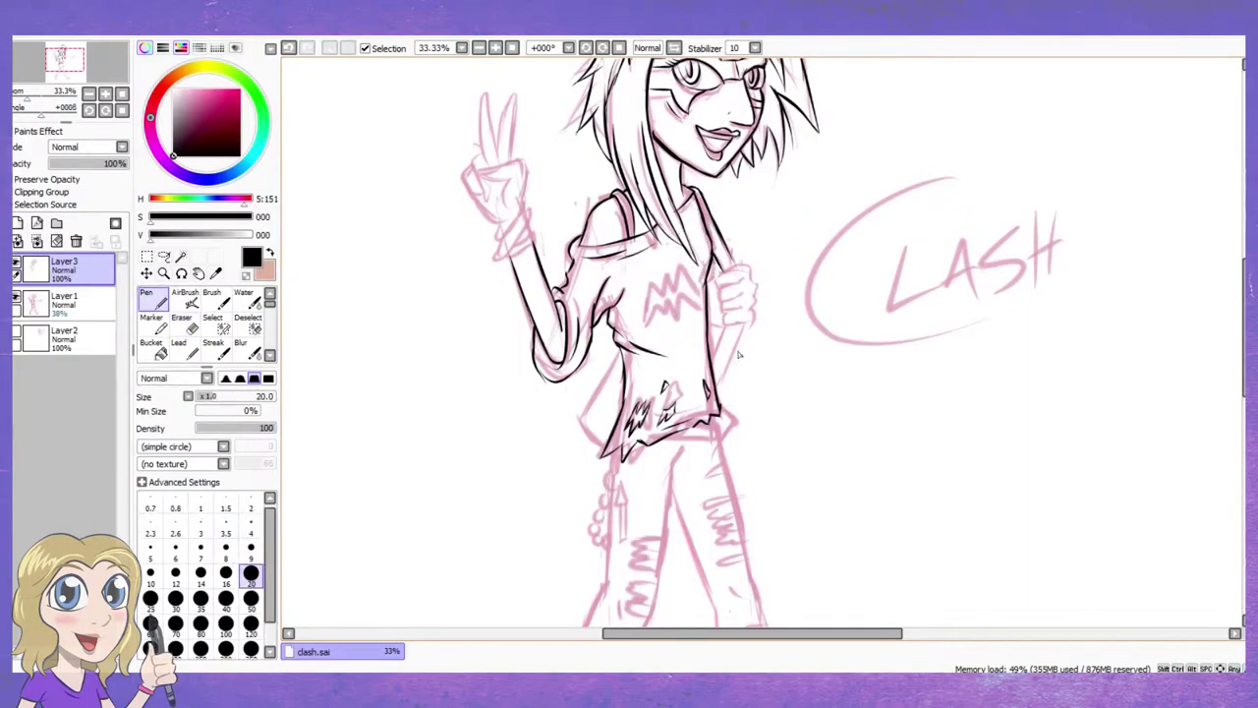
Ink the gripping fist with its knuckles and finger divisions, and tidy the lines near the wrist with the Eraser
{"action": "left_click_drag", "start_coordinate": [715, 281], "coordinate": [749, 276]}
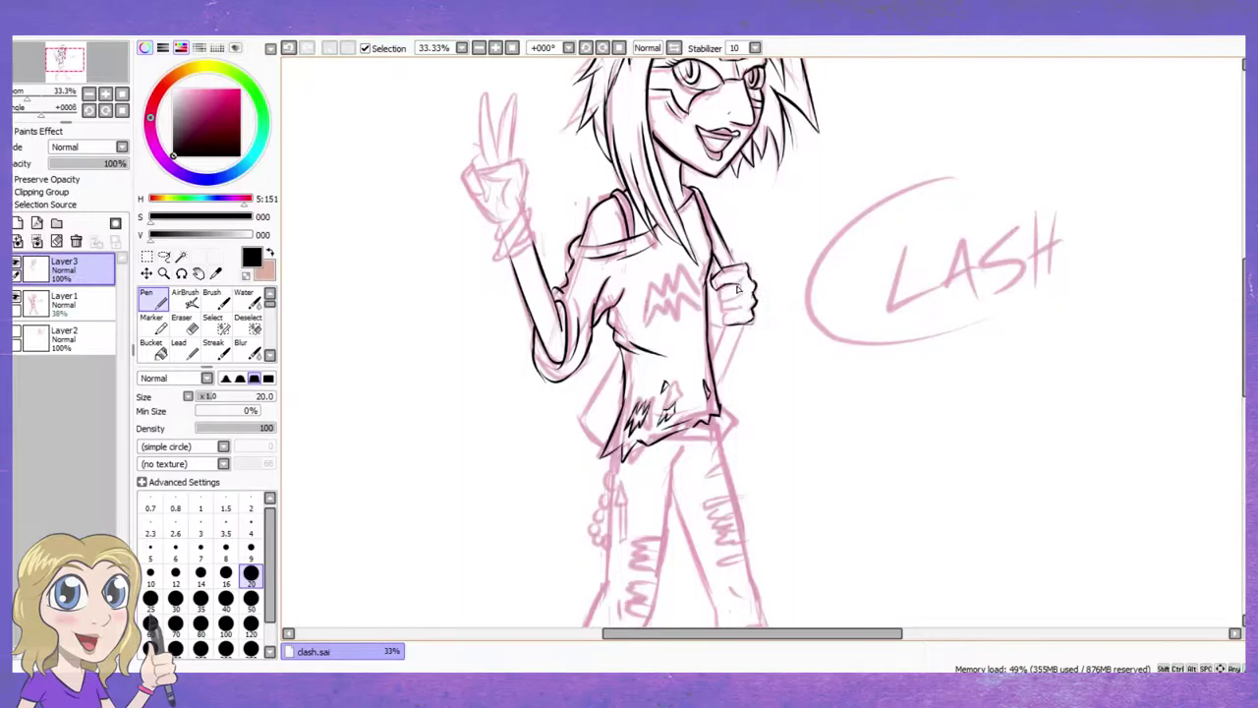
{"action": "mouse_move", "coordinate": [715, 289]}
{"action": "left_mouse_down"}
{"action": "mouse_move", "coordinate": [733, 306]}
{"action": "mouse_move", "coordinate": [748, 294]}
{"action": "mouse_move", "coordinate": [713, 295]}
{"action": "mouse_move", "coordinate": [710, 328]}
{"action": "mouse_move", "coordinate": [716, 320]}
{"action": "left_mouse_up"}
{"action": "left_click_drag", "start_coordinate": [712, 262], "coordinate": [717, 277]}
{"action": "key", "text": "e"}
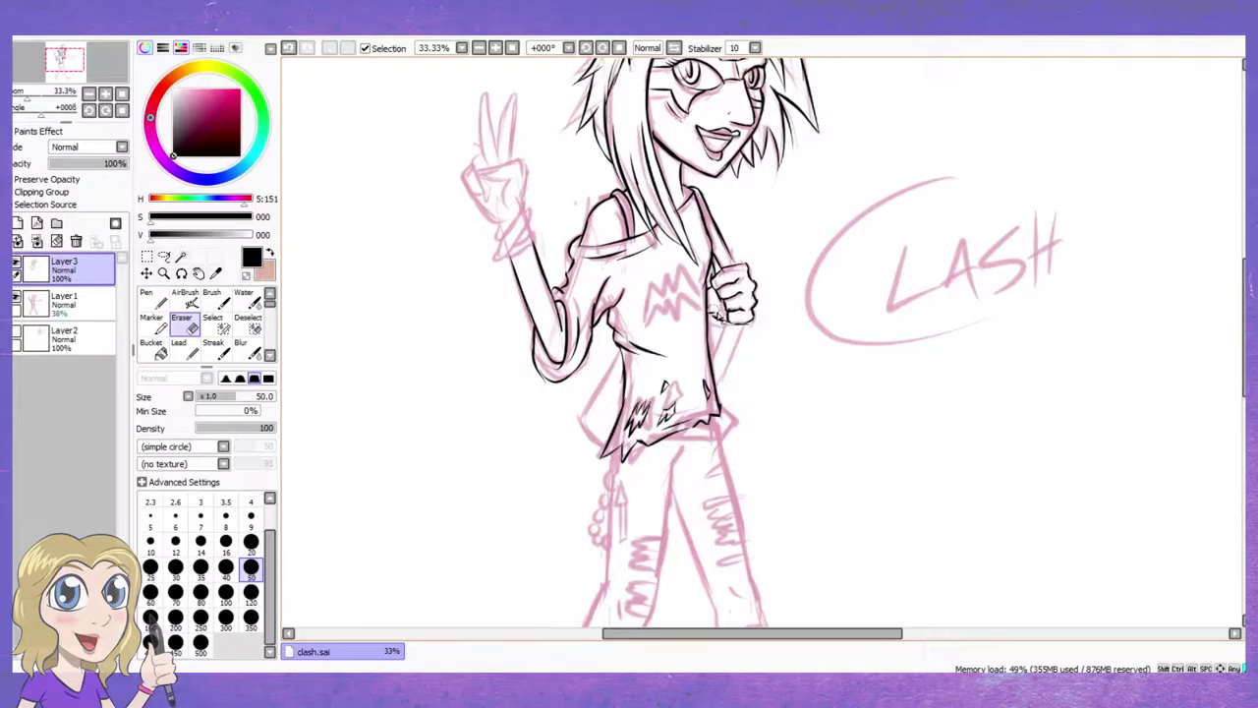
Ink the forearm below the gripping fist and the angular shapes jutting out behind the shirt at both sides
{"action": "key", "text": "n"}
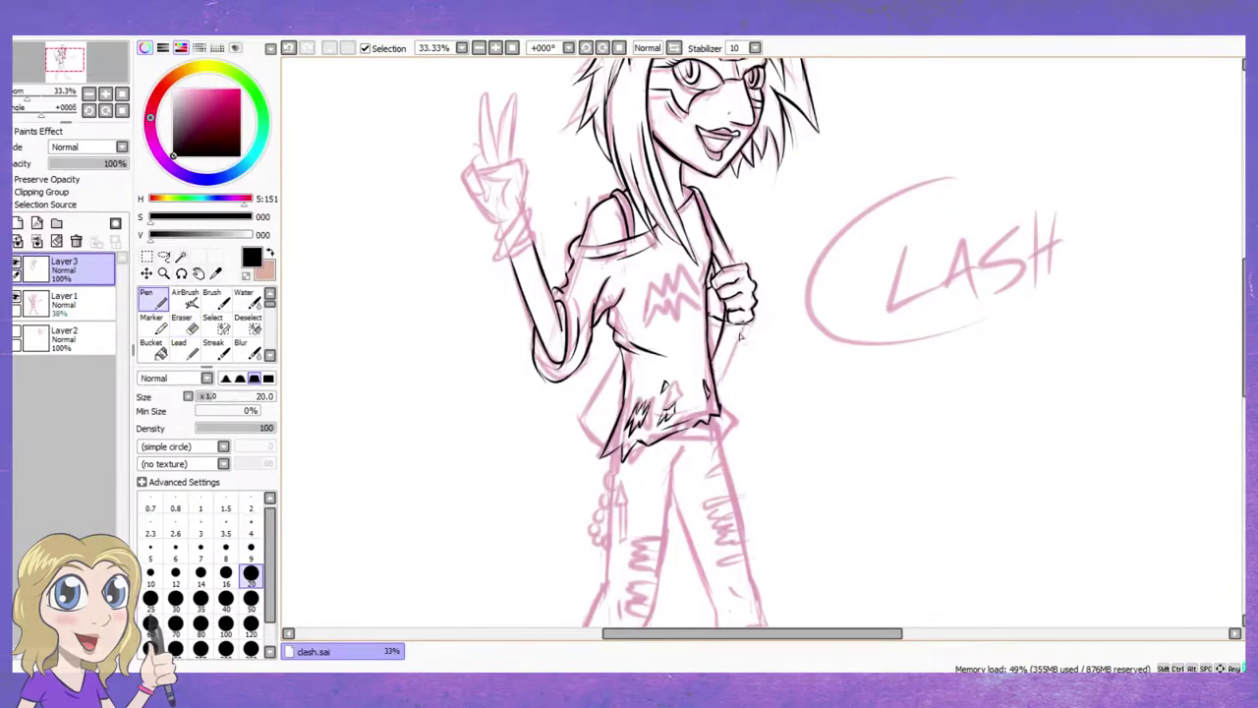
{"action": "left_click_drag", "start_coordinate": [739, 322], "coordinate": [709, 397]}
{"action": "mouse_move", "coordinate": [612, 371]}
{"action": "left_mouse_down"}
{"action": "mouse_move", "coordinate": [580, 421]}
{"action": "mouse_move", "coordinate": [603, 454]}
{"action": "left_mouse_up"}
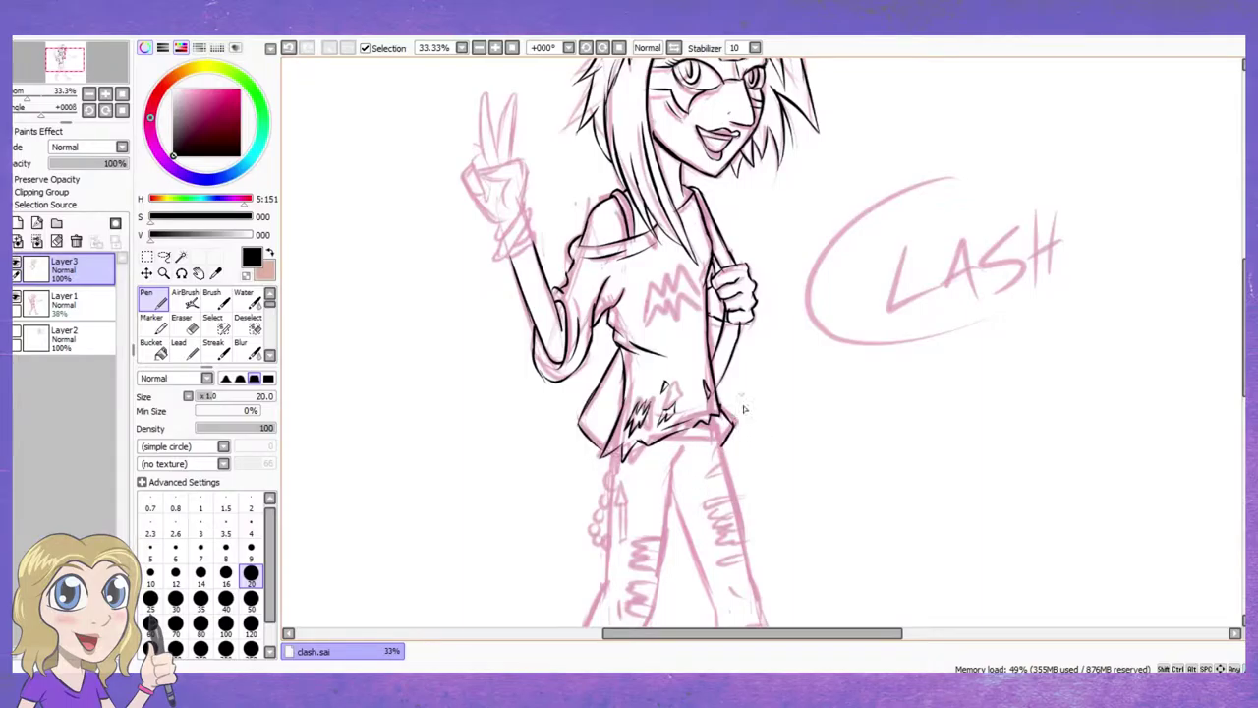
Ink the crossed bands around the raised wrist, reworking their overlaps with the Eraser
{"action": "scroll", "coordinate": [744, 409], "scroll_direction": "down", "scroll_amount": 1}
{"action": "scroll", "coordinate": [621, 341], "scroll_direction": "up", "scroll_amount": 2}
{"action": "mouse_move", "coordinate": [611, 262]}
{"action": "left_mouse_down"}
{"action": "mouse_move", "coordinate": [564, 330]}
{"action": "mouse_move", "coordinate": [615, 256]}
{"action": "left_mouse_up"}
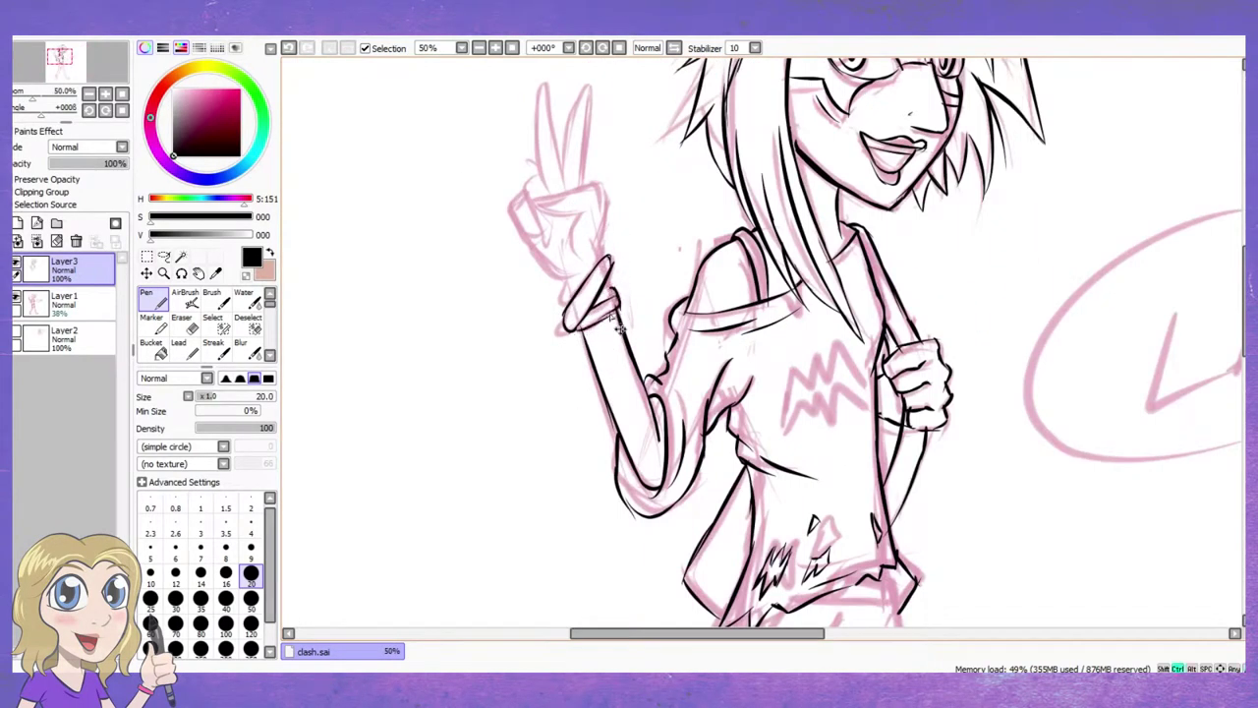
{"action": "key", "text": "e"}
{"action": "key", "text": "n"}
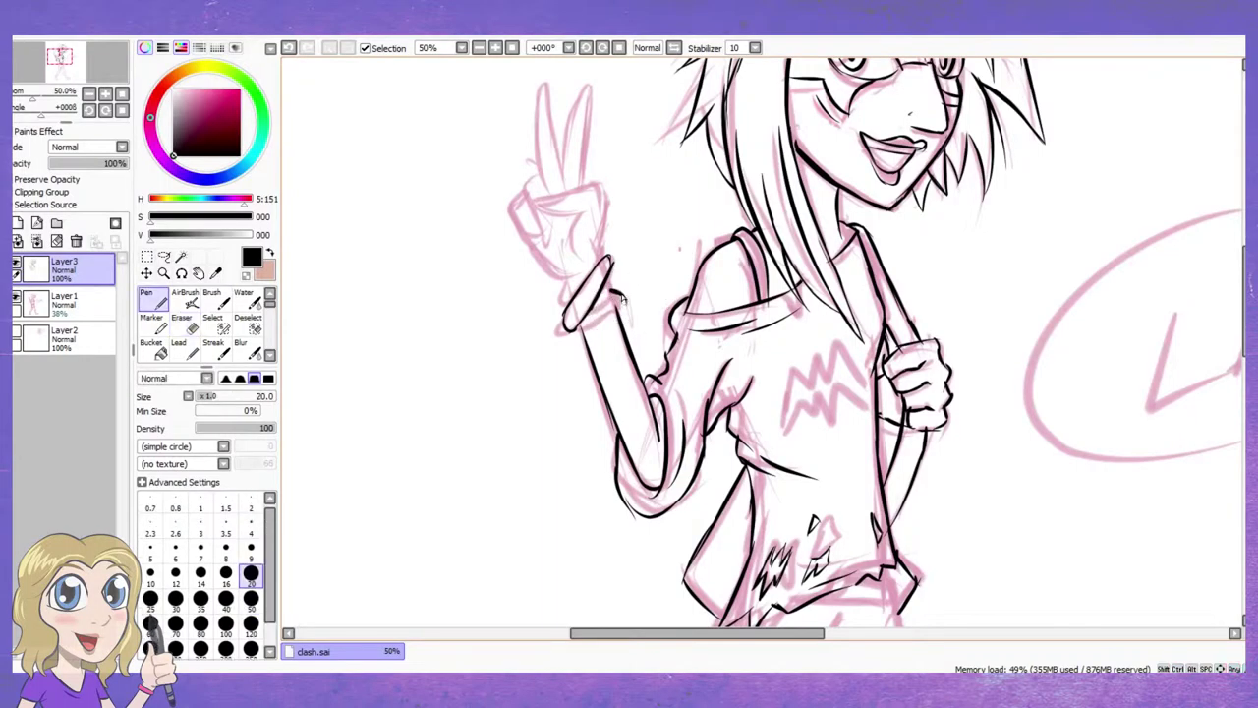
{"action": "mouse_move", "coordinate": [574, 328]}
{"action": "left_mouse_down"}
{"action": "mouse_move", "coordinate": [620, 293]}
{"action": "mouse_move", "coordinate": [658, 327]}
{"action": "mouse_move", "coordinate": [623, 298]}
{"action": "mouse_move", "coordinate": [666, 312]}
{"action": "mouse_move", "coordinate": [562, 291]}
{"action": "mouse_move", "coordinate": [583, 285]}
{"action": "mouse_move", "coordinate": [536, 244]}
{"action": "left_mouse_up"}
{"action": "key", "text": "e"}
{"action": "key", "text": "ctrl+z"}
{"action": "key", "text": "n"}
Ink the raised hand's palm outline, thumb crease and folded fingers
{"action": "left_click_drag", "start_coordinate": [602, 279], "coordinate": [613, 196]}
{"action": "mouse_move", "coordinate": [532, 198]}
{"action": "left_mouse_down"}
{"action": "mouse_move", "coordinate": [600, 191]}
{"action": "mouse_move", "coordinate": [539, 208]}
{"action": "mouse_move", "coordinate": [583, 216]}
{"action": "mouse_move", "coordinate": [576, 258]}
{"action": "left_mouse_up"}
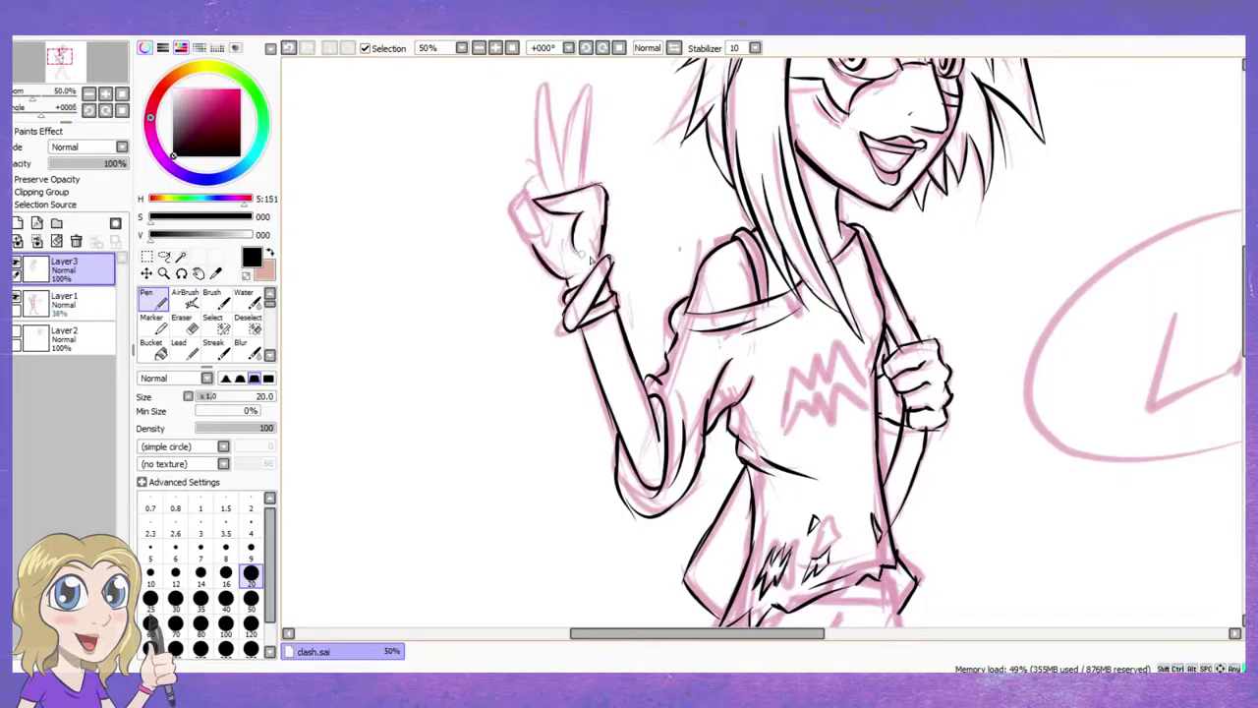
{"action": "key", "text": "ctrl+z"}
{"action": "left_click_drag", "start_coordinate": [574, 208], "coordinate": [578, 263]}
{"action": "left_click_drag", "start_coordinate": [518, 197], "coordinate": [526, 236]}
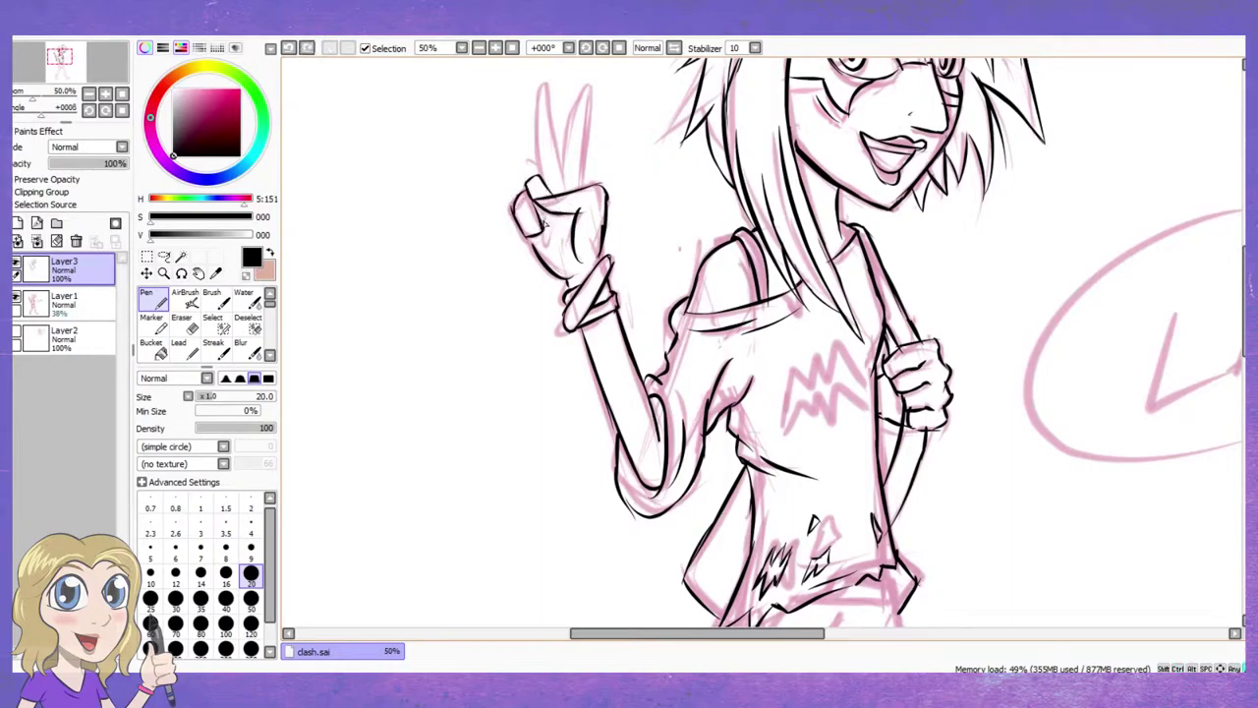
{"action": "mouse_move", "coordinate": [545, 216]}
{"action": "left_mouse_down"}
{"action": "mouse_move", "coordinate": [553, 246]}
{"action": "mouse_move", "coordinate": [594, 120]}
{"action": "mouse_move", "coordinate": [566, 208]}
{"action": "left_mouse_up"}
Ink the two extended fingers of the peace sign and clean up a fingertip with the Eraser
{"action": "scroll", "coordinate": [613, 199], "scroll_direction": "up", "scroll_amount": 1}
{"action": "mouse_move", "coordinate": [556, 104]}
{"action": "left_mouse_down"}
{"action": "mouse_move", "coordinate": [564, 210]}
{"action": "mouse_move", "coordinate": [540, 169]}
{"action": "mouse_move", "coordinate": [547, 208]}
{"action": "left_mouse_up"}
{"action": "key", "text": "ctrl+z"}
{"action": "key", "text": "e"}
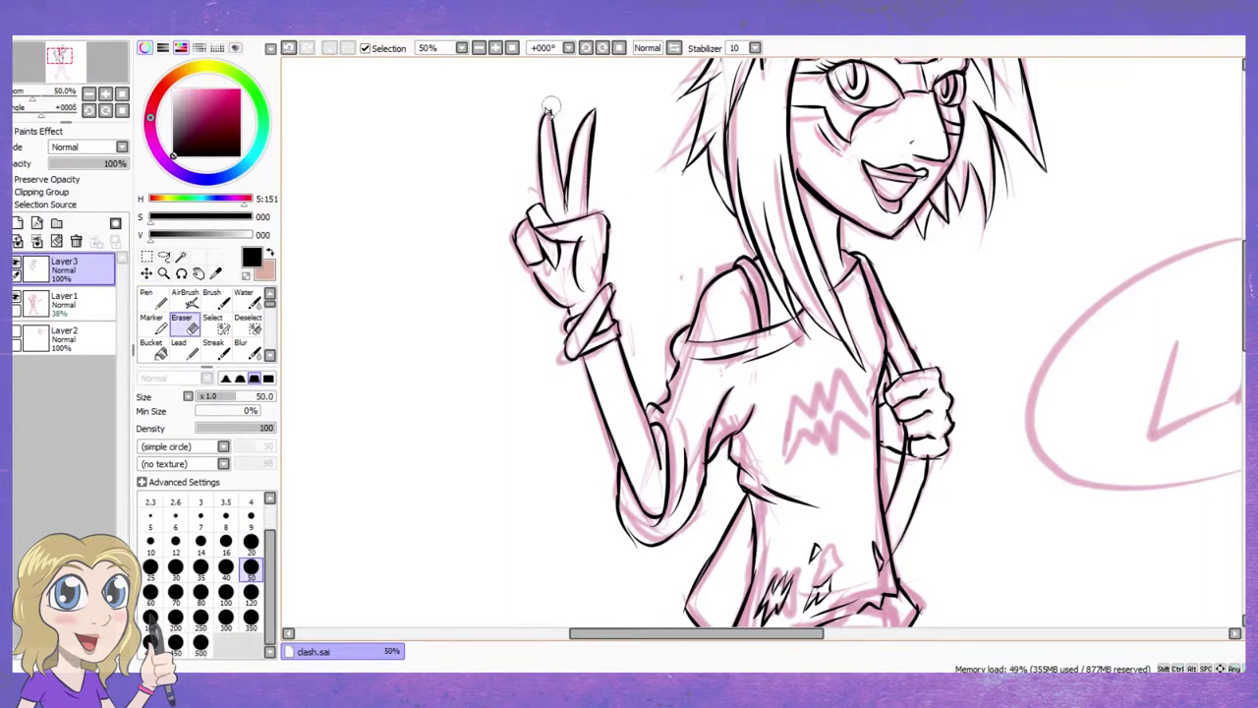
{"action": "key", "text": "n"}
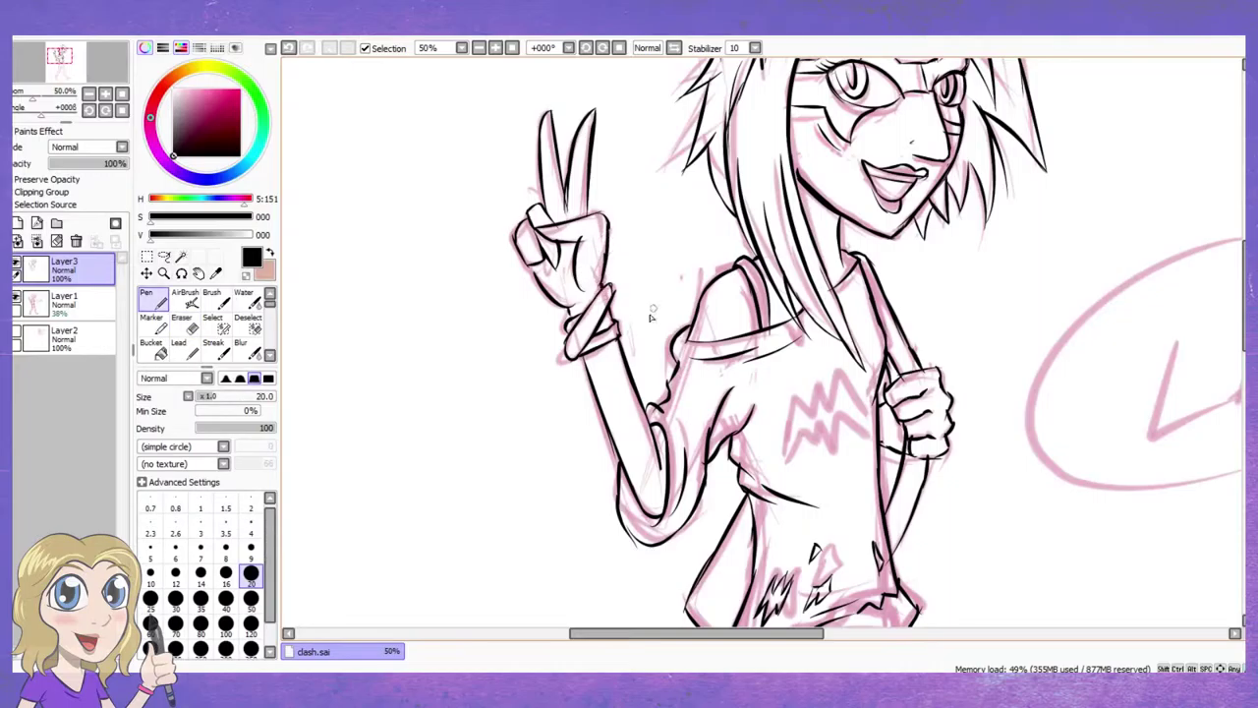
Ink the belt below the shirt hem with its two round studs
{"action": "scroll", "coordinate": [540, 279], "scroll_direction": "down", "scroll_amount": 2}
{"action": "mouse_move", "coordinate": [747, 491]}
{"action": "left_mouse_down"}
{"action": "mouse_move", "coordinate": [747, 197]}
{"action": "mouse_move", "coordinate": [735, 235]}
{"action": "left_mouse_up"}
{"action": "scroll", "coordinate": [693, 191], "scroll_direction": "up", "scroll_amount": 2}
{"action": "key", "text": "ctrl+z"}
{"action": "key", "text": "ctrl+z"}
{"action": "mouse_move", "coordinate": [643, 207]}
{"action": "left_mouse_down"}
{"action": "mouse_move", "coordinate": [739, 234]}
{"action": "mouse_move", "coordinate": [688, 198]}
{"action": "left_mouse_up"}
Ink the outer and inner thigh lines of the leg below the belt studs, down to about the knee
{"action": "mouse_move", "coordinate": [706, 197]}
{"action": "left_mouse_down"}
{"action": "mouse_move", "coordinate": [732, 226]}
{"action": "mouse_move", "coordinate": [732, 215]}
{"action": "mouse_move", "coordinate": [791, 470]}
{"action": "left_mouse_up"}
{"action": "key", "text": "e"}
{"action": "key", "text": "n"}
{"action": "left_click_drag", "start_coordinate": [654, 279], "coordinate": [727, 482]}
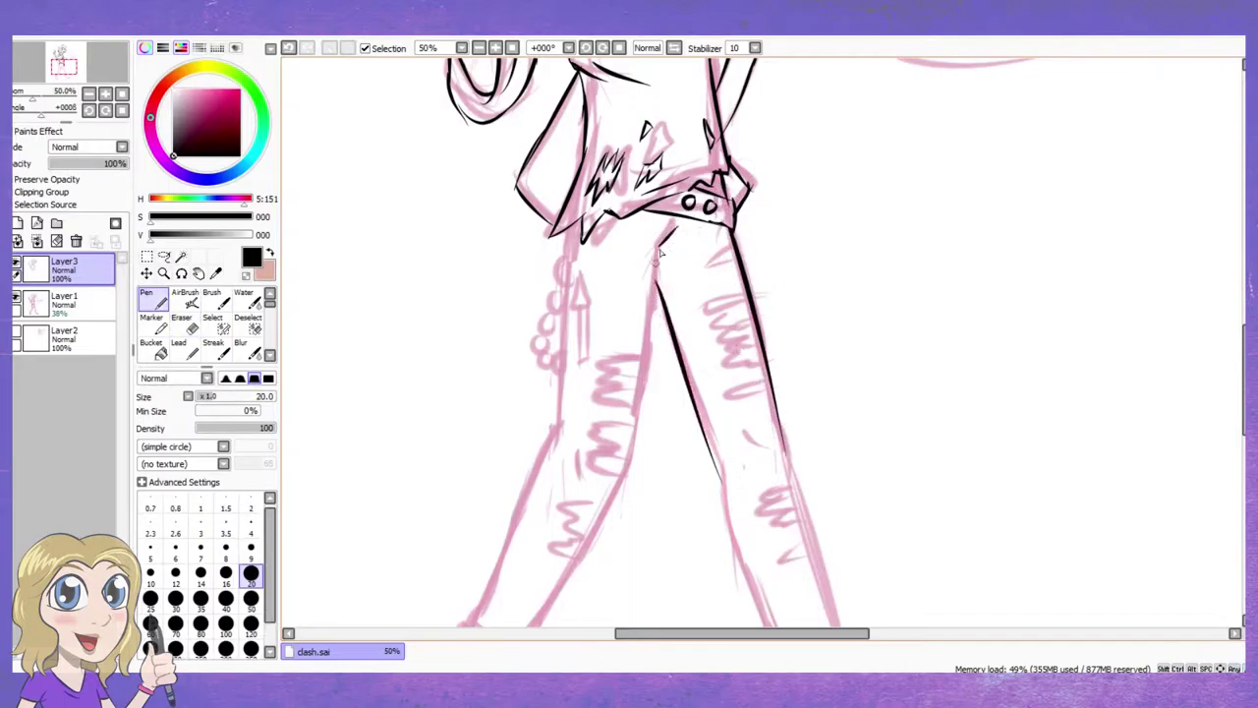
Ink both thigh contours of the other leg and the arrow-shaped detail on its side
{"action": "left_click_drag", "start_coordinate": [666, 234], "coordinate": [631, 448]}
{"action": "key", "text": "ctrl+z"}
{"action": "mouse_move", "coordinate": [560, 407]}
{"action": "left_mouse_down"}
{"action": "mouse_move", "coordinate": [574, 263]}
{"action": "mouse_move", "coordinate": [560, 283]}
{"action": "mouse_move", "coordinate": [579, 354]}
{"action": "left_mouse_up"}
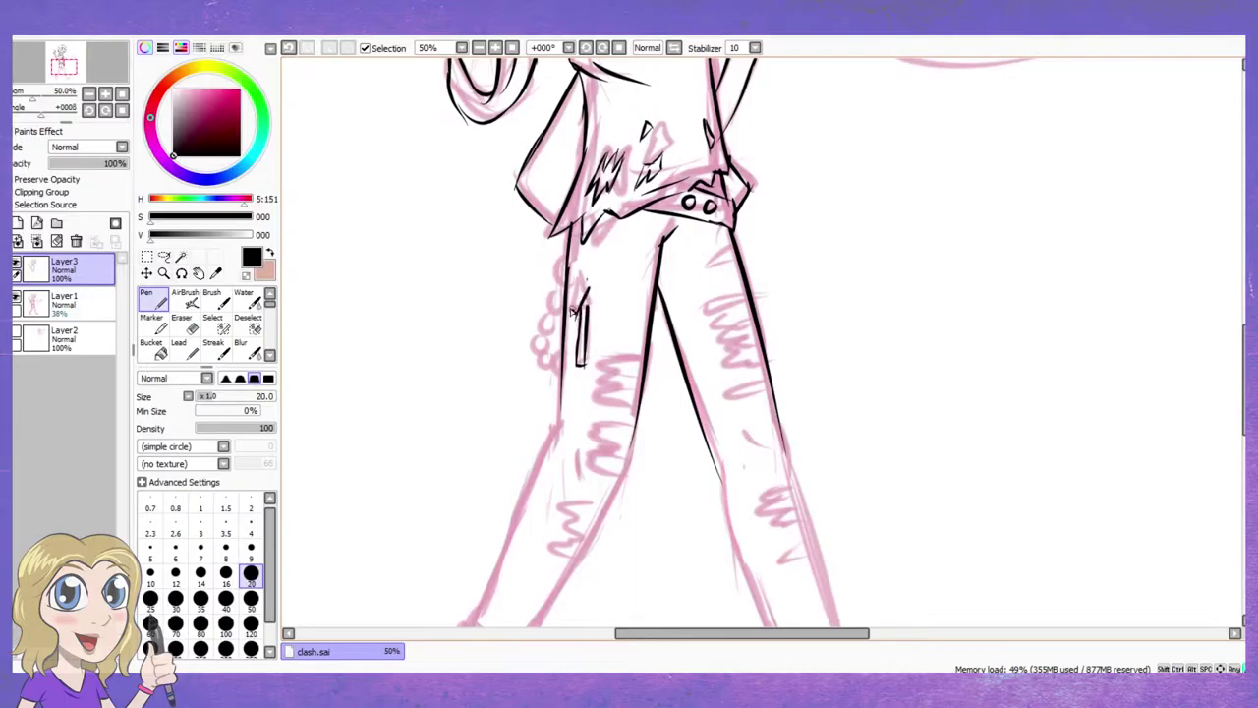
{"action": "left_click_drag", "start_coordinate": [583, 288], "coordinate": [579, 300]}
Ink the ring at the hip and the beaded chain hanging from it, erasing the leg line inside the ring
{"action": "scroll", "coordinate": [621, 278], "scroll_direction": "down", "scroll_amount": 2}
{"action": "scroll", "coordinate": [581, 275], "scroll_direction": "up", "scroll_amount": 1}
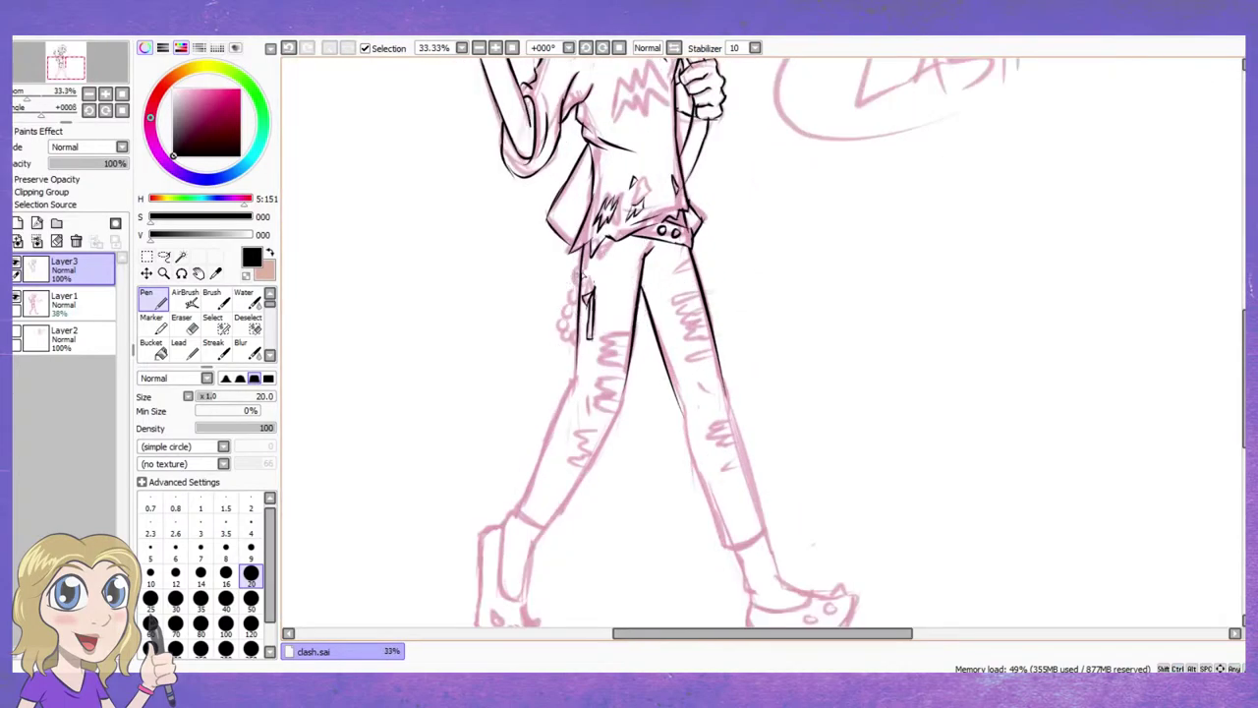
{"action": "key", "text": "e"}
{"action": "scroll", "coordinate": [580, 270], "scroll_direction": "up", "scroll_amount": 1}
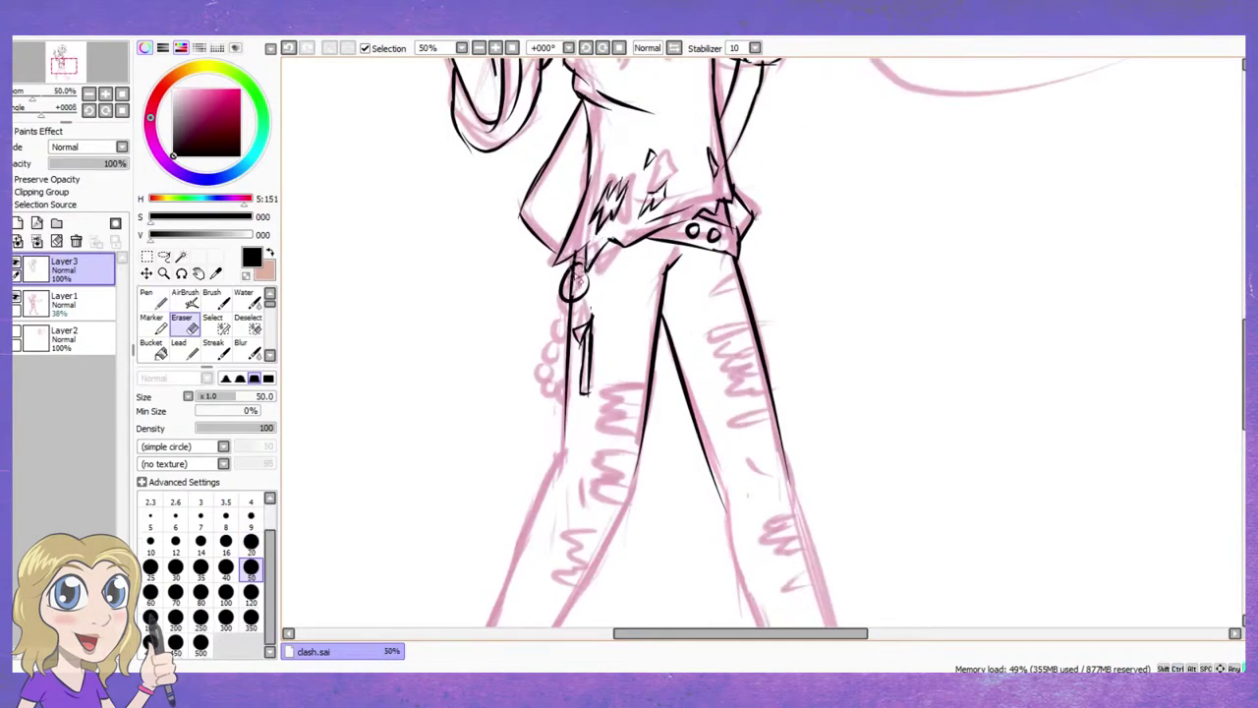
{"action": "key", "text": "n"}
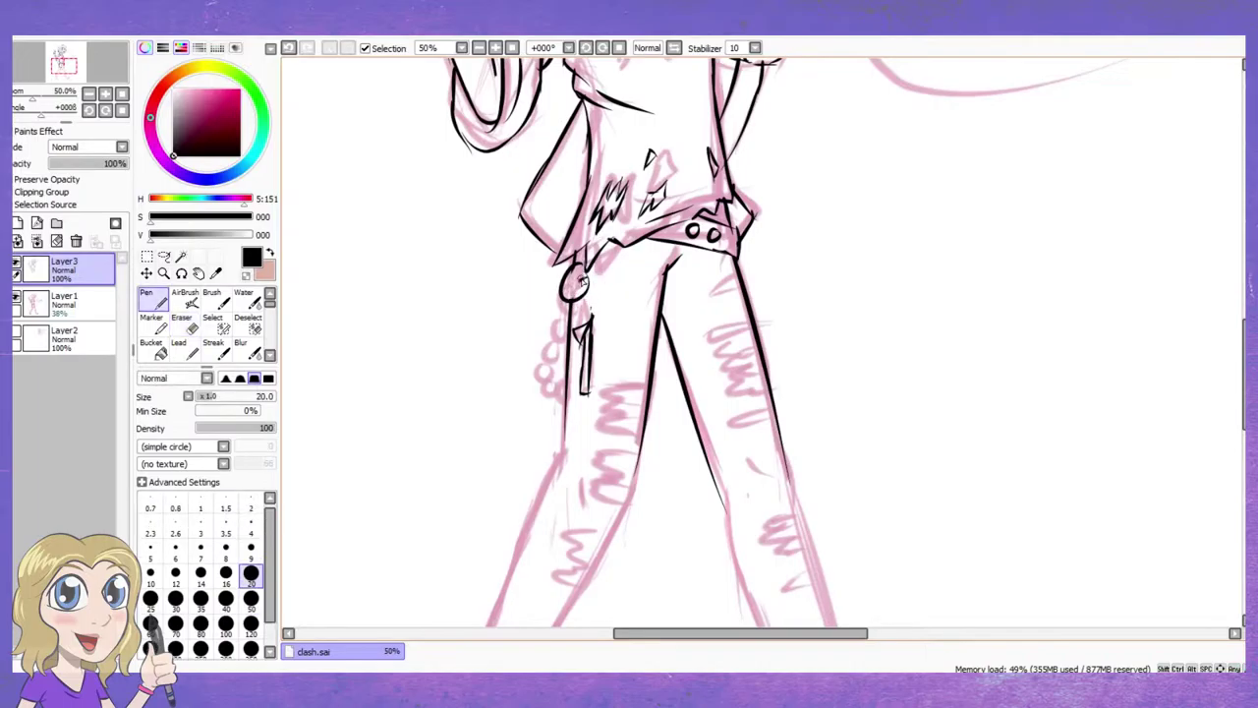
{"action": "mouse_move", "coordinate": [580, 272]}
{"action": "left_mouse_down"}
{"action": "mouse_move", "coordinate": [562, 299]}
{"action": "mouse_move", "coordinate": [566, 360]}
{"action": "mouse_move", "coordinate": [562, 344]}
{"action": "left_mouse_up"}
{"action": "key", "text": "ctrl+z"}
{"action": "scroll", "coordinate": [590, 334], "scroll_direction": "down", "scroll_amount": 2}
{"action": "scroll", "coordinate": [671, 298], "scroll_direction": "up", "scroll_amount": 2}
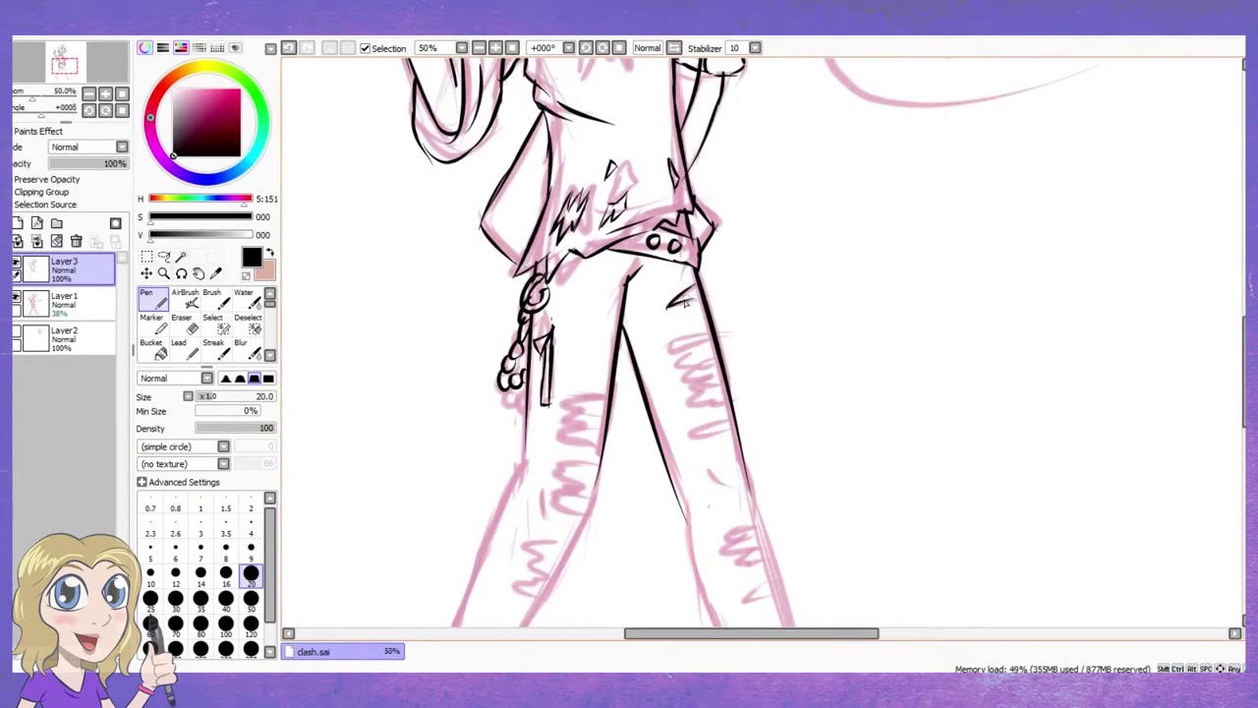
Ink the jagged rips on the upper parts of both trouser legs and the back leg's inner edge toward the cuff
{"action": "left_click_drag", "start_coordinate": [686, 304], "coordinate": [702, 293]}
{"action": "mouse_move", "coordinate": [707, 332]}
{"action": "left_mouse_down"}
{"action": "mouse_move", "coordinate": [675, 342]}
{"action": "mouse_move", "coordinate": [714, 338]}
{"action": "mouse_move", "coordinate": [676, 360]}
{"action": "mouse_move", "coordinate": [697, 362]}
{"action": "mouse_move", "coordinate": [687, 367]}
{"action": "mouse_move", "coordinate": [711, 387]}
{"action": "mouse_move", "coordinate": [686, 396]}
{"action": "mouse_move", "coordinate": [741, 405]}
{"action": "mouse_move", "coordinate": [739, 447]}
{"action": "left_mouse_up"}
{"action": "mouse_move", "coordinate": [607, 393]}
{"action": "left_mouse_down"}
{"action": "mouse_move", "coordinate": [567, 400]}
{"action": "mouse_move", "coordinate": [584, 423]}
{"action": "mouse_move", "coordinate": [576, 440]}
{"action": "mouse_move", "coordinate": [585, 421]}
{"action": "mouse_move", "coordinate": [580, 413]}
{"action": "mouse_move", "coordinate": [555, 469]}
{"action": "mouse_move", "coordinate": [580, 487]}
{"action": "mouse_move", "coordinate": [559, 511]}
{"action": "mouse_move", "coordinate": [636, 411]}
{"action": "mouse_move", "coordinate": [558, 367]}
{"action": "mouse_move", "coordinate": [447, 531]}
{"action": "left_mouse_up"}
{"action": "key", "text": "ctrl+z"}
{"action": "scroll", "coordinate": [566, 484], "scroll_direction": "down", "scroll_amount": 2}
{"action": "scroll", "coordinate": [566, 483], "scroll_direction": "up", "scroll_amount": 2}
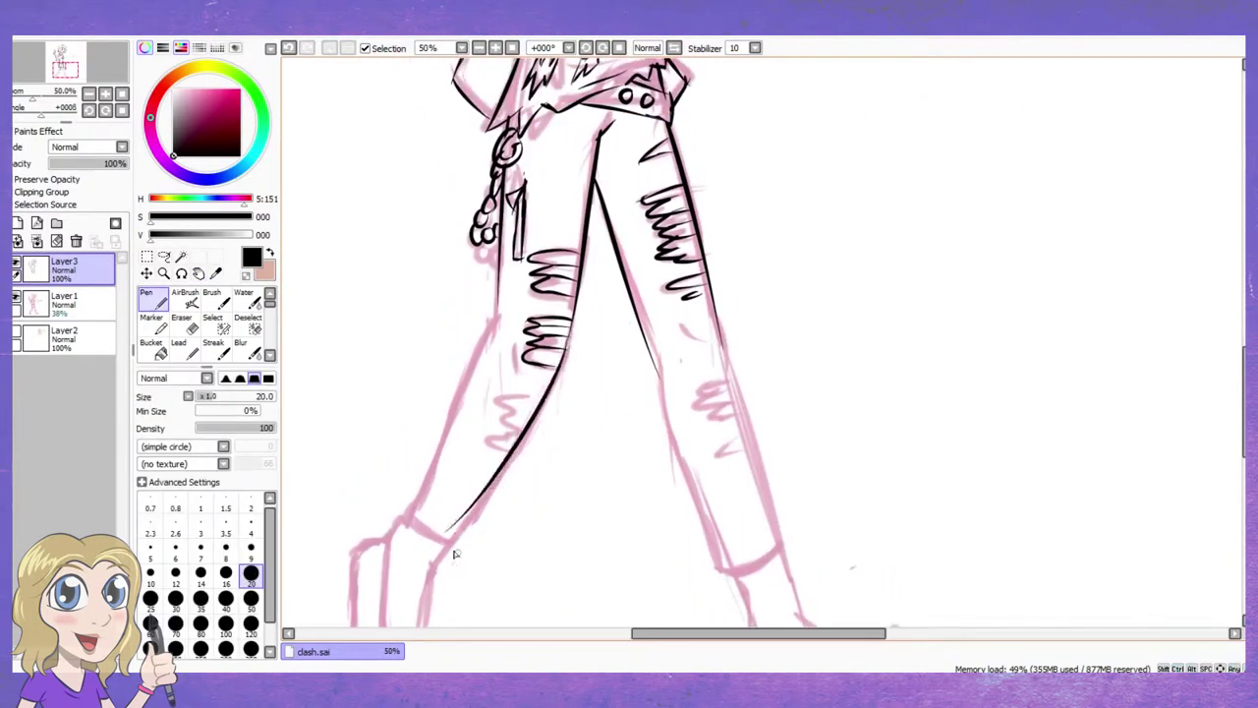
Ink the back leg's lower contours from the knee down and close them with the trouser cuff line
{"action": "left_click_drag", "start_coordinate": [546, 405], "coordinate": [442, 538]}
{"action": "key", "text": "ctrl+z"}
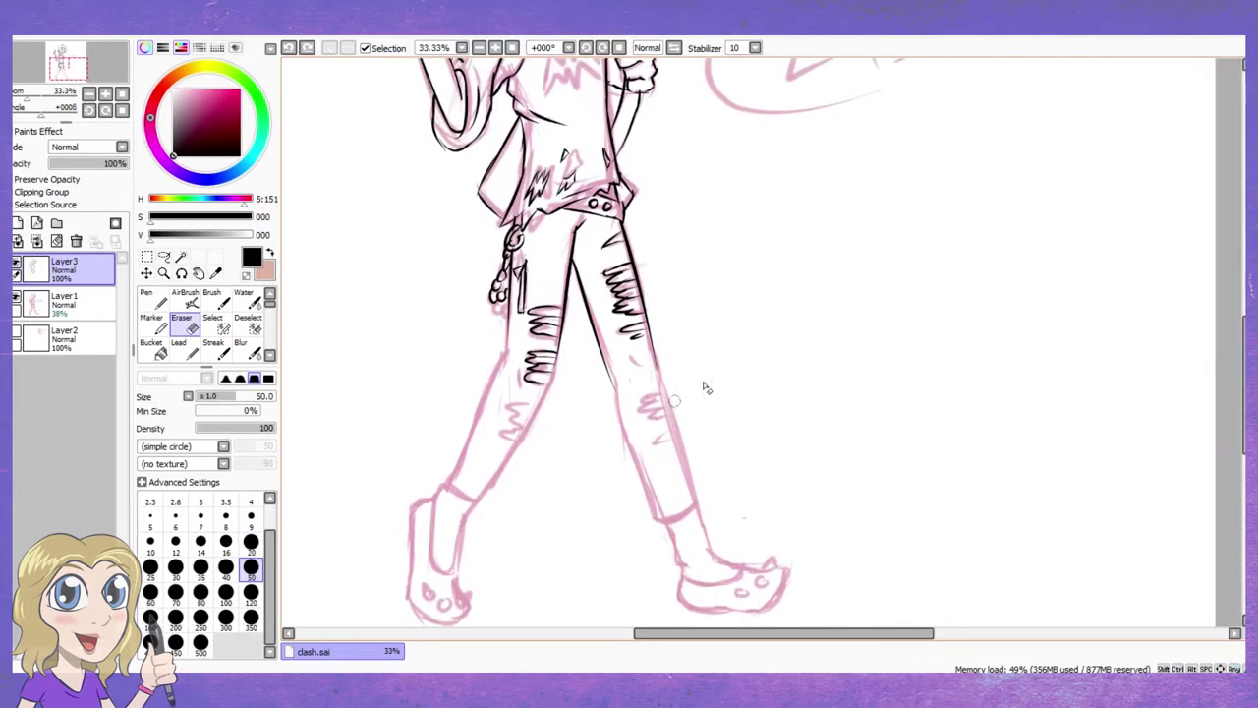
{"action": "scroll", "coordinate": [537, 433], "scroll_direction": "down", "scroll_amount": 1}
{"action": "key", "text": "ctrl+y"}
{"action": "key", "text": "ctrl+z"}
{"action": "mouse_move", "coordinate": [512, 355]}
{"action": "left_mouse_down"}
{"action": "mouse_move", "coordinate": [445, 492]}
{"action": "mouse_move", "coordinate": [477, 502]}
{"action": "mouse_move", "coordinate": [529, 428]}
{"action": "left_mouse_up"}
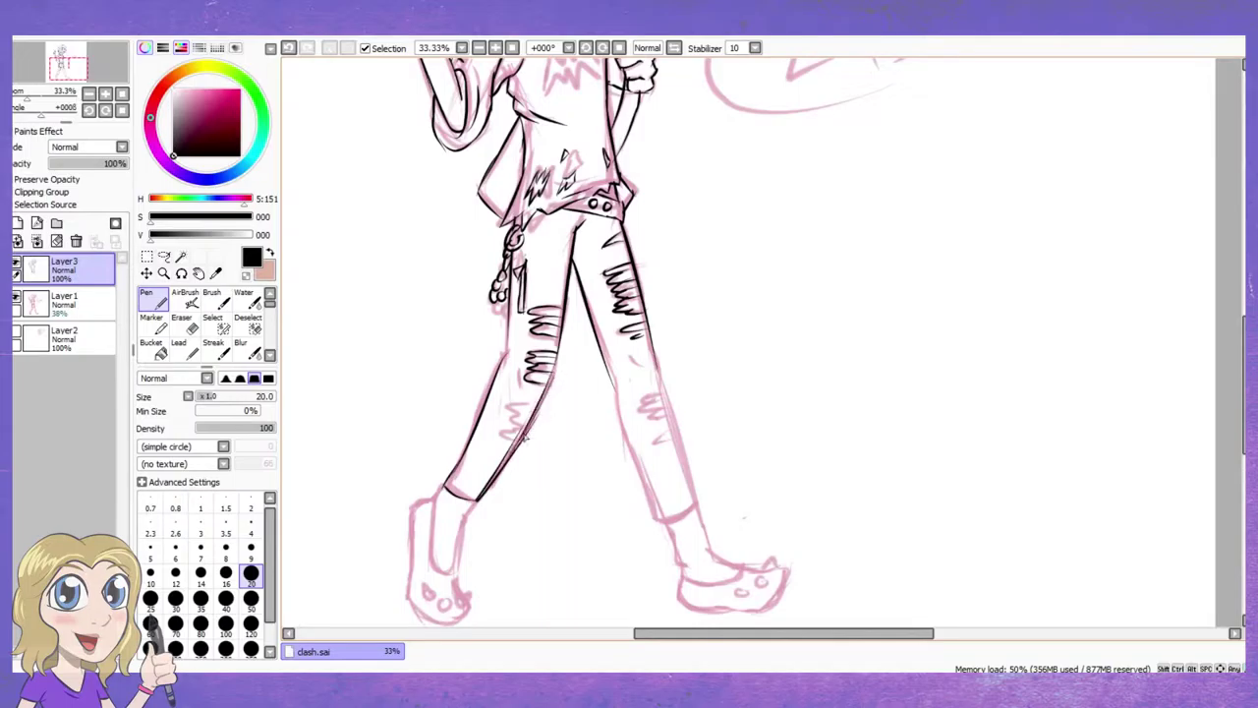
Ink the jagged rips on the back leg's trouser just below the knee
{"action": "key", "text": "e"}
{"action": "key", "text": "n"}
{"action": "scroll", "coordinate": [525, 315], "scroll_direction": "up", "scroll_amount": 1}
{"action": "mouse_move", "coordinate": [535, 450]}
{"action": "left_mouse_down"}
{"action": "mouse_move", "coordinate": [490, 470]}
{"action": "mouse_move", "coordinate": [507, 513]}
{"action": "left_mouse_up"}
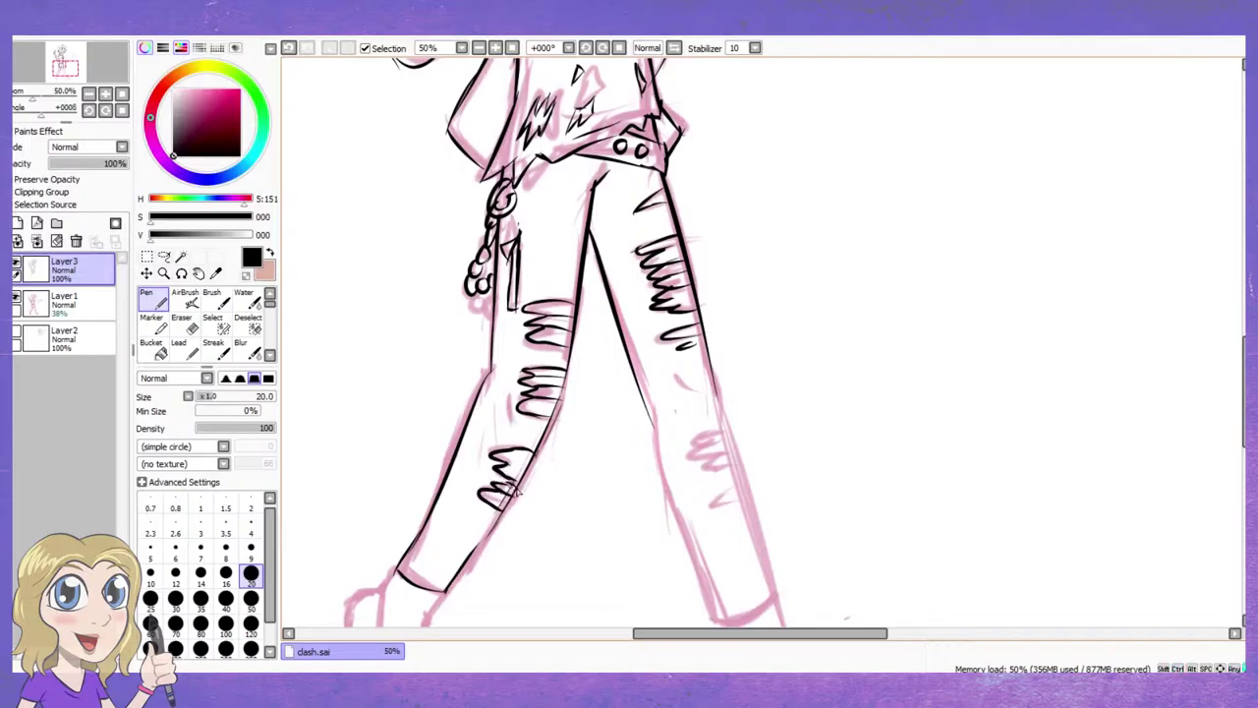
Ink both contours of the front leg from the knee to the ankle and the rips around its knee
{"action": "scroll", "coordinate": [629, 390], "scroll_direction": "down", "scroll_amount": 1}
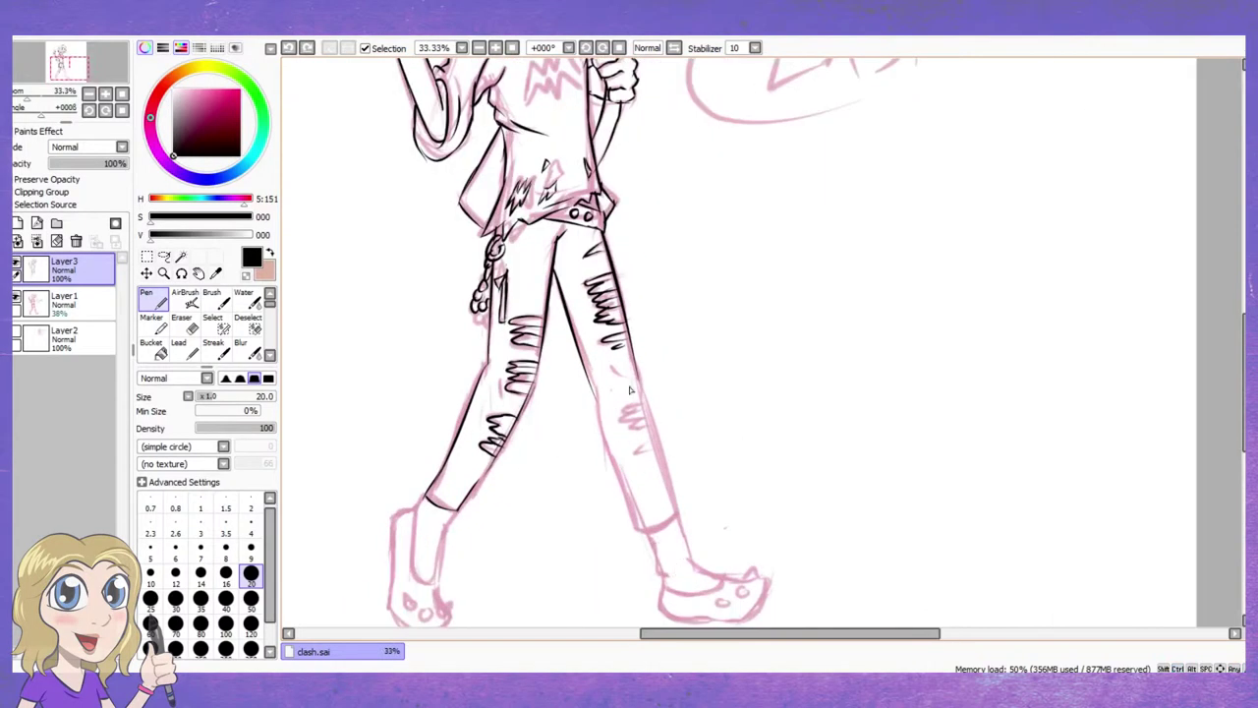
{"action": "left_click_drag", "start_coordinate": [594, 398], "coordinate": [644, 536]}
{"action": "left_click_drag", "start_coordinate": [637, 365], "coordinate": [688, 531]}
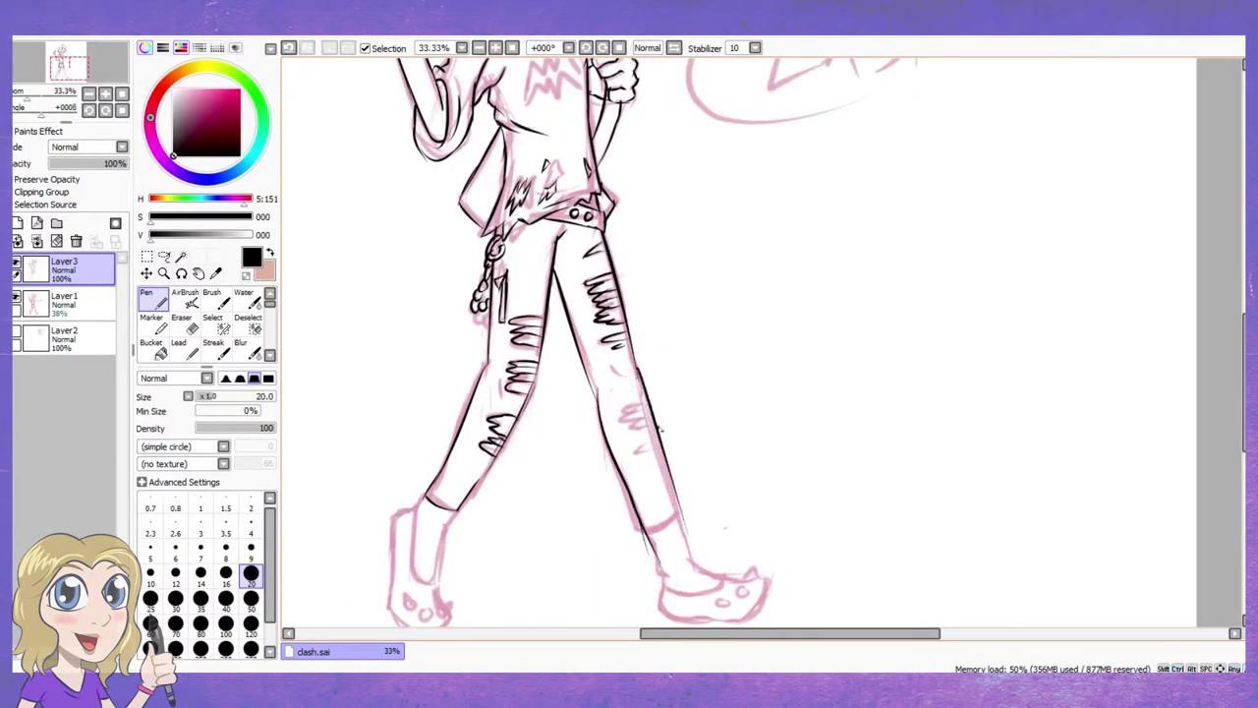
{"action": "key", "text": "ctrl+z"}
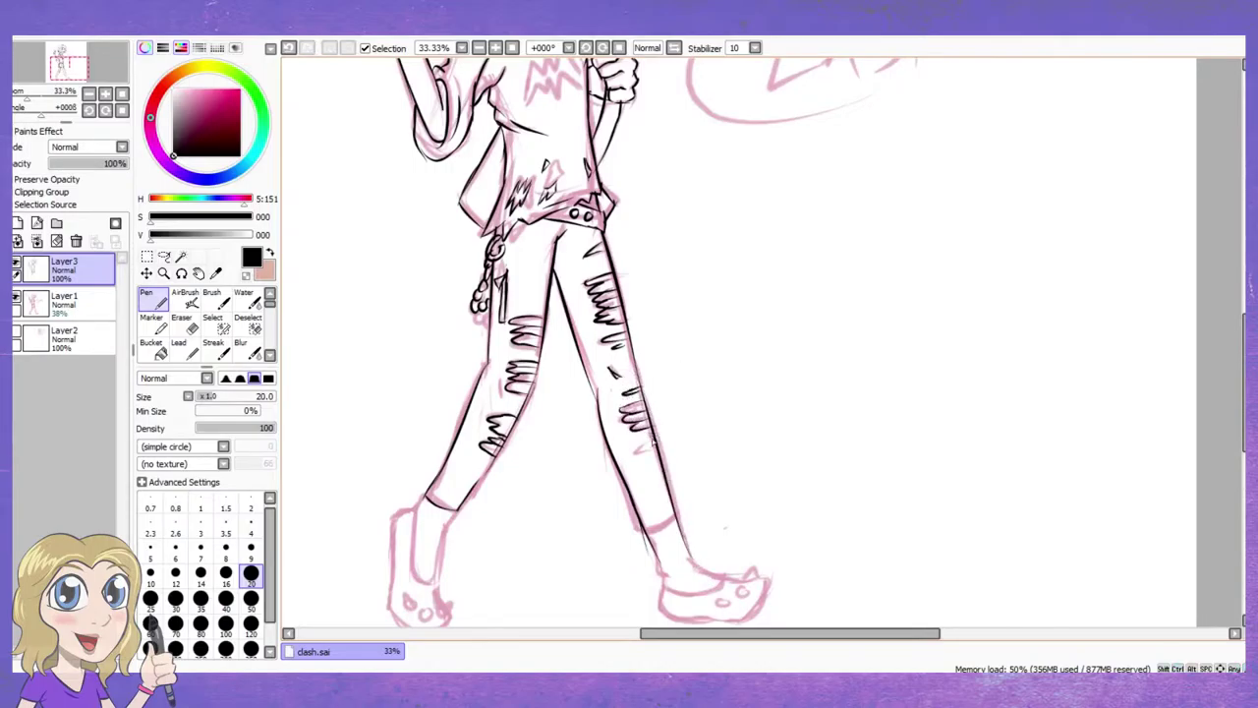
{"action": "scroll", "coordinate": [565, 290], "scroll_direction": "down", "scroll_amount": 1}
{"action": "scroll", "coordinate": [560, 364], "scroll_direction": "up", "scroll_amount": 1}
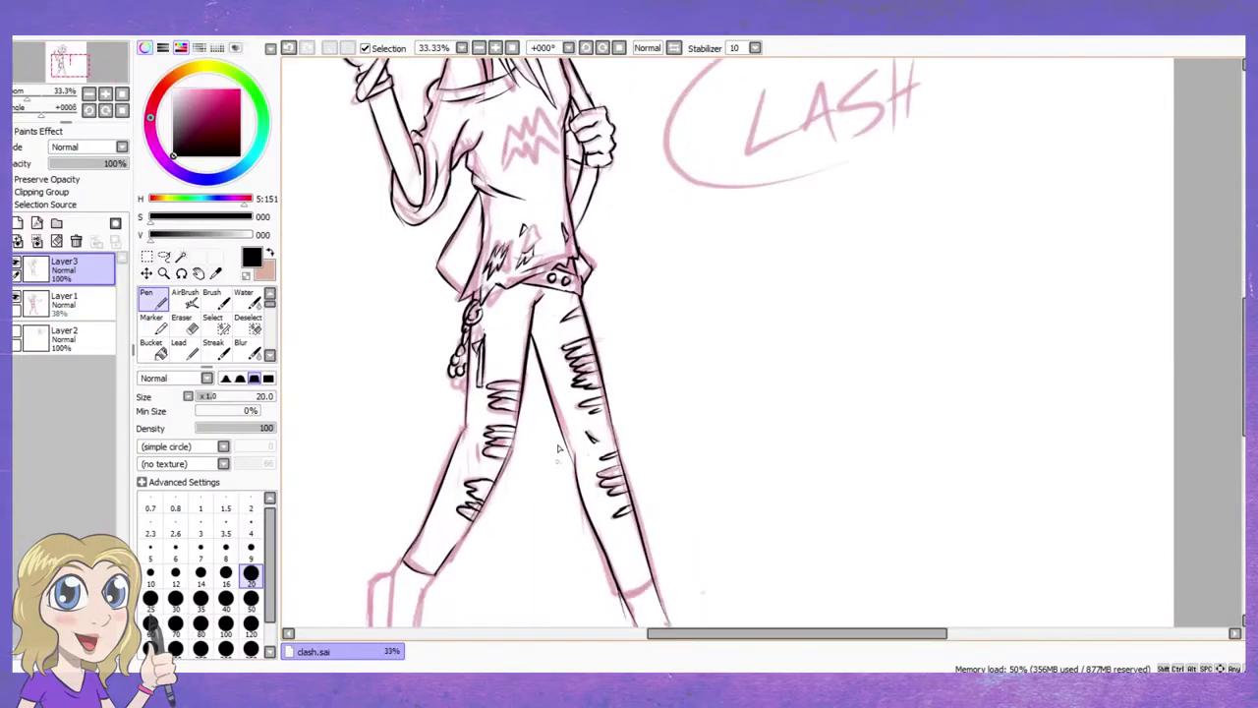
Ink the back foot's ankle and shoe, including the opening, sole, heel and toe studs
{"action": "left_click_drag", "start_coordinate": [519, 397], "coordinate": [513, 432]}
{"action": "mouse_move", "coordinate": [492, 355]}
{"action": "left_mouse_down"}
{"action": "mouse_move", "coordinate": [525, 462]}
{"action": "mouse_move", "coordinate": [534, 451]}
{"action": "mouse_move", "coordinate": [512, 460]}
{"action": "mouse_move", "coordinate": [485, 445]}
{"action": "mouse_move", "coordinate": [524, 474]}
{"action": "left_mouse_up"}
{"action": "key", "text": "ctrl+z"}
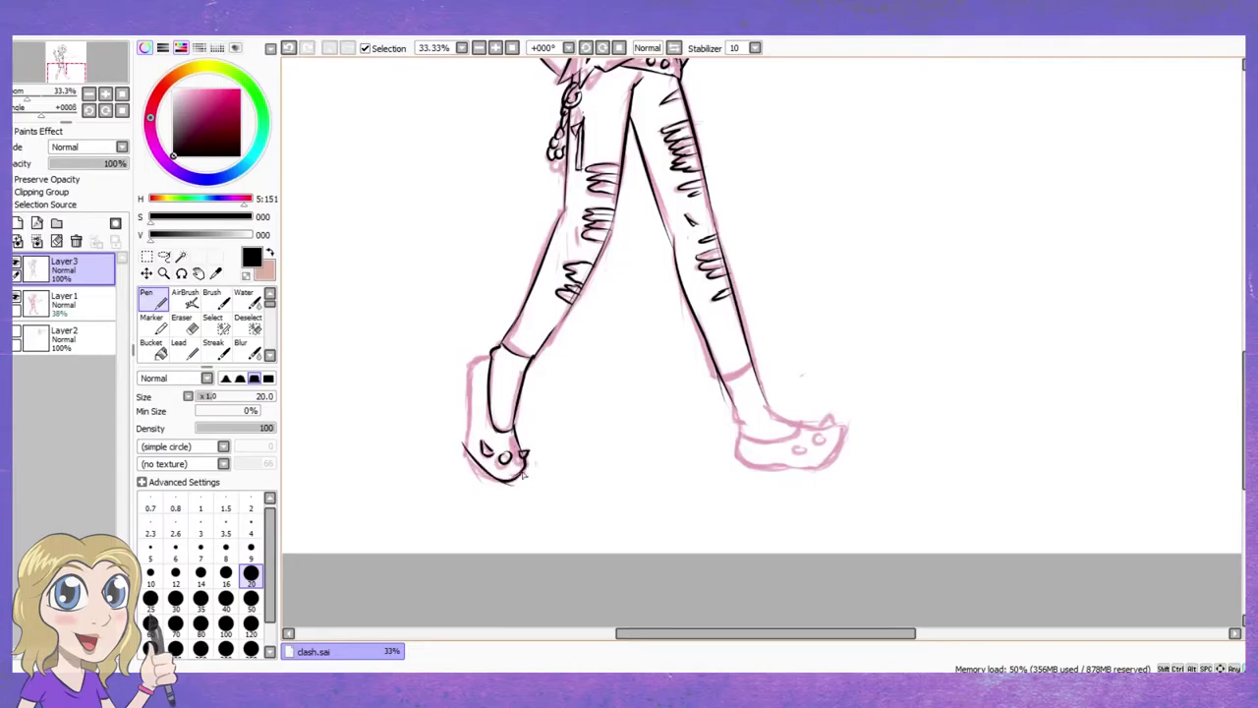
{"action": "key", "text": "ctrl+z"}
{"action": "mouse_move", "coordinate": [490, 354]}
{"action": "left_mouse_down"}
{"action": "mouse_move", "coordinate": [466, 397]}
{"action": "mouse_move", "coordinate": [468, 444]}
{"action": "left_mouse_up"}
Hide the pink sketch on Layer1 and clean up stray line ends on the back leg and shoe on Layer3
{"action": "key", "text": "e"}
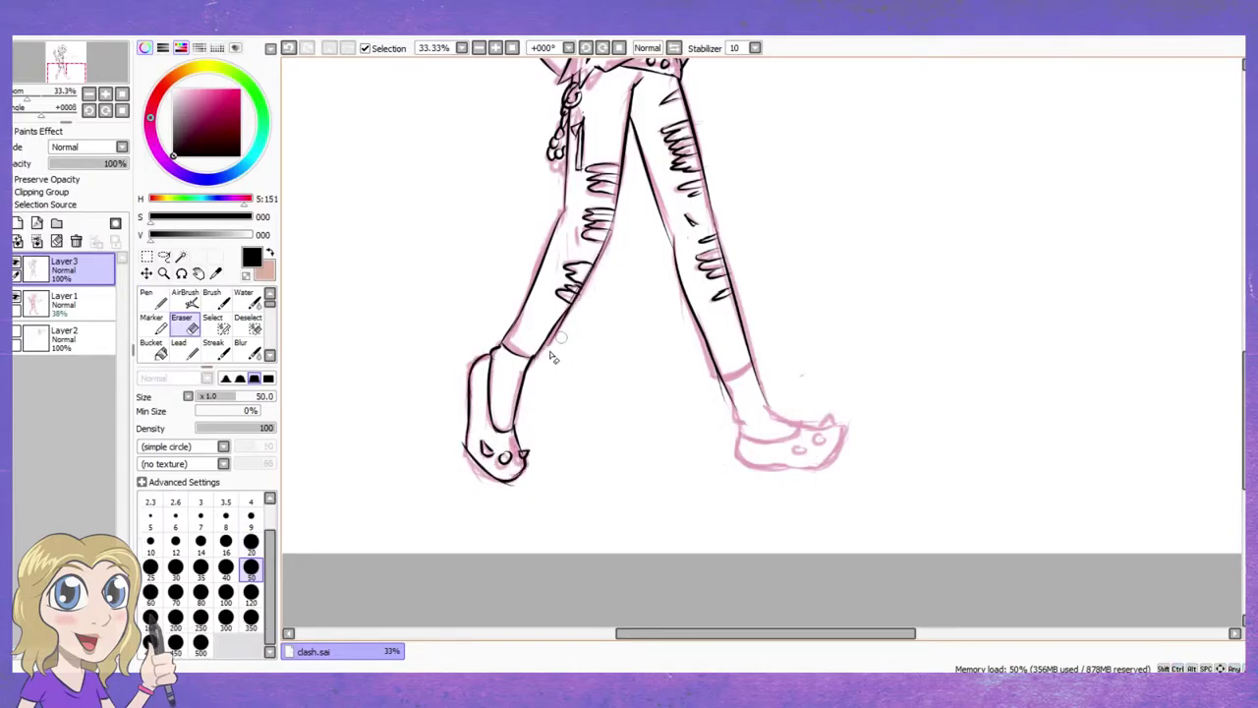
{"action": "left_click", "coordinate": [64, 300]}
{"action": "left_click", "coordinate": [16, 296]}
{"action": "left_click", "coordinate": [64, 265]}
{"action": "key", "text": "n"}
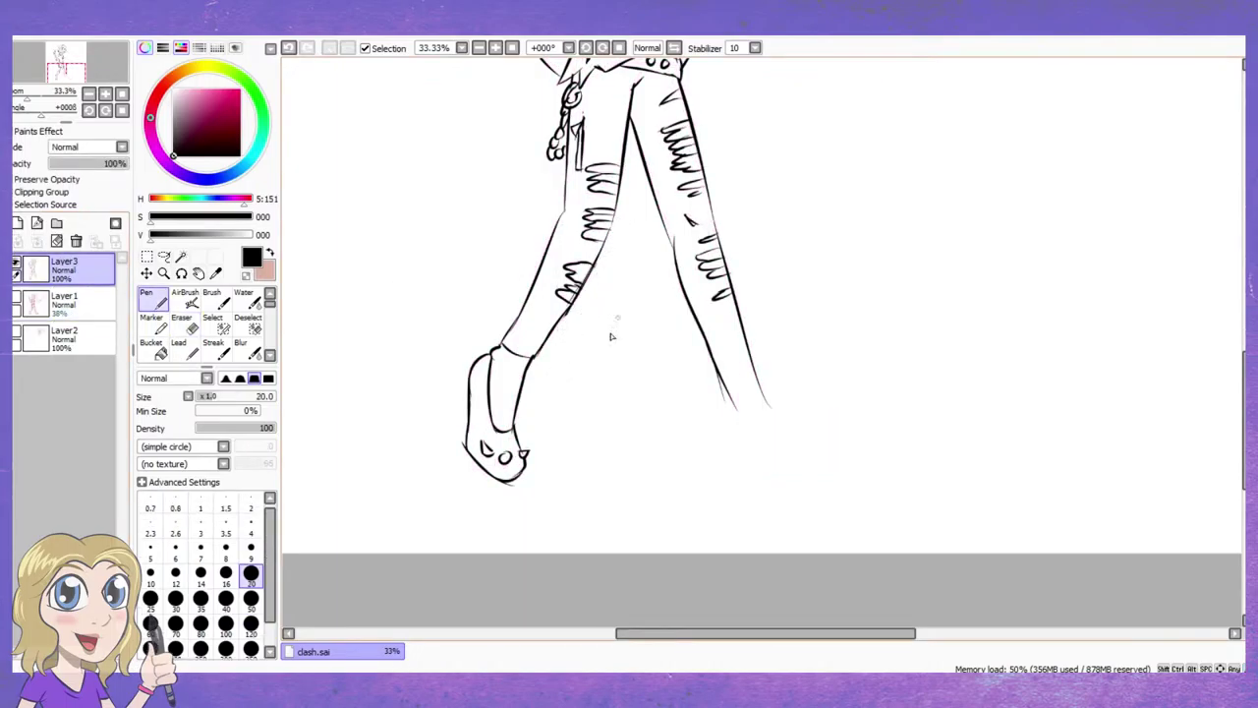
{"action": "key", "text": "e"}
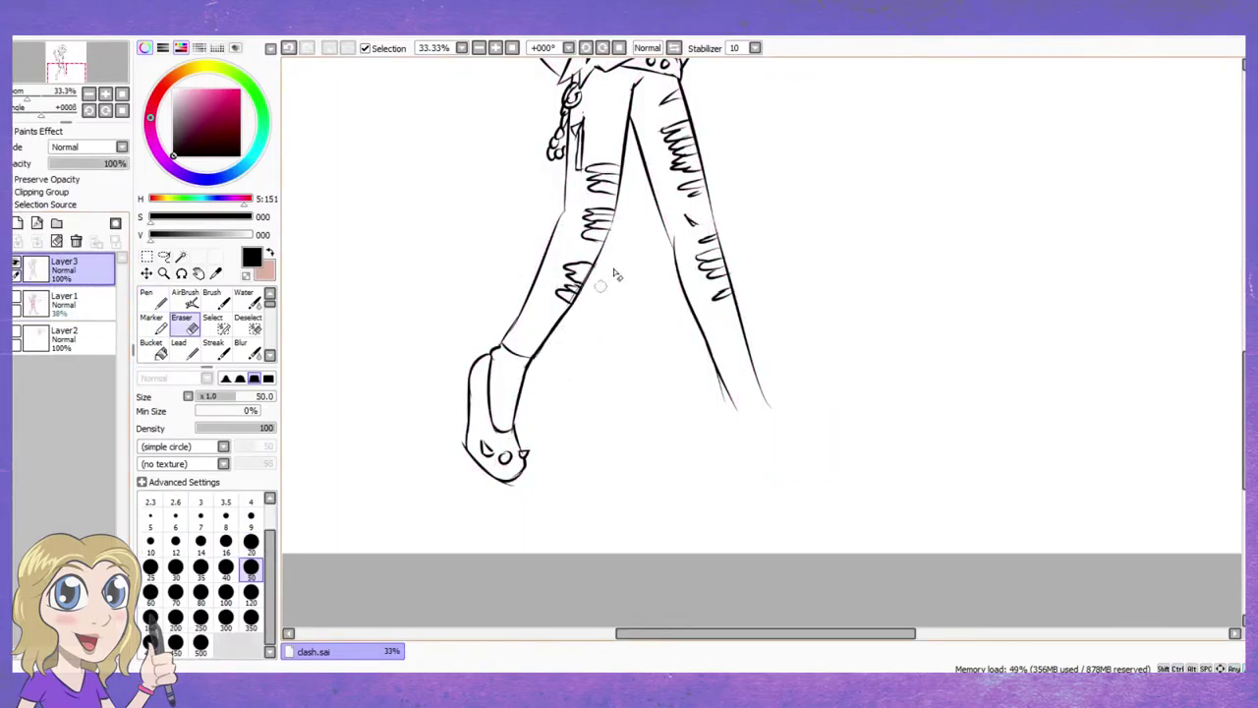
{"action": "scroll", "coordinate": [700, 420], "scroll_direction": "down", "scroll_amount": 1}
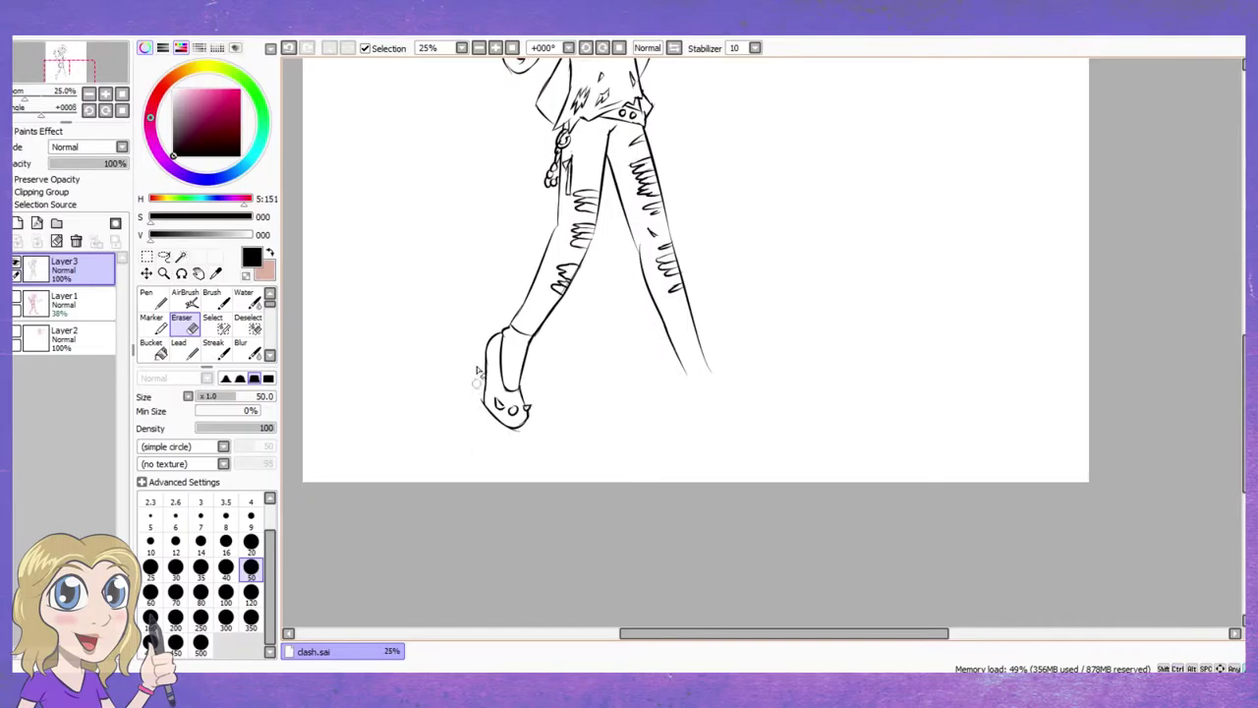
{"action": "key", "text": "n"}
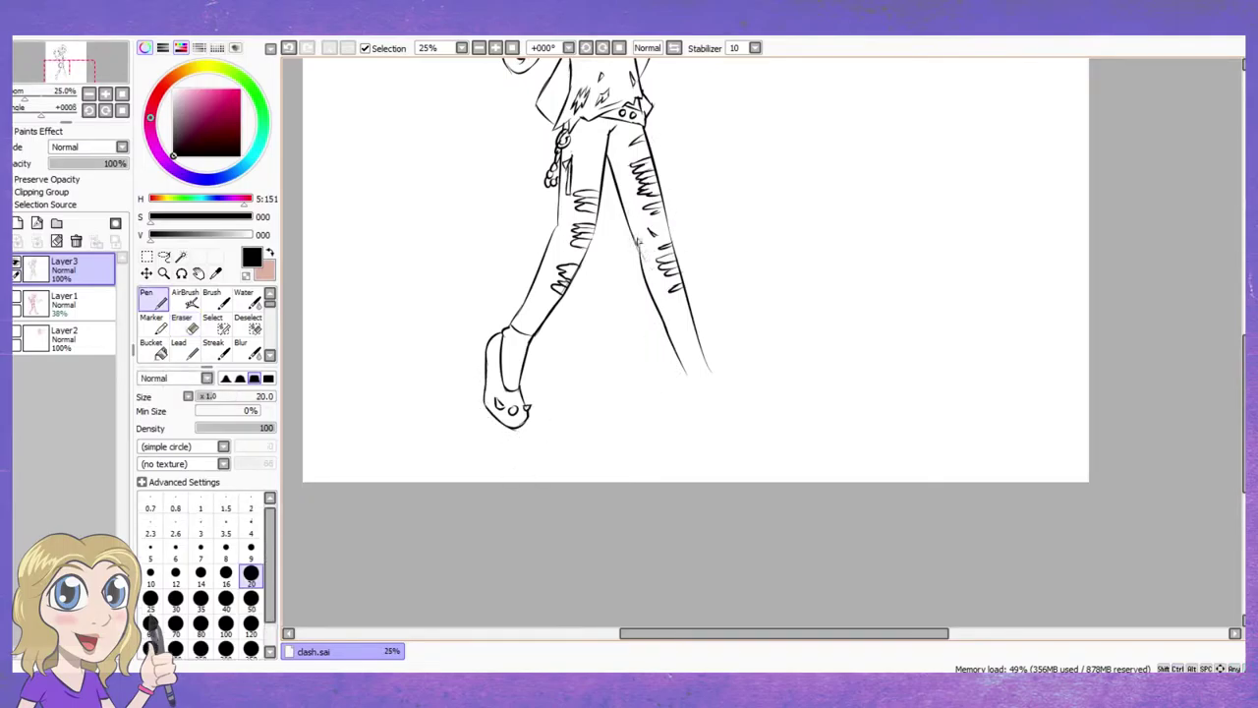
{"action": "key", "text": "e"}
{"action": "key", "text": "n"}
Show the Layer1 sketch again and ink the front foot's ankle and studded shoe on Layer3
{"action": "key", "text": "ctrl+Down"}
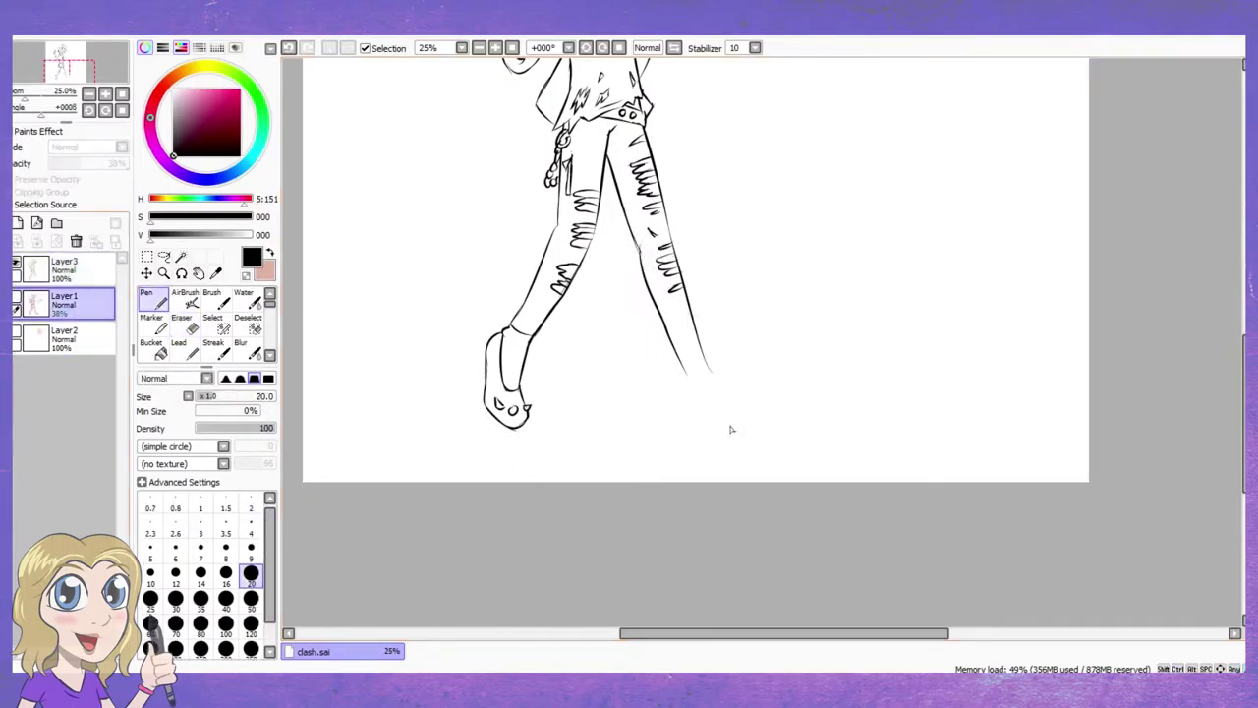
{"action": "key", "text": "ctrl+Up"}
{"action": "key", "text": "ctrl+plus"}
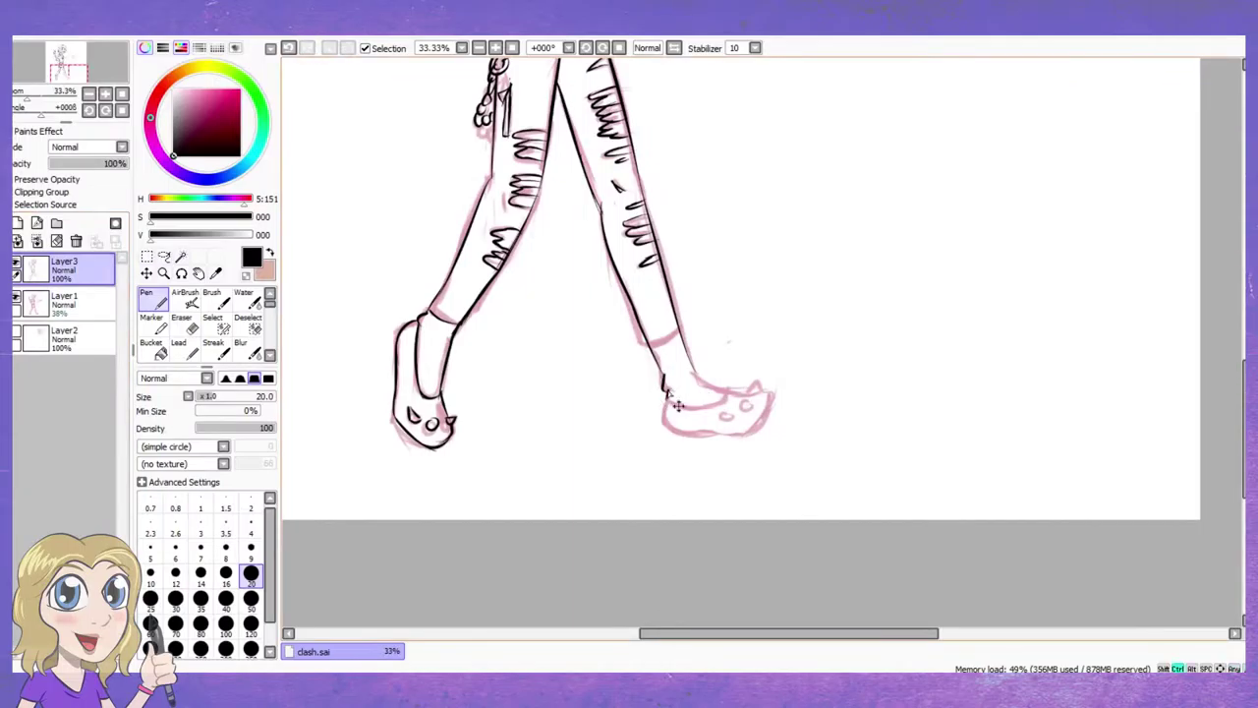
{"action": "mouse_move", "coordinate": [666, 391]}
{"action": "left_mouse_down"}
{"action": "mouse_move", "coordinate": [722, 433]}
{"action": "mouse_move", "coordinate": [776, 396]}
{"action": "mouse_move", "coordinate": [729, 416]}
{"action": "mouse_move", "coordinate": [690, 365]}
{"action": "mouse_move", "coordinate": [733, 393]}
{"action": "left_mouse_up"}
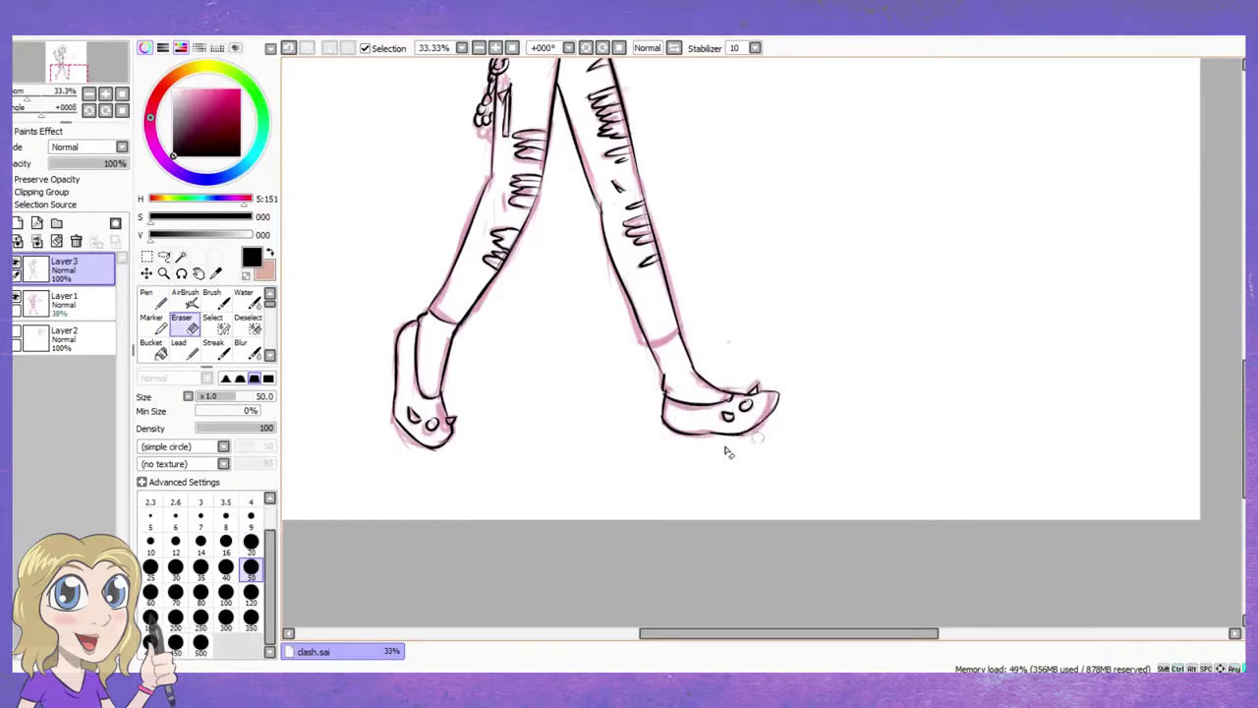
Ink the small cross-lines down the narrow strip below the arrow-shaped detail on the trouser side
{"action": "scroll", "coordinate": [724, 449], "scroll_direction": "down", "scroll_amount": 2}
{"action": "scroll", "coordinate": [546, 434], "scroll_direction": "up", "scroll_amount": 4}
{"action": "left_click_drag", "start_coordinate": [692, 359], "coordinate": [694, 277]}
{"action": "key", "text": "e"}
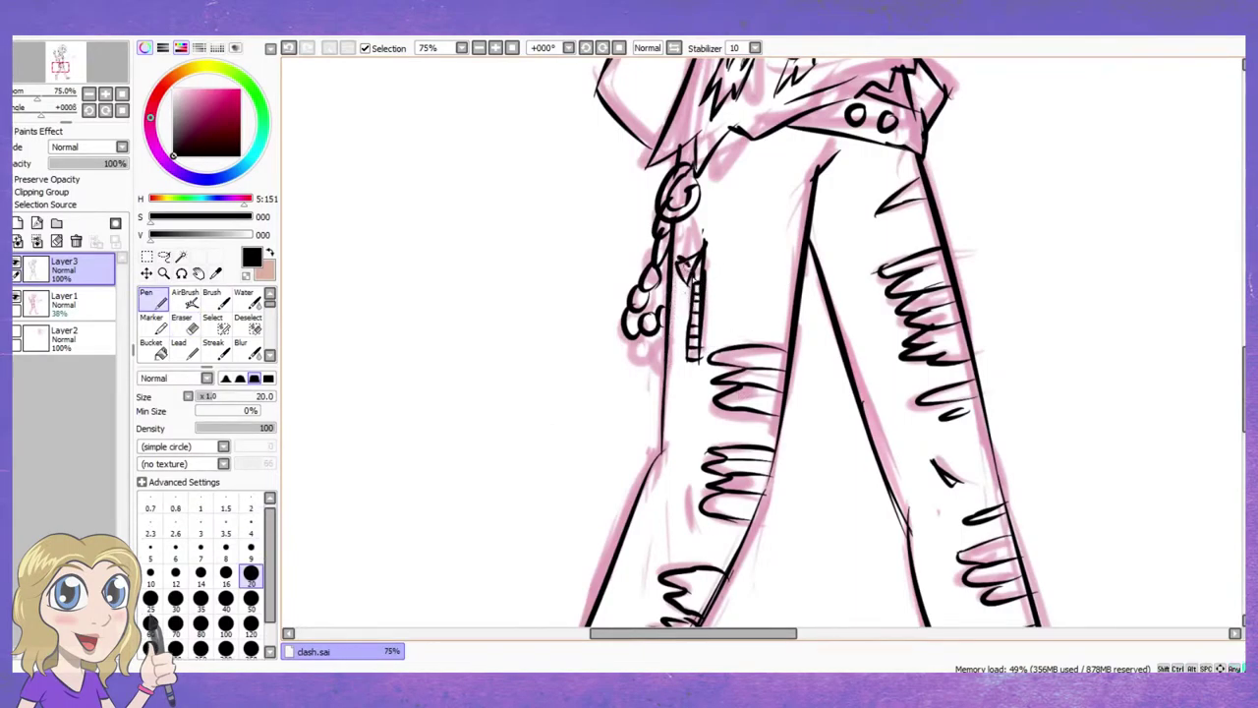
Clean up and reinforce the sleeve lines at the armpit and around the bent elbow of the raised arm
{"action": "scroll", "coordinate": [686, 265], "scroll_direction": "down", "scroll_amount": 5}
{"action": "left_click_drag", "start_coordinate": [767, 245], "coordinate": [688, 302]}
{"action": "scroll", "coordinate": [757, 343], "scroll_direction": "up", "scroll_amount": 1}
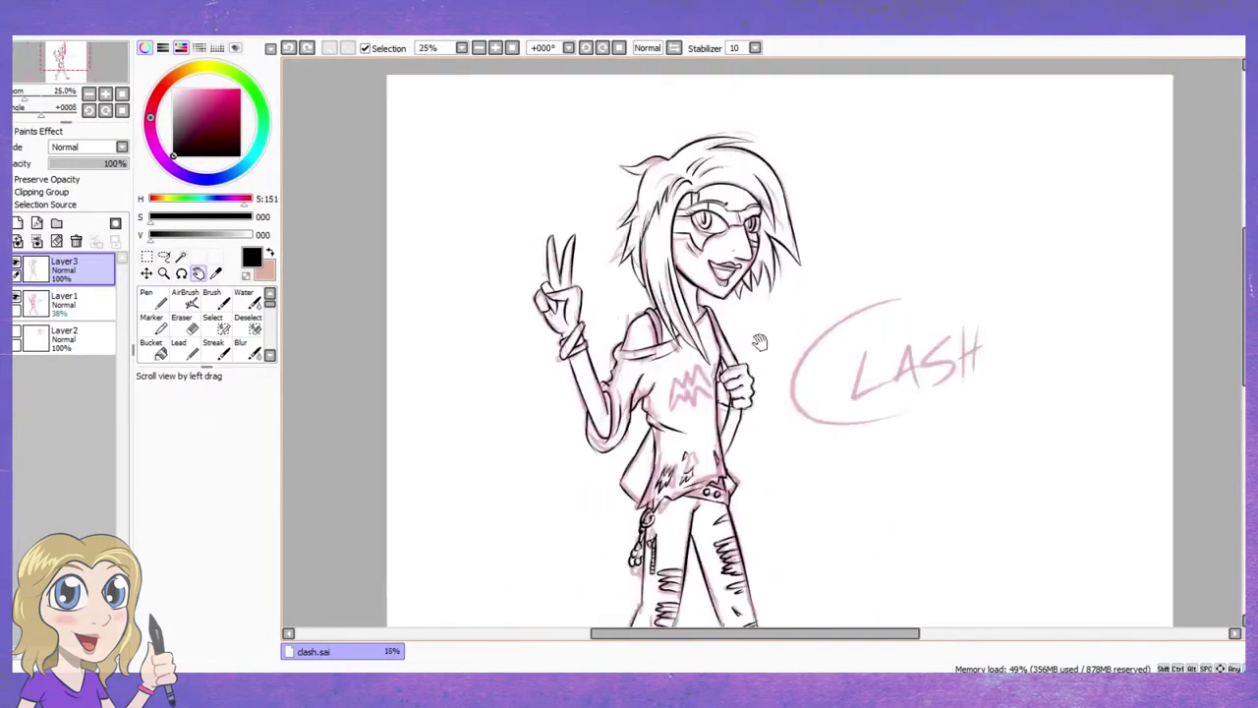
{"action": "scroll", "coordinate": [747, 177], "scroll_direction": "down", "scroll_amount": 1}
{"action": "scroll", "coordinate": [746, 393], "scroll_direction": "up", "scroll_amount": 4}
{"action": "key", "text": "e"}
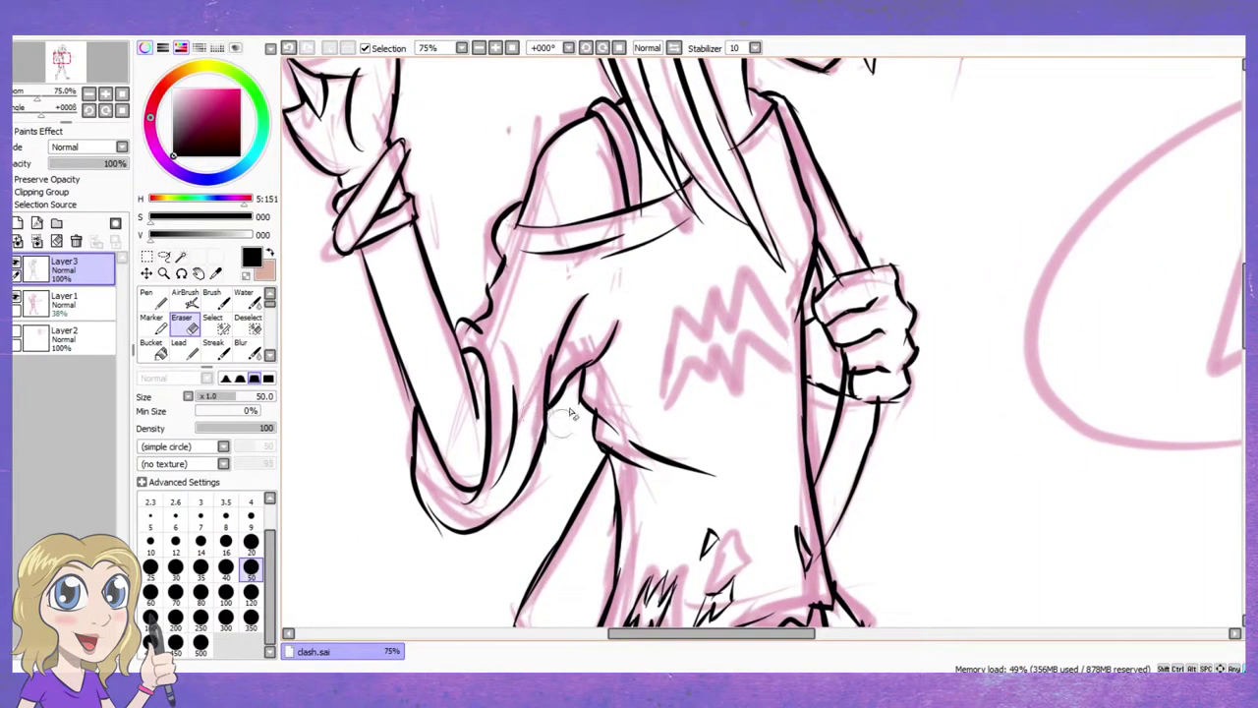
{"action": "key", "text": "n"}
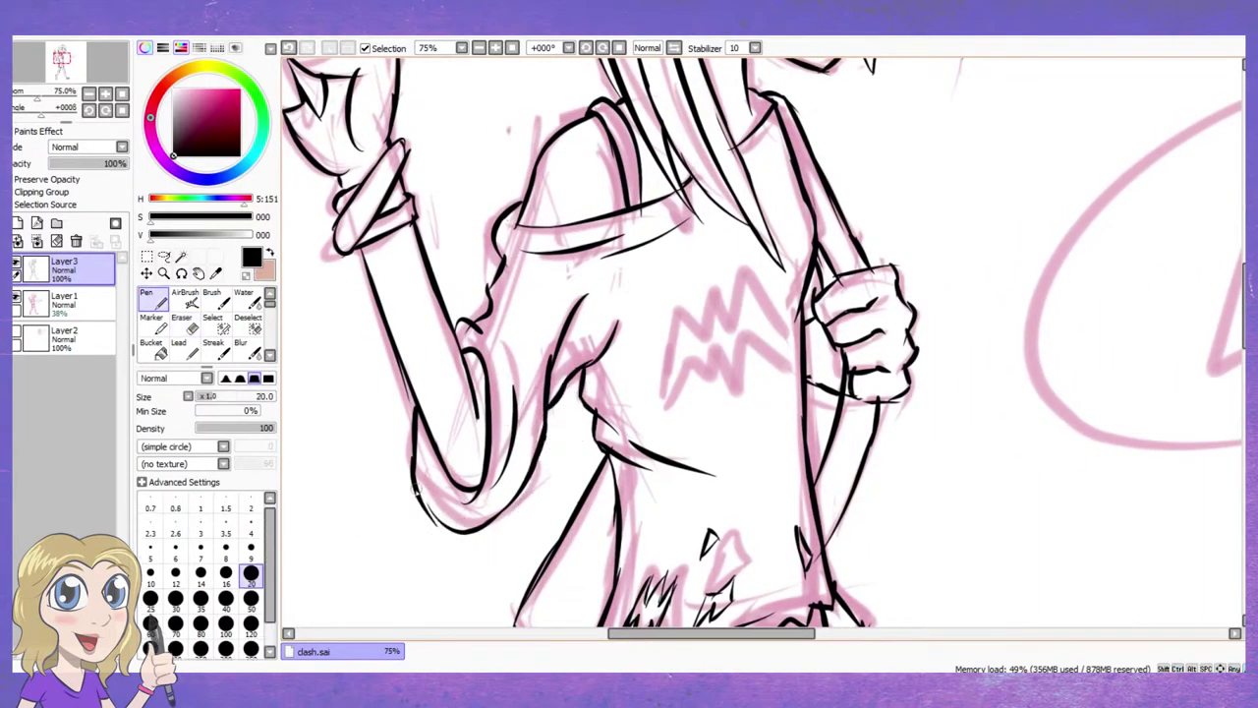
{"action": "scroll", "coordinate": [573, 266], "scroll_direction": "down", "scroll_amount": 2}
{"action": "key", "text": "e"}
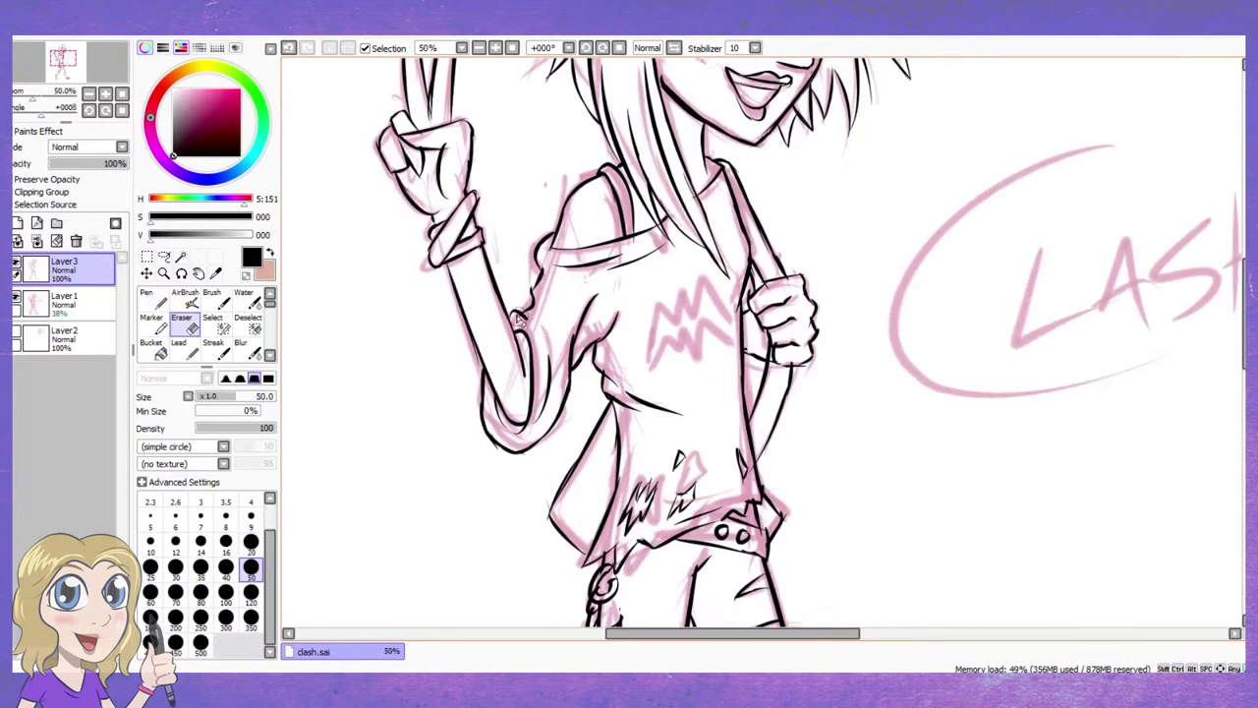
{"action": "key", "text": "n"}
Thicken the back leg's outer contour and the front leg's inner contour with extra black strokes
{"action": "scroll", "coordinate": [629, 344], "scroll_direction": "down", "scroll_amount": 5}
{"action": "left_click_drag", "start_coordinate": [683, 216], "coordinate": [676, 398]}
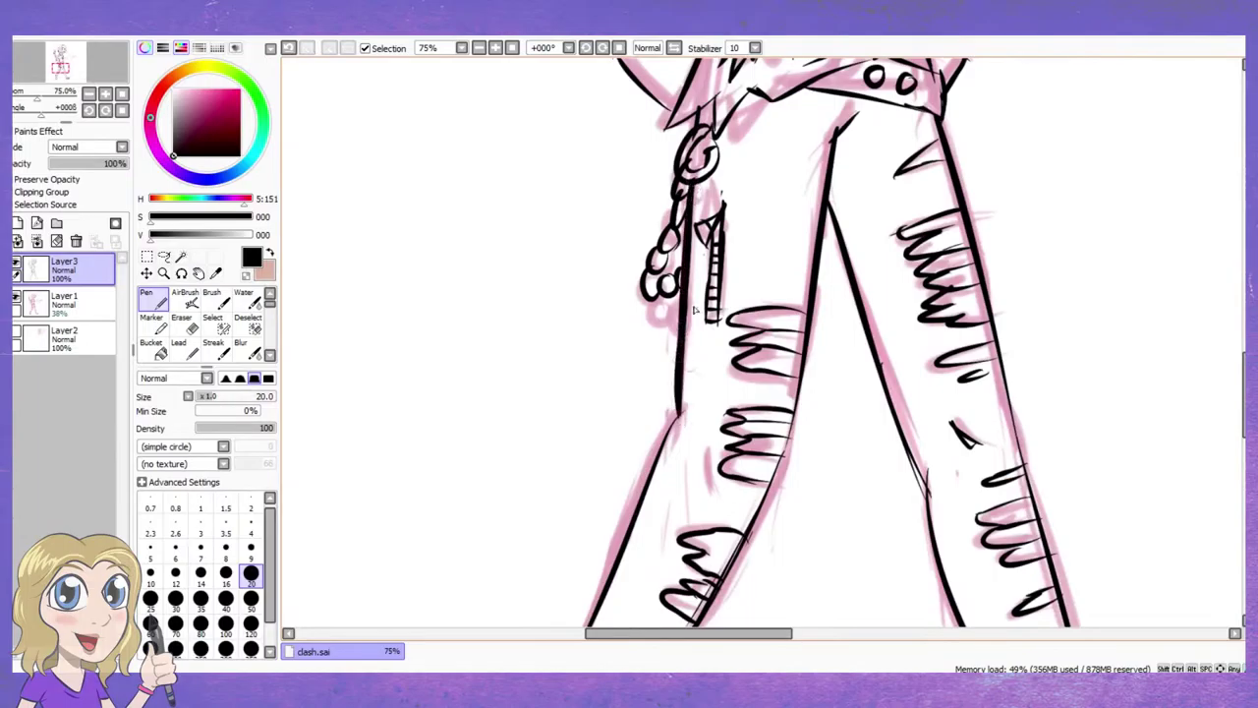
{"action": "left_click_drag", "start_coordinate": [682, 334], "coordinate": [672, 420]}
{"action": "scroll", "coordinate": [688, 393], "scroll_direction": "down", "scroll_amount": 1}
{"action": "left_click_drag", "start_coordinate": [645, 503], "coordinate": [615, 552]}
{"action": "mouse_move", "coordinate": [672, 429]}
{"action": "left_mouse_down"}
{"action": "mouse_move", "coordinate": [641, 505]}
{"action": "mouse_move", "coordinate": [657, 486]}
{"action": "left_mouse_up"}
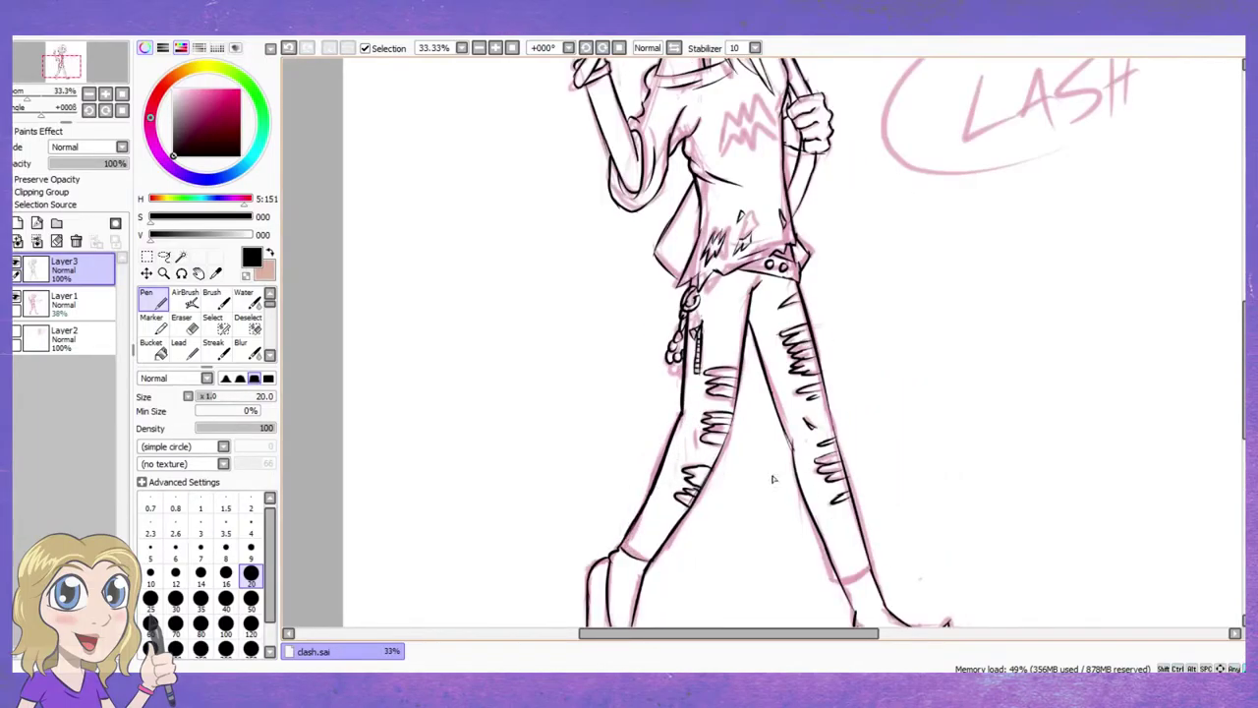
{"action": "left_click_drag", "start_coordinate": [748, 325], "coordinate": [772, 397]}
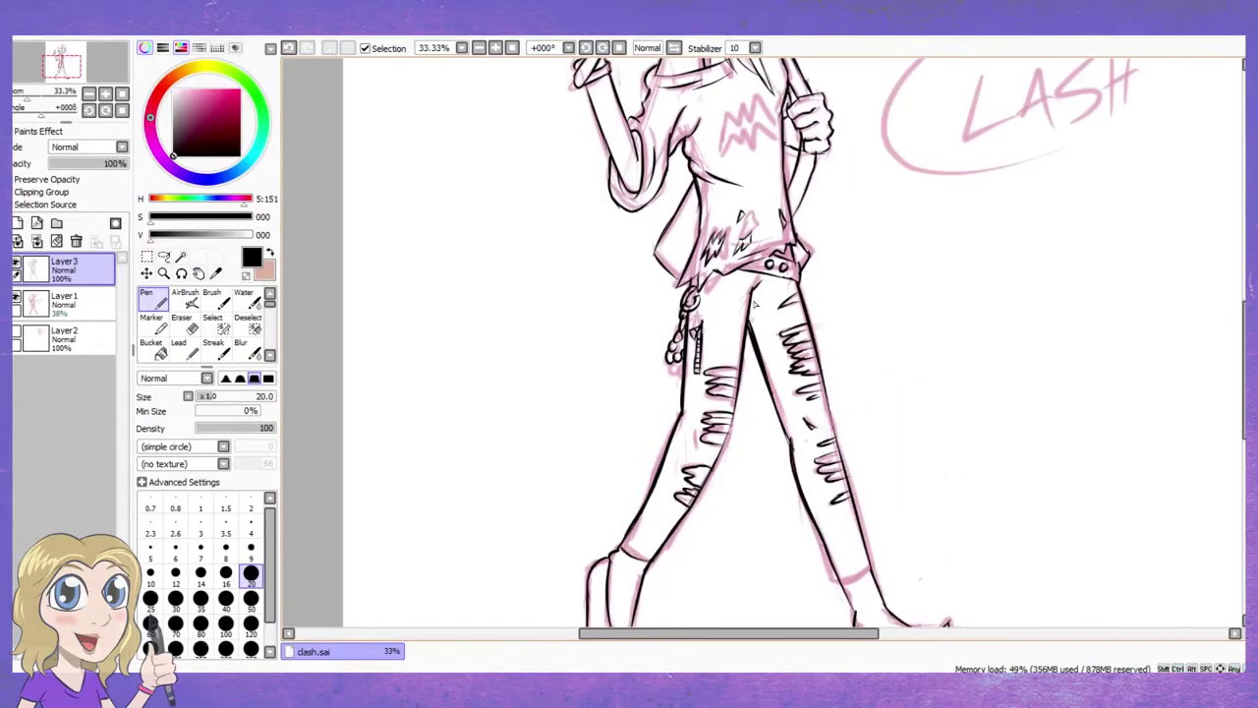
{"action": "key", "text": "ctrl+z"}
Thicken the shirt's ragged hem above the hip ring and clean up its pointed corner
{"action": "scroll", "coordinate": [717, 281], "scroll_direction": "up", "scroll_amount": 1}
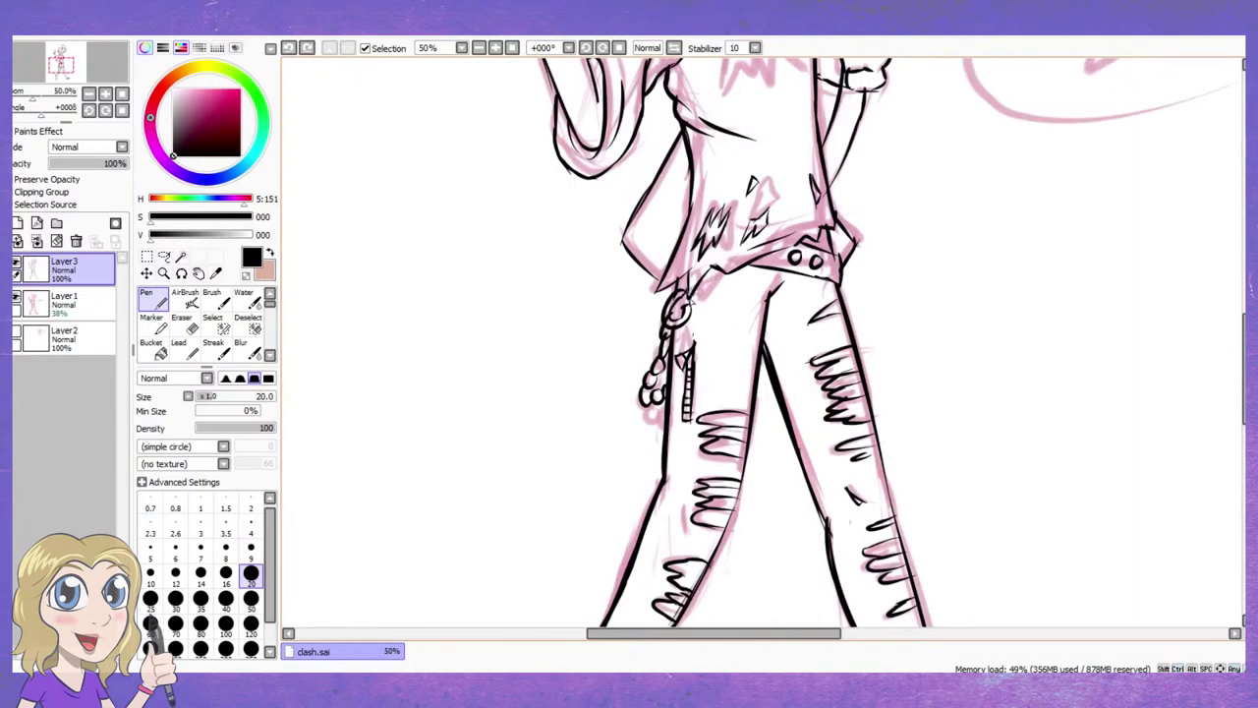
{"action": "left_click_drag", "start_coordinate": [688, 305], "coordinate": [717, 269]}
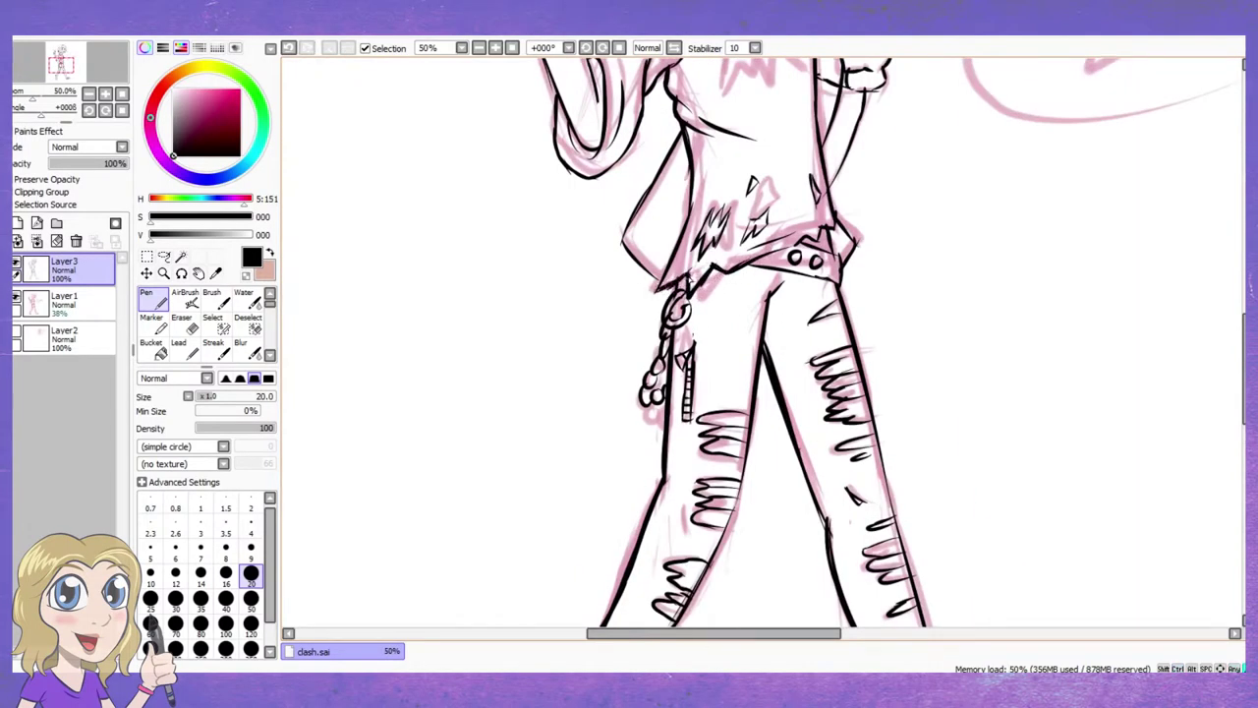
{"action": "key", "text": "e"}
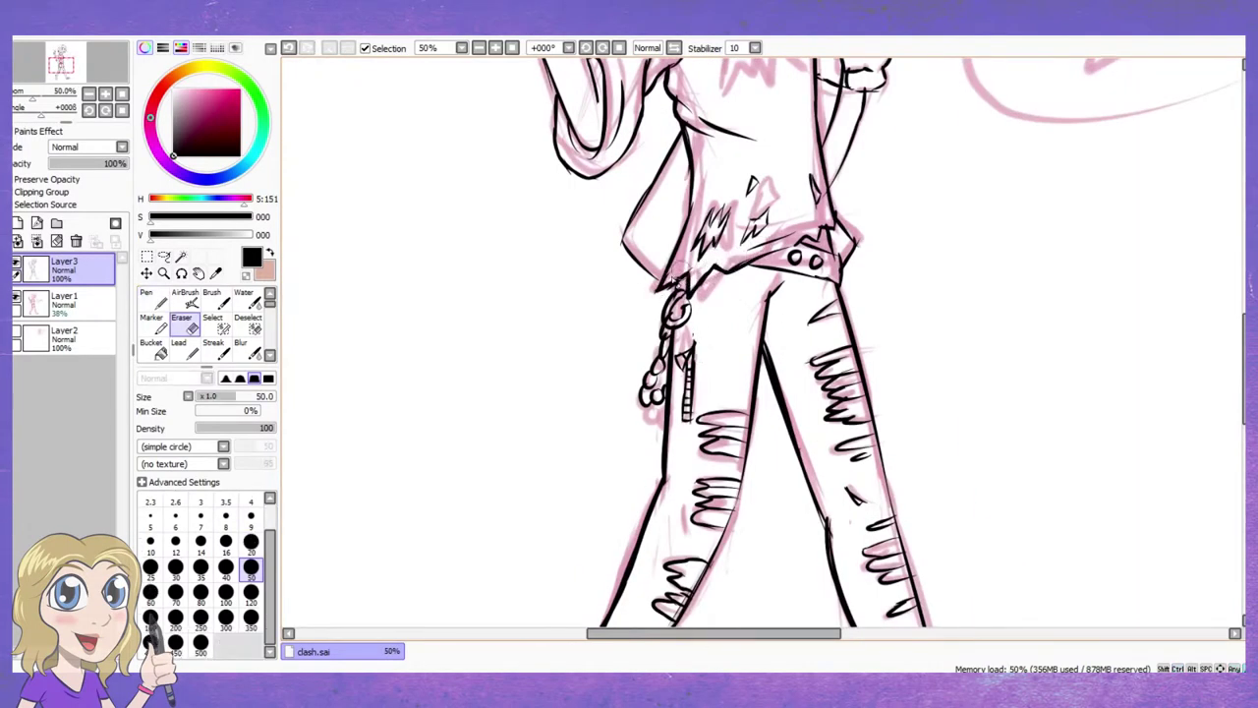
{"action": "key", "text": "n"}
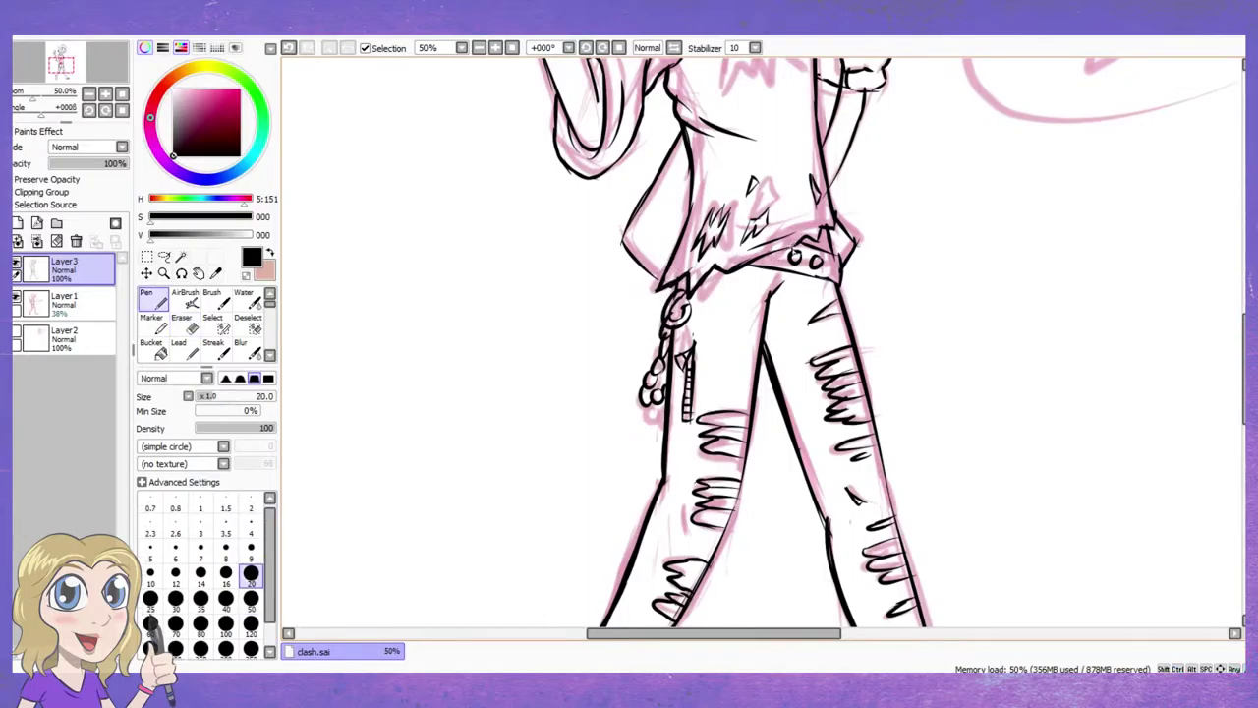
Ink the jagged zigzag emblem on the front of the shirt
{"action": "scroll", "coordinate": [786, 236], "scroll_direction": "up", "scroll_amount": 5}
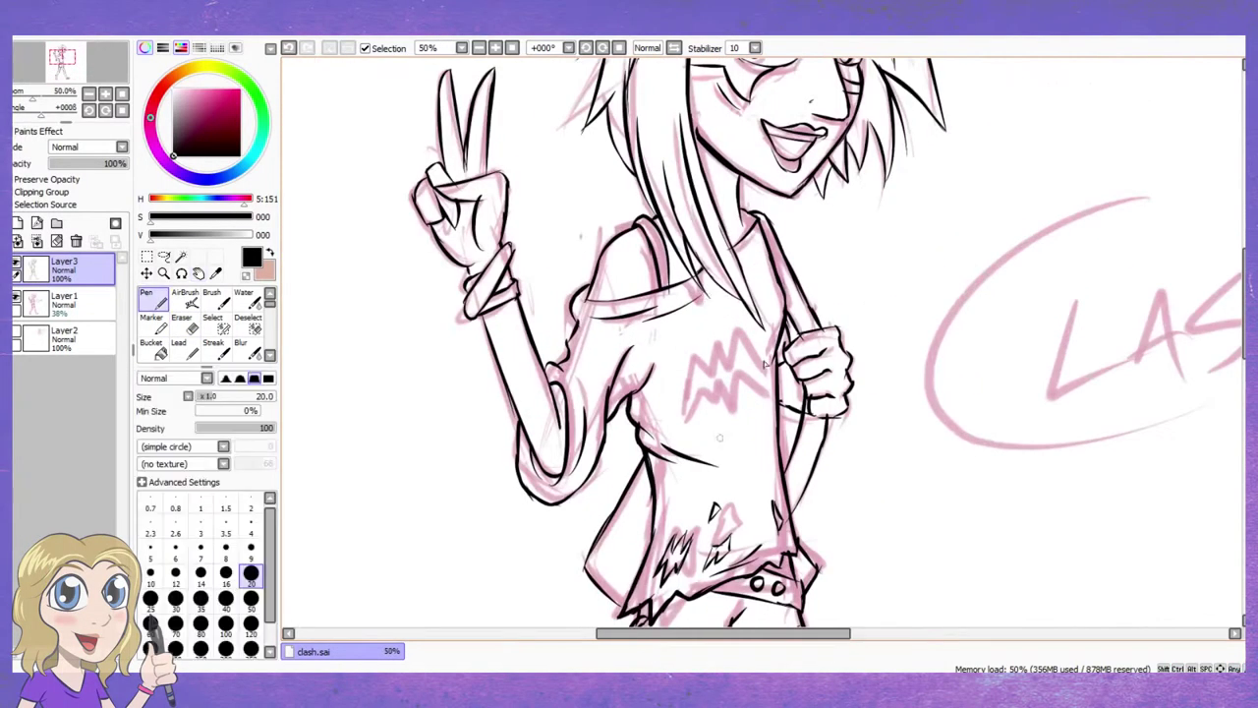
{"action": "key", "text": "ctrl+z"}
{"action": "left_click_drag", "start_coordinate": [700, 375], "coordinate": [760, 365]}
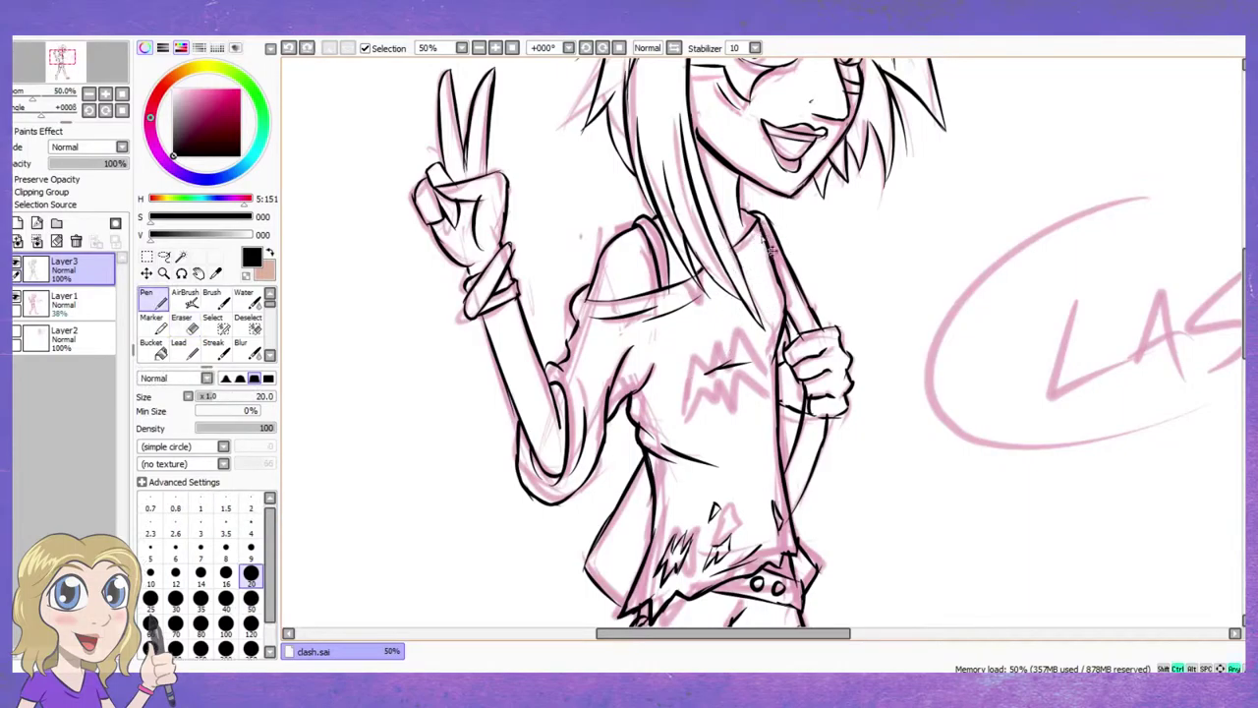
{"action": "scroll", "coordinate": [766, 254], "scroll_direction": "down", "scroll_amount": 1}
{"action": "scroll", "coordinate": [764, 453], "scroll_direction": "up", "scroll_amount": 1}
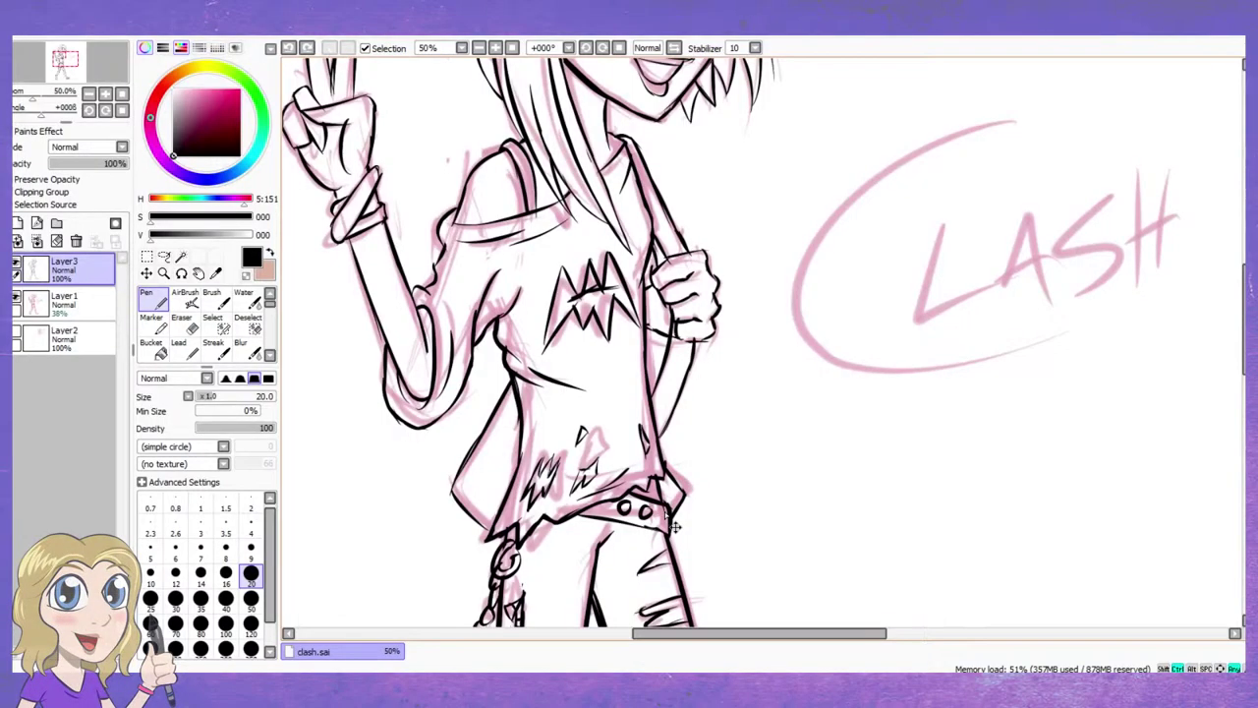
Ink extra eyelashes at the outer corners of both eyes
{"action": "scroll", "coordinate": [675, 527], "scroll_direction": "down", "scroll_amount": 1}
{"action": "scroll", "coordinate": [605, 187], "scroll_direction": "up", "scroll_amount": 1}
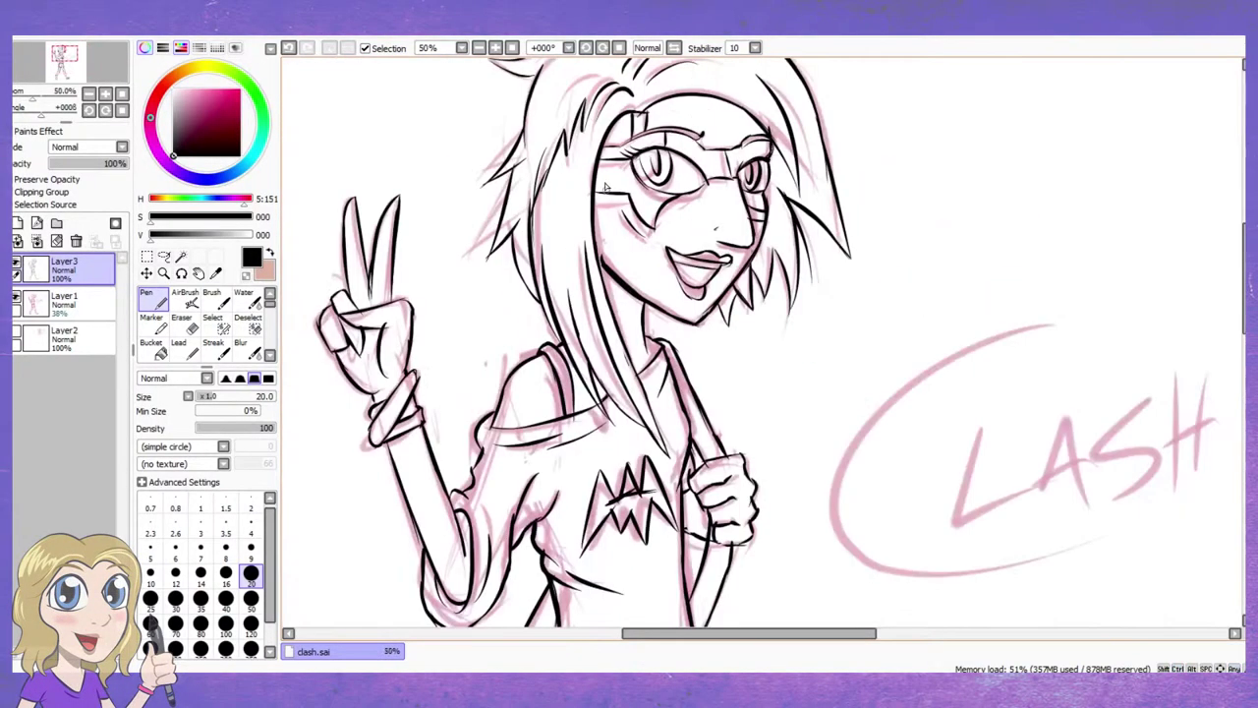
{"action": "scroll", "coordinate": [605, 187], "scroll_direction": "up", "scroll_amount": 1}
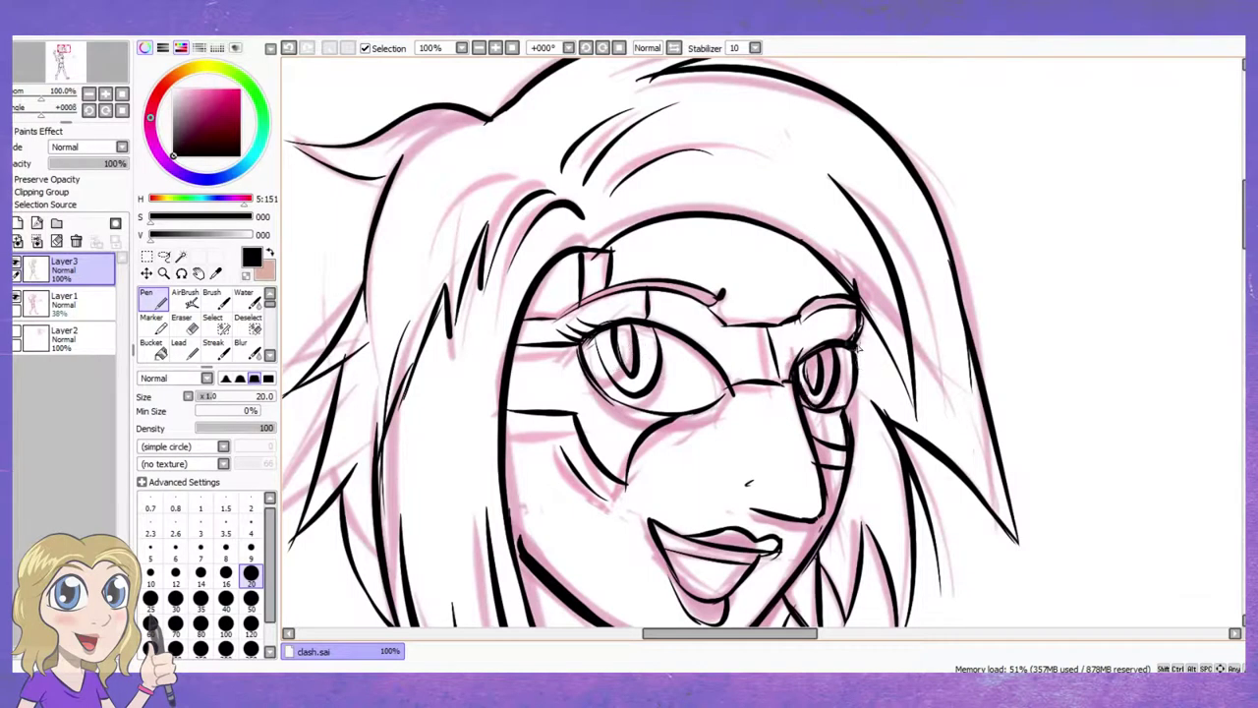
{"action": "left_click_drag", "start_coordinate": [855, 345], "coordinate": [869, 342]}
{"action": "left_click_drag", "start_coordinate": [570, 359], "coordinate": [580, 371]}
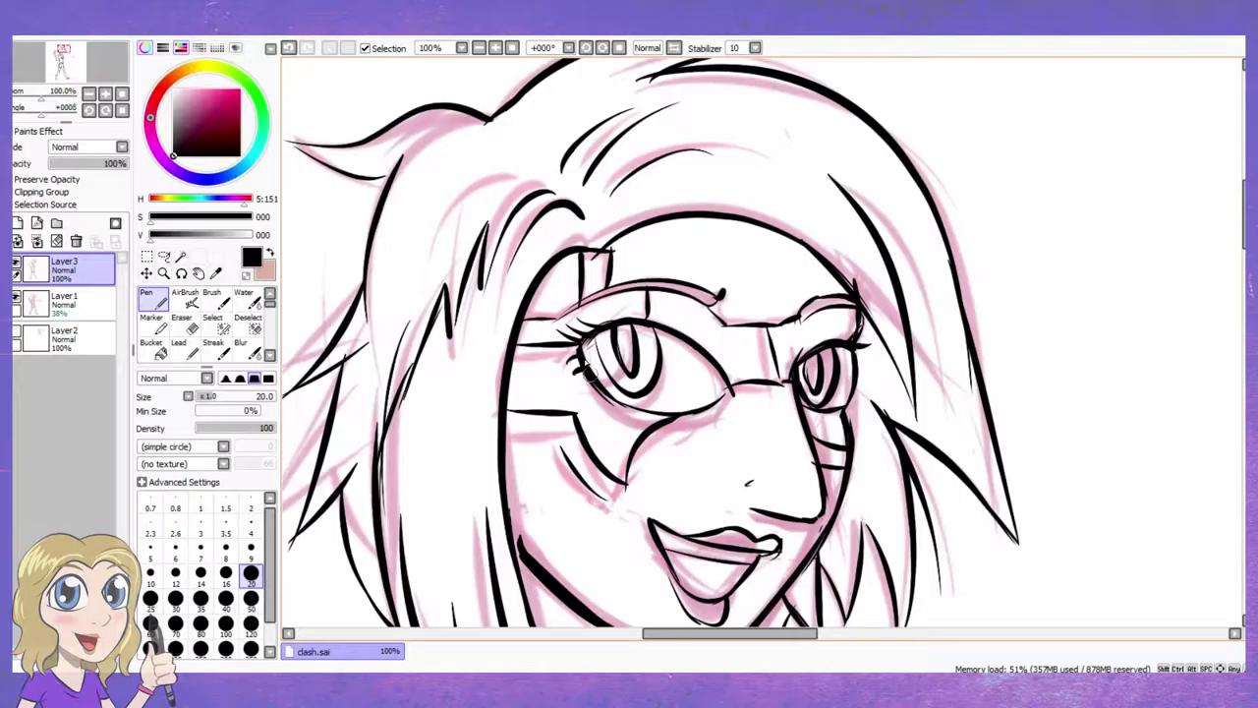
{"action": "scroll", "coordinate": [931, 391], "scroll_direction": "down", "scroll_amount": 1}
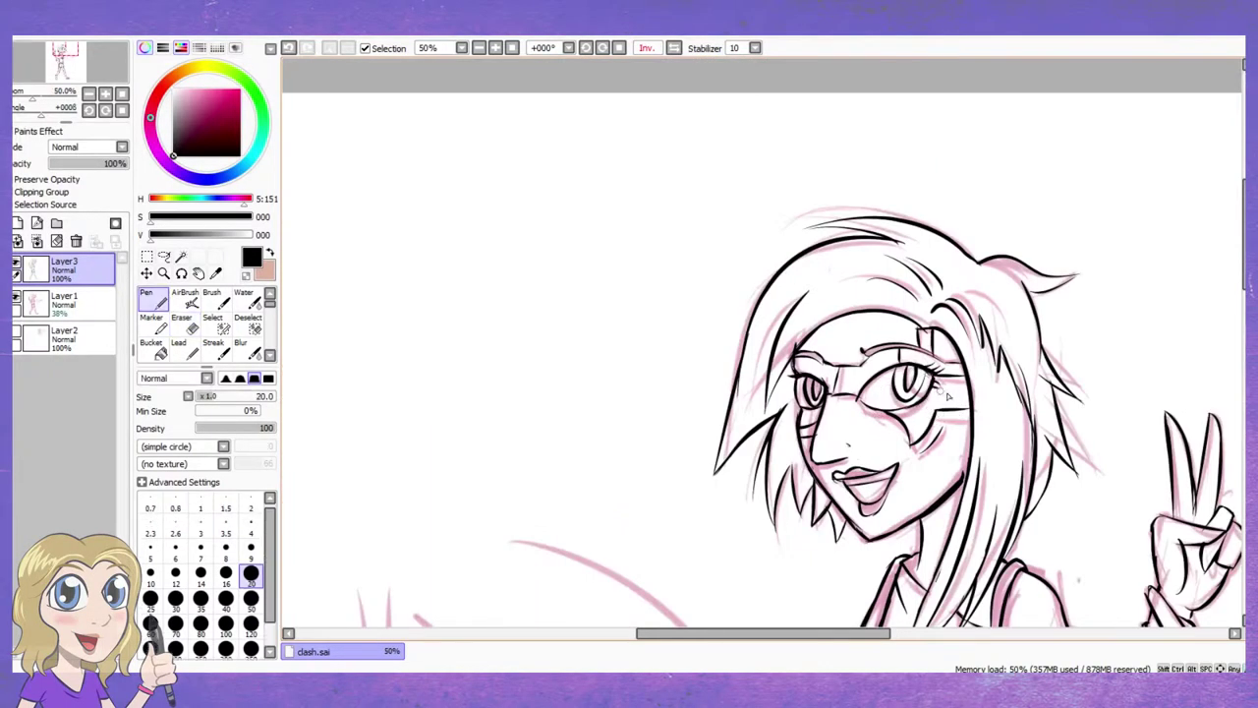
Ink the short missing line between the eyes at the bridge of the nose
{"action": "left_click_drag", "start_coordinate": [929, 390], "coordinate": [936, 395]}
{"action": "key", "text": "ctrl+z"}
{"action": "left_click_drag", "start_coordinate": [857, 399], "coordinate": [868, 406]}
{"action": "left_click_drag", "start_coordinate": [876, 457], "coordinate": [769, 359]}
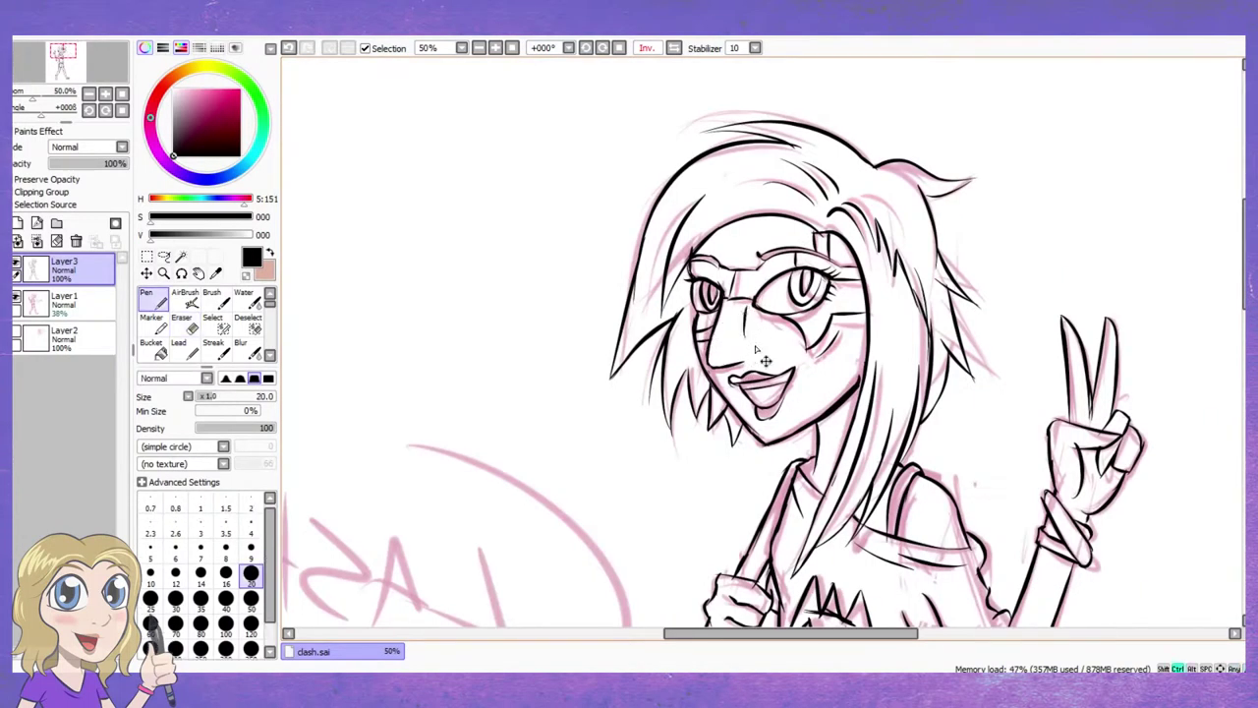
Clean up the line end where the ankle meets the heel of the front shoe
{"action": "scroll", "coordinate": [769, 359], "scroll_direction": "down", "scroll_amount": 3}
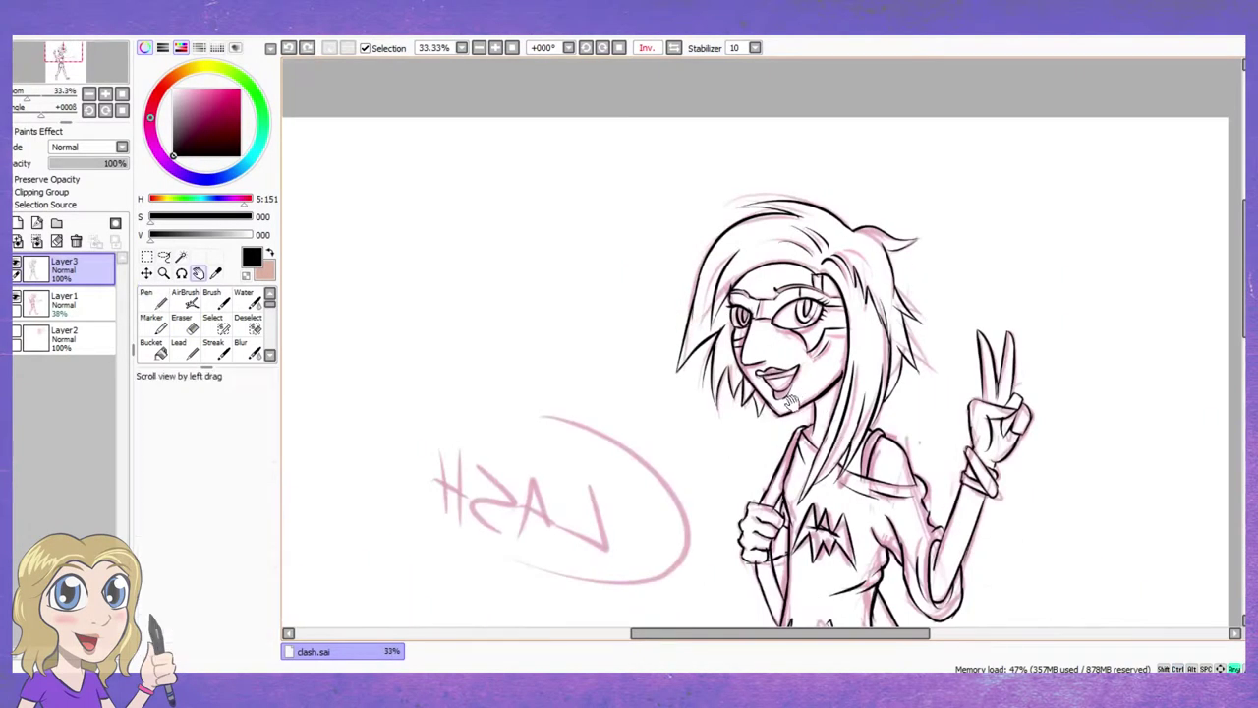
{"action": "scroll", "coordinate": [674, 513], "scroll_direction": "up", "scroll_amount": 1}
{"action": "scroll", "coordinate": [675, 514], "scroll_direction": "up", "scroll_amount": 2}
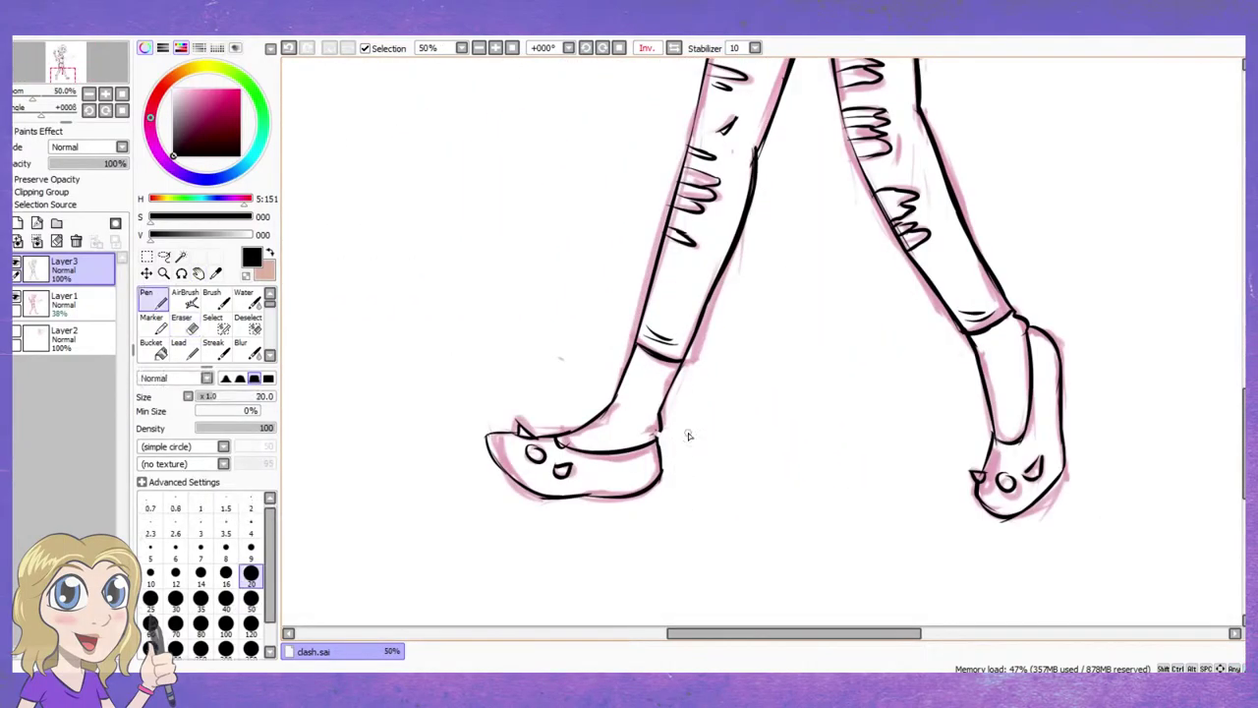
{"action": "key", "text": "e"}
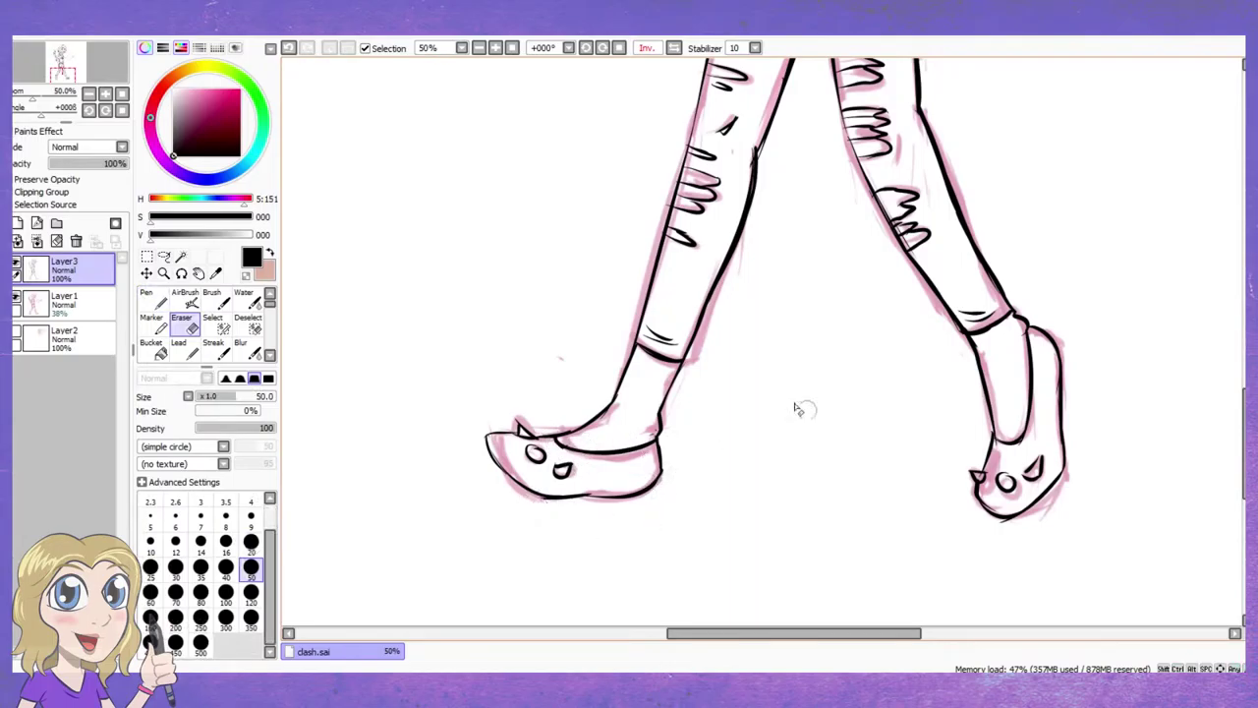
{"action": "key", "text": "n"}
{"action": "scroll", "coordinate": [1033, 444], "scroll_direction": "down", "scroll_amount": 2}
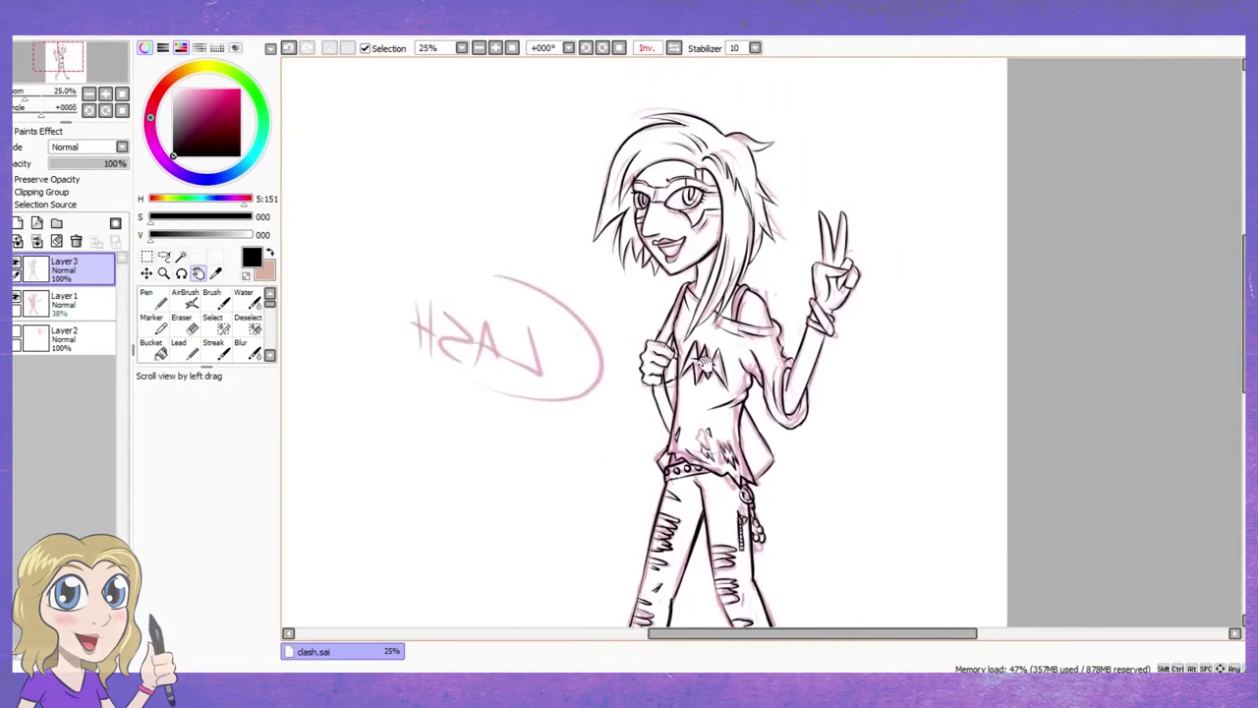
Clean up the shirt's side contour where it overlaps the bag behind the hip
{"action": "scroll", "coordinate": [781, 402], "scroll_direction": "up", "scroll_amount": 2}
{"action": "key", "text": "e"}
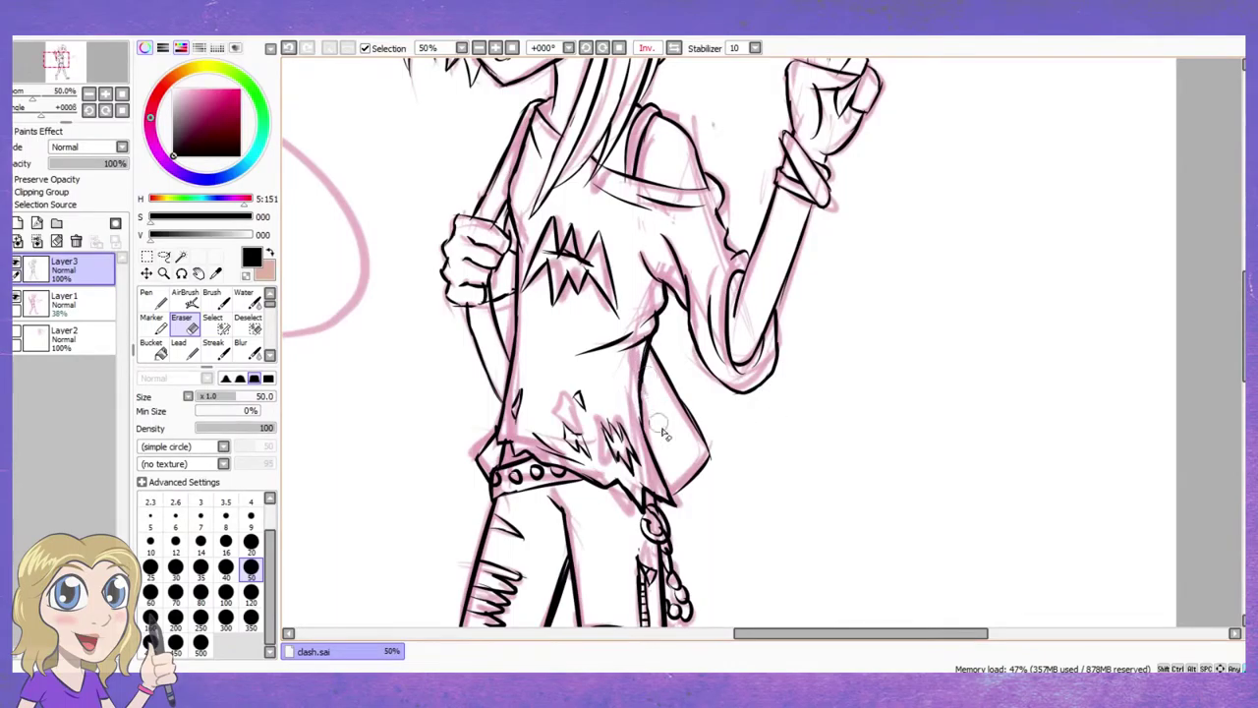
{"action": "key", "text": "n"}
{"action": "key", "text": "e"}
{"action": "scroll", "coordinate": [791, 162], "scroll_direction": "down", "scroll_amount": 2}
{"action": "left_click_drag", "start_coordinate": [691, 267], "coordinate": [658, 47]}
{"action": "scroll", "coordinate": [694, 294], "scroll_direction": "down", "scroll_amount": 1}
{"action": "scroll", "coordinate": [690, 270], "scroll_direction": "up", "scroll_amount": 2}
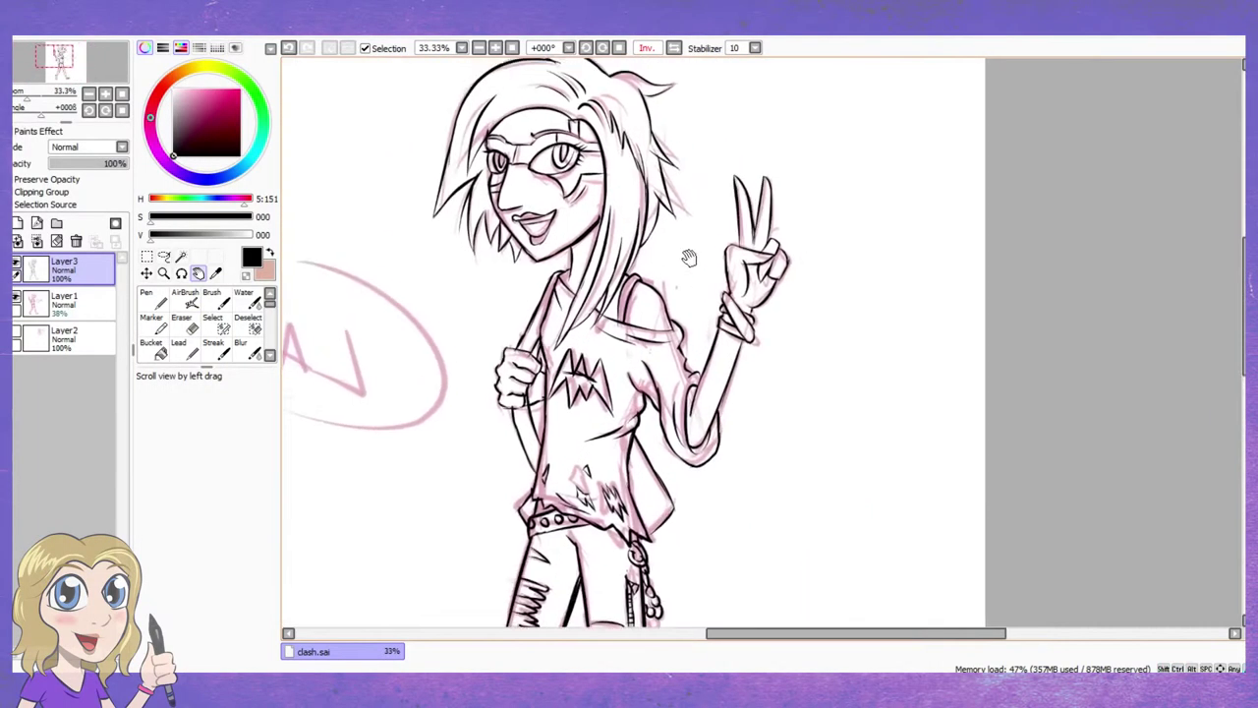
Hide the Layer1 sketch and tidy the stray ends of the outer hair spikes with the eraser and pen
{"action": "scroll", "coordinate": [703, 275], "scroll_direction": "up", "scroll_amount": 1}
{"action": "key", "text": "e"}
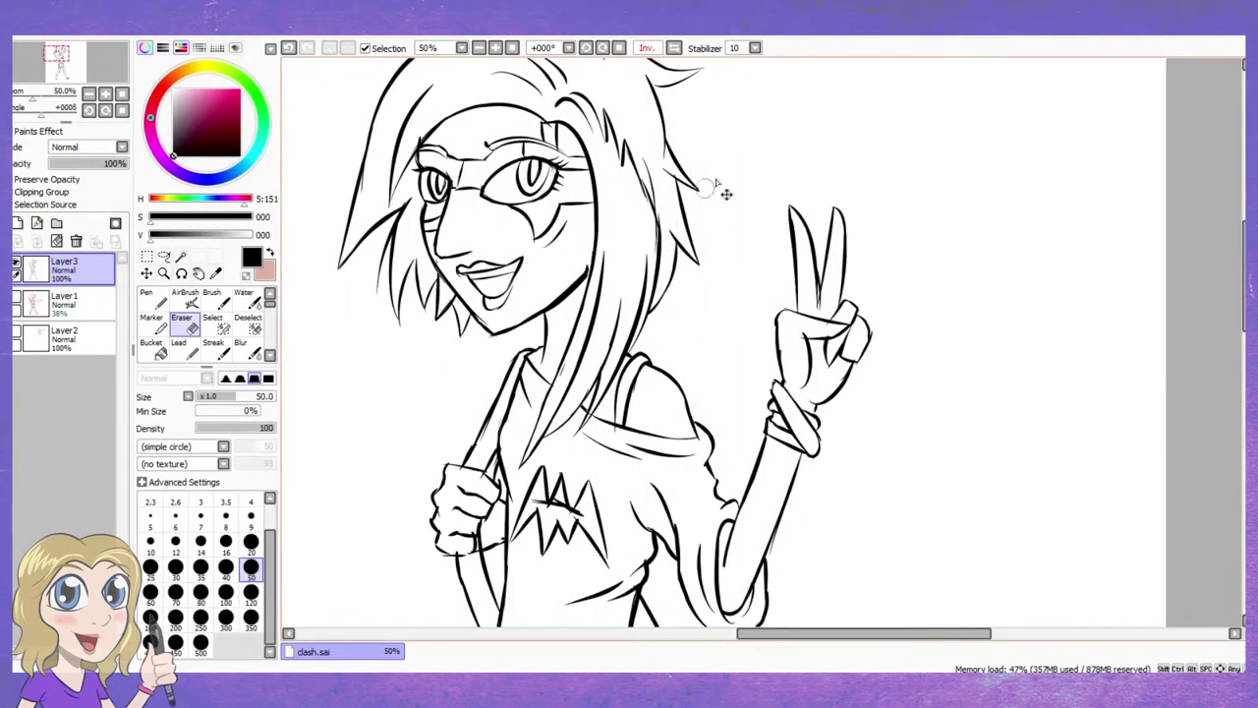
{"action": "left_click_drag", "start_coordinate": [672, 170], "coordinate": [602, 137]}
{"action": "left_click_drag", "start_coordinate": [752, 180], "coordinate": [738, 301]}
{"action": "key", "text": "n"}
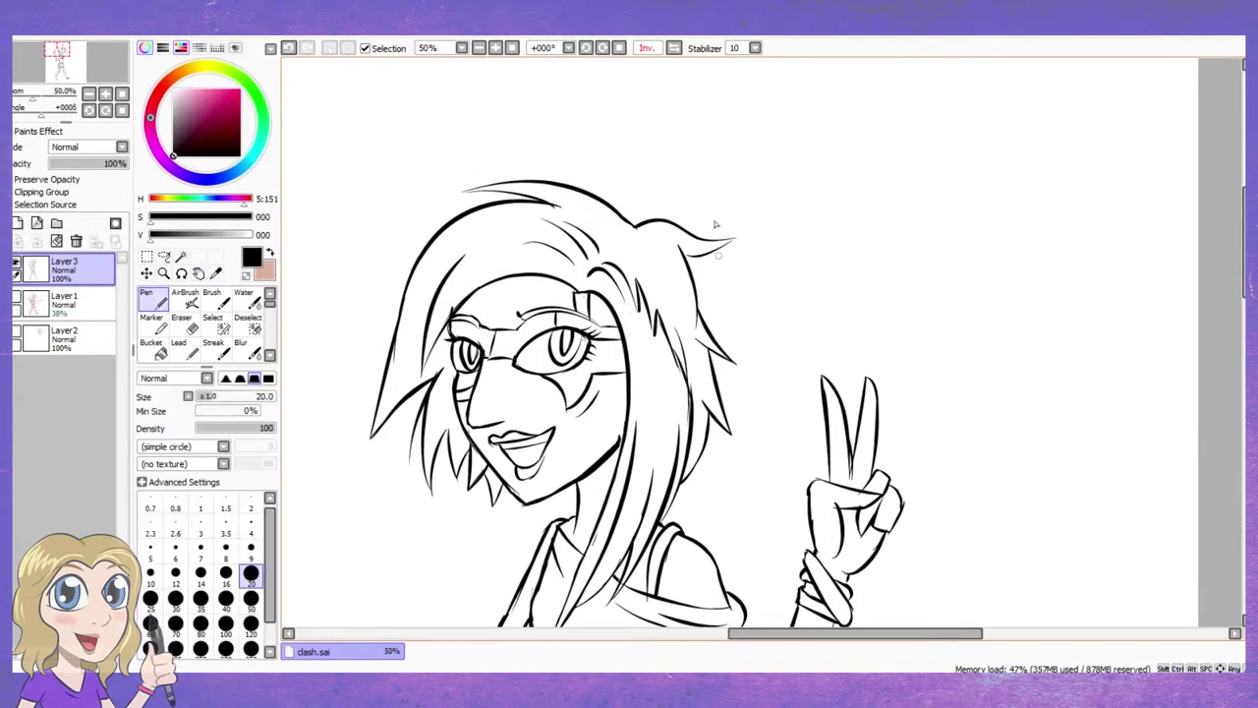
{"action": "key", "text": "e"}
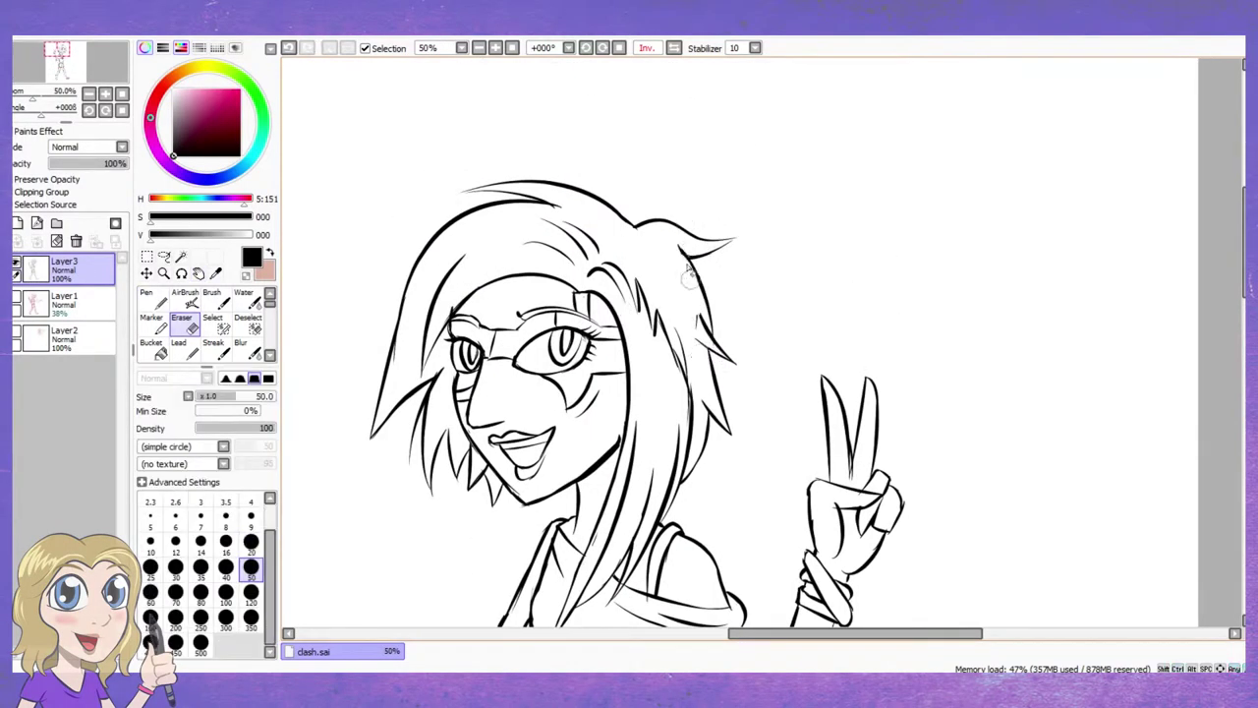
{"action": "scroll", "coordinate": [703, 331], "scroll_direction": "down", "scroll_amount": 2}
{"action": "scroll", "coordinate": [633, 265], "scroll_direction": "up", "scroll_amount": 1}
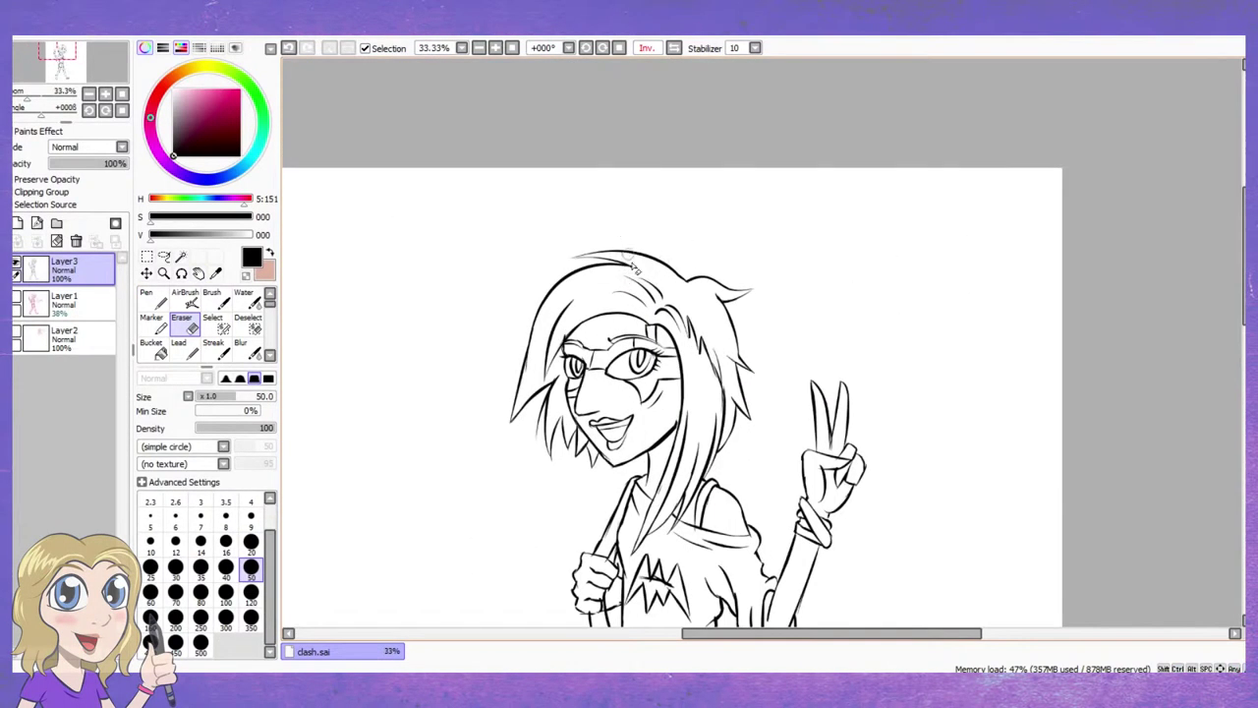
{"action": "scroll", "coordinate": [664, 438], "scroll_direction": "up", "scroll_amount": 3}
Rework the lower lip line and ink a small ring piercing at its corner
{"action": "key", "text": "n"}
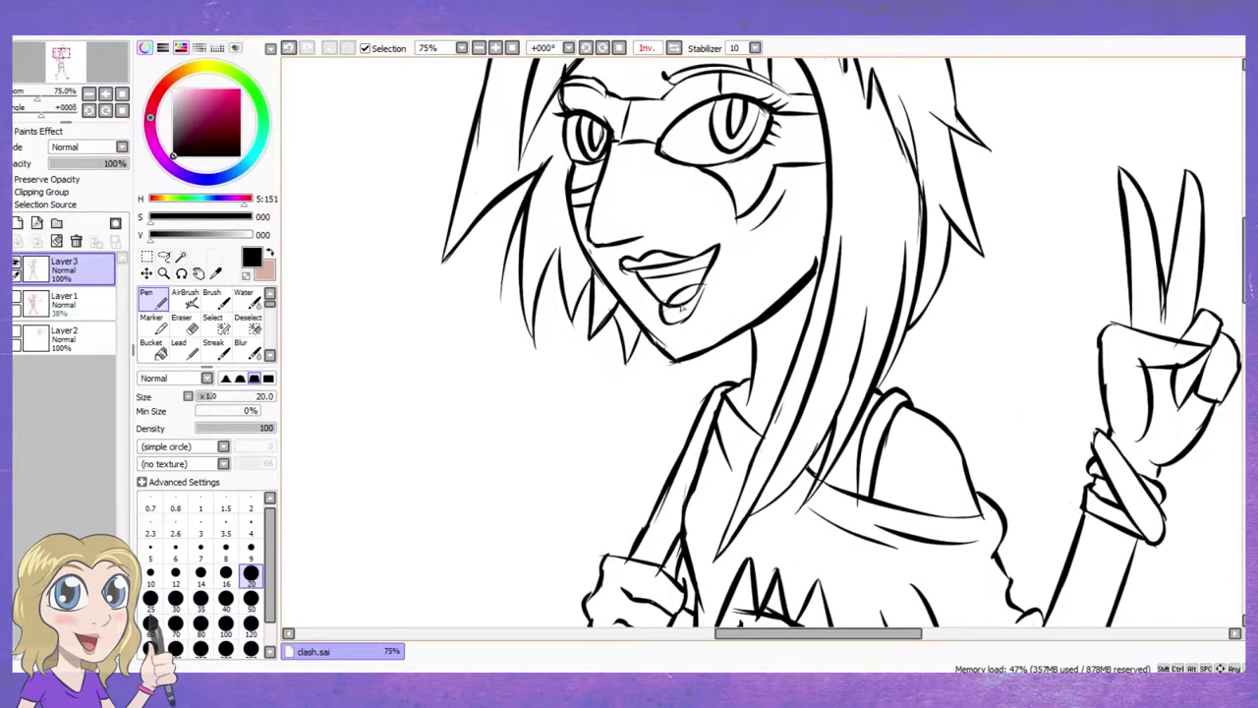
{"action": "key", "text": "e"}
{"action": "key", "text": "n"}
{"action": "key", "text": "ctrl+z"}
{"action": "key", "text": "e"}
{"action": "key", "text": "n"}
{"action": "key", "text": "e"}
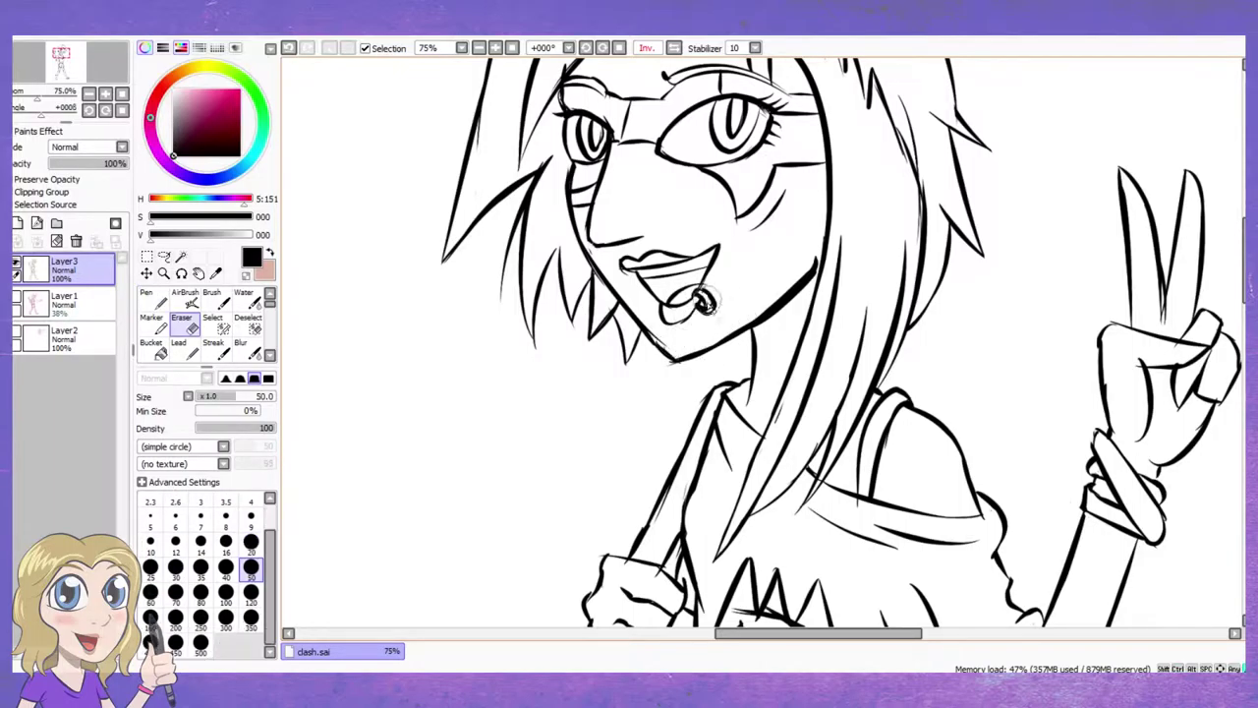
{"action": "key", "text": "n"}
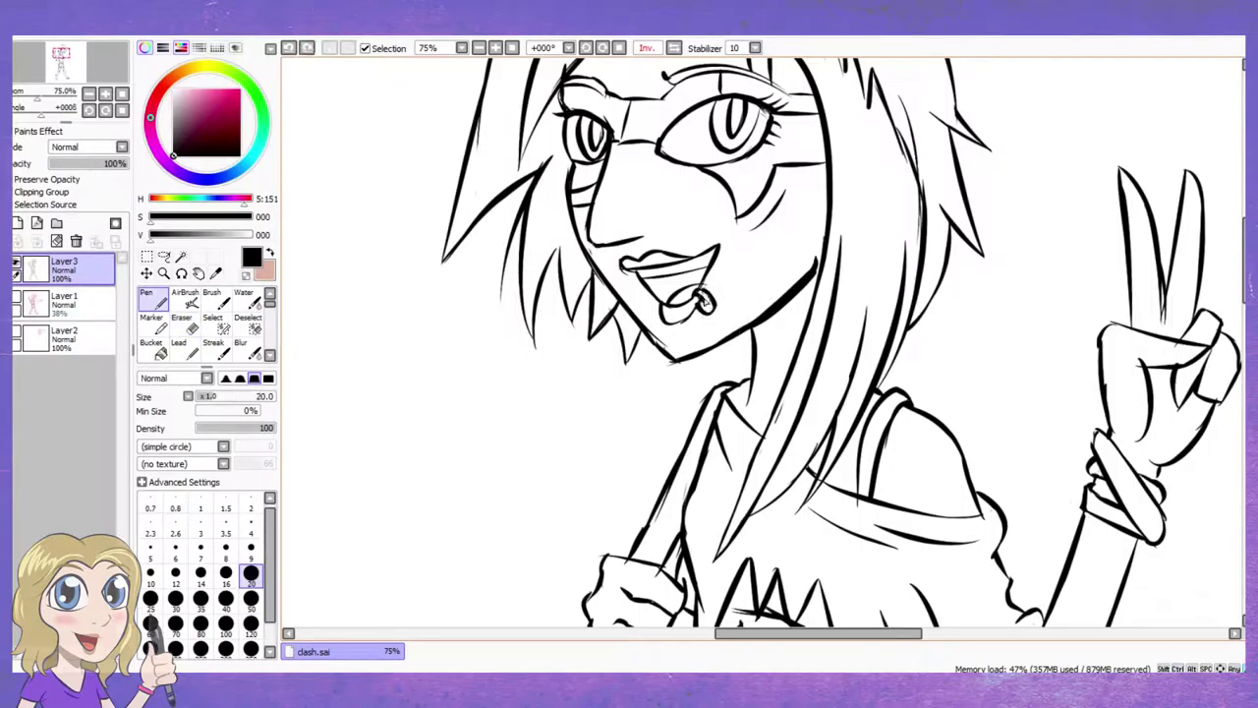
{"action": "left_click_drag", "start_coordinate": [702, 300], "coordinate": [707, 304]}
Refine the folded fingers of the raised peace-sign hand and ink pointed fingernails on them
{"action": "scroll", "coordinate": [802, 116], "scroll_direction": "down", "scroll_amount": 3}
{"action": "scroll", "coordinate": [762, 118], "scroll_direction": "down", "scroll_amount": 1}
{"action": "scroll", "coordinate": [755, 125], "scroll_direction": "up", "scroll_amount": 1}
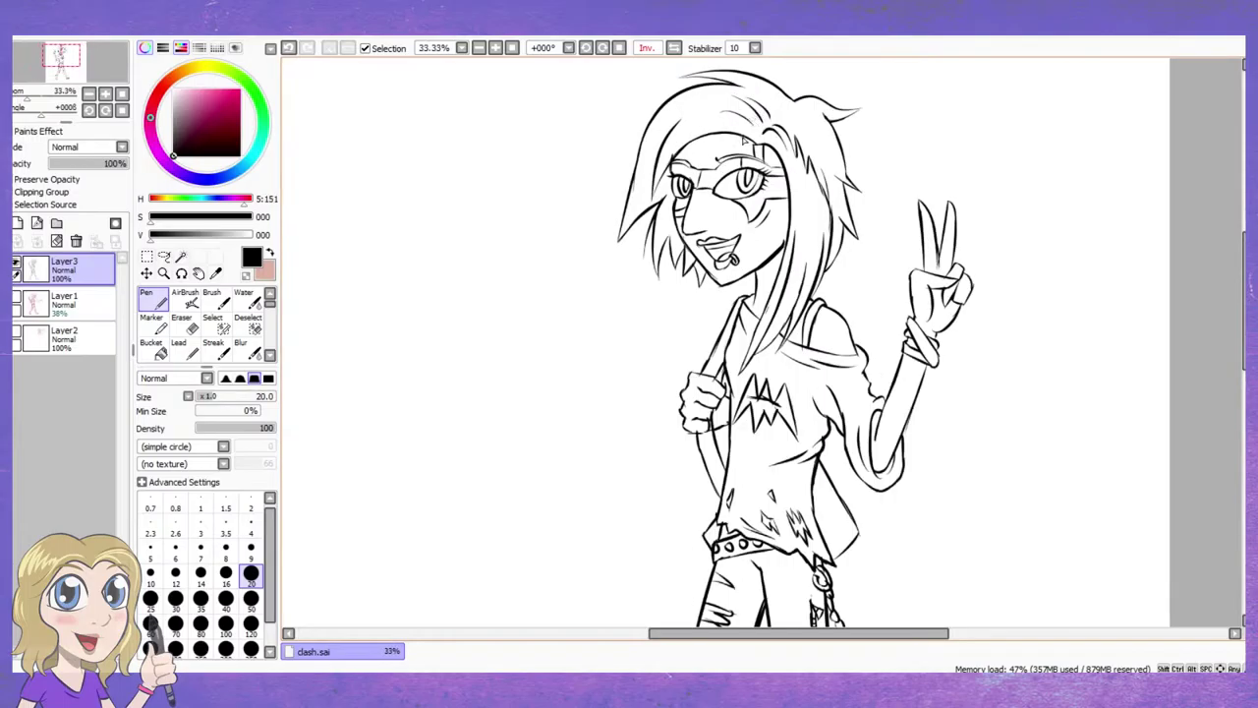
{"action": "scroll", "coordinate": [755, 126], "scroll_direction": "down", "scroll_amount": 1}
{"action": "scroll", "coordinate": [744, 282], "scroll_direction": "up", "scroll_amount": 2}
{"action": "key", "text": "e"}
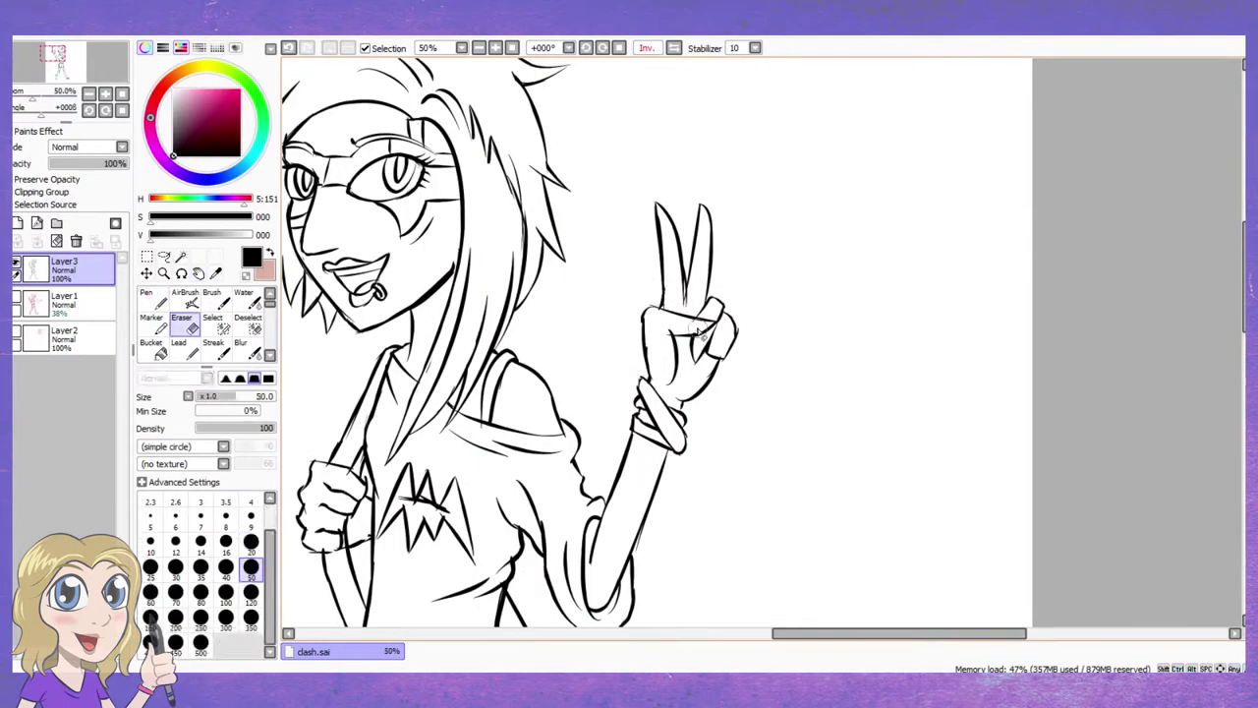
{"action": "key", "text": "n"}
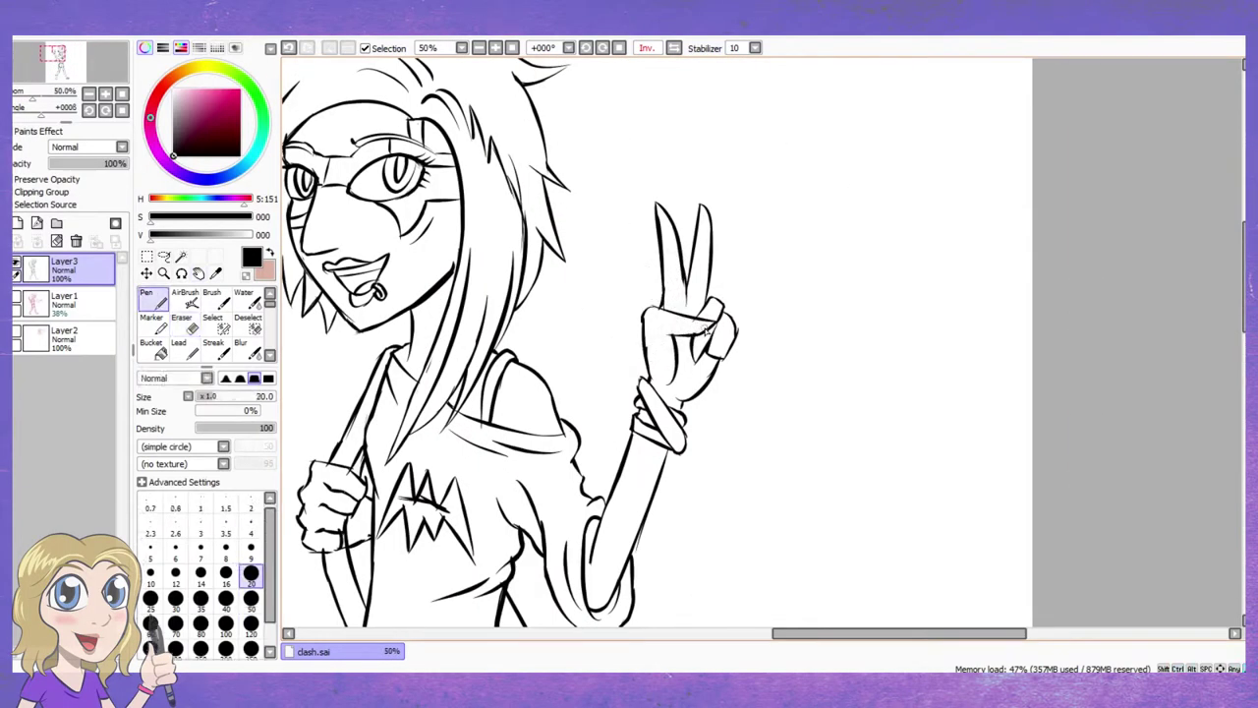
{"action": "left_click_drag", "start_coordinate": [687, 316], "coordinate": [714, 329]}
{"action": "mouse_move", "coordinate": [724, 313]}
{"action": "left_mouse_down"}
{"action": "mouse_move", "coordinate": [715, 360]}
{"action": "mouse_move", "coordinate": [730, 355]}
{"action": "mouse_move", "coordinate": [741, 315]}
{"action": "mouse_move", "coordinate": [729, 316]}
{"action": "mouse_move", "coordinate": [734, 337]}
{"action": "mouse_move", "coordinate": [713, 325]}
{"action": "mouse_move", "coordinate": [713, 358]}
{"action": "mouse_move", "coordinate": [729, 381]}
{"action": "mouse_move", "coordinate": [695, 339]}
{"action": "mouse_move", "coordinate": [714, 366]}
{"action": "left_mouse_up"}
{"action": "key", "text": "e"}
{"action": "key", "text": "n"}
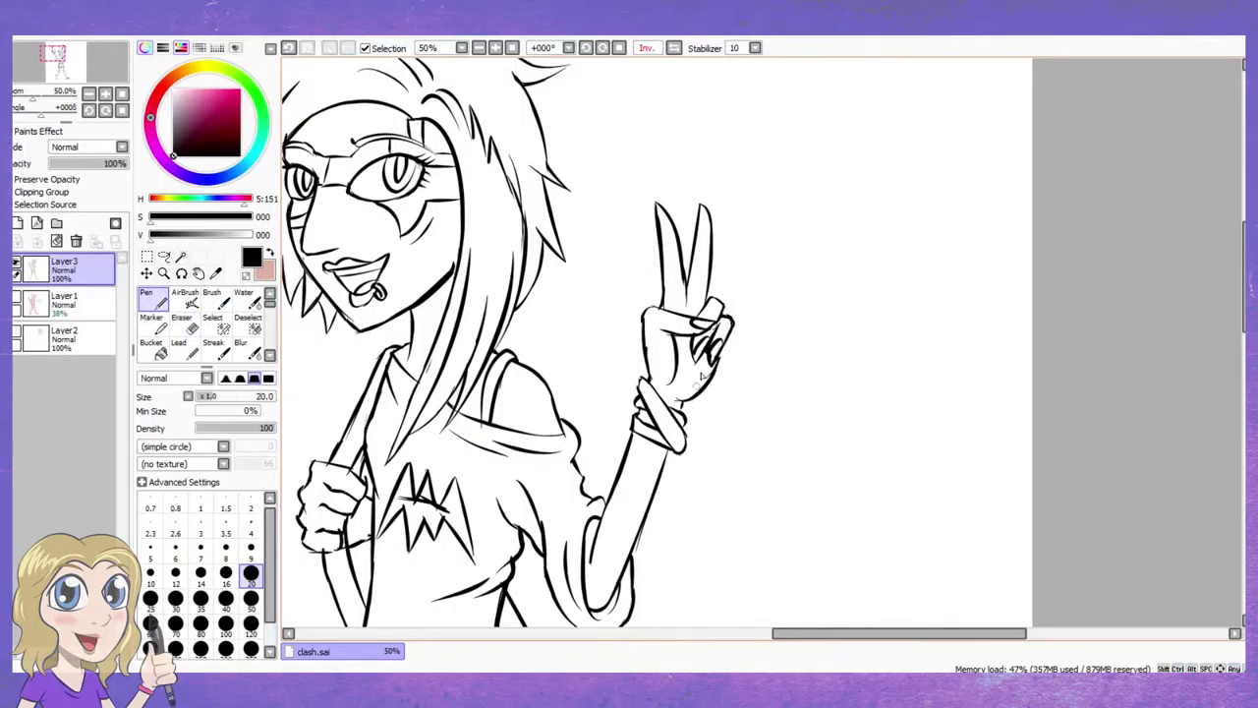
Clean up and re-ink the fist gripping the bag strap, including its knuckles, wrist and adjoining strap line
{"action": "scroll", "coordinate": [702, 376], "scroll_direction": "down", "scroll_amount": 3}
{"action": "scroll", "coordinate": [701, 376], "scroll_direction": "up", "scroll_amount": 3}
{"action": "key", "text": "e"}
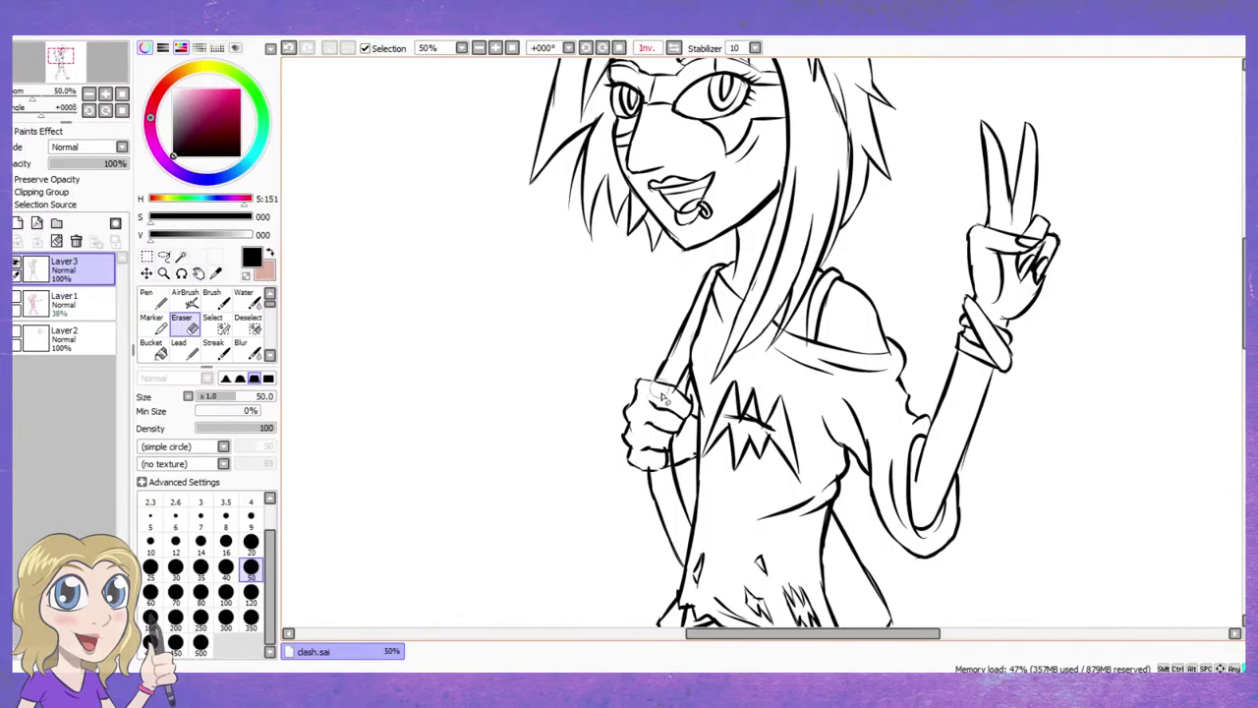
{"action": "key", "text": "n"}
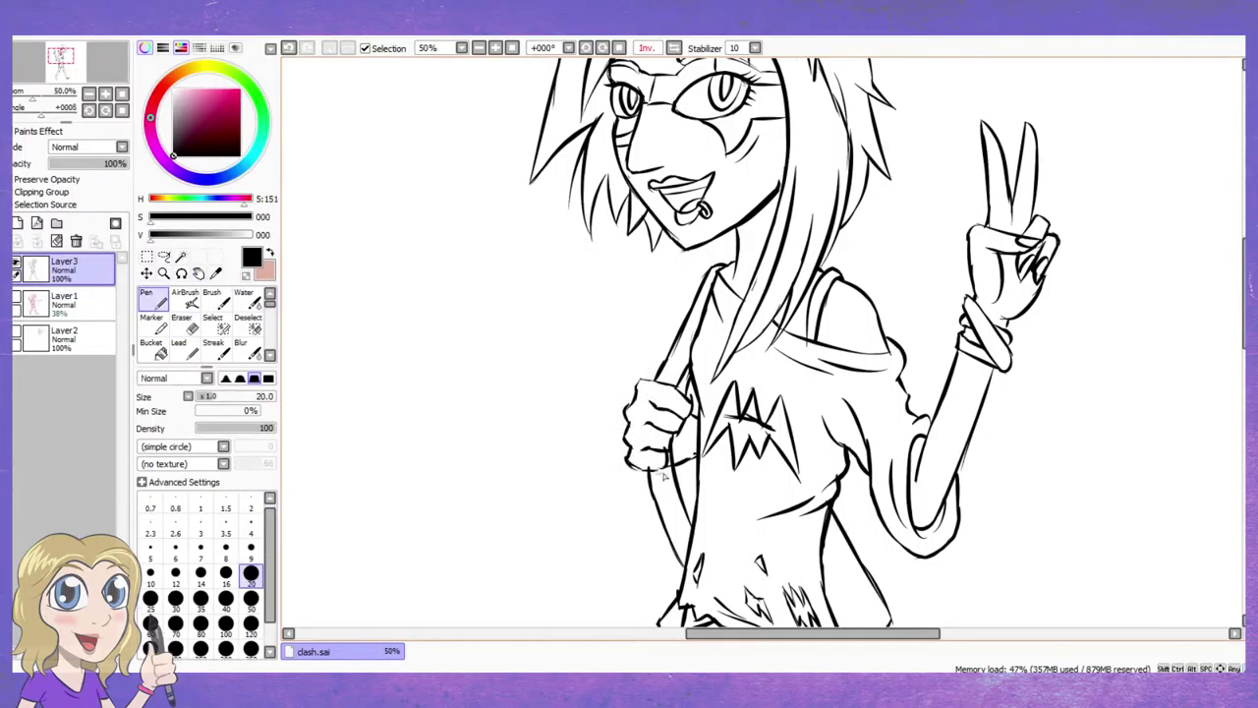
{"action": "key", "text": "e"}
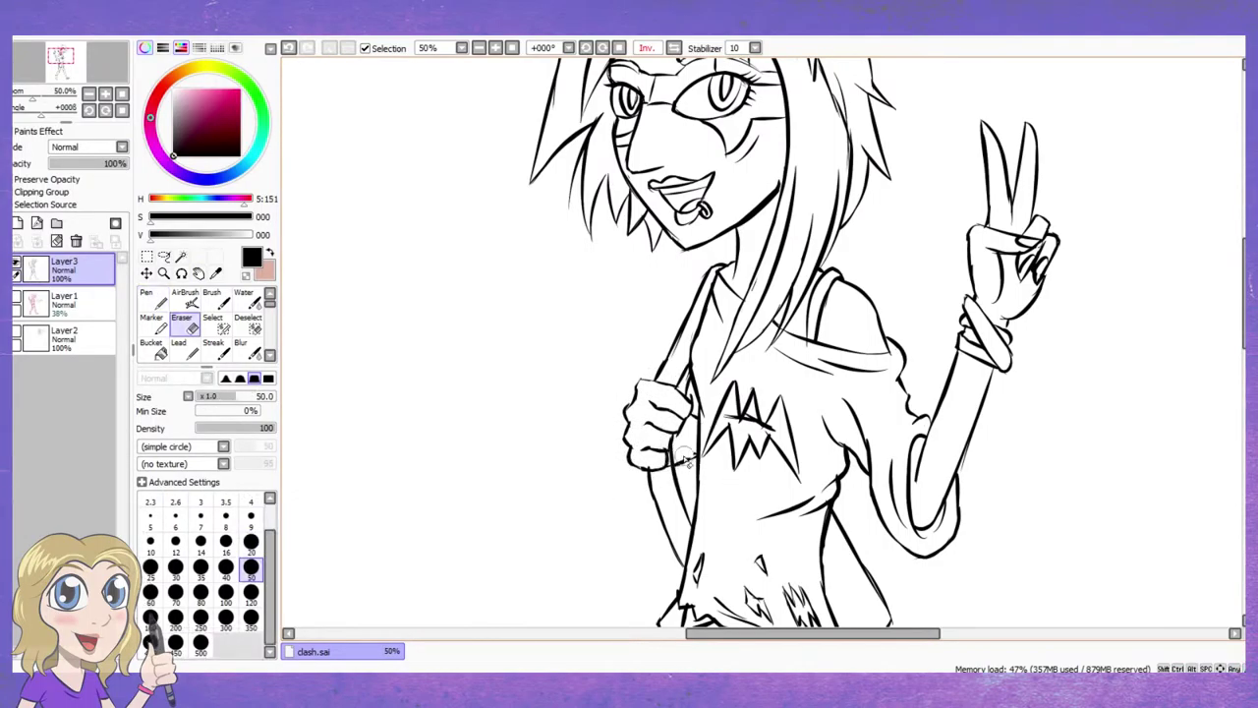
{"action": "key", "text": "n"}
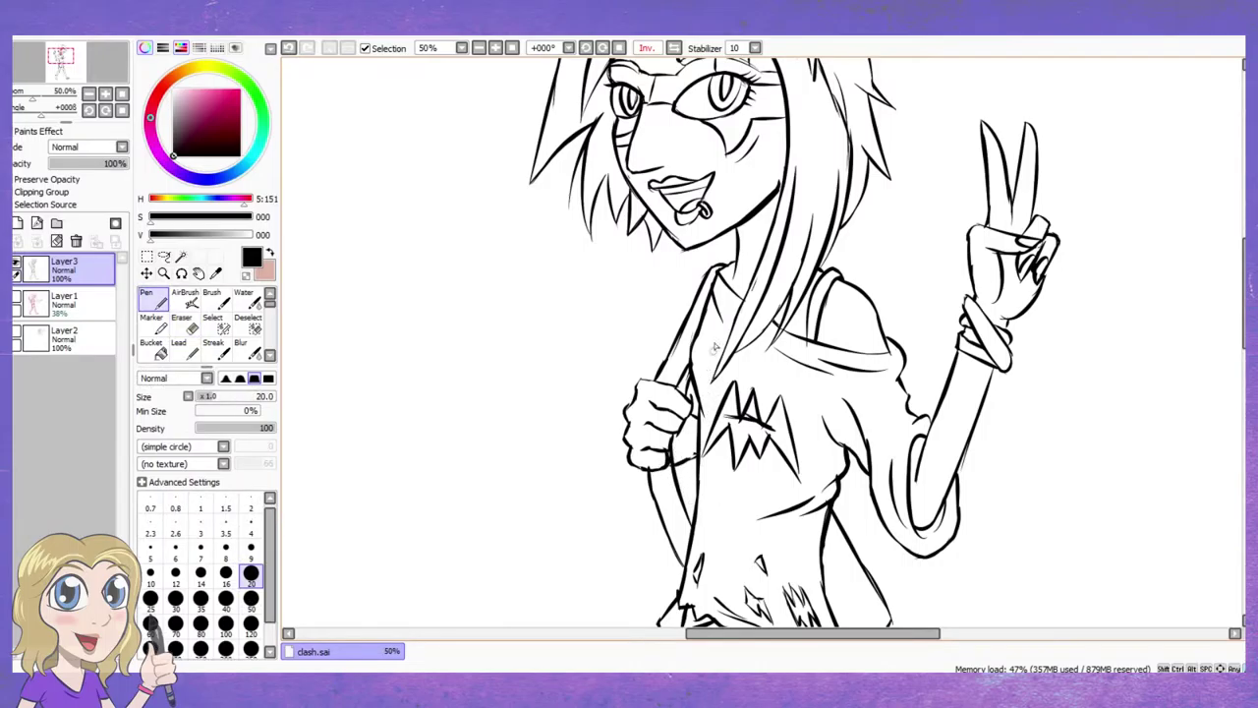
{"action": "key", "text": "e"}
{"action": "key", "text": "n"}
{"action": "key", "text": "e"}
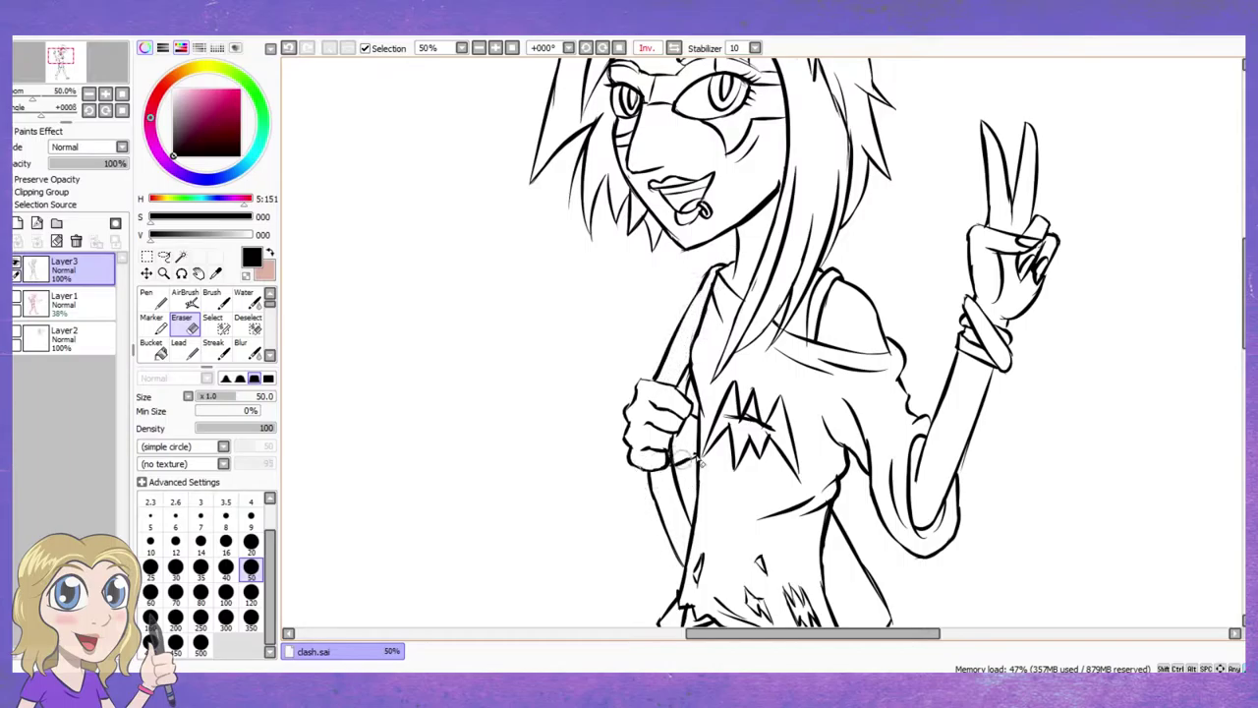
{"action": "key", "text": "n"}
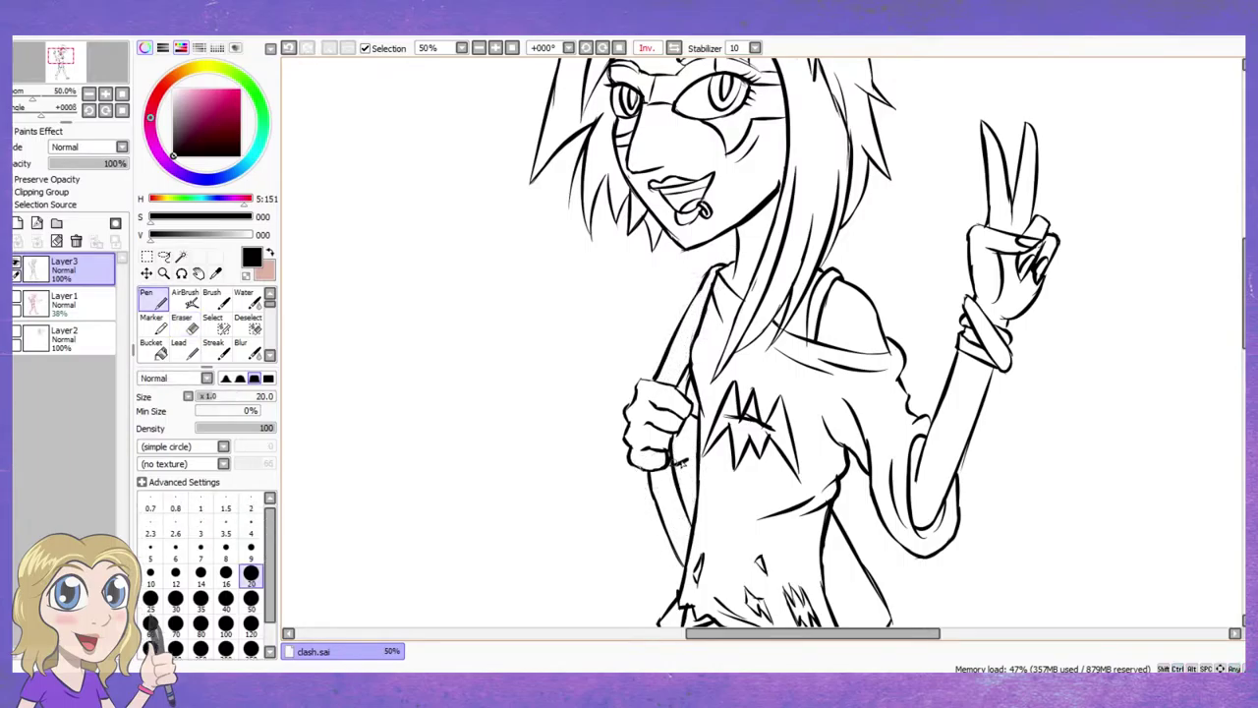
Touch up the inner contour of the leg beside the jean rips and the toe of its shoe
{"action": "scroll", "coordinate": [723, 415], "scroll_direction": "down", "scroll_amount": 3}
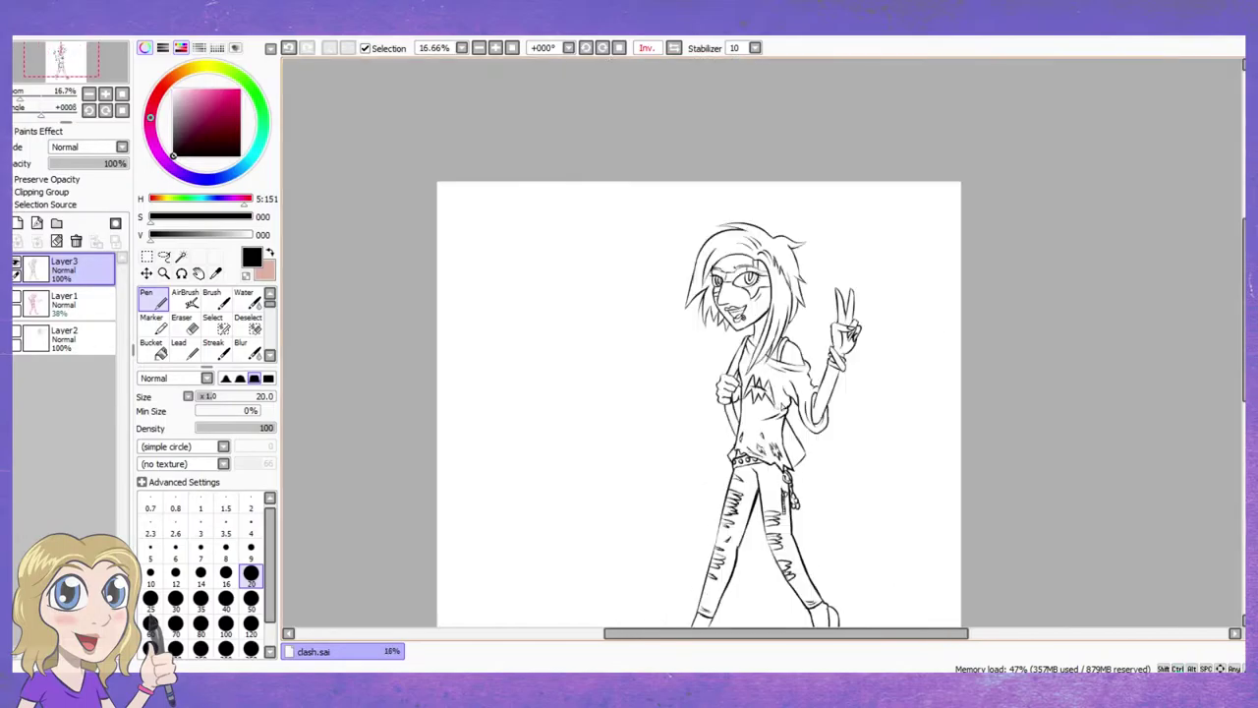
{"action": "scroll", "coordinate": [650, 447], "scroll_direction": "up", "scroll_amount": 3}
{"action": "key", "text": "n"}
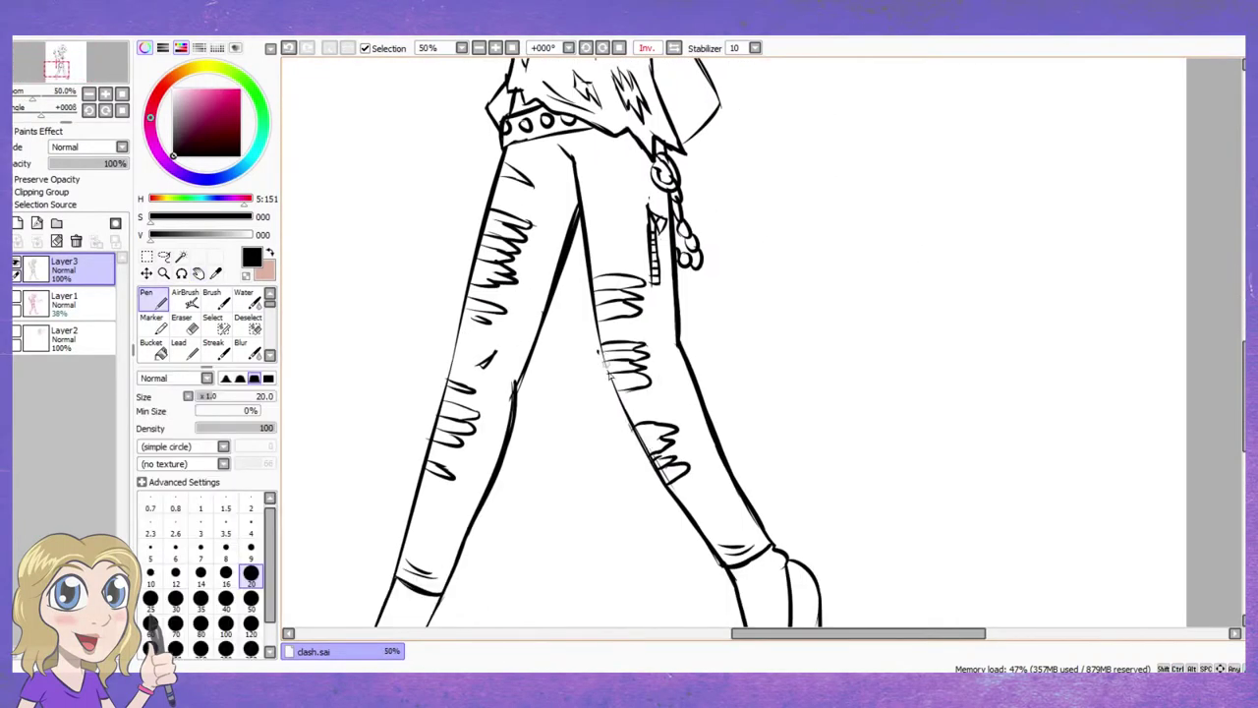
{"action": "scroll", "coordinate": [629, 393], "scroll_direction": "down", "scroll_amount": 2}
{"action": "key", "text": "e"}
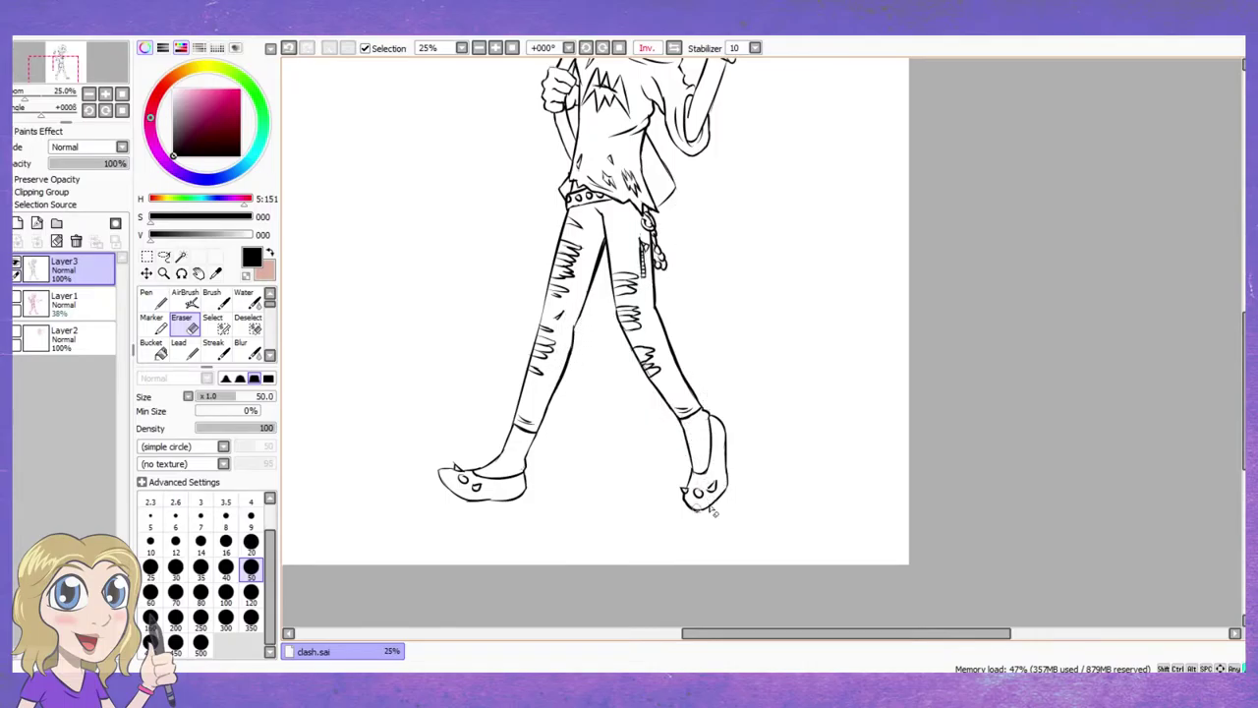
Export the finished line art to the Desktop as the Photoshop file clash.psd
{"action": "left_click_drag", "start_coordinate": [644, 119], "coordinate": [649, 381]}
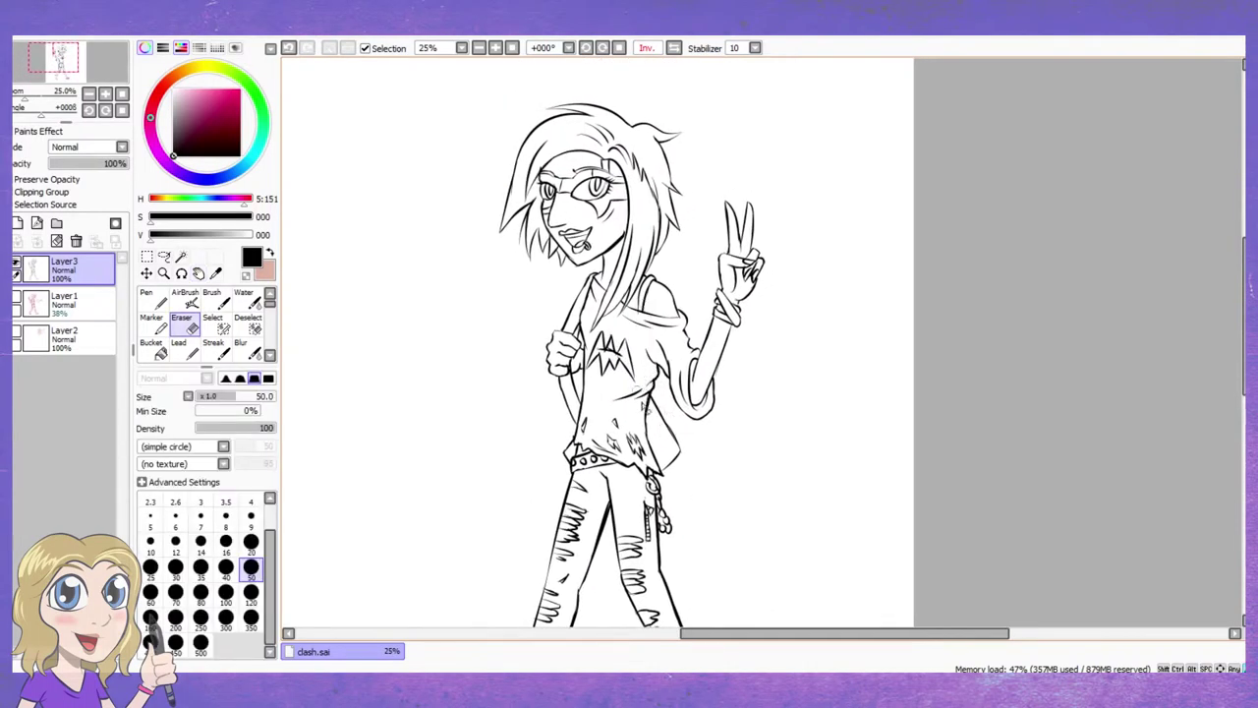
{"action": "scroll", "coordinate": [629, 412], "scroll_direction": "down", "scroll_amount": 1}
{"action": "left_click_drag", "start_coordinate": [524, 365], "coordinate": [563, 385]}
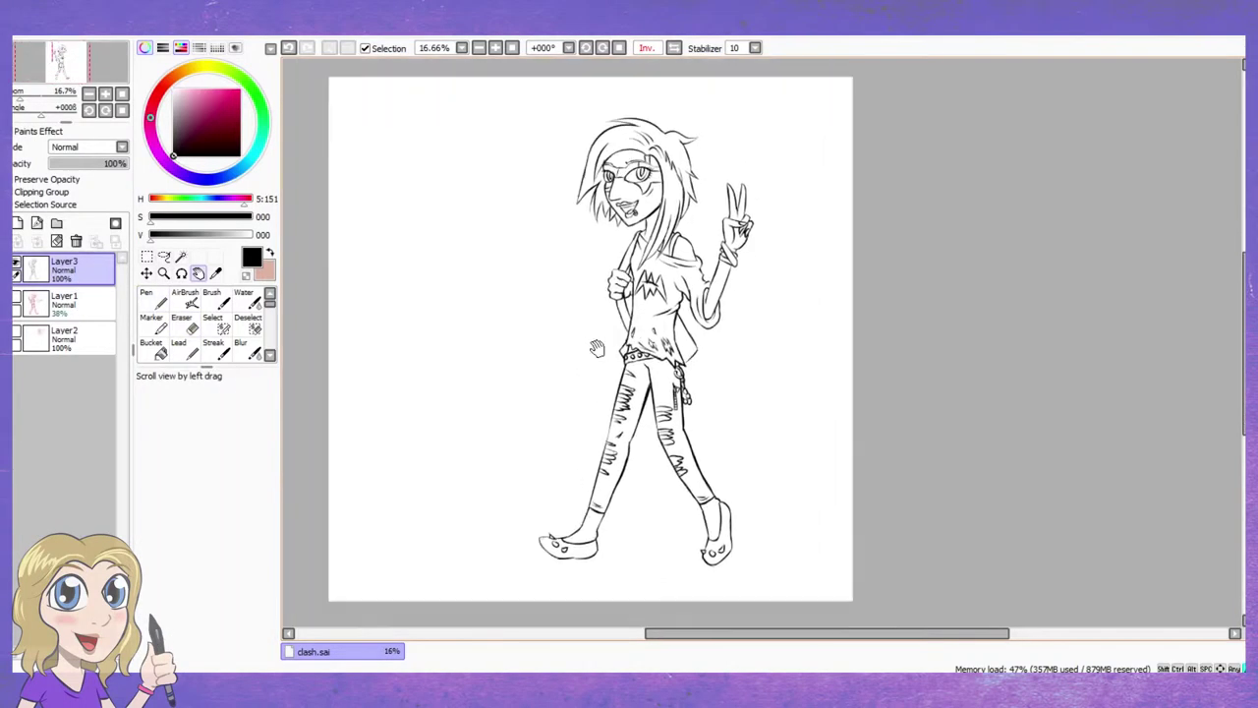
{"action": "left_click_drag", "start_coordinate": [438, 264], "coordinate": [428, 267]}
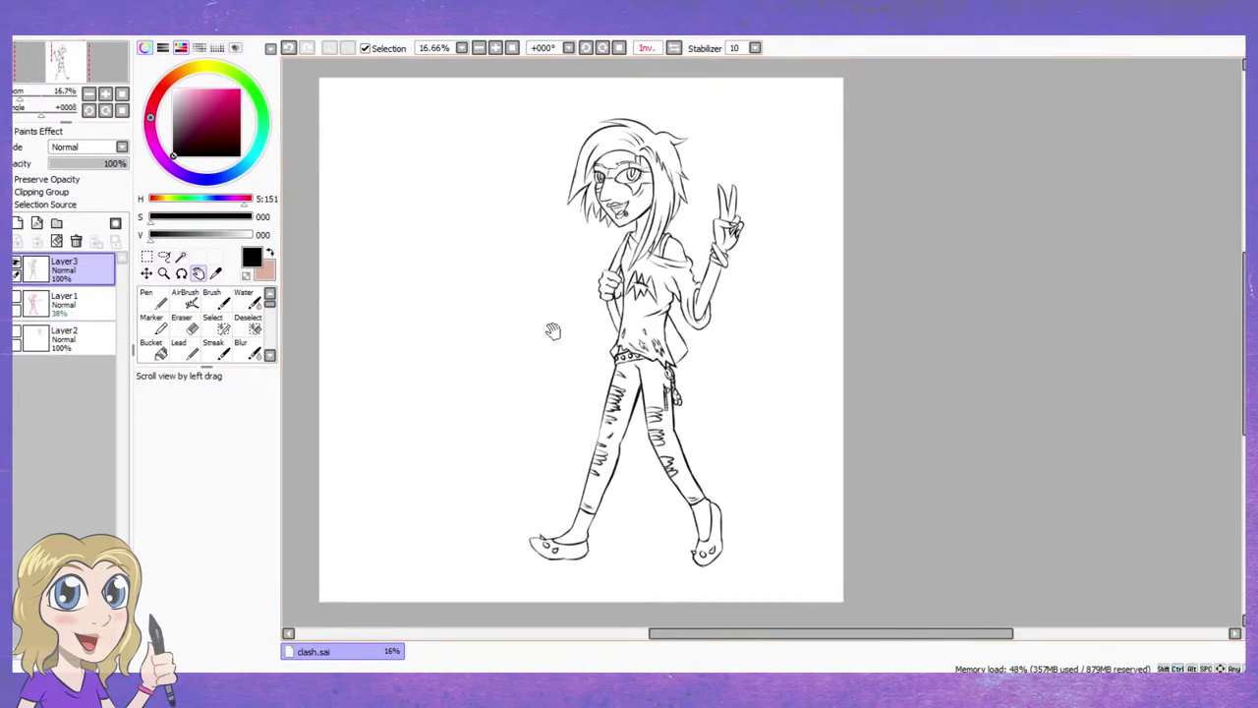
{"action": "left_click", "coordinate": [29, 27]}
{"action": "left_click", "coordinate": [210, 160]}
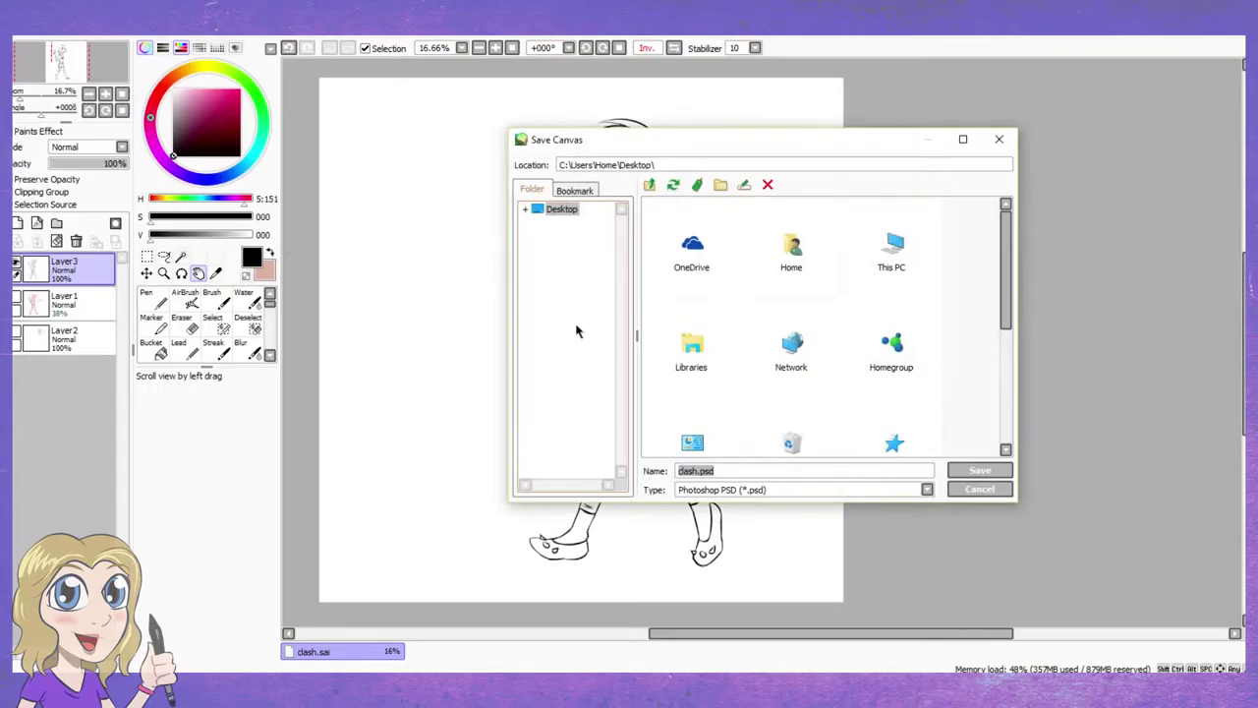
{"action": "left_click", "coordinate": [968, 470]}
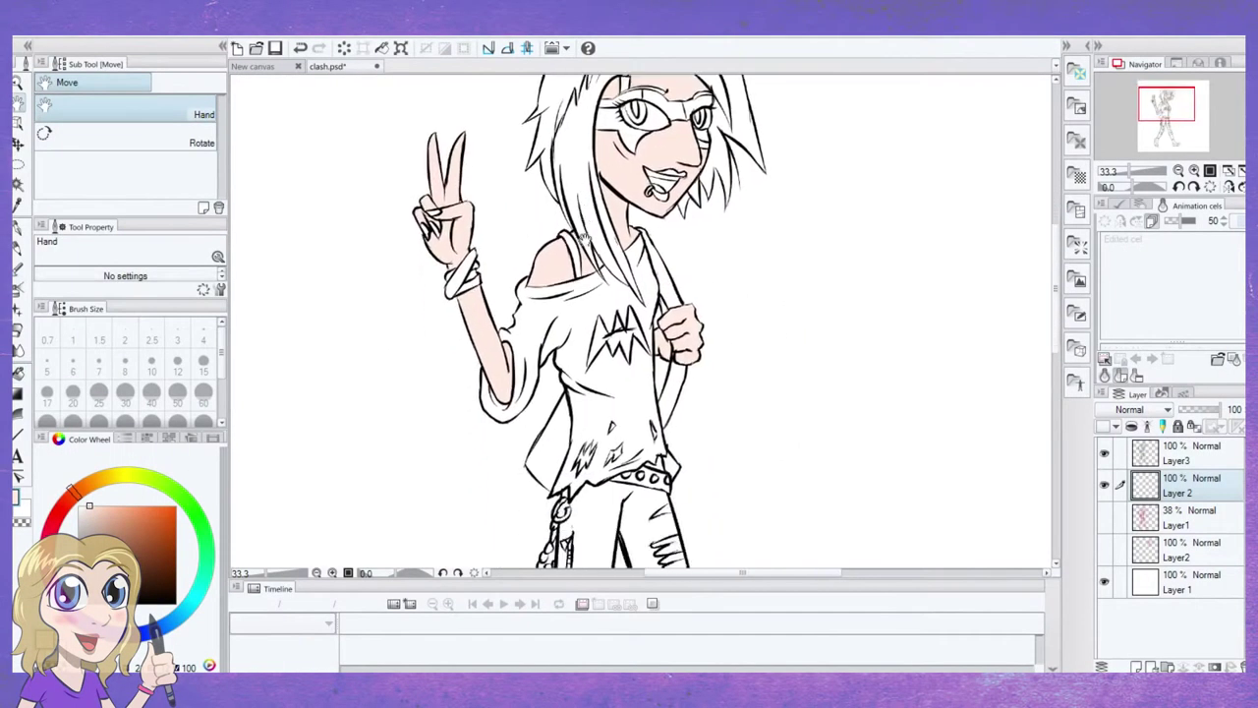
Choose a saturated red and try filling the hair with it on Layer 2
{"action": "key", "text": "alt+Tab"}
{"action": "key", "text": "ctrl+Tab"}
{"action": "key", "text": "alt+Tab"}
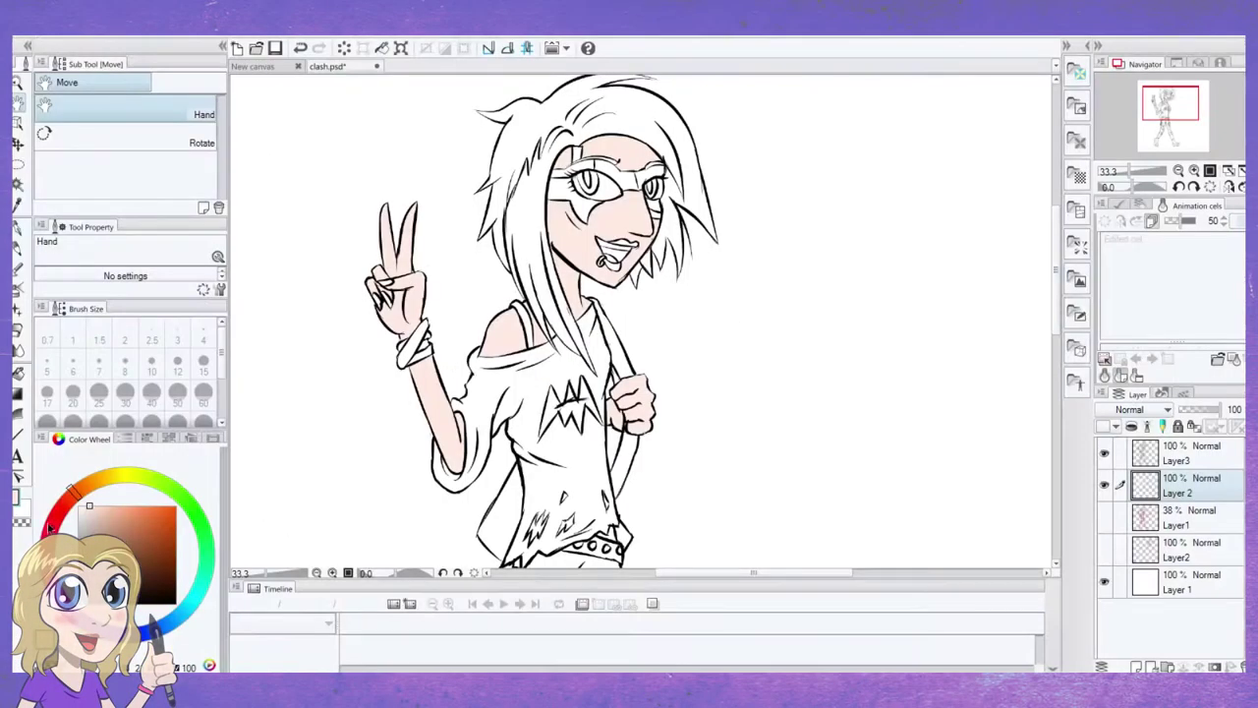
{"action": "key", "text": "alt+Tab"}
{"action": "key", "text": "alt+Tab"}
{"action": "left_click", "coordinate": [162, 511]}
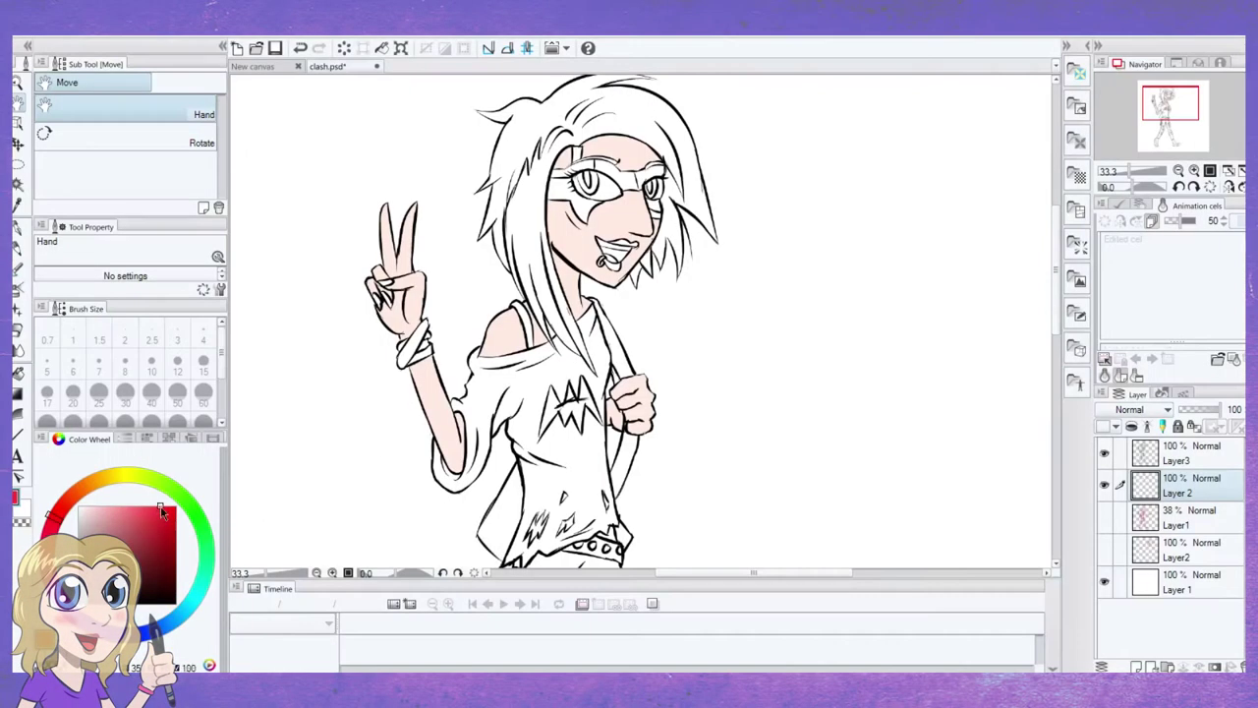
{"action": "left_click", "coordinate": [59, 525]}
{"action": "key", "text": "g"}
{"action": "key", "text": "g"}
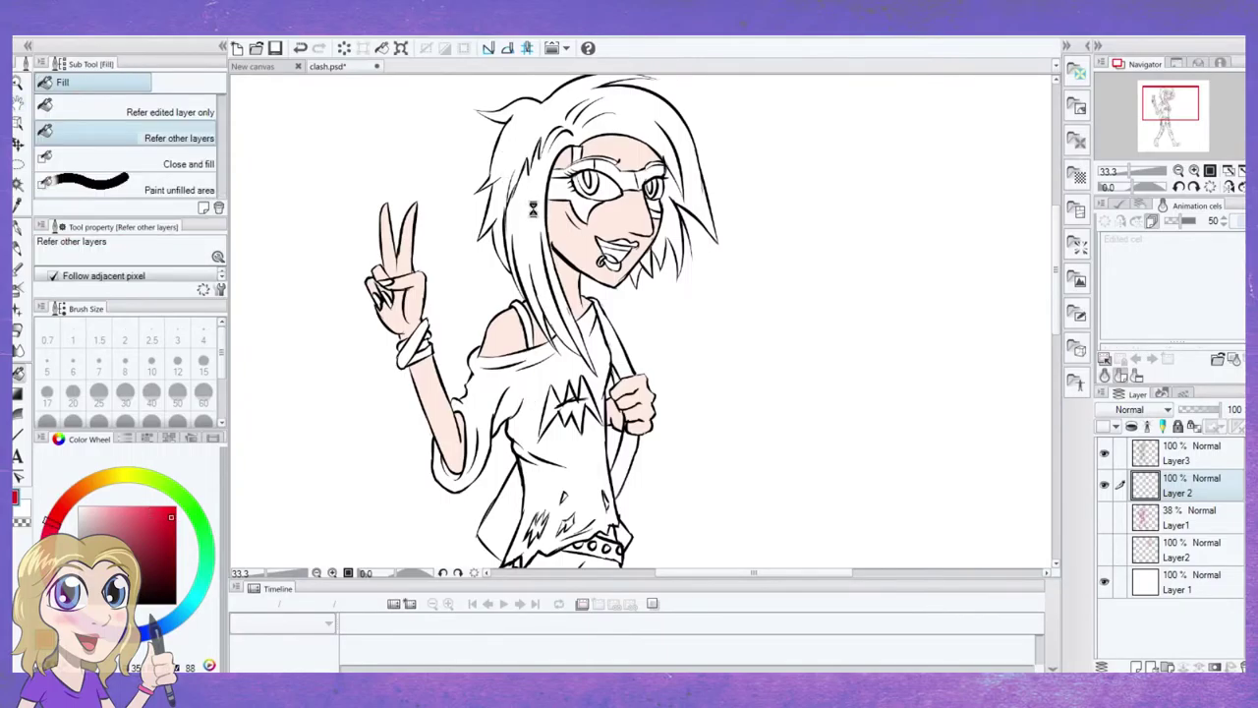
{"action": "key", "text": "ctrl+z"}
Trim the stray hair tip at the crown and close gaps in the hair outline on Layer3
{"action": "key", "text": "ctrl+plus"}
{"action": "key", "text": "alt+bracketright"}
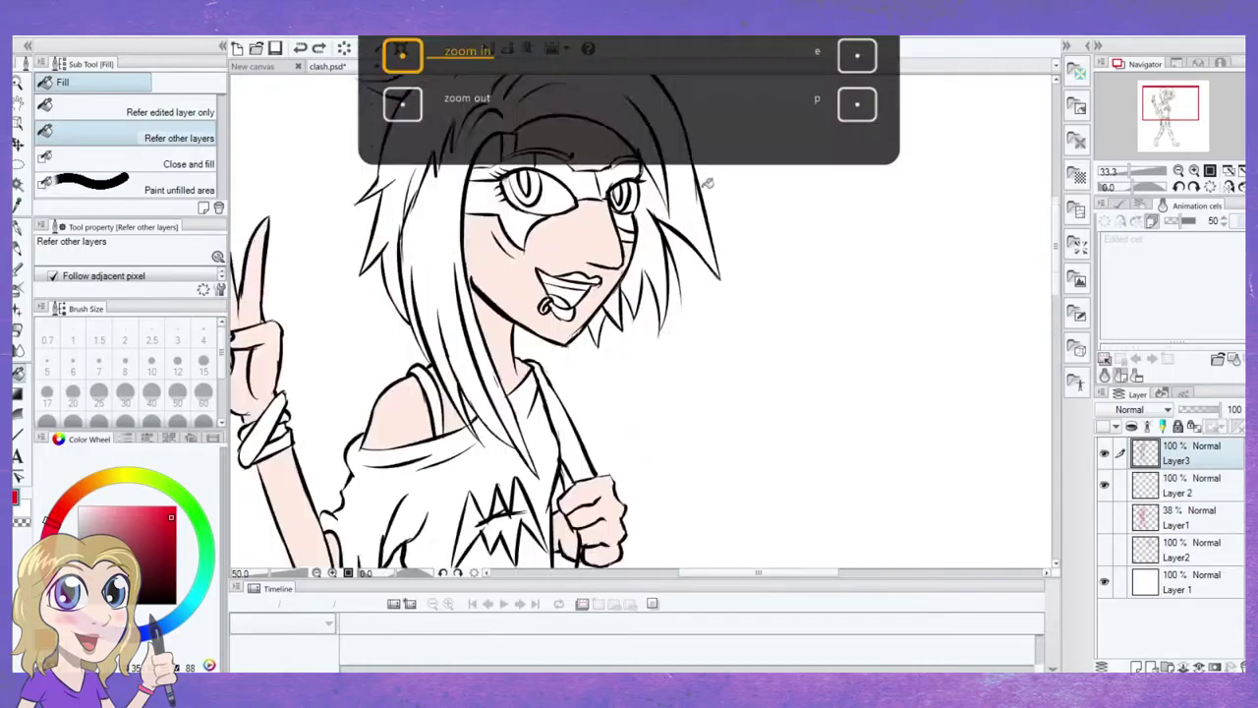
{"action": "key", "text": "e"}
{"action": "key", "text": "ctrl+plus"}
{"action": "mouse_move", "coordinate": [653, 341]}
{"action": "left_mouse_down"}
{"action": "mouse_move", "coordinate": [863, 565]}
{"action": "mouse_move", "coordinate": [795, 376]}
{"action": "left_mouse_up"}
{"action": "mouse_move", "coordinate": [692, 367]}
{"action": "left_mouse_down"}
{"action": "mouse_move", "coordinate": [718, 540]}
{"action": "mouse_move", "coordinate": [708, 529]}
{"action": "left_mouse_up"}
{"action": "key", "text": "p"}
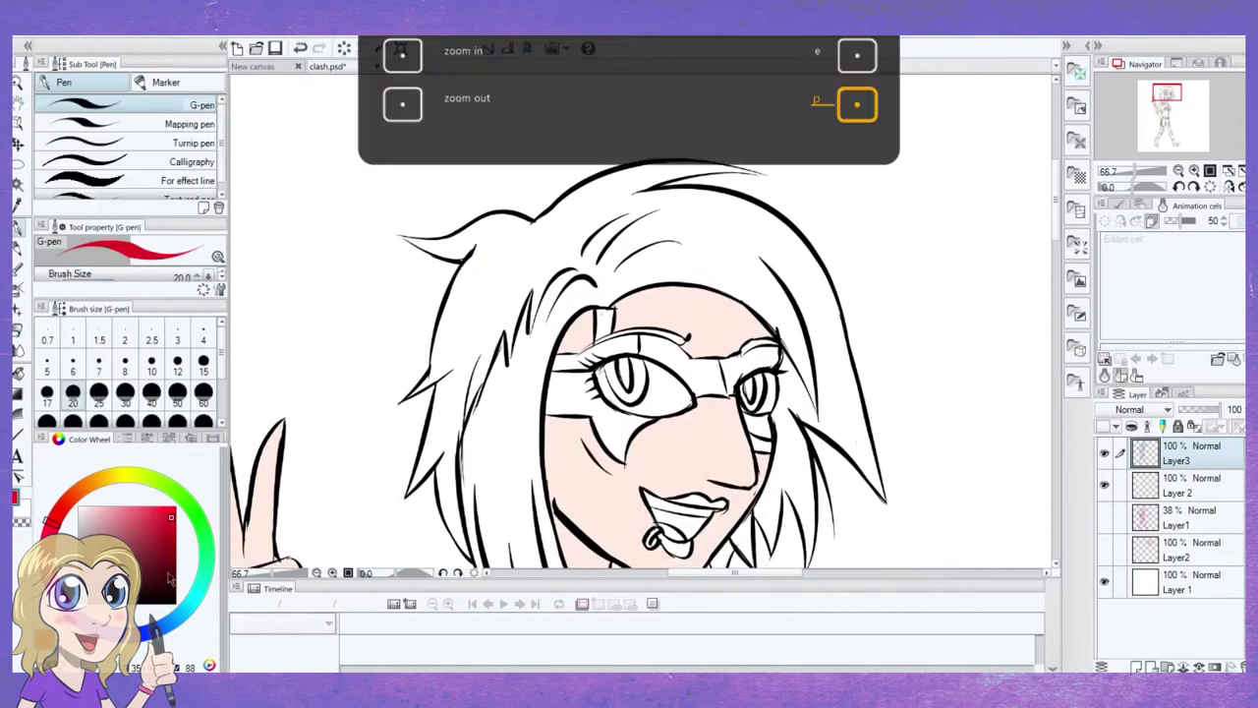
{"action": "key", "text": "e"}
{"action": "left_click_drag", "start_coordinate": [775, 176], "coordinate": [739, 179]}
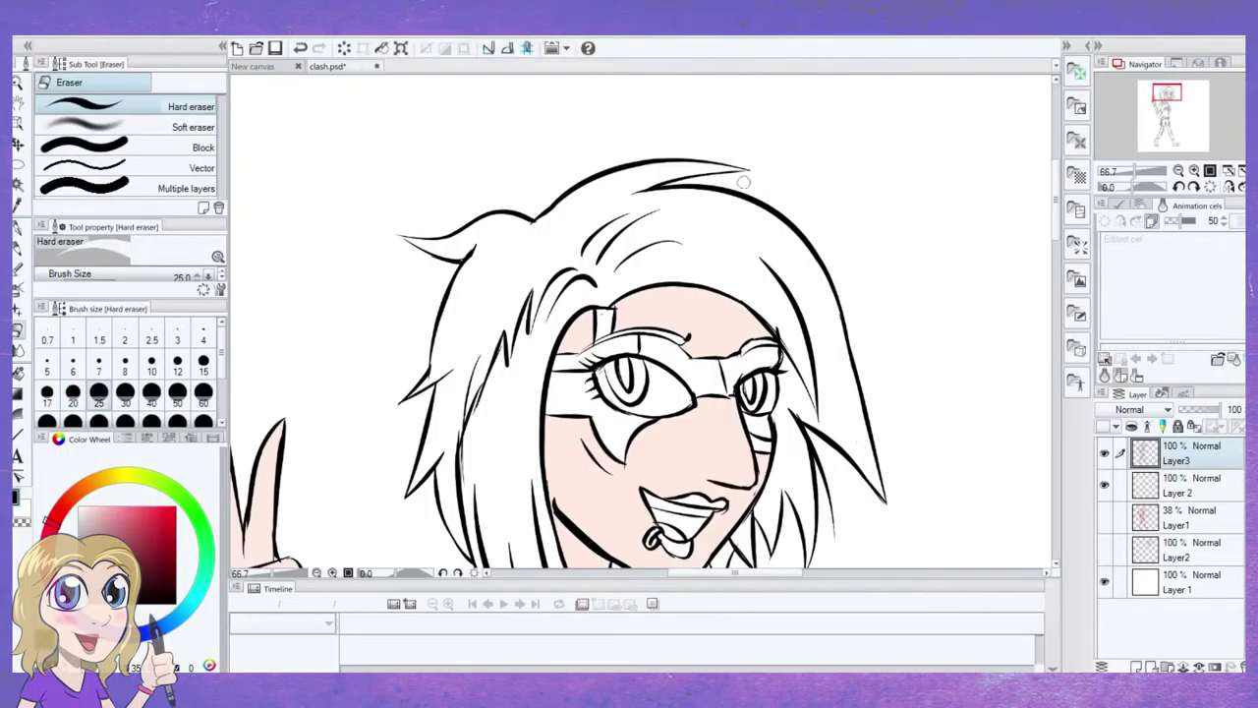
{"action": "key", "text": "p"}
{"action": "mouse_move", "coordinate": [572, 225]}
{"action": "left_mouse_down"}
{"action": "mouse_move", "coordinate": [656, 112]}
{"action": "mouse_move", "coordinate": [661, 128]}
{"action": "left_mouse_up"}
{"action": "key", "text": "e"}
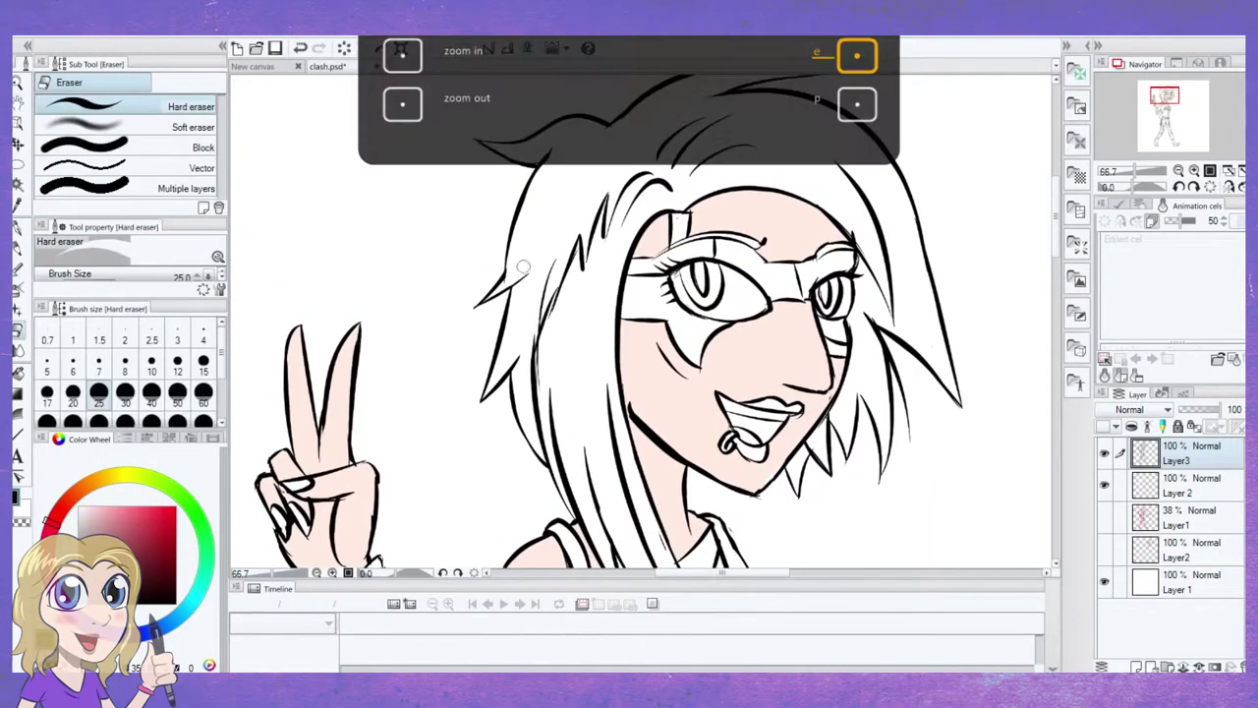
Try again to fill the tidied hair outline with red on Layer 2
{"action": "left_click", "coordinate": [1201, 484]}
{"action": "key", "text": "g"}
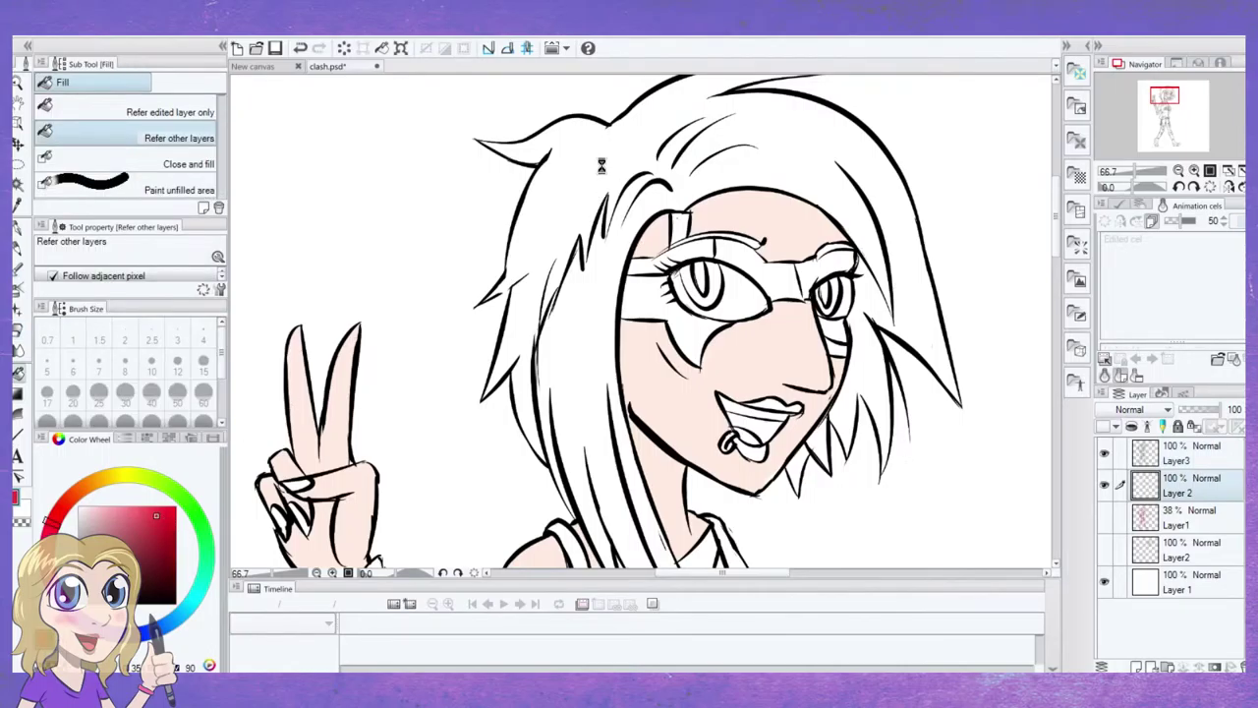
{"action": "key", "text": "p"}
{"action": "key", "text": "alt+bracketright"}
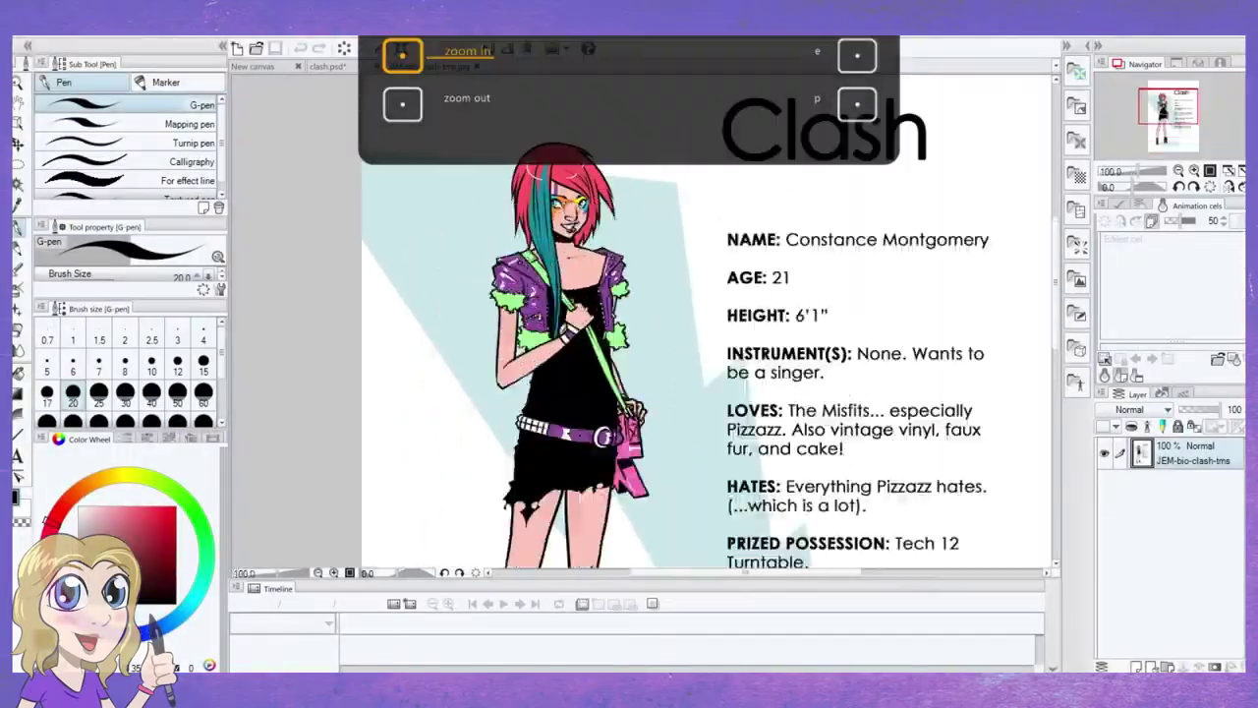
Sample the pinkish-red hair colour from the JEM-bio-clash reference and close the blank New canvas
{"action": "key", "text": "ctrl+plus"}
{"action": "key", "text": "i"}
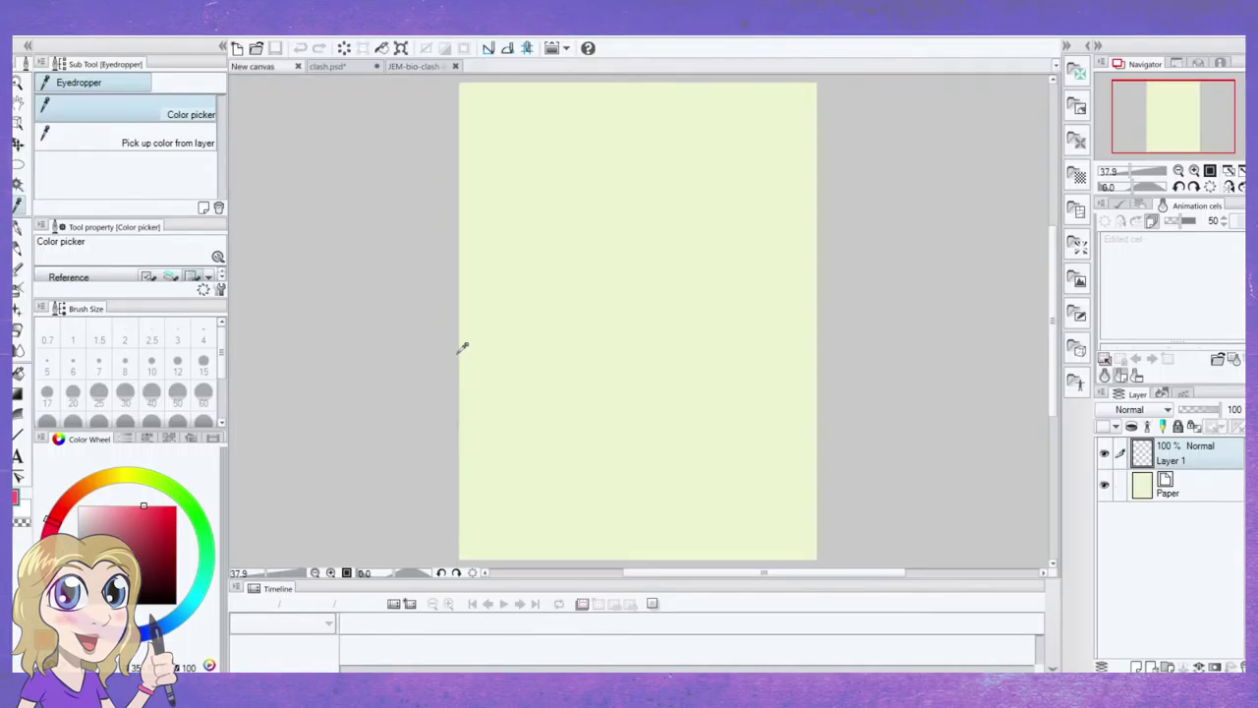
{"action": "left_click", "coordinate": [298, 65]}
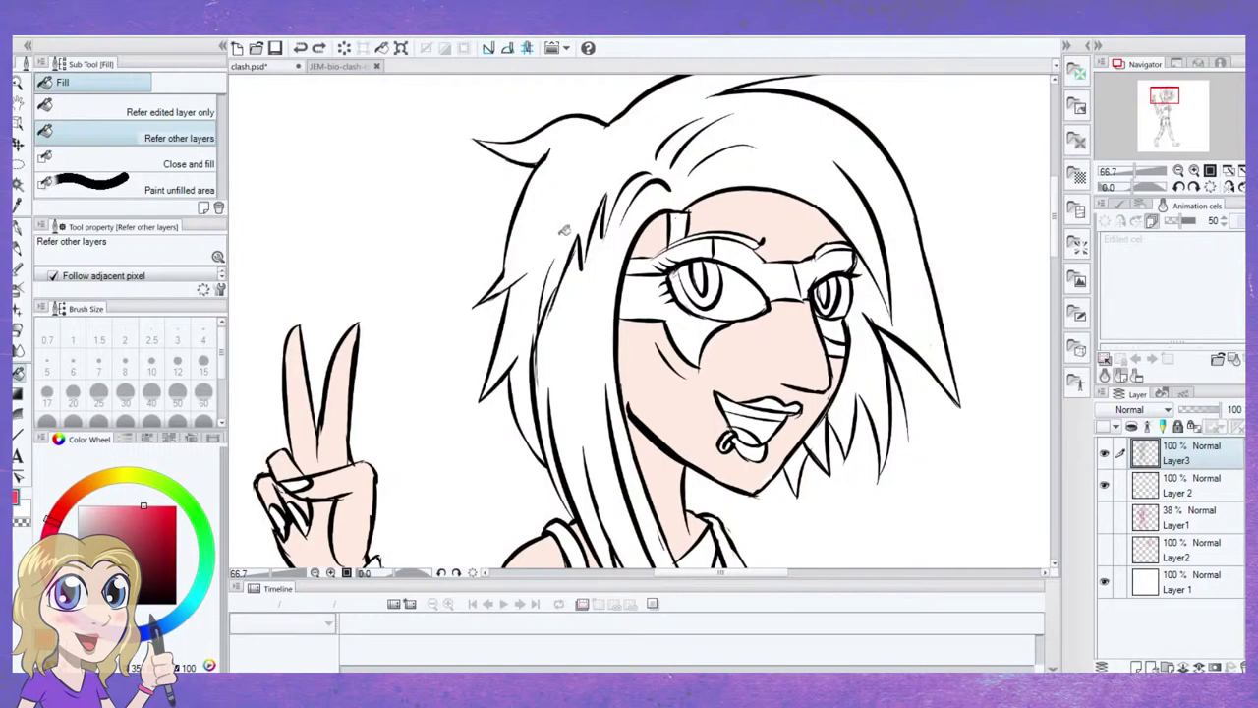
{"action": "key", "text": "alt+bracketleft"}
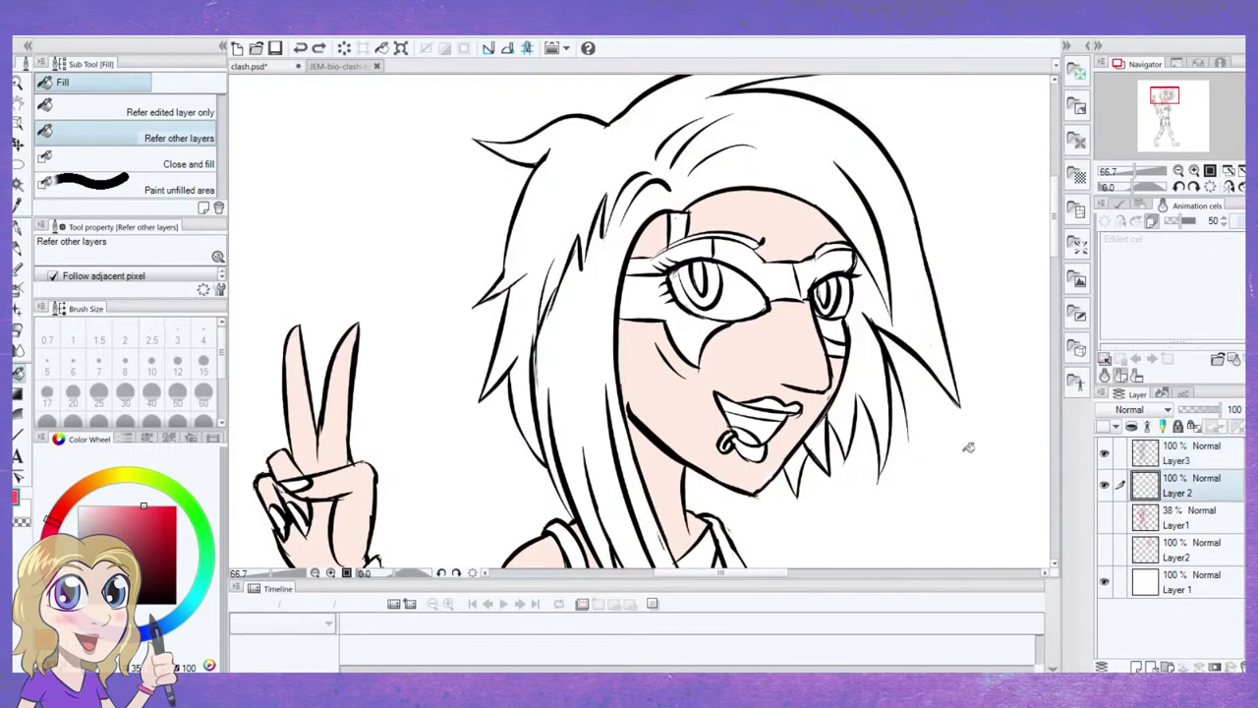
Ink black lines on Layer3 that close off the root of the long front hair strand beside the forehead
{"action": "key", "text": "p"}
{"action": "left_click_drag", "start_coordinate": [737, 175], "coordinate": [643, 253]}
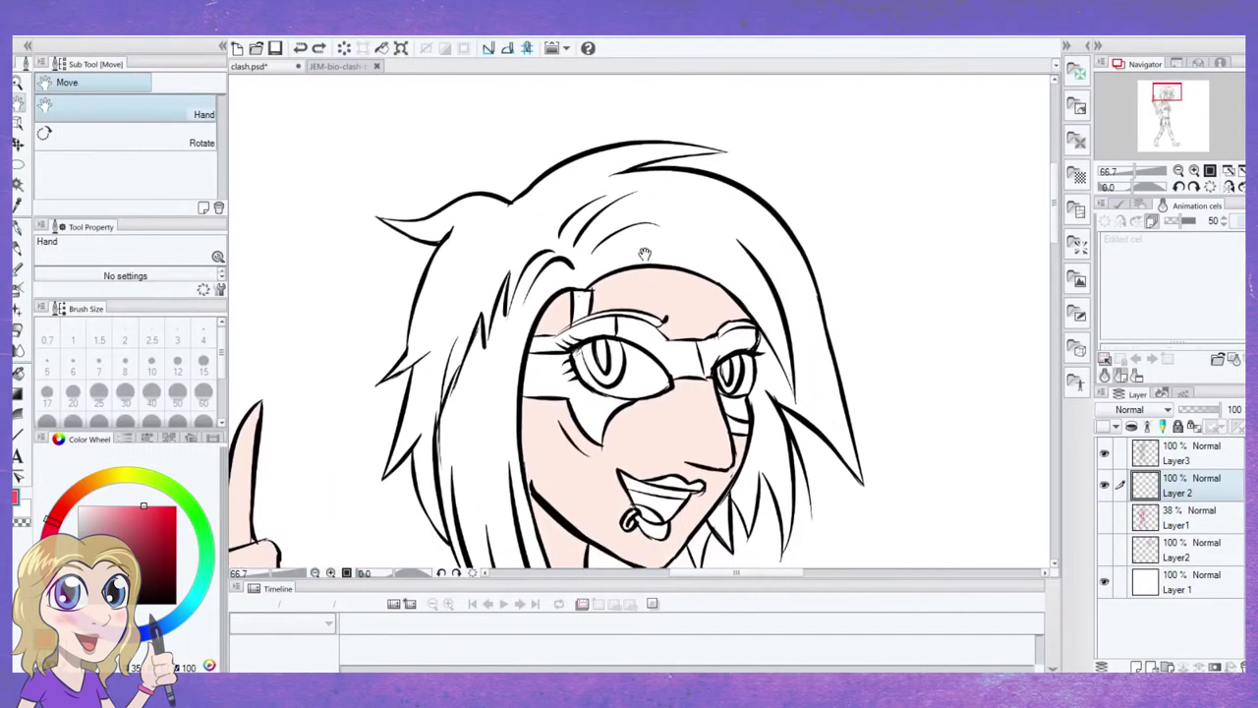
{"action": "right_click", "coordinate": [1219, 492]}
{"action": "left_click", "coordinate": [750, 404]}
{"action": "left_click_drag", "start_coordinate": [749, 404], "coordinate": [835, 280]}
{"action": "key", "text": "p"}
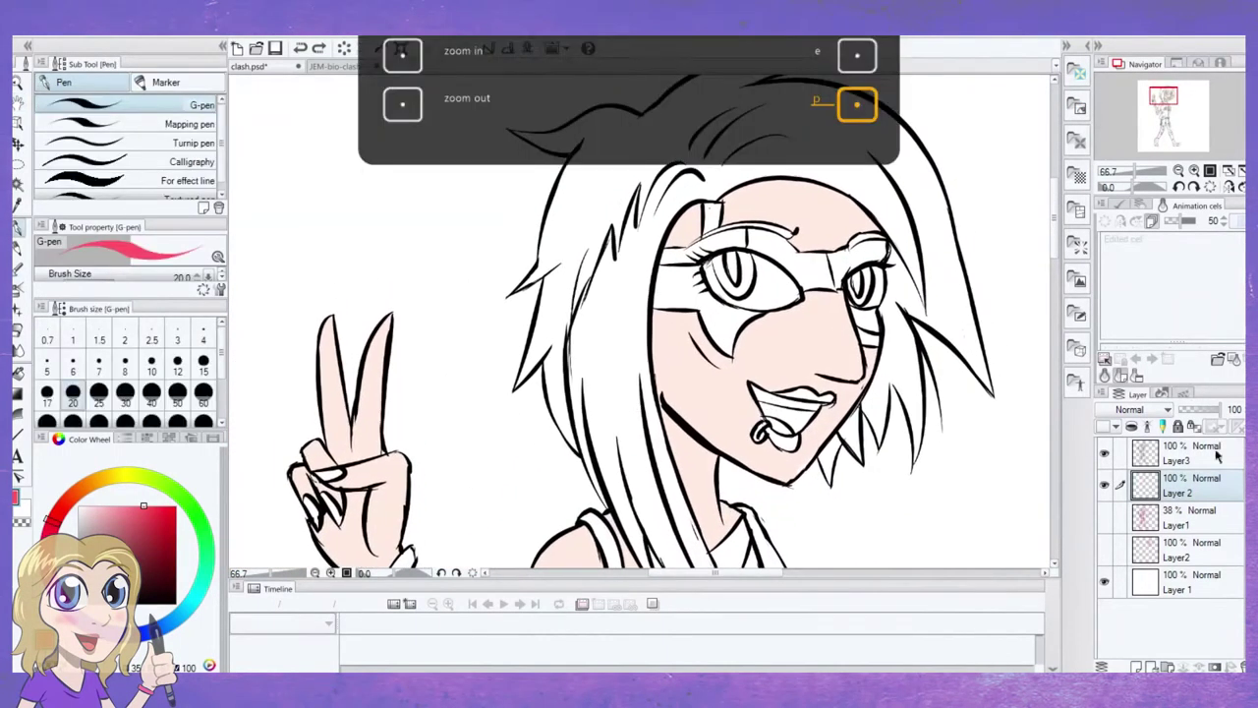
{"action": "key", "text": "alt+bracketright"}
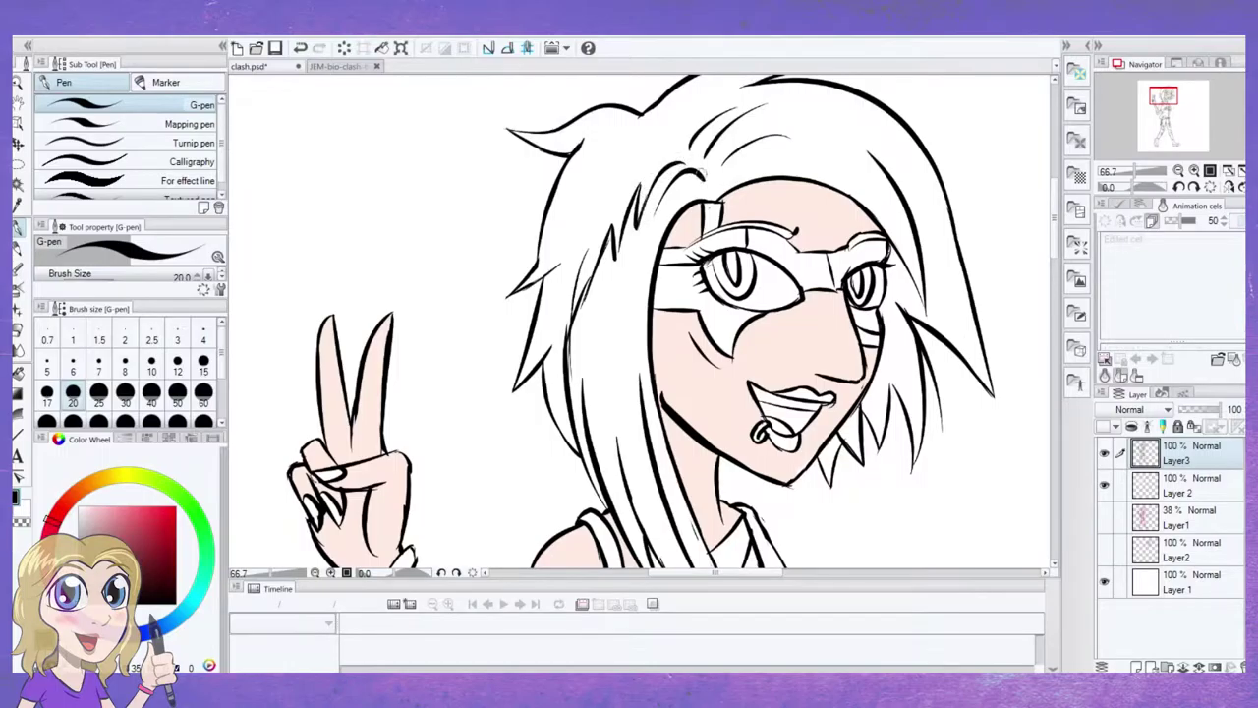
{"action": "key", "text": "ctrl+z"}
{"action": "mouse_move", "coordinate": [687, 187]}
{"action": "left_mouse_down"}
{"action": "mouse_move", "coordinate": [669, 218]}
{"action": "mouse_move", "coordinate": [717, 224]}
{"action": "mouse_move", "coordinate": [725, 196]}
{"action": "left_mouse_up"}
{"action": "key", "text": "ctrl+z"}
Redraw the jagged outer edge of the long side strand and erase the stray lines around it
{"action": "left_click_drag", "start_coordinate": [585, 252], "coordinate": [568, 346]}
{"action": "key", "text": "ctrl+z"}
{"action": "key", "text": "ctrl+z"}
{"action": "key", "text": "ctrl+z"}
{"action": "key", "text": "ctrl+z"}
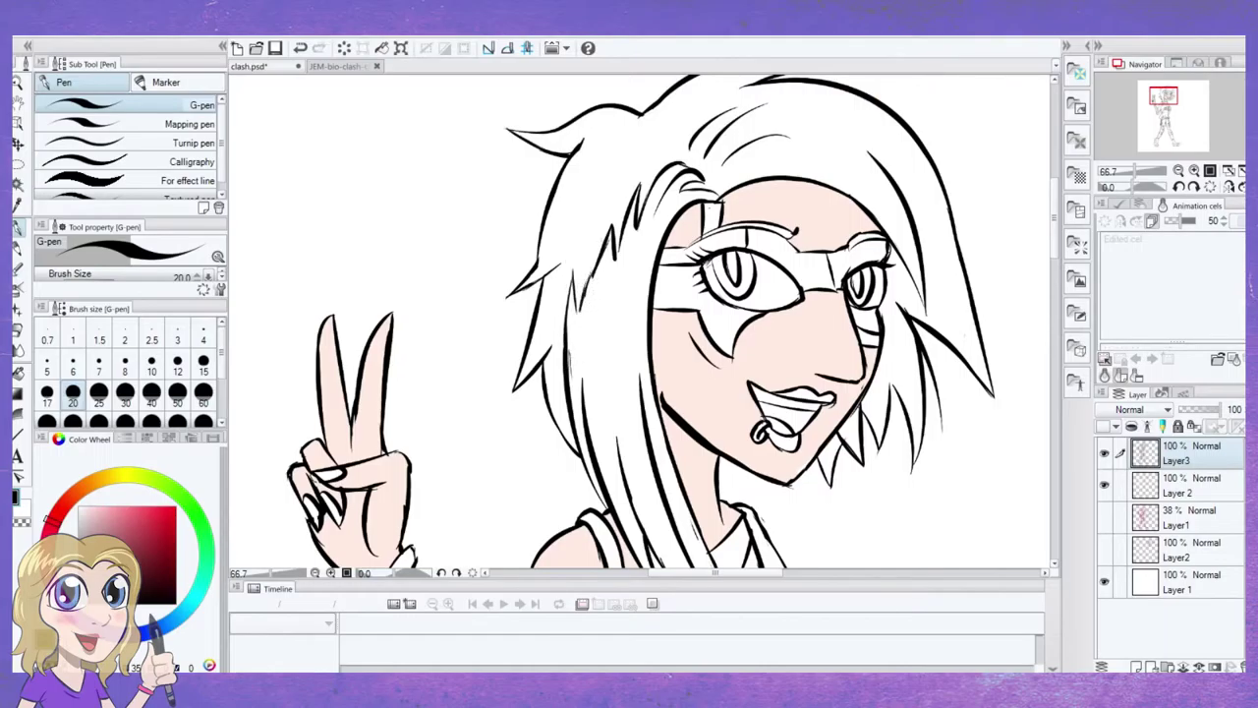
{"action": "key", "text": "ctrl+minus"}
{"action": "key", "text": "ctrl+plus"}
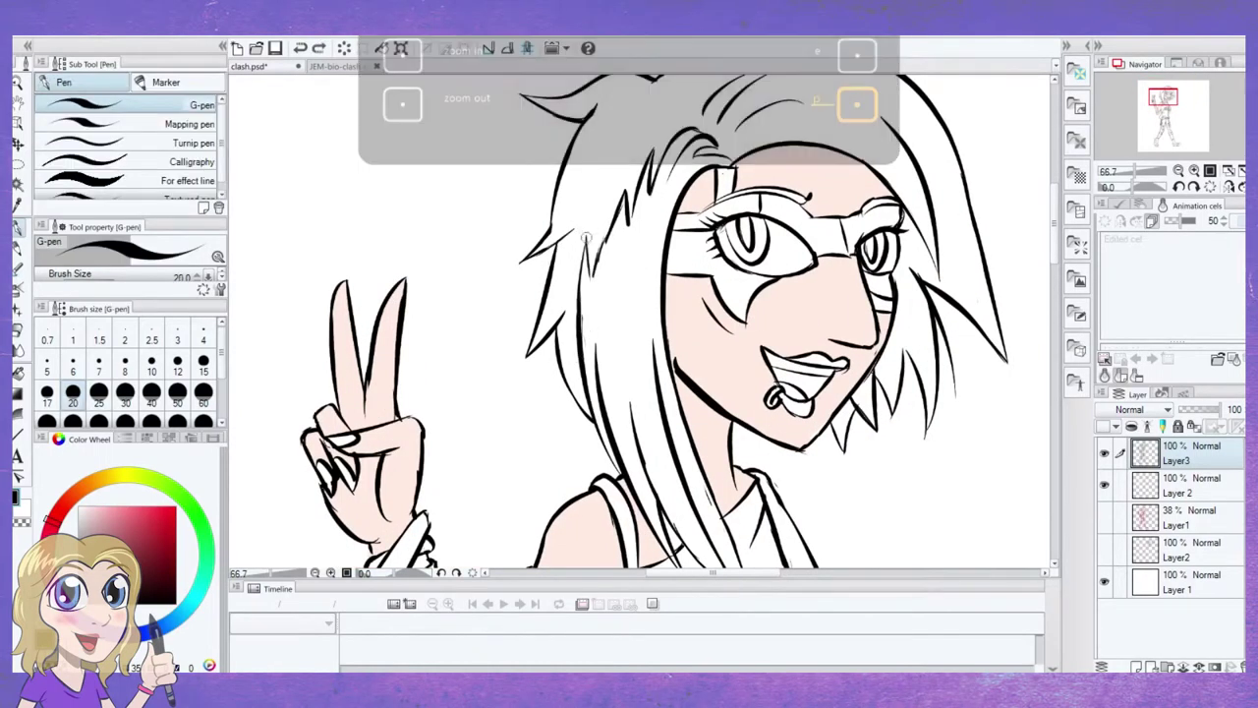
{"action": "key", "text": "e"}
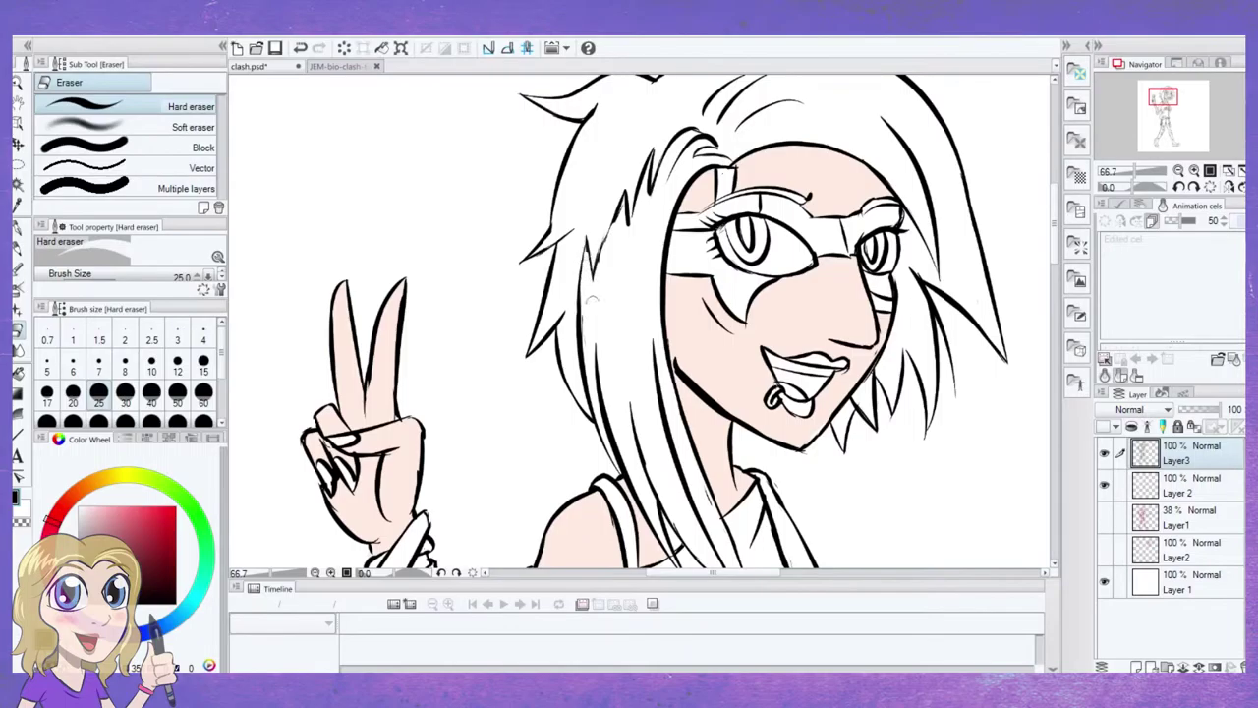
{"action": "key", "text": "p"}
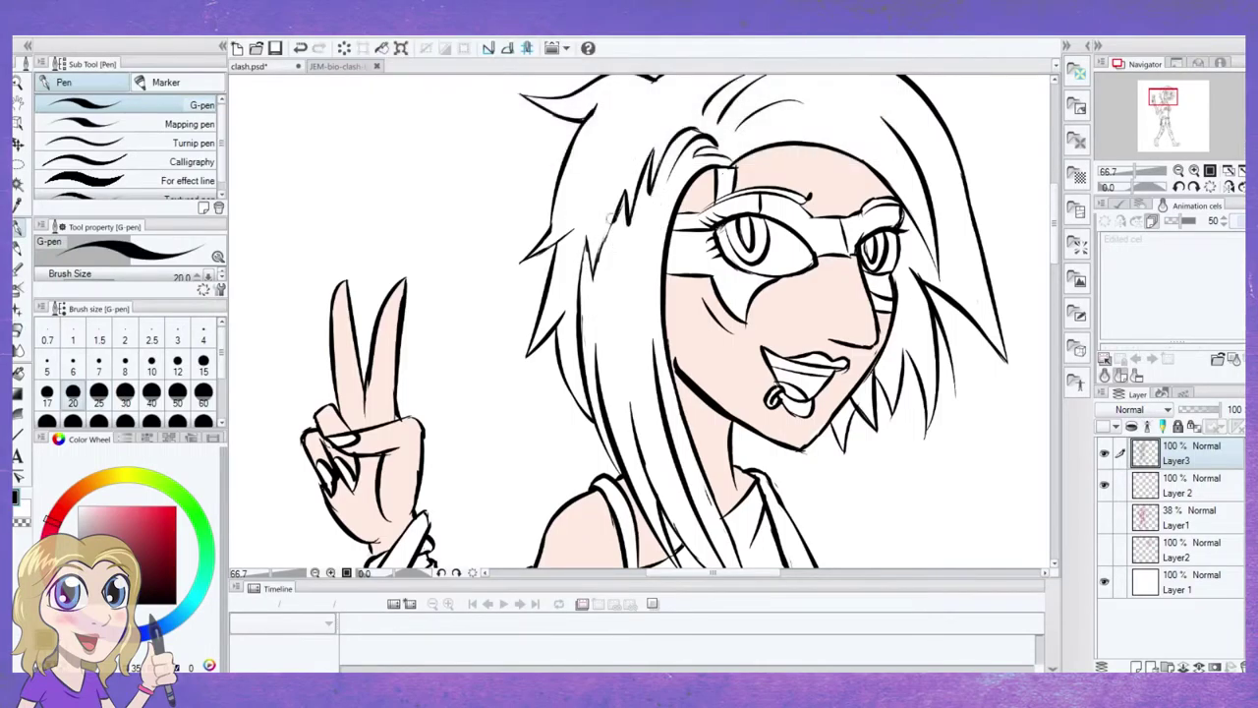
{"action": "key", "text": "e"}
{"action": "key", "text": "ctrl+minus"}
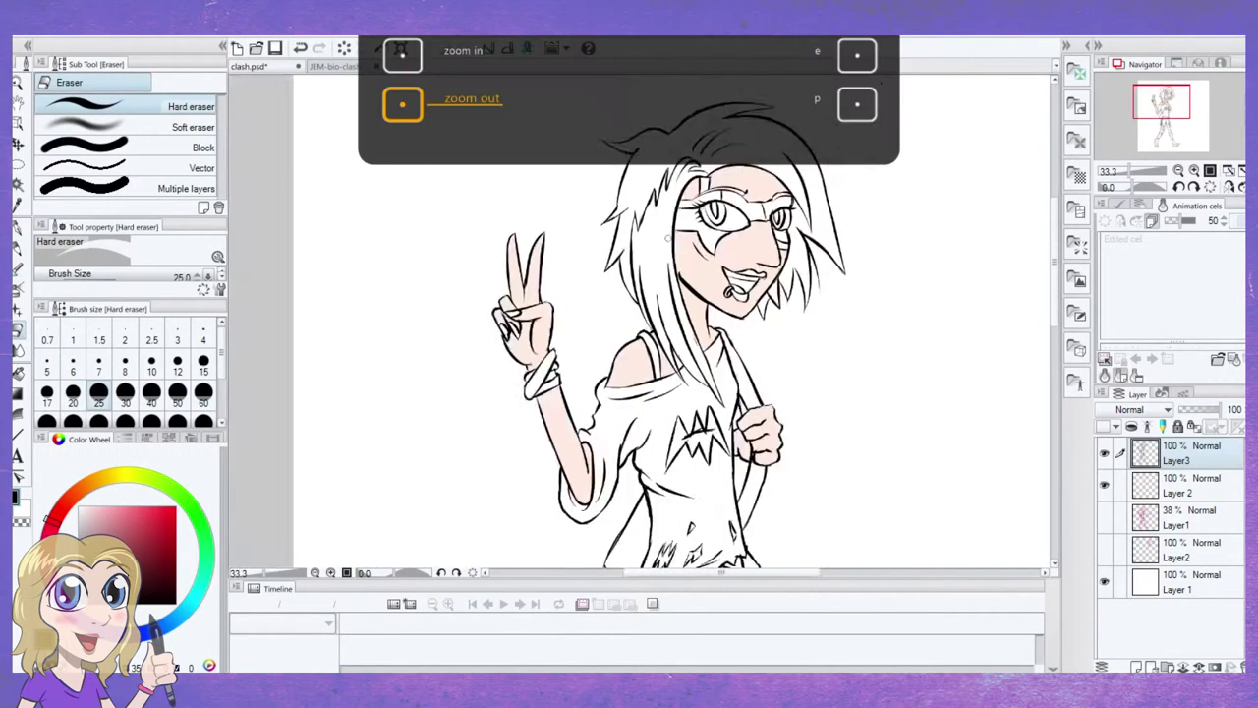
Try filling the hair on Layer 2 with the sampled pinkish red
{"action": "key", "text": "ctrl+plus"}
{"action": "key", "text": "g"}
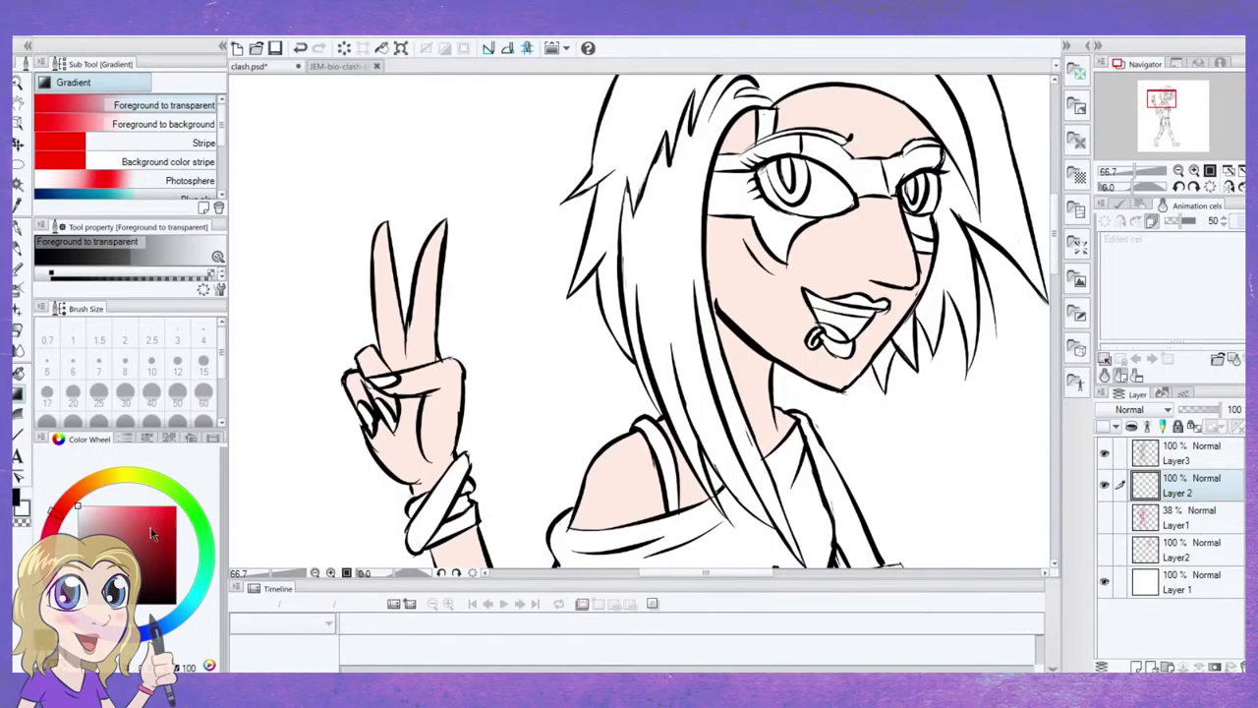
{"action": "left_click", "coordinate": [339, 66]}
{"action": "left_click", "coordinate": [249, 66]}
{"action": "key", "text": "ctrl+minus"}
{"action": "key", "text": "space"}
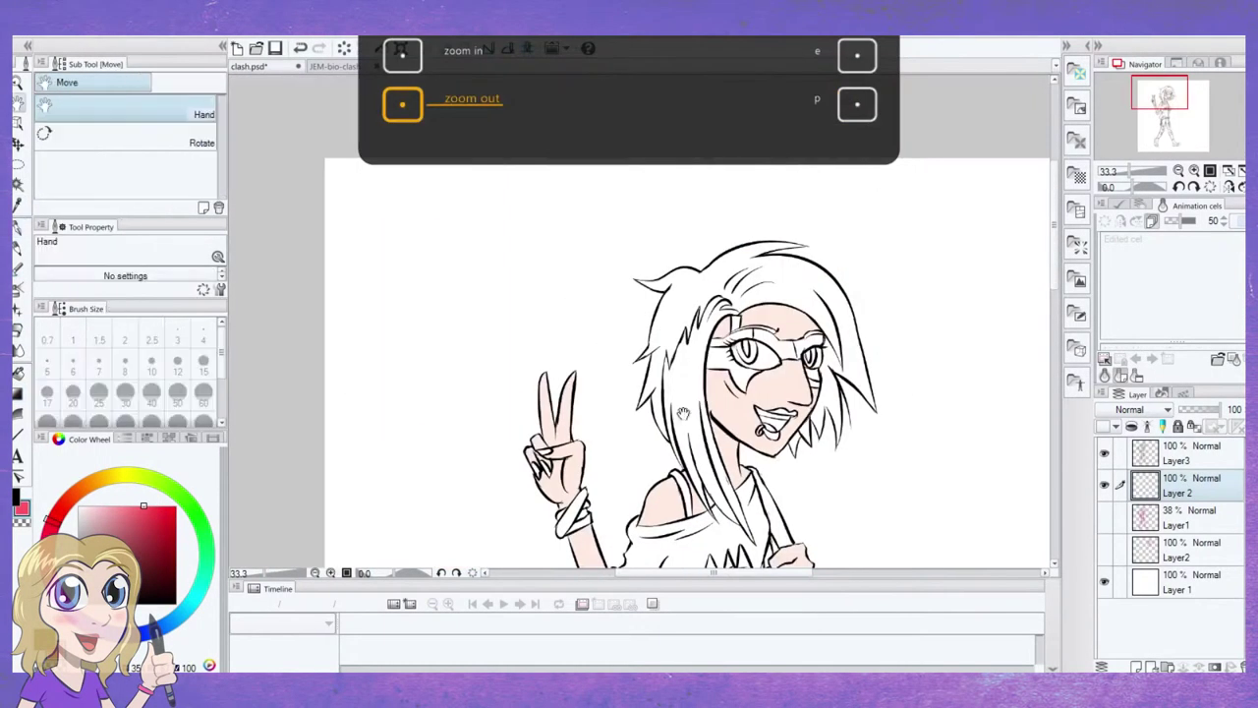
{"action": "key", "text": "ctrl+plus"}
{"action": "key", "text": "g"}
{"action": "left_click", "coordinate": [652, 373]}
{"action": "key", "text": "ctrl+z"}
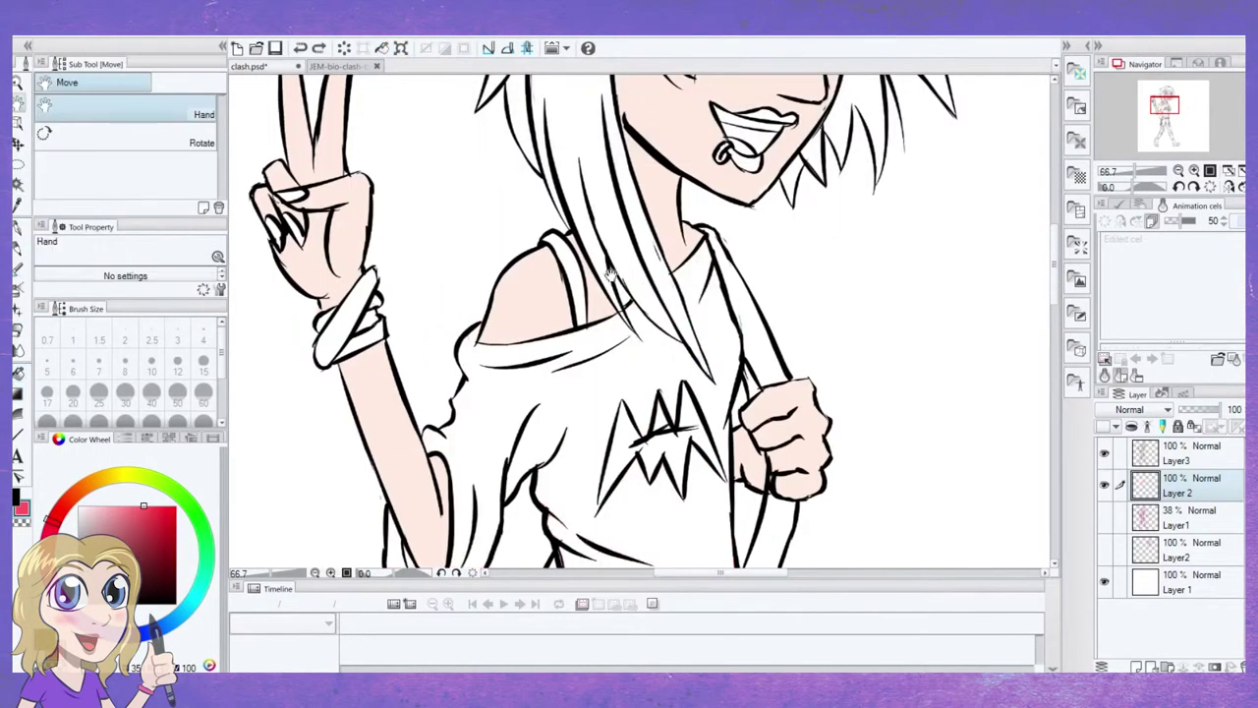
{"action": "left_click_drag", "start_coordinate": [609, 275], "coordinate": [625, 499]}
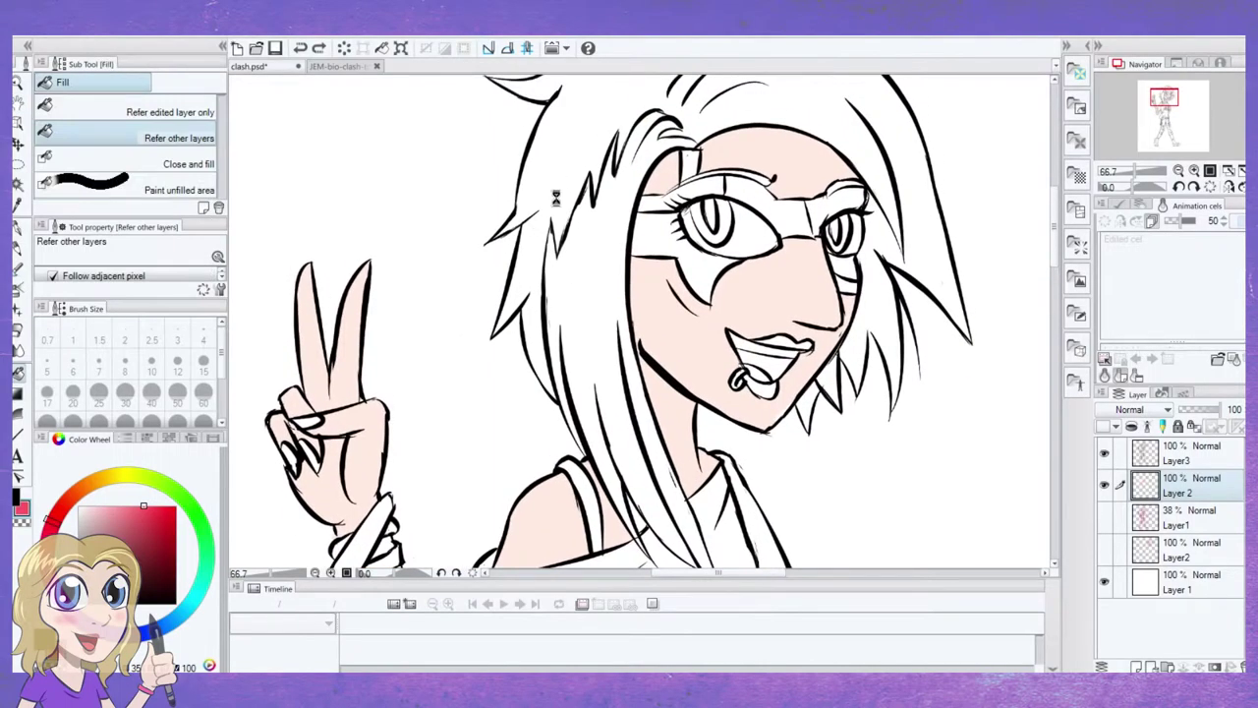
Close the remaining gap in the hair line art beside the cheek with the G-pen on Layer3
{"action": "key", "text": "e"}
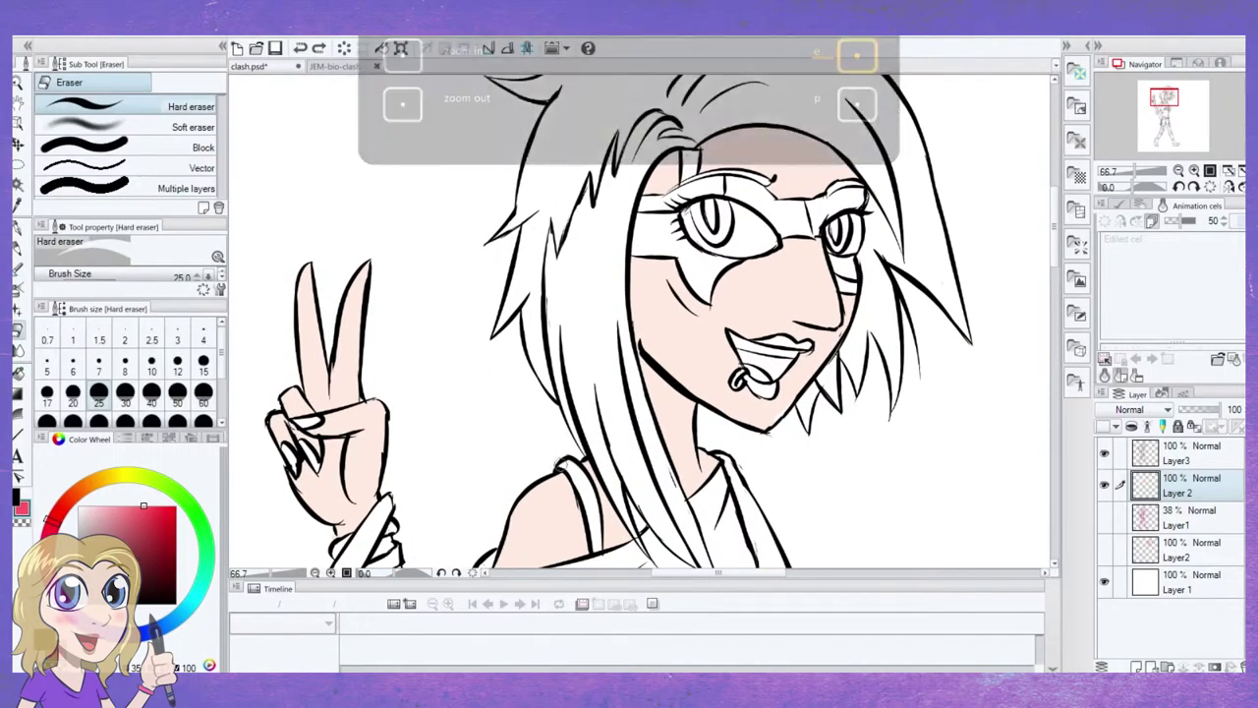
{"action": "key", "text": "alt+bracketright"}
{"action": "key", "text": "p"}
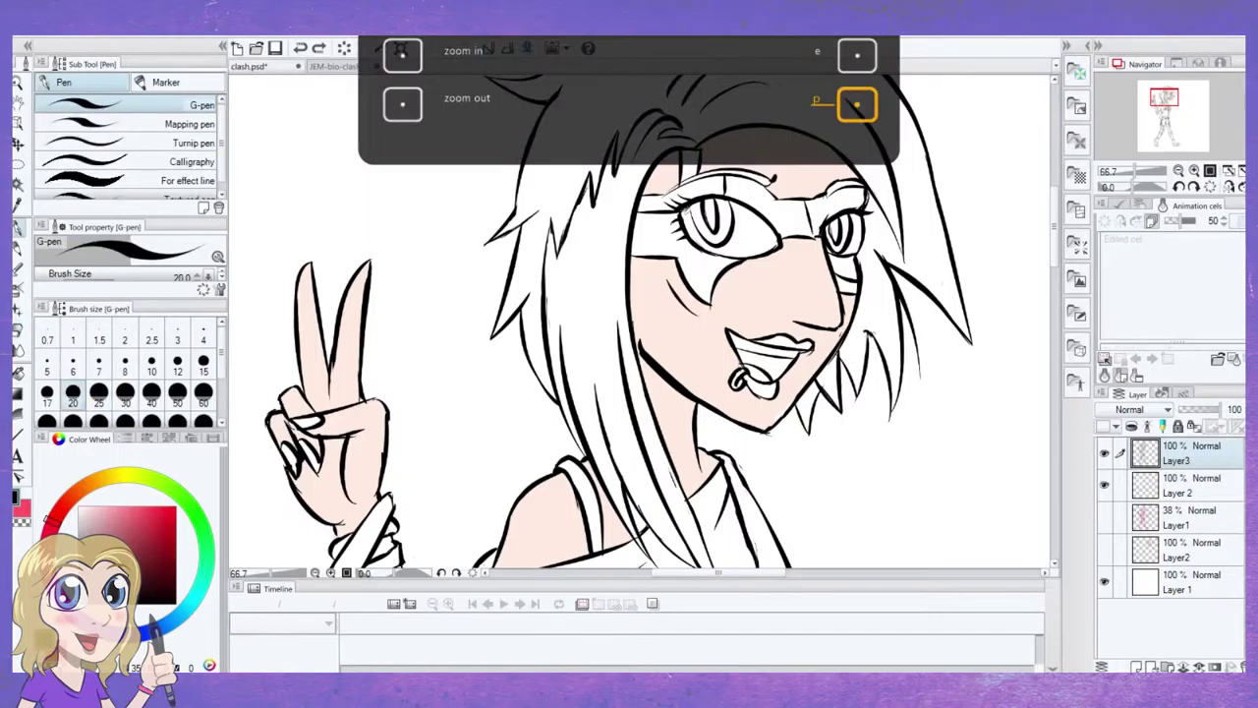
Fill the main hair area with the sampled pinkish red on Layer 2, leaving the long front strand uncoloured
{"action": "key", "text": "g"}
{"action": "key", "text": "g"}
{"action": "left_click", "coordinate": [851, 124]}
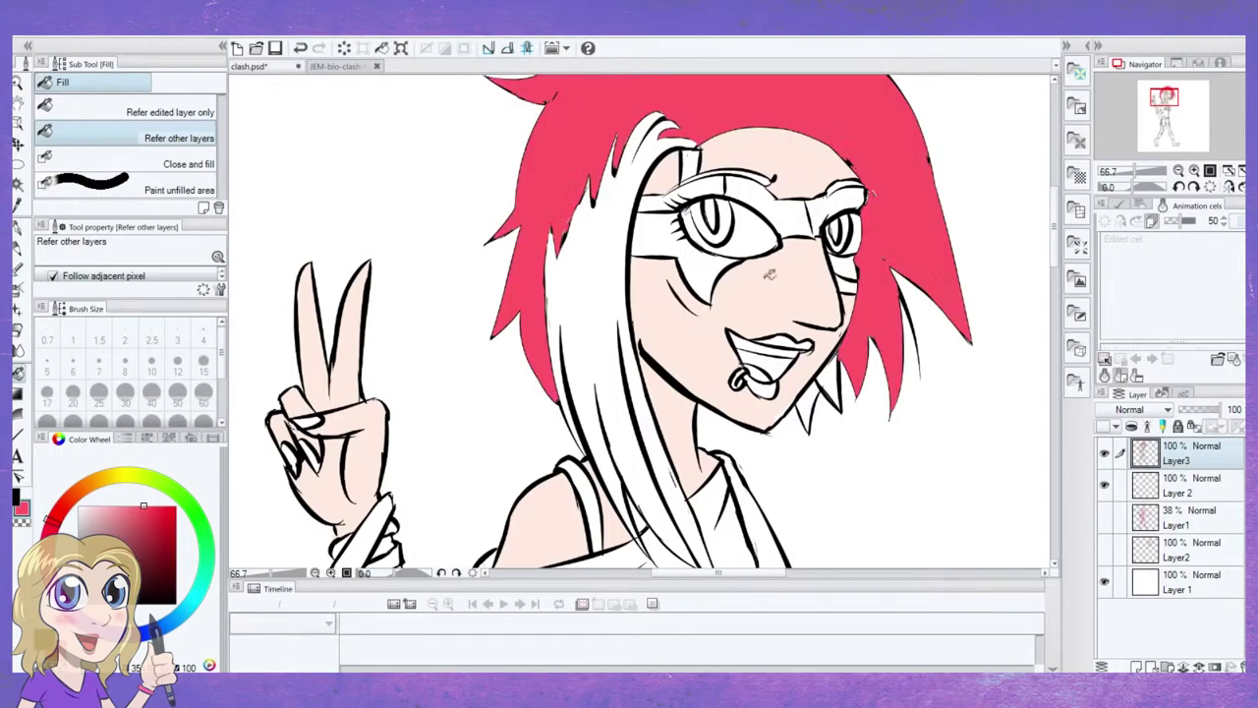
{"action": "key", "text": "ctrl+z"}
{"action": "key", "text": "alt+bracketleft"}
{"action": "left_click", "coordinate": [836, 125]}
Sample the reference's skin tone and fill the face, neck, bare shoulder and raised peace-sign hand with it
{"action": "key", "text": "ctrl+Tab"}
{"action": "key", "text": "i"}
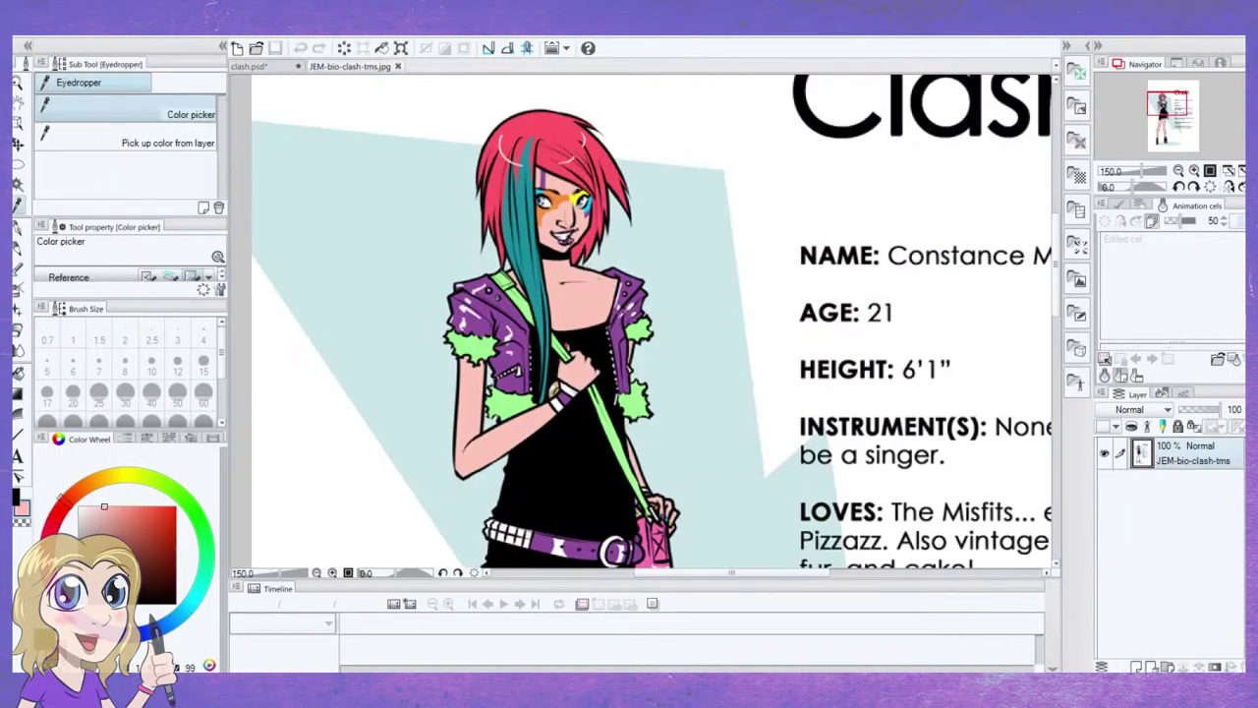
{"action": "key", "text": "ctrl+Tab"}
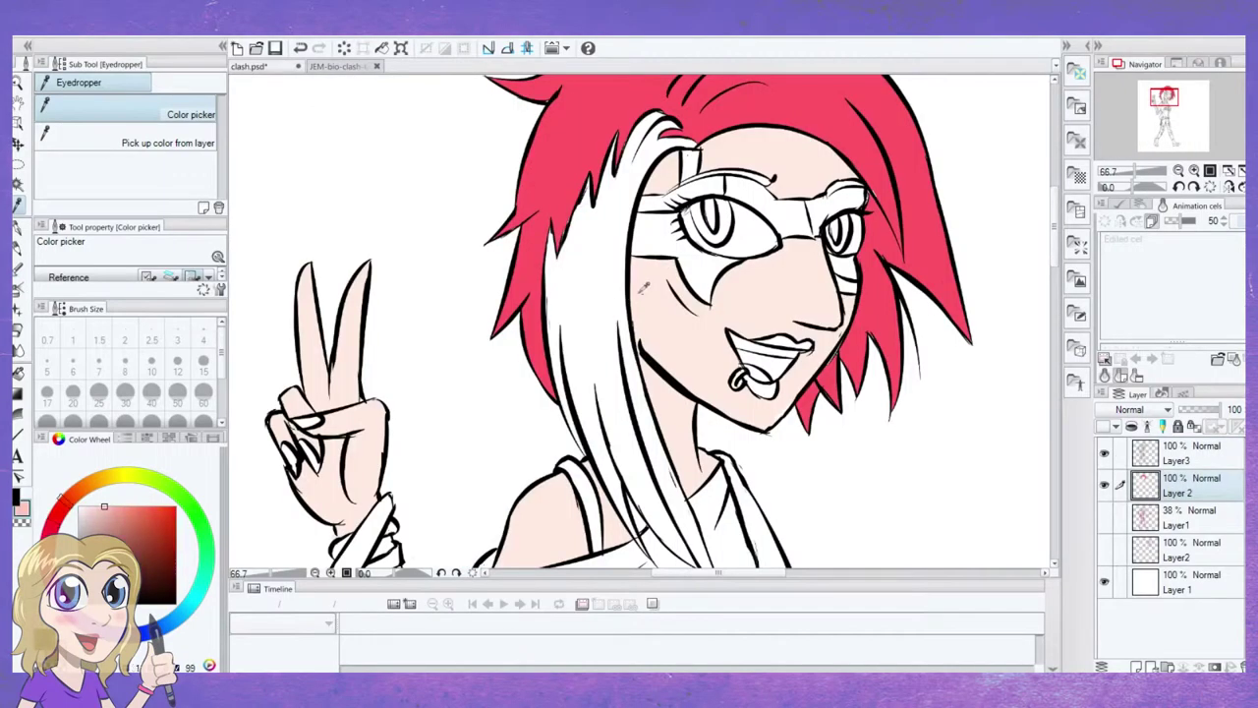
{"action": "key", "text": "g"}
{"action": "key", "text": "g"}
{"action": "left_click", "coordinate": [765, 310]}
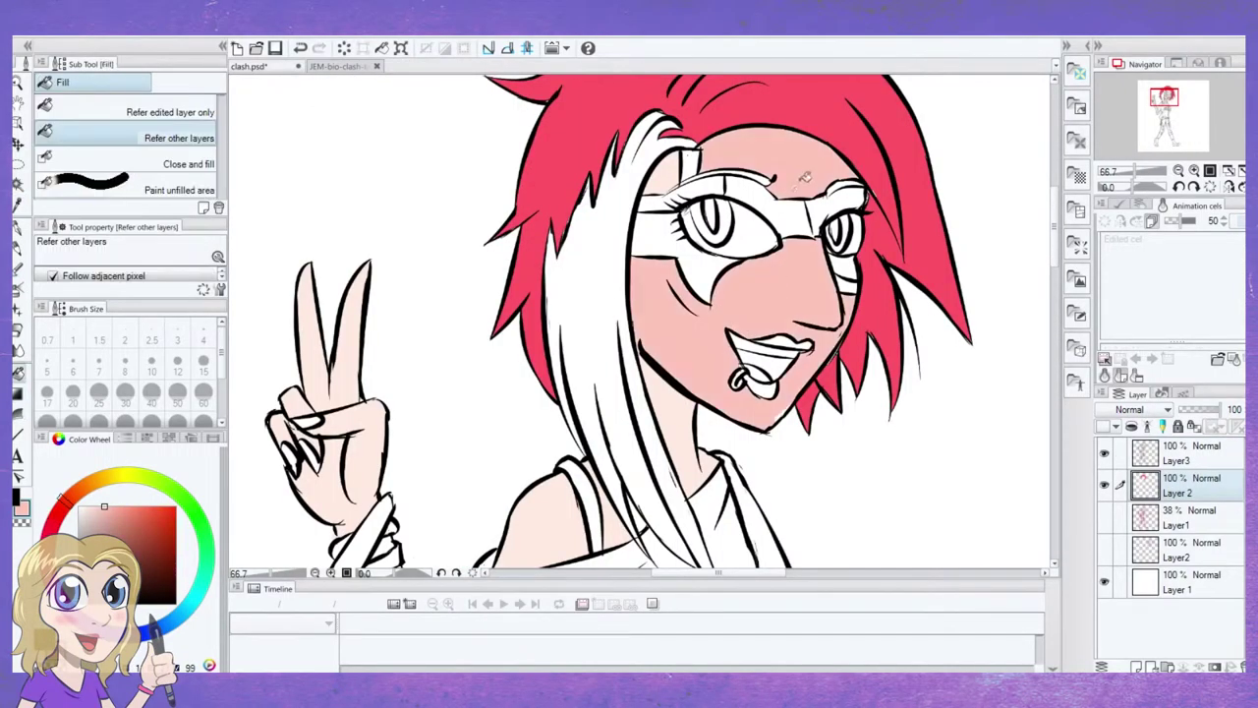
{"action": "left_click", "coordinate": [678, 443]}
{"action": "left_click", "coordinate": [577, 535]}
{"action": "left_click", "coordinate": [350, 384]}
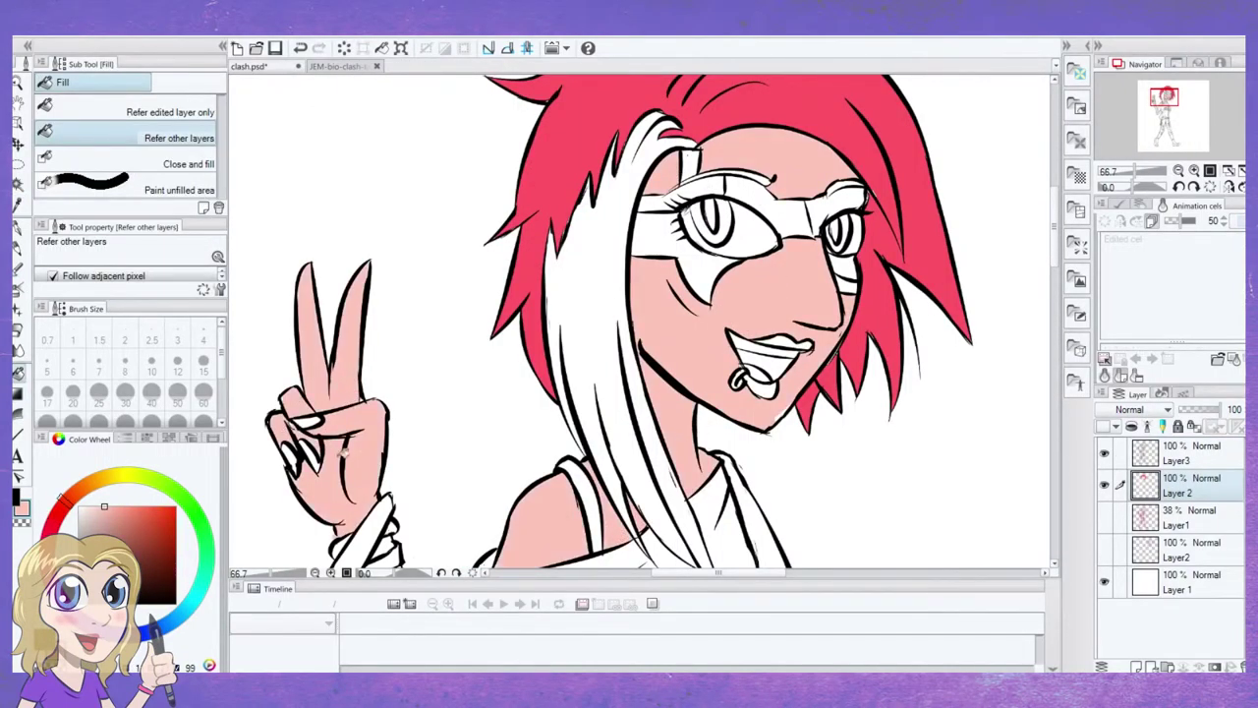
Fill the raised forearm and the fist gripping the bag strap with the same skin tone
{"action": "scroll", "coordinate": [294, 432], "scroll_direction": "down", "scroll_amount": 5}
{"action": "key", "text": "g"}
{"action": "key", "text": "g"}
{"action": "left_click", "coordinate": [456, 424]}
{"action": "left_click", "coordinate": [820, 388]}
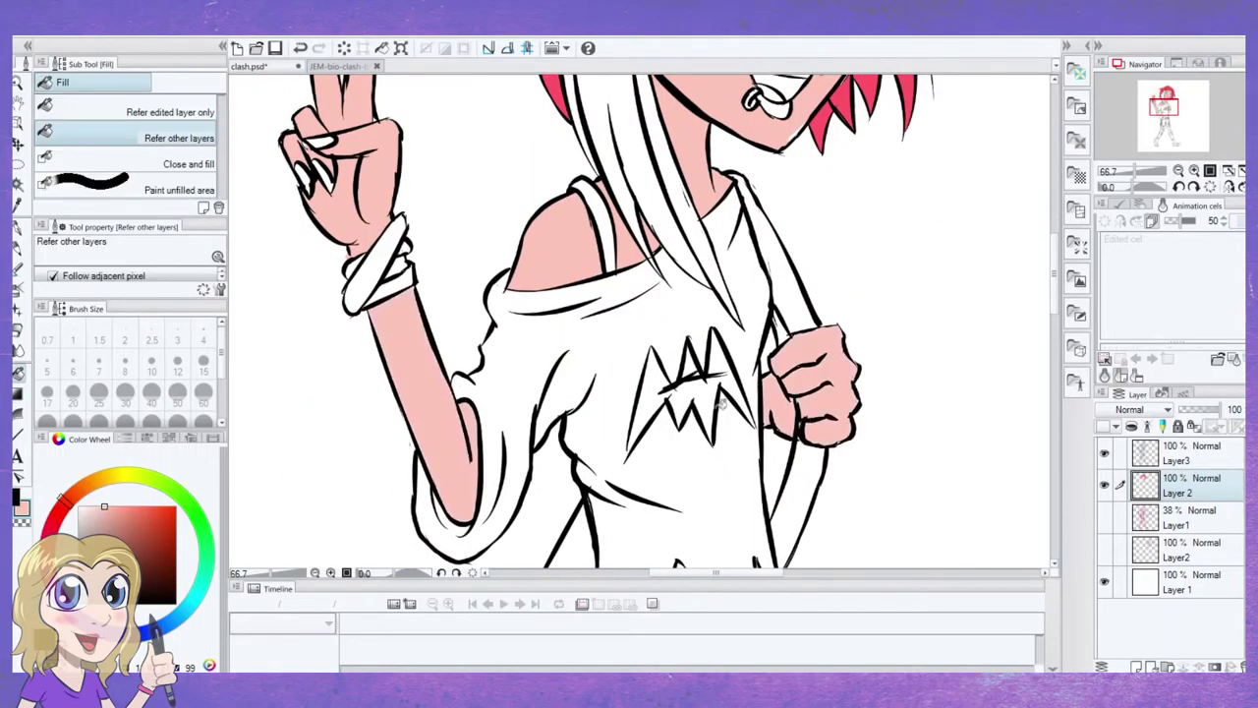
Sample the teal streak from the reference and fill the long front hair strand with it
{"action": "key", "text": "ctrl+minus"}
{"action": "key", "text": "ctrl+Tab"}
{"action": "left_click", "coordinate": [544, 243], "text": "alt"}
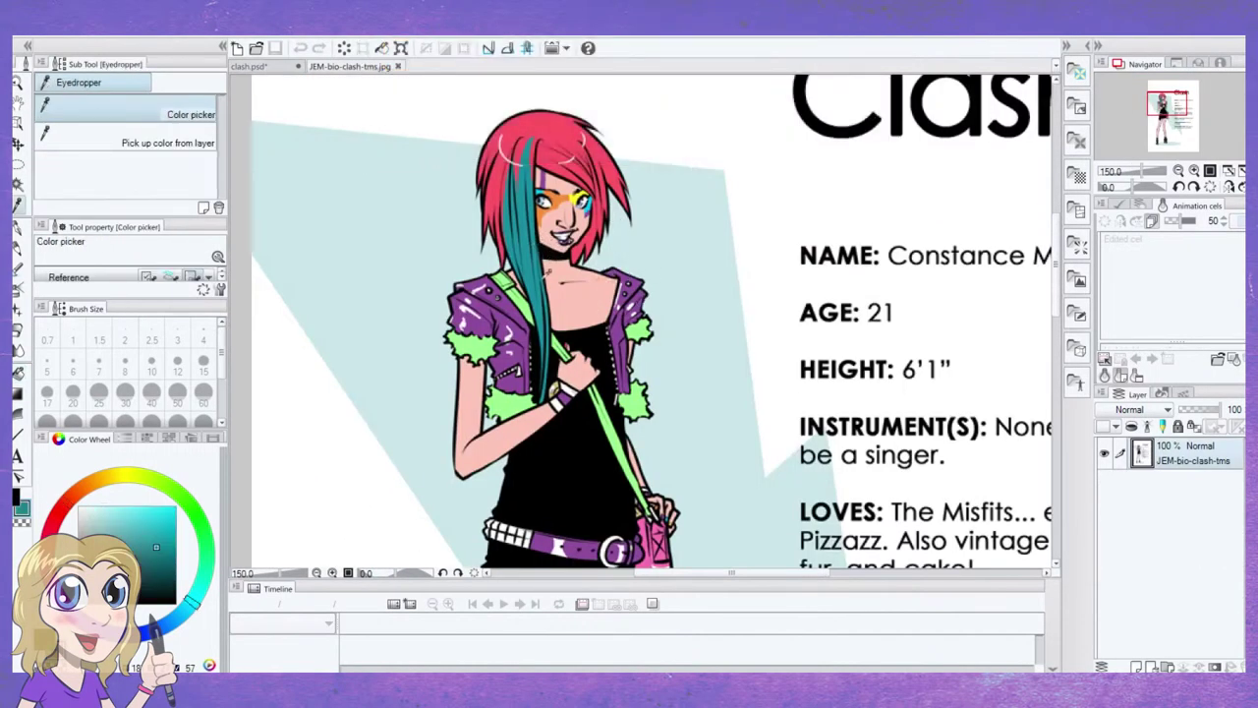
{"action": "key", "text": "ctrl+Tab"}
{"action": "left_click_drag", "start_coordinate": [648, 224], "coordinate": [636, 186]}
{"action": "key", "text": "ctrl+plus"}
Sample the purple of the reference's jacket and fill the upper and lower lips with it
{"action": "key", "text": "ctrl+Tab"}
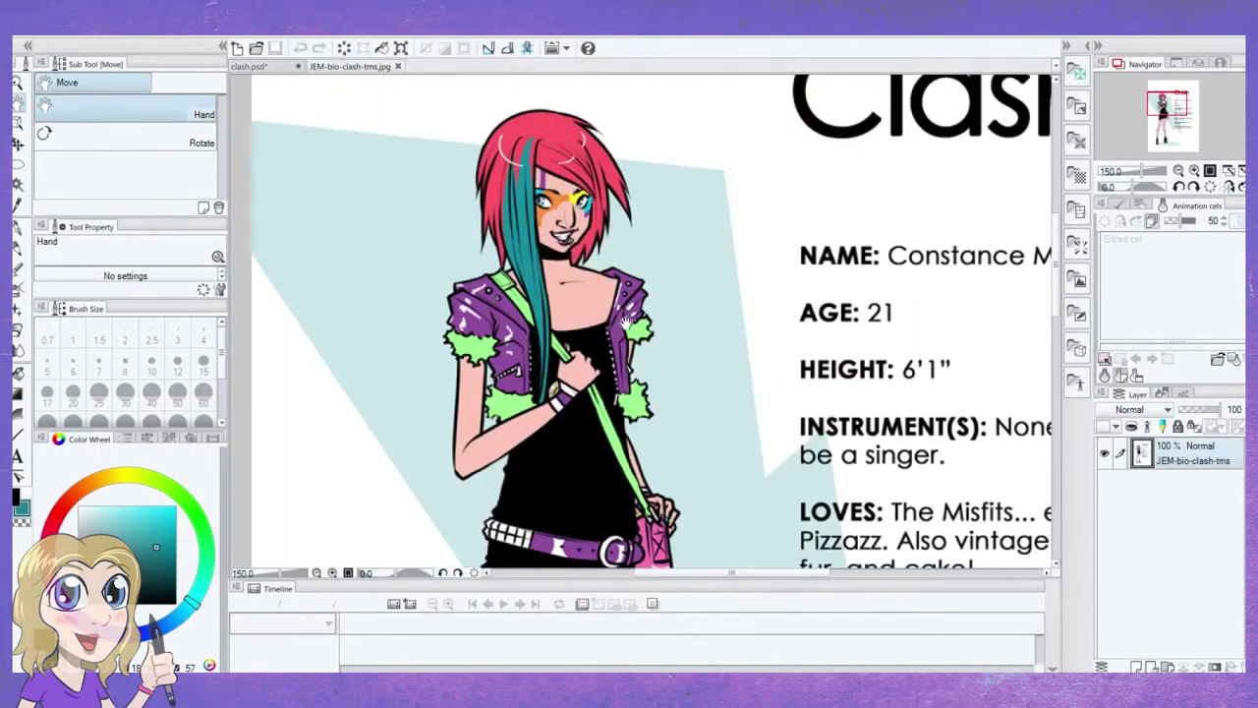
{"action": "left_click", "coordinate": [625, 323], "text": "alt"}
{"action": "key", "text": "ctrl+Tab"}
{"action": "key", "text": "g"}
{"action": "key", "text": "g"}
{"action": "left_click", "coordinate": [733, 354]}
{"action": "left_click", "coordinate": [707, 398]}
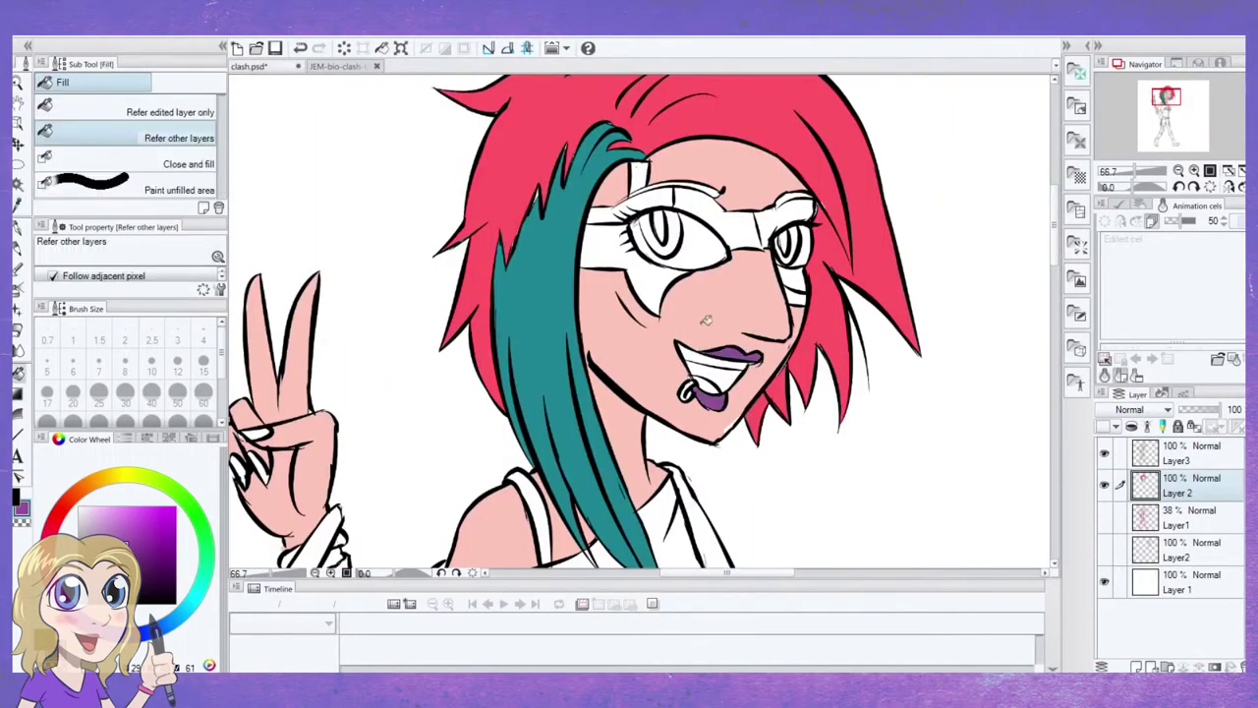
Fill the lower bracelet on the raised wrist with purple
{"action": "scroll", "coordinate": [706, 319], "scroll_direction": "down", "scroll_amount": 5}
{"action": "key", "text": "ctrl+minus"}
{"action": "key", "text": "g"}
{"action": "key", "text": "g"}
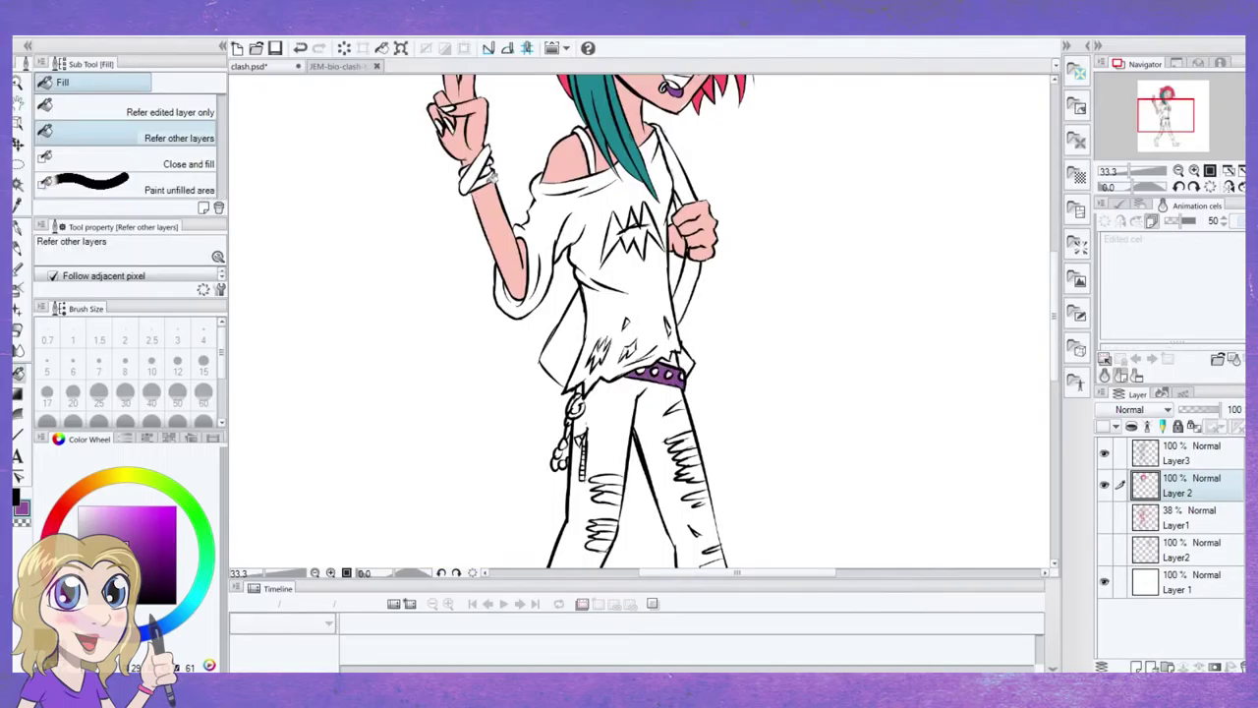
{"action": "left_click", "coordinate": [481, 181]}
Sample the skin tone from the drawing and fill the torn holes near the shirt's hem with it
{"action": "left_click", "coordinate": [530, 202], "text": "alt"}
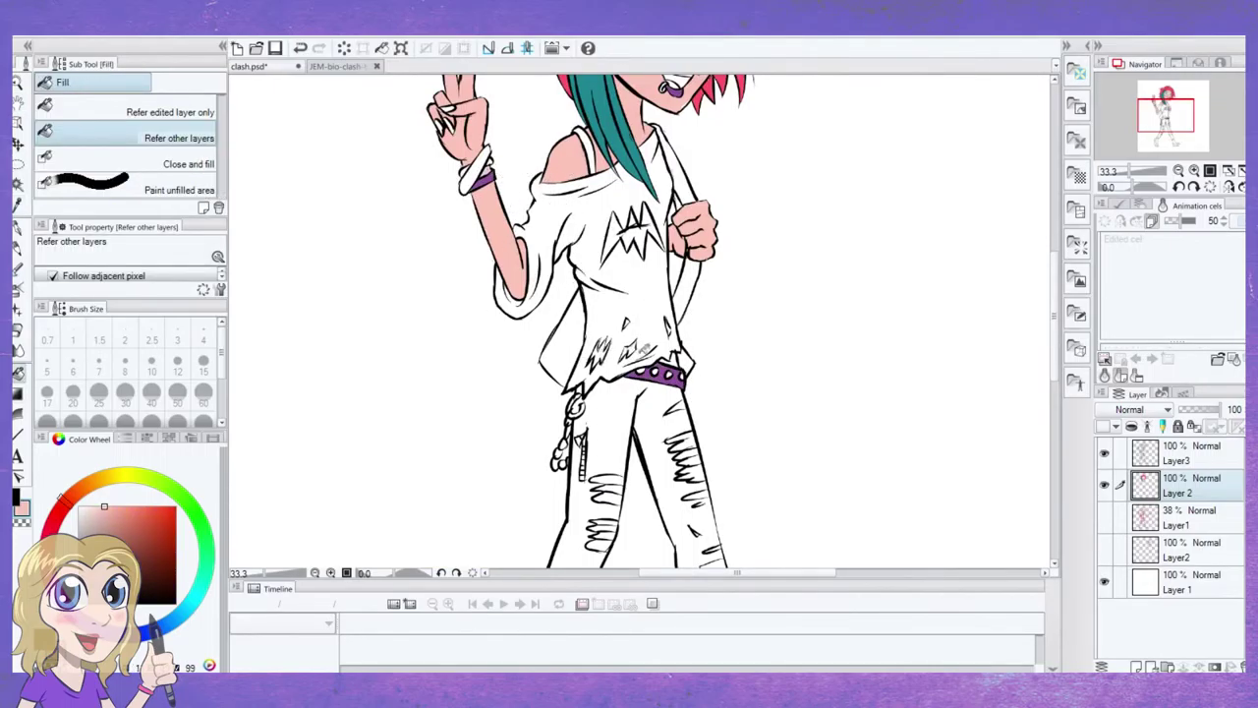
{"action": "left_click", "coordinate": [601, 352]}
{"action": "scroll", "coordinate": [634, 277], "scroll_direction": "up", "scroll_amount": 4}
Draw a choker across the neck with the G-pen on Layer3, and fill it and the shoulder strap black on Layer 2
{"action": "key", "text": "p"}
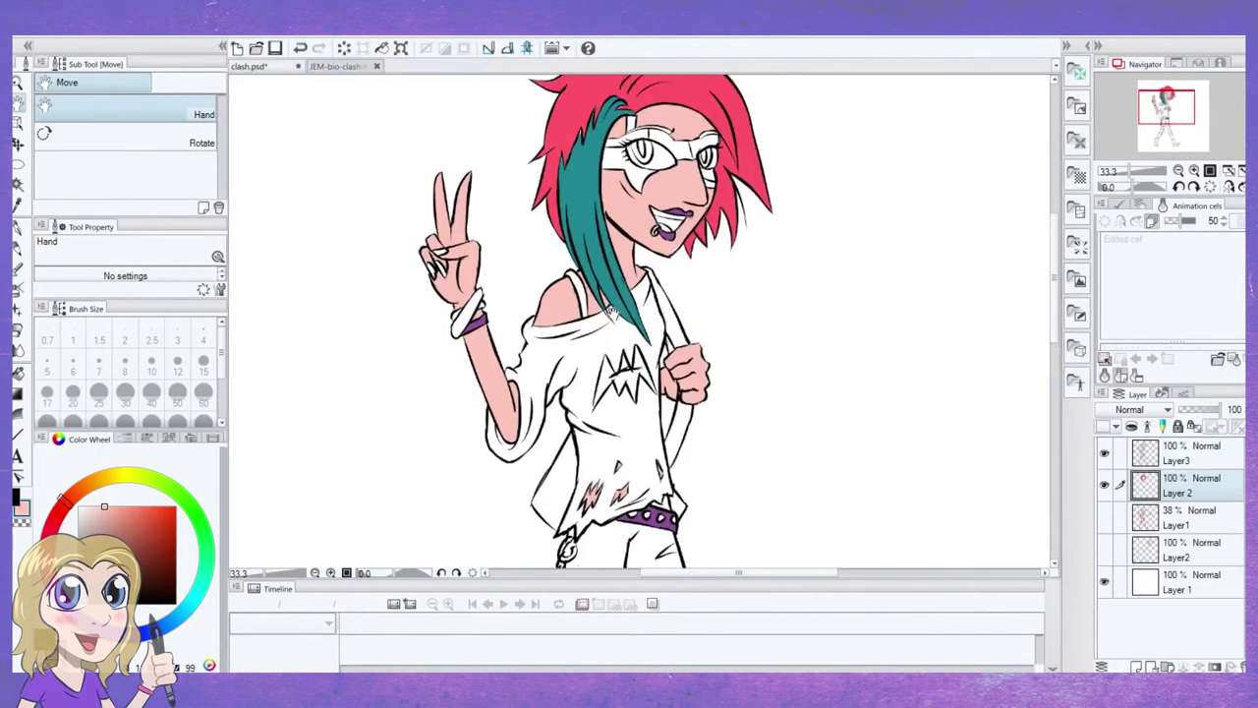
{"action": "scroll", "coordinate": [601, 316], "scroll_direction": "up", "scroll_amount": 3}
{"action": "key", "text": "p"}
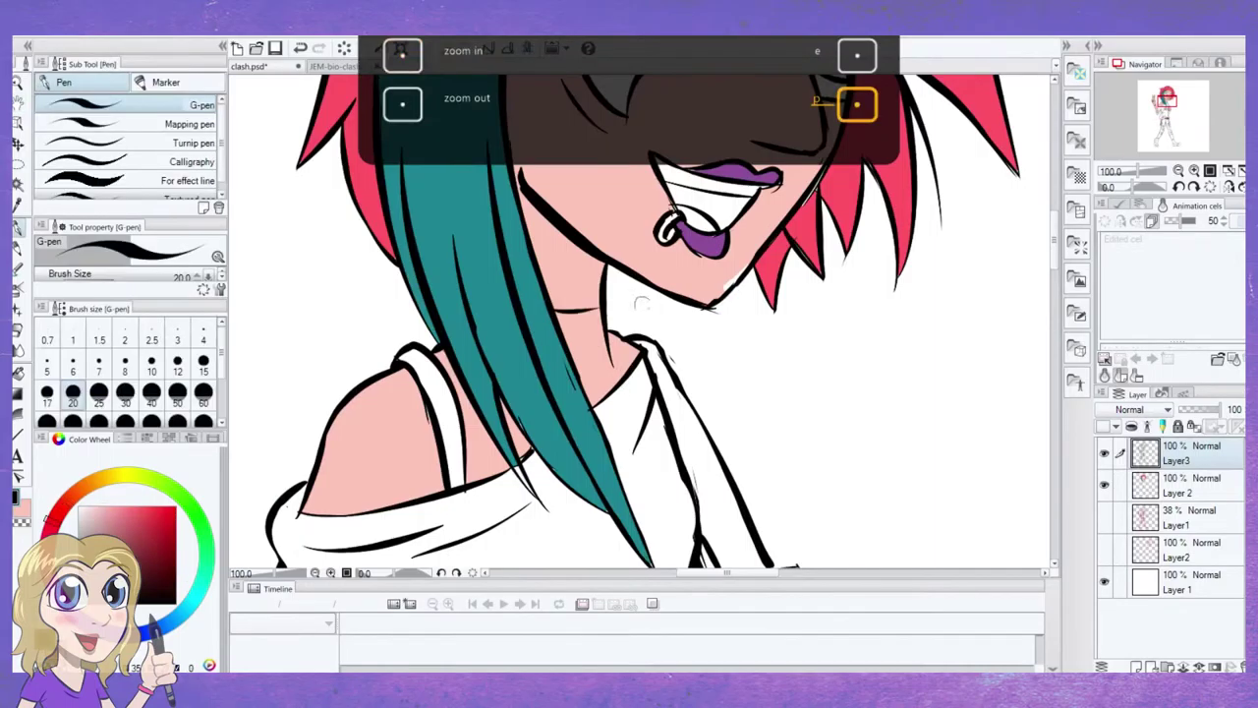
{"action": "left_click_drag", "start_coordinate": [562, 329], "coordinate": [603, 324]}
{"action": "left_click_drag", "start_coordinate": [543, 280], "coordinate": [601, 285]}
{"action": "left_click", "coordinate": [1209, 487]}
{"action": "key", "text": "g"}
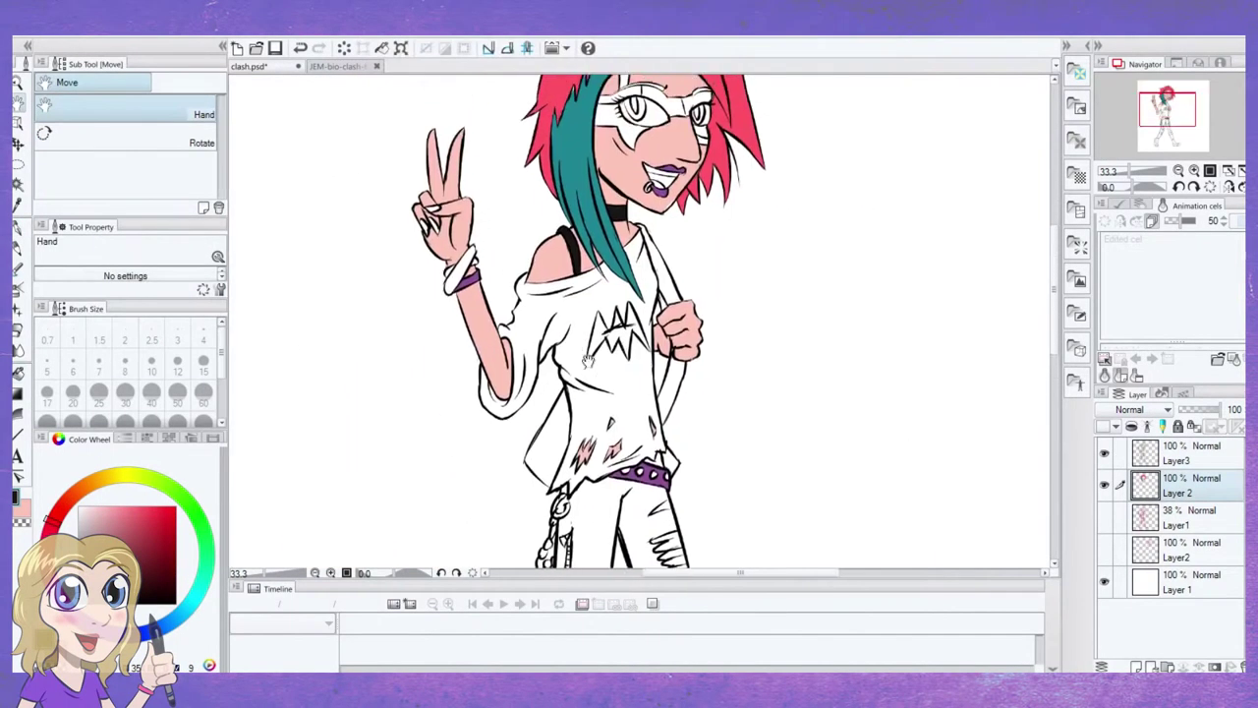
Check the Clash reference in Chrome, and fill the wristband, bag strap and zigzag shirt emblem with light green
{"action": "key", "text": "alt+Tab"}
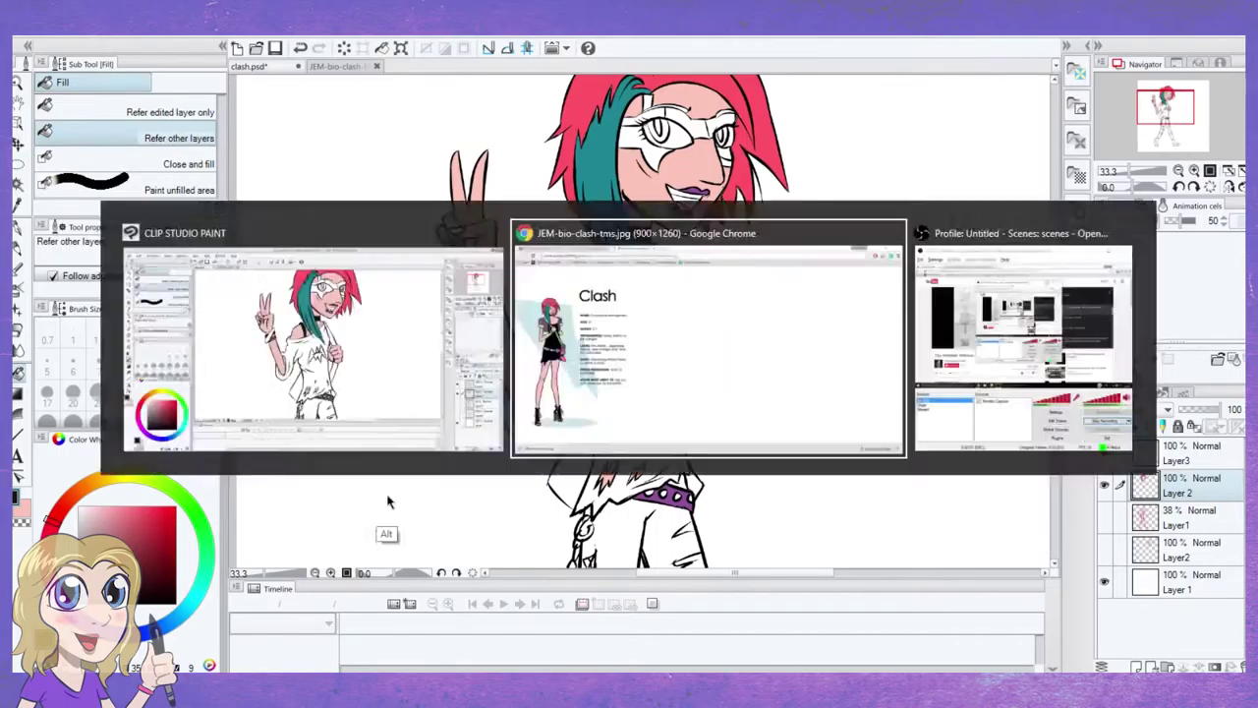
{"action": "left_click", "coordinate": [326, 347]}
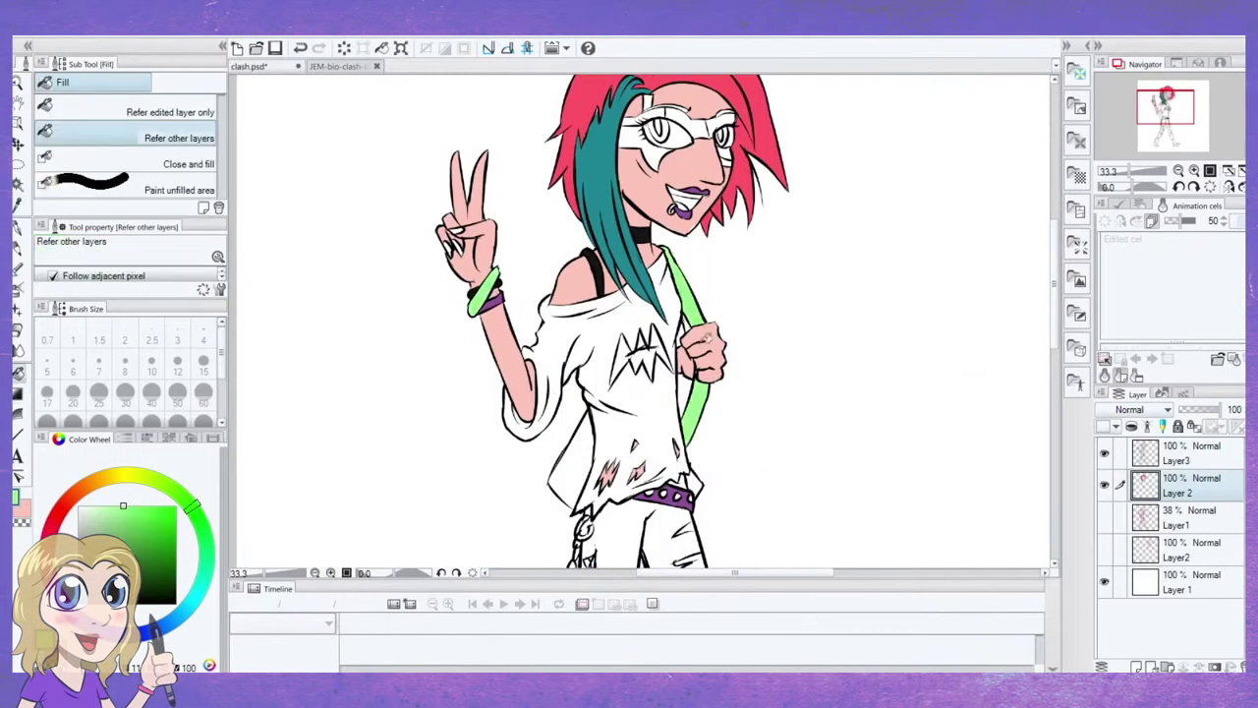
{"action": "left_click", "coordinate": [647, 406]}
{"action": "key", "text": "ctrl+z"}
{"action": "left_click", "coordinate": [631, 358]}
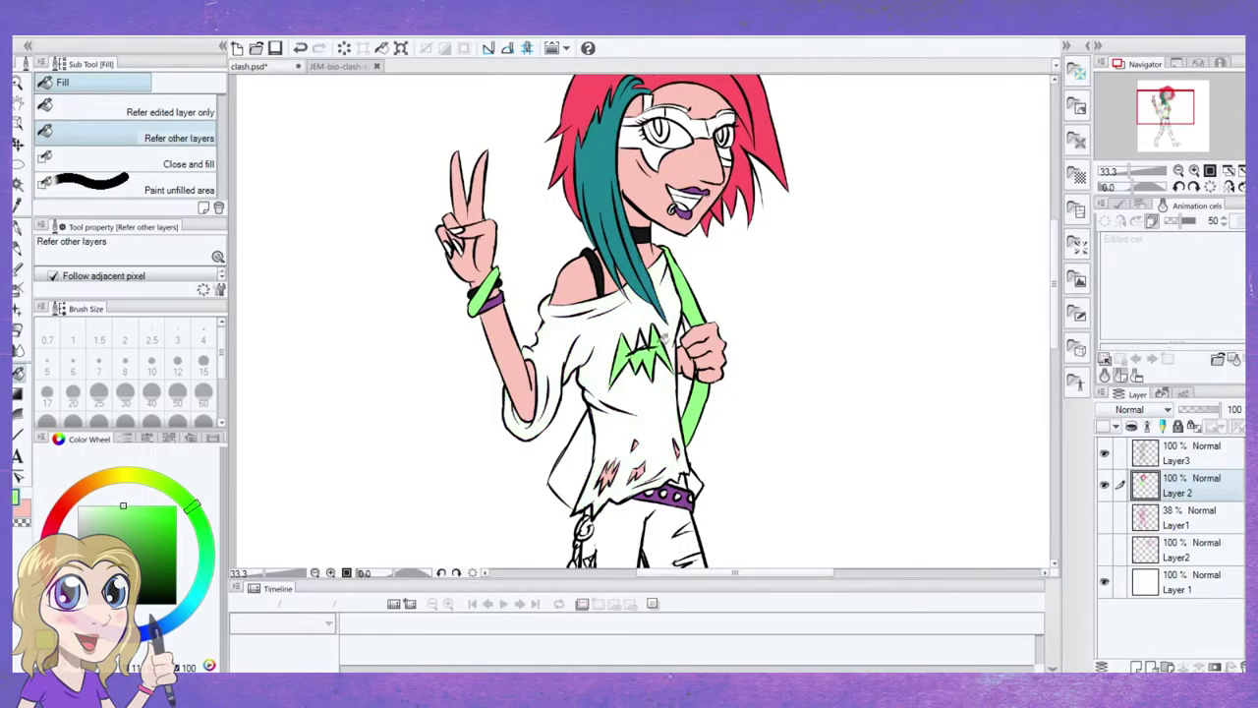
Sample black and fill both legs of the ripped trousers and both shoes with it
{"action": "scroll", "coordinate": [639, 324], "scroll_direction": "down", "scroll_amount": 5}
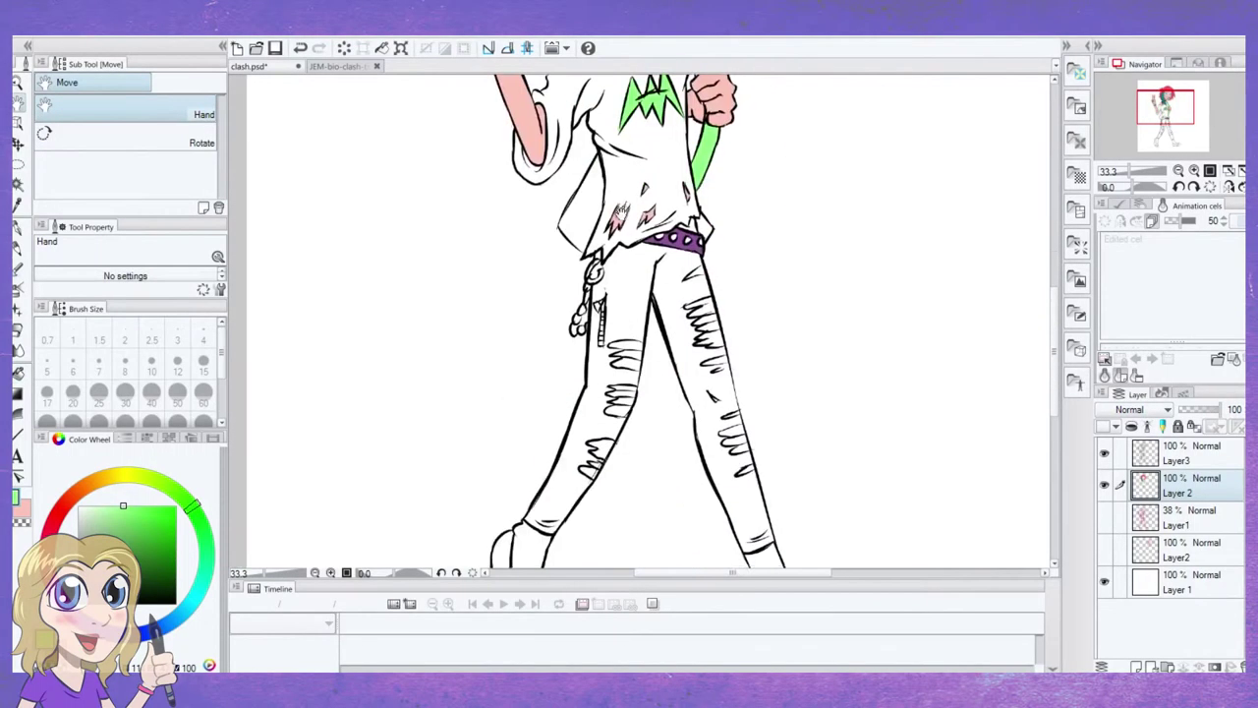
{"action": "scroll", "coordinate": [639, 324], "scroll_direction": "up", "scroll_amount": 3}
{"action": "key", "text": "i"}
{"action": "key", "text": "g"}
{"action": "left_click", "coordinate": [678, 471]}
{"action": "scroll", "coordinate": [678, 437], "scroll_direction": "down", "scroll_amount": 5}
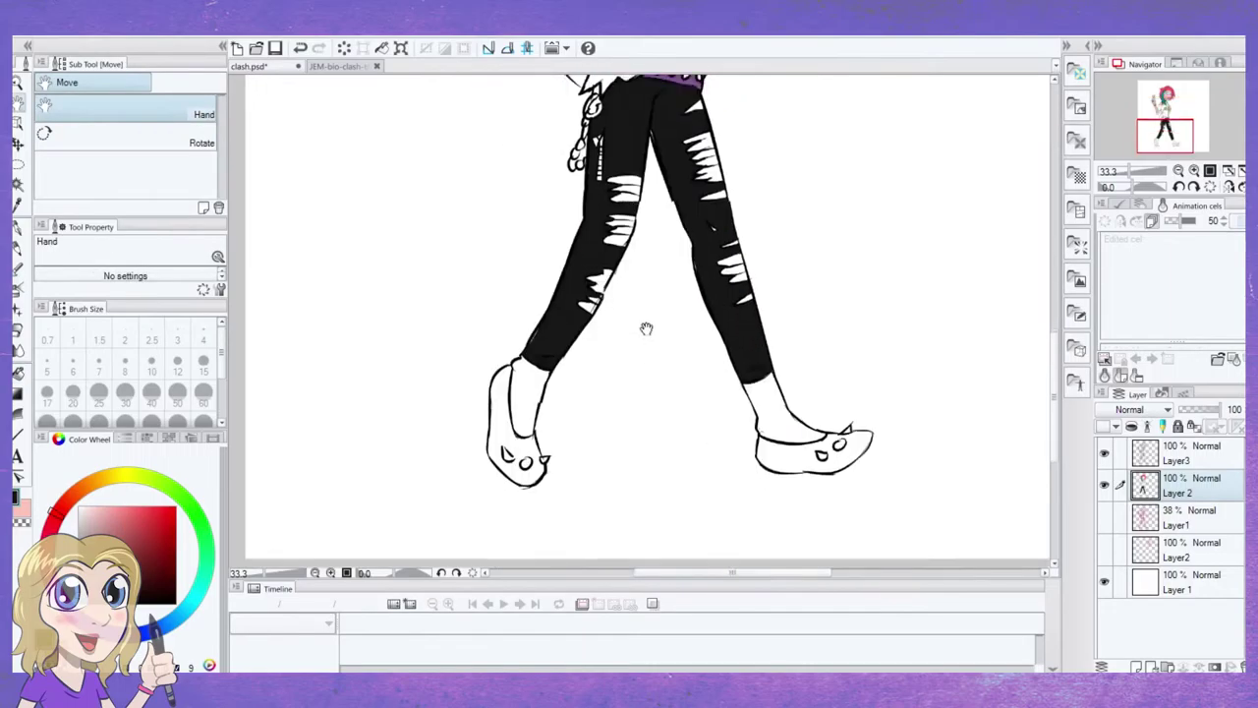
{"action": "scroll", "coordinate": [646, 328], "scroll_direction": "up", "scroll_amount": 2}
Fill the bare ankles and the lower rips of both trouser legs with the skin tone
{"action": "key", "text": "g"}
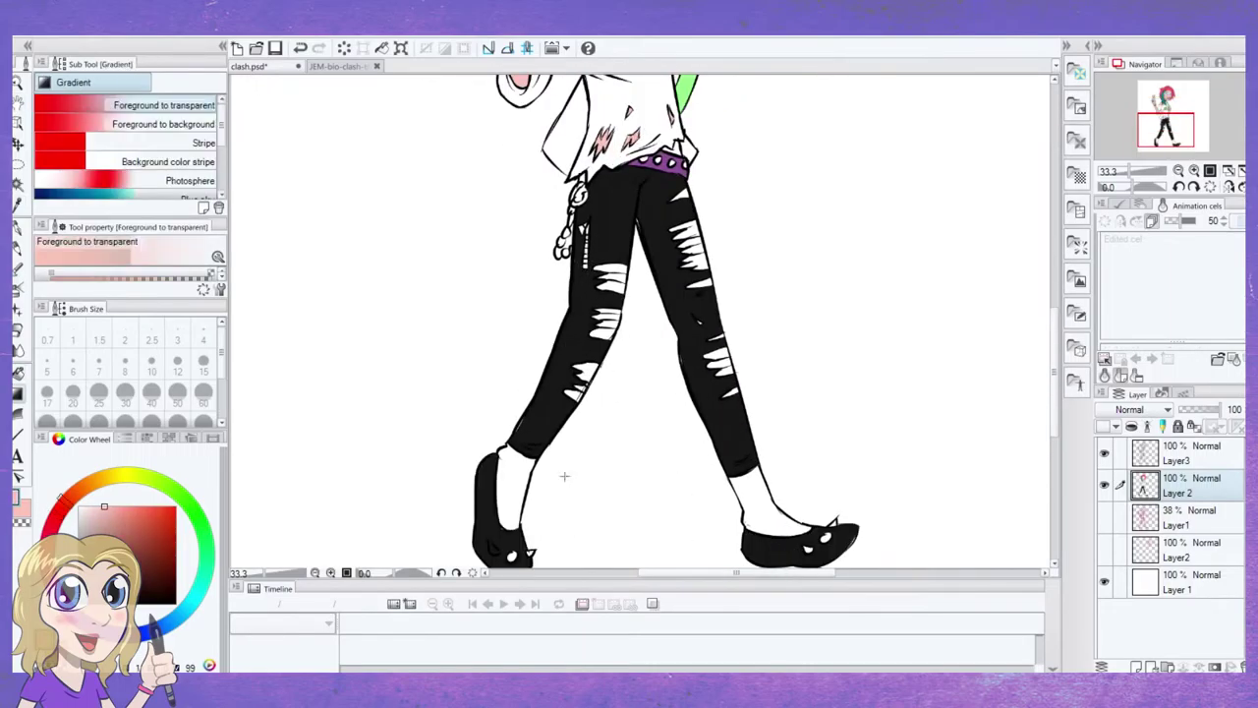
{"action": "key", "text": "g"}
{"action": "left_click", "coordinate": [511, 491]}
{"action": "left_click", "coordinate": [771, 506]}
{"action": "left_click", "coordinate": [737, 392]}
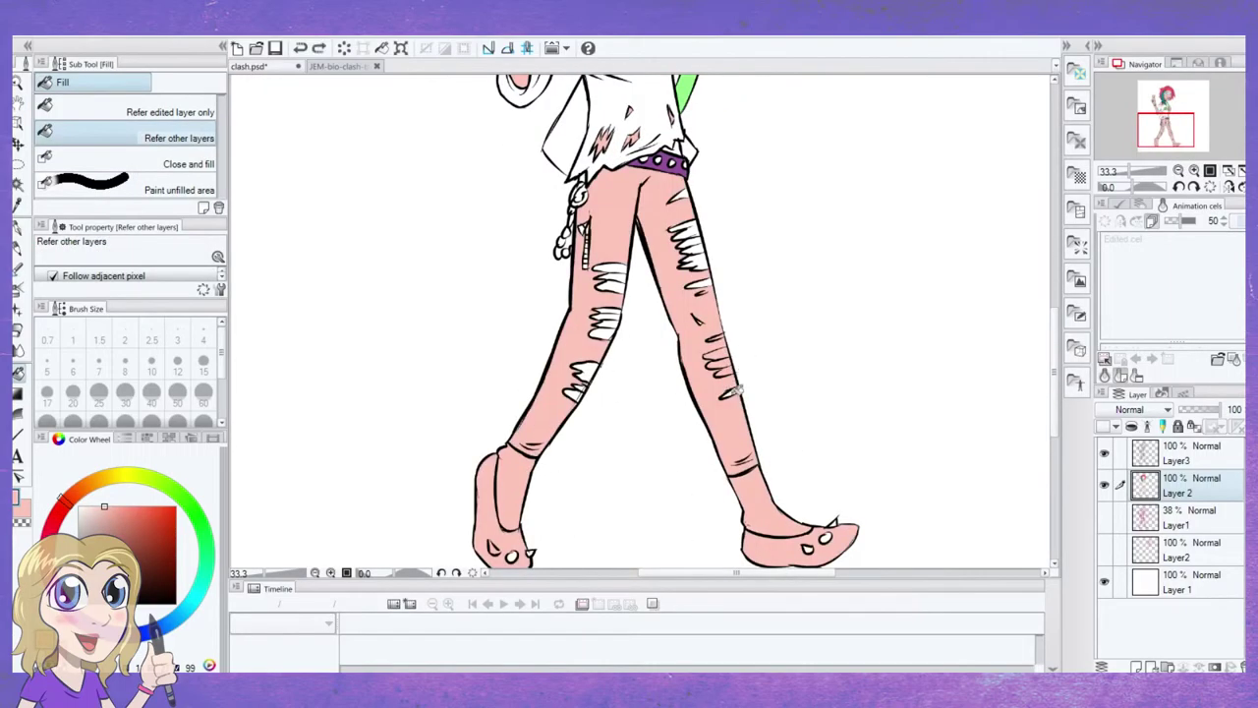
{"action": "key", "text": "ctrl+z"}
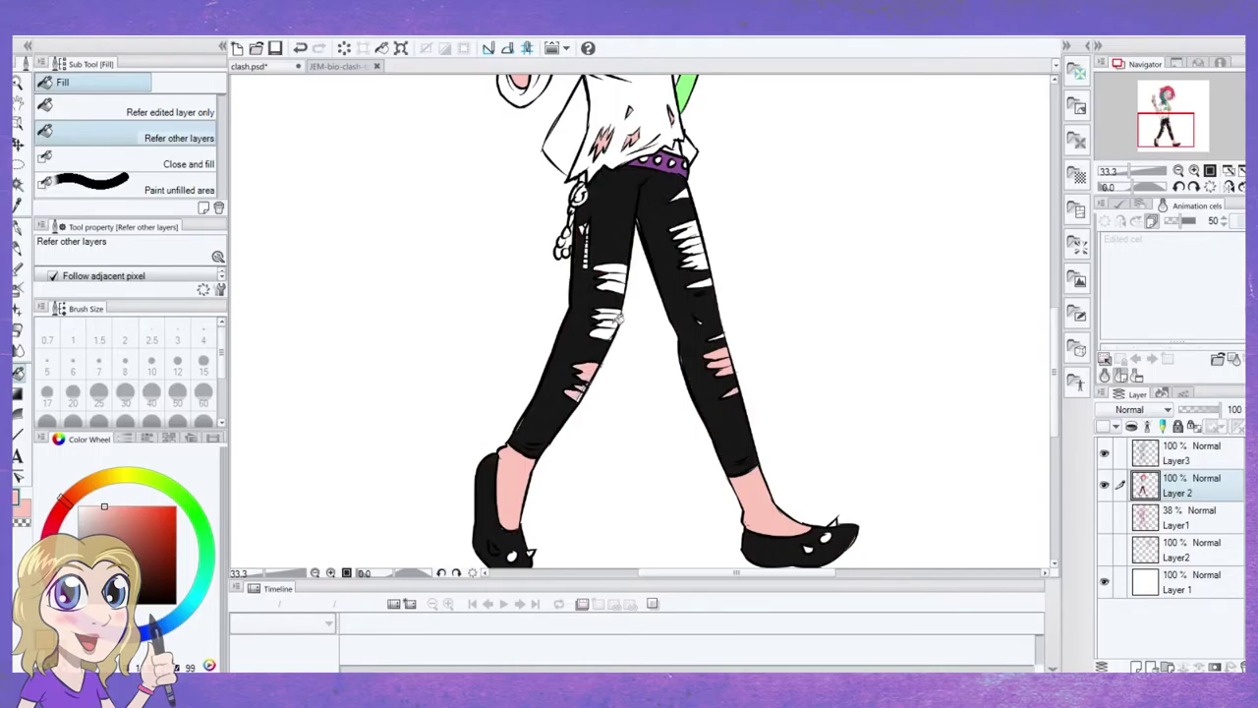
Fill the remaining knee and thigh rips of the trousers with the skin tone
{"action": "left_click", "coordinate": [617, 316]}
{"action": "key", "text": "ctrl+z"}
{"action": "left_click", "coordinate": [618, 312]}
{"action": "scroll", "coordinate": [623, 263], "scroll_direction": "up", "scroll_amount": 2}
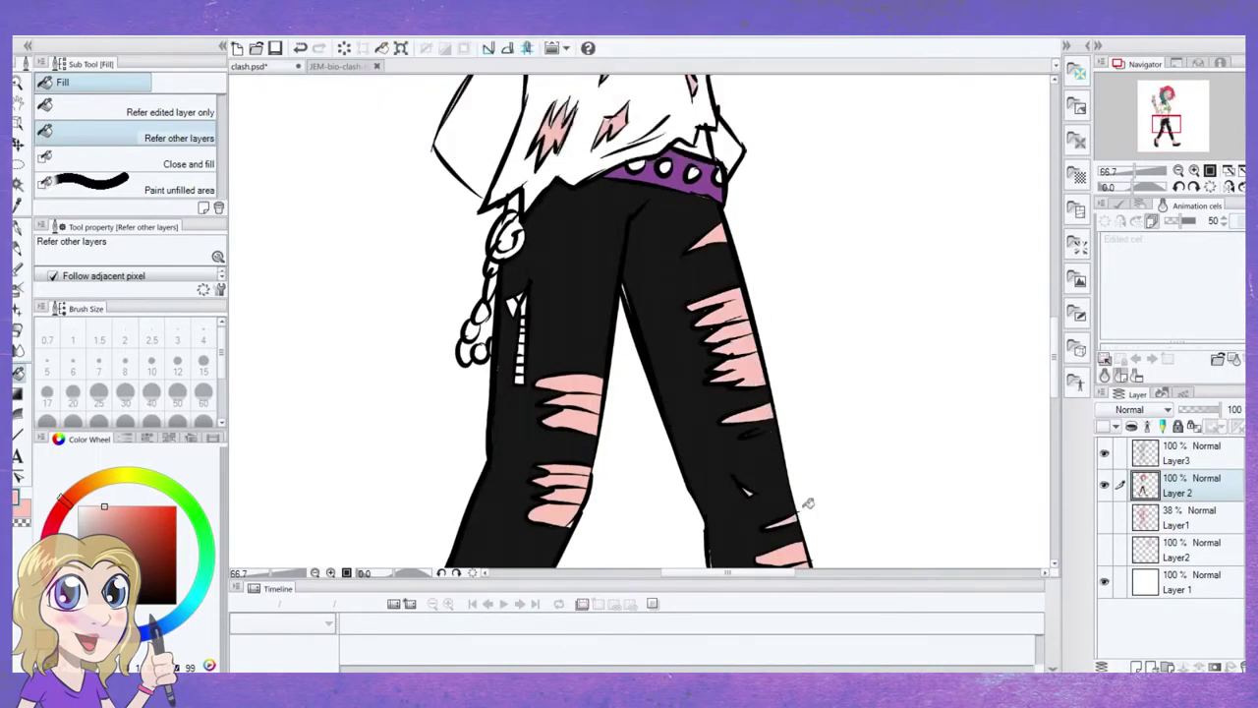
Touch up the edges of the trouser rips with the G-pen, alternating between sampled black and the skin tone
{"action": "key", "text": "p"}
{"action": "left_click_drag", "start_coordinate": [724, 565], "coordinate": [679, 416]}
{"action": "key", "text": "p"}
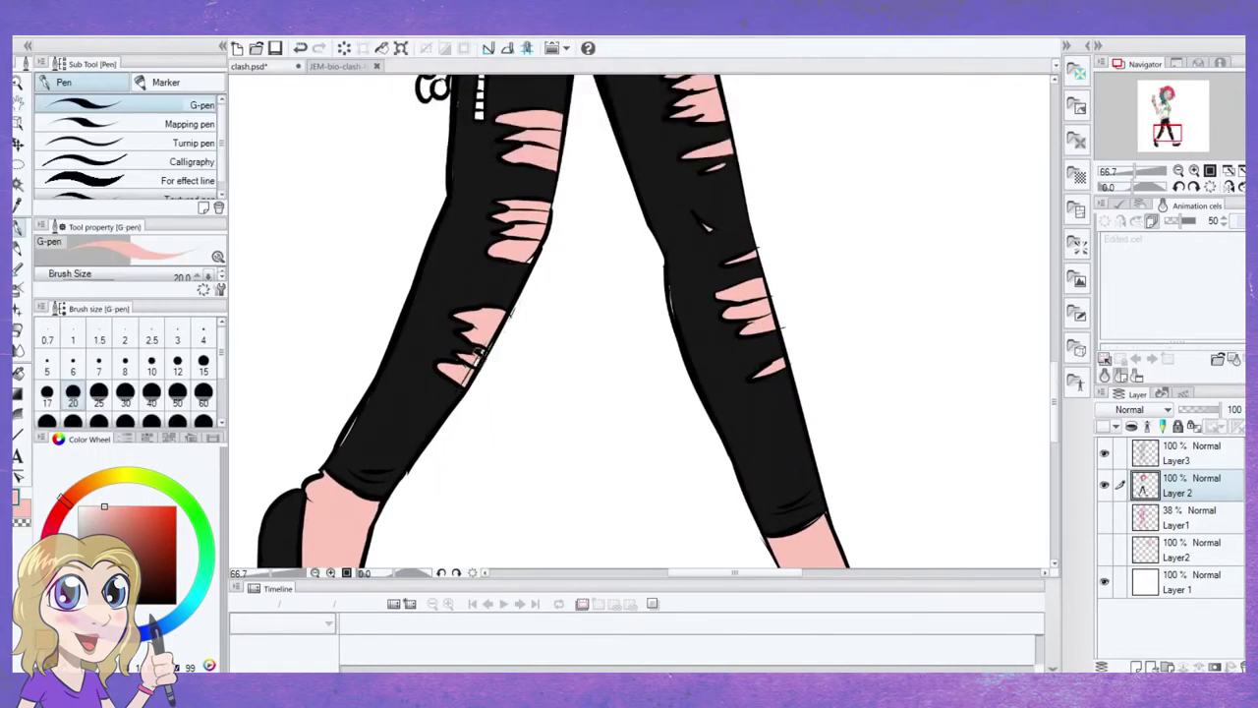
{"action": "key", "text": "i"}
{"action": "left_click", "coordinate": [477, 356]}
{"action": "key", "text": "p"}
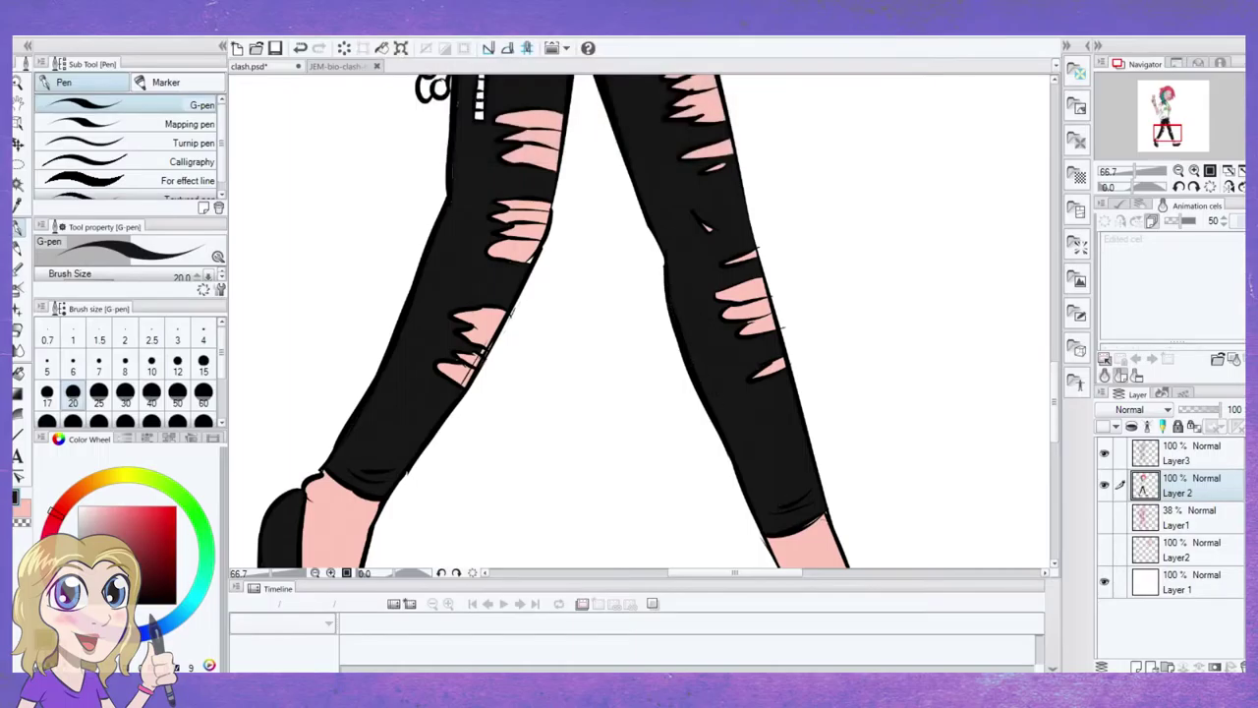
{"action": "key", "text": "ctrl+minus"}
{"action": "key", "text": "ctrl+plus"}
{"action": "key", "text": "i"}
{"action": "left_click", "coordinate": [570, 421]}
{"action": "key", "text": "p"}
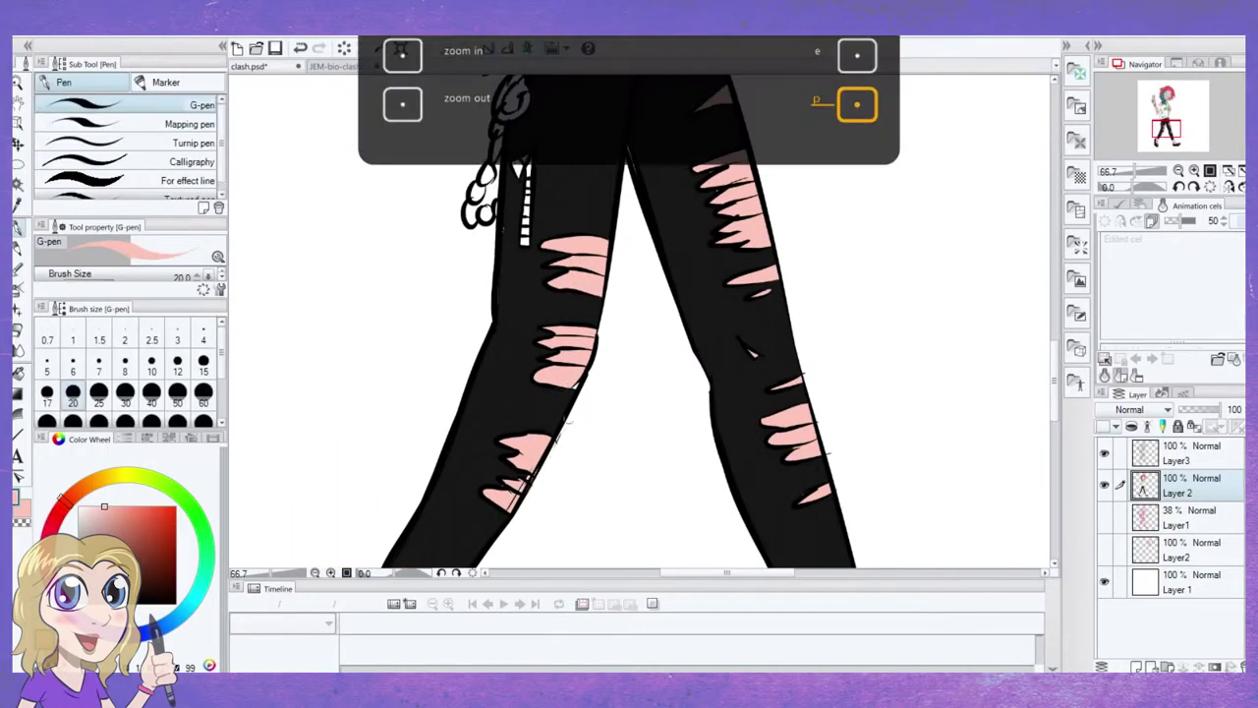
Paint the unfilled gaps around the hip chain and beside the belt black with the G-pen
{"action": "left_click_drag", "start_coordinate": [550, 128], "coordinate": [553, 354]}
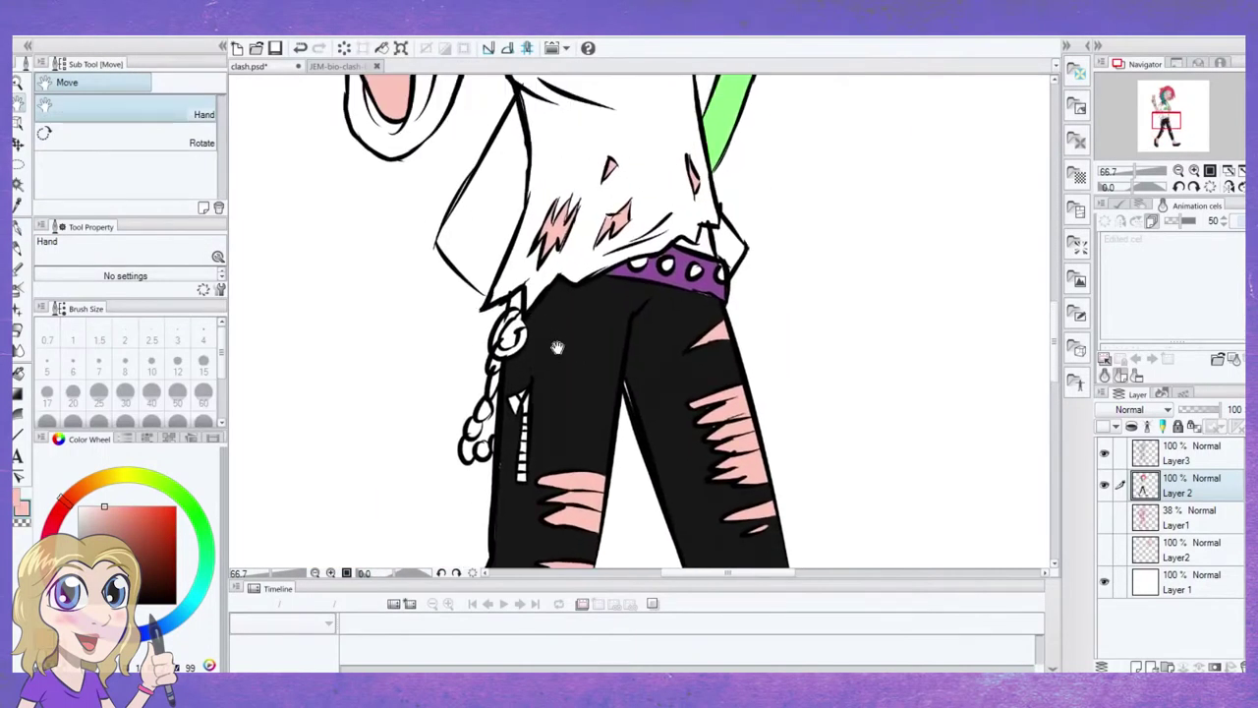
{"action": "key", "text": "p"}
{"action": "key", "text": "x"}
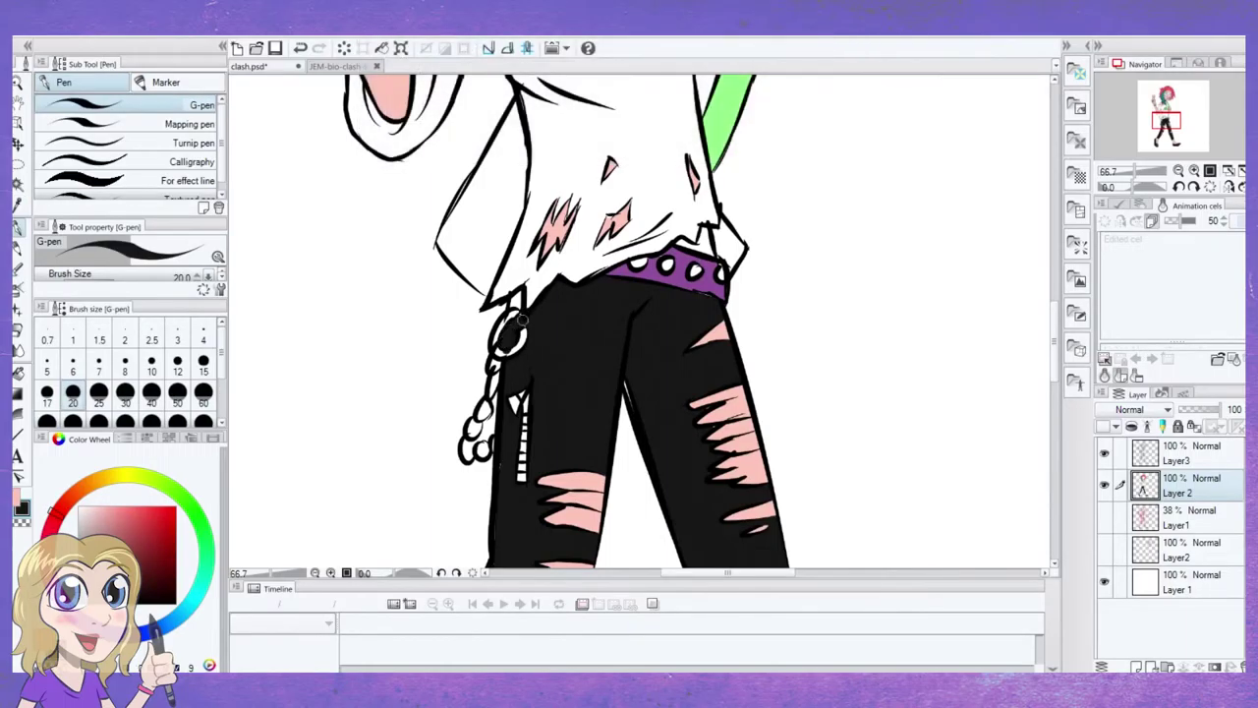
{"action": "key", "text": "ctrl+minus"}
{"action": "key", "text": "ctrl+plus"}
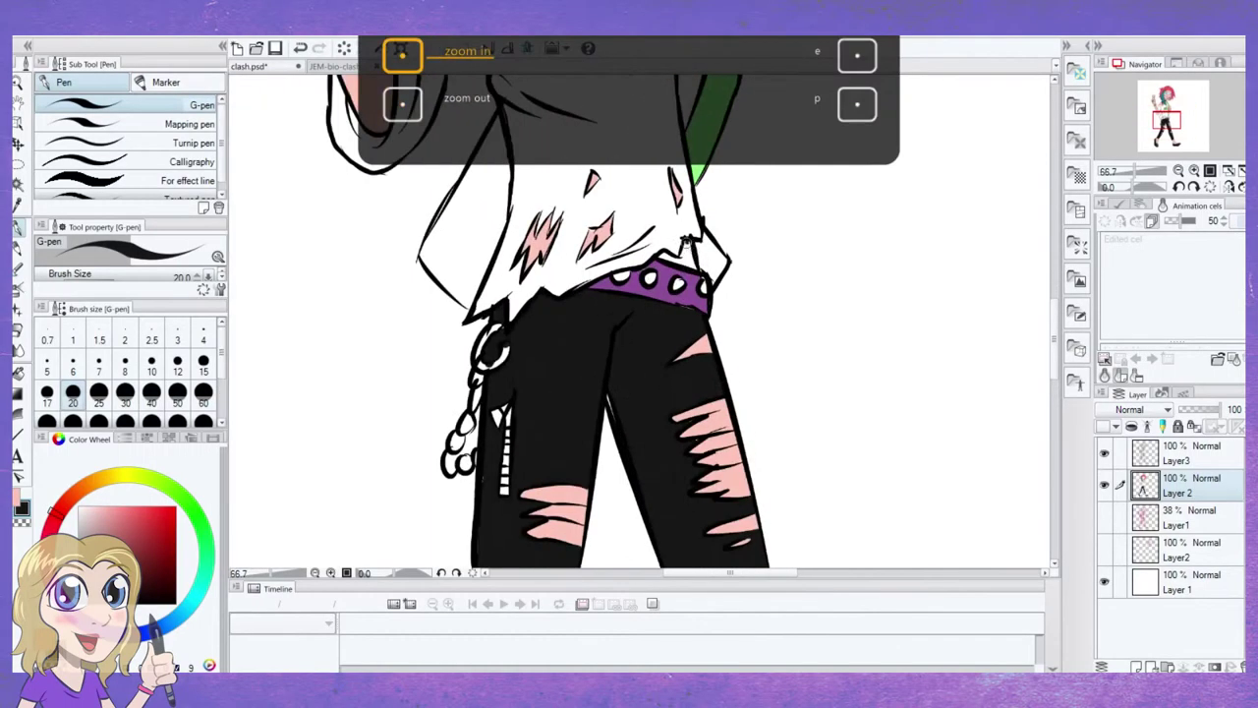
Sample the pink of the reference's bag and fill the bag areas showing on both sides of the shirt with it
{"action": "key", "text": "ctrl+minus"}
{"action": "key", "text": "ctrl+minus"}
{"action": "key", "text": "h"}
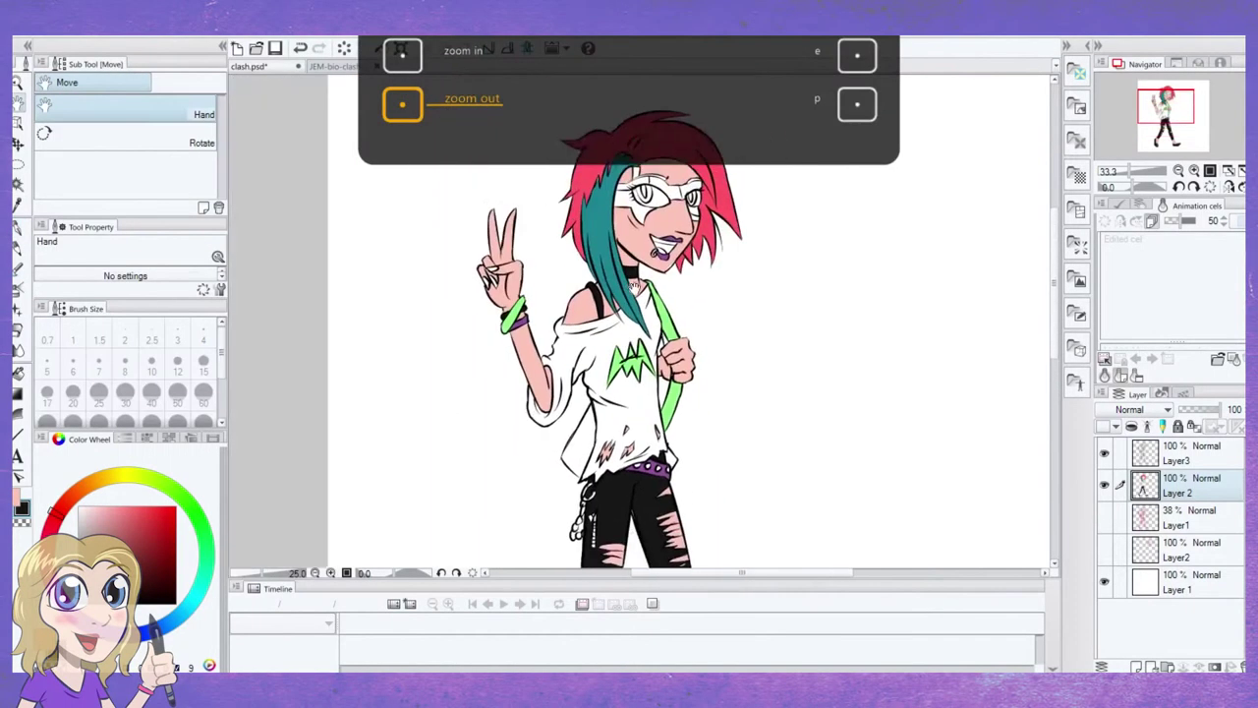
{"action": "key", "text": "ctrl+Tab"}
{"action": "key", "text": "ctrl+plus"}
{"action": "key", "text": "ctrl+plus"}
{"action": "key", "text": "ctrl+minus"}
{"action": "key", "text": "i"}
{"action": "left_click", "coordinate": [610, 428]}
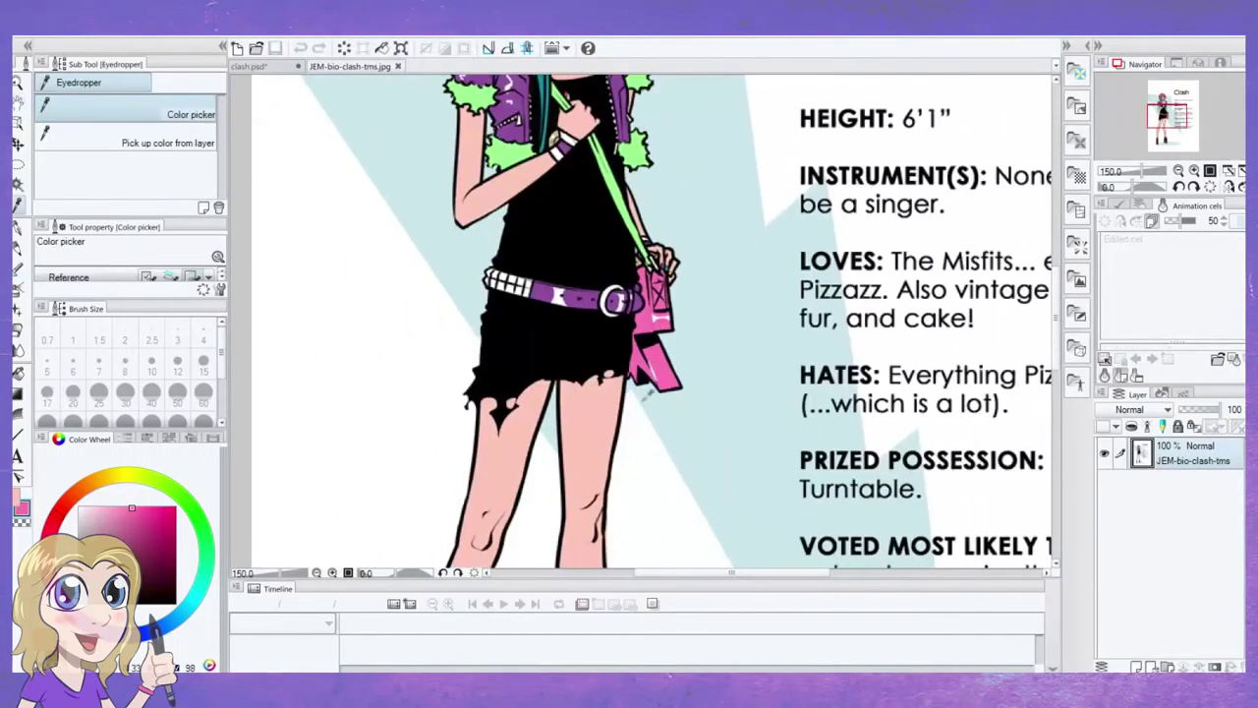
{"action": "key", "text": "ctrl+Tab"}
{"action": "key", "text": "g"}
{"action": "key", "text": "g"}
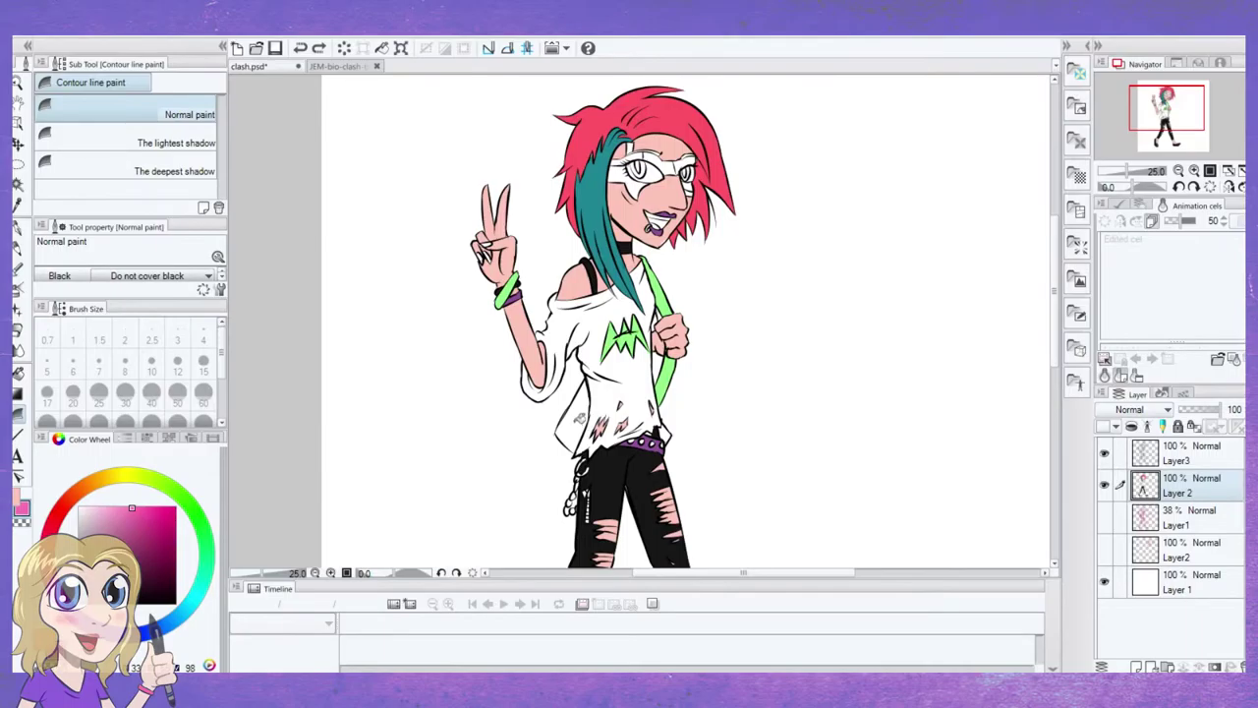
{"action": "key", "text": "ctrl+plus"}
{"action": "key", "text": "ctrl+plus"}
{"action": "key", "text": "ctrl+plus"}
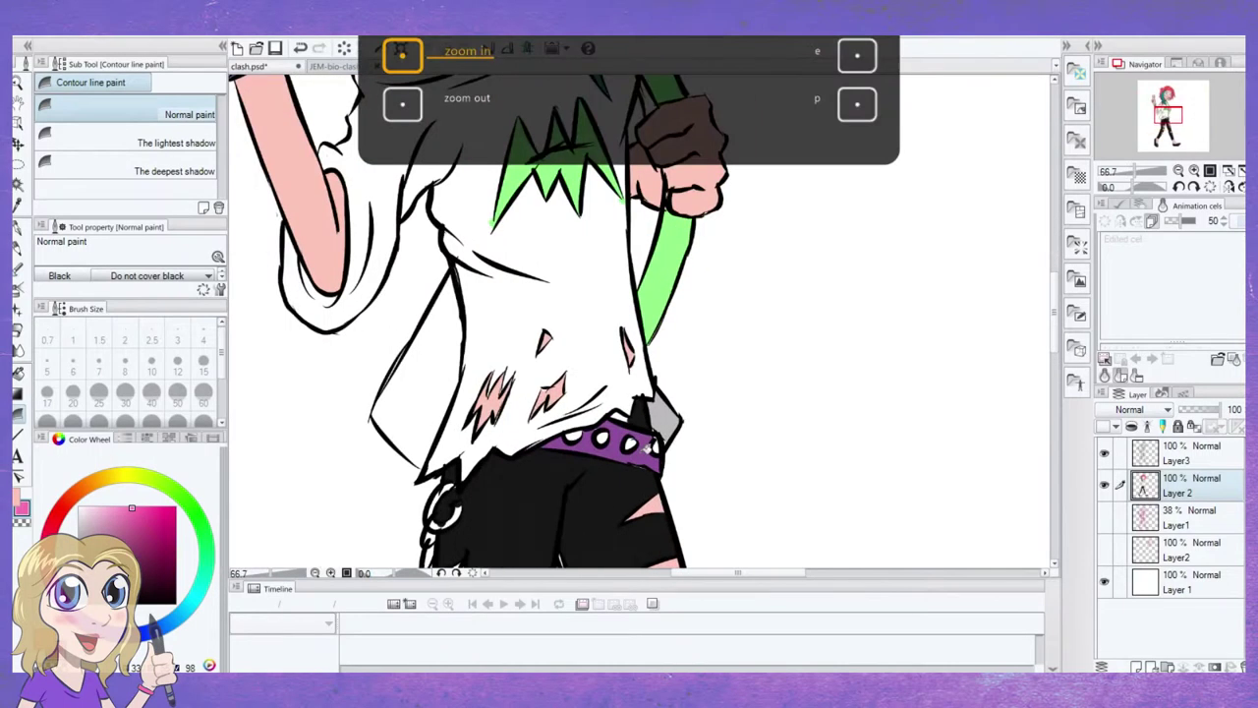
{"action": "key", "text": "p"}
{"action": "key", "text": "g"}
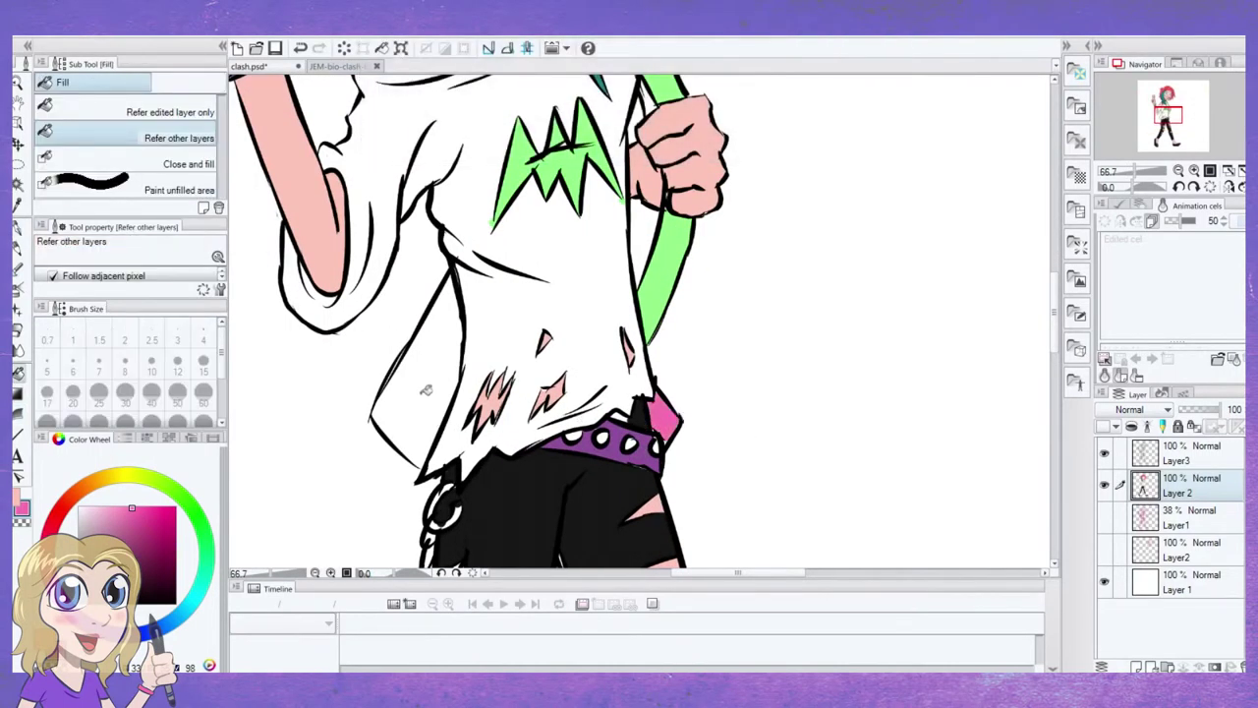
{"action": "left_click", "coordinate": [425, 390]}
Sample the red of the hair and fill both eyebrows with it
{"action": "key", "text": "ctrl+minus"}
{"action": "key", "text": "ctrl+minus"}
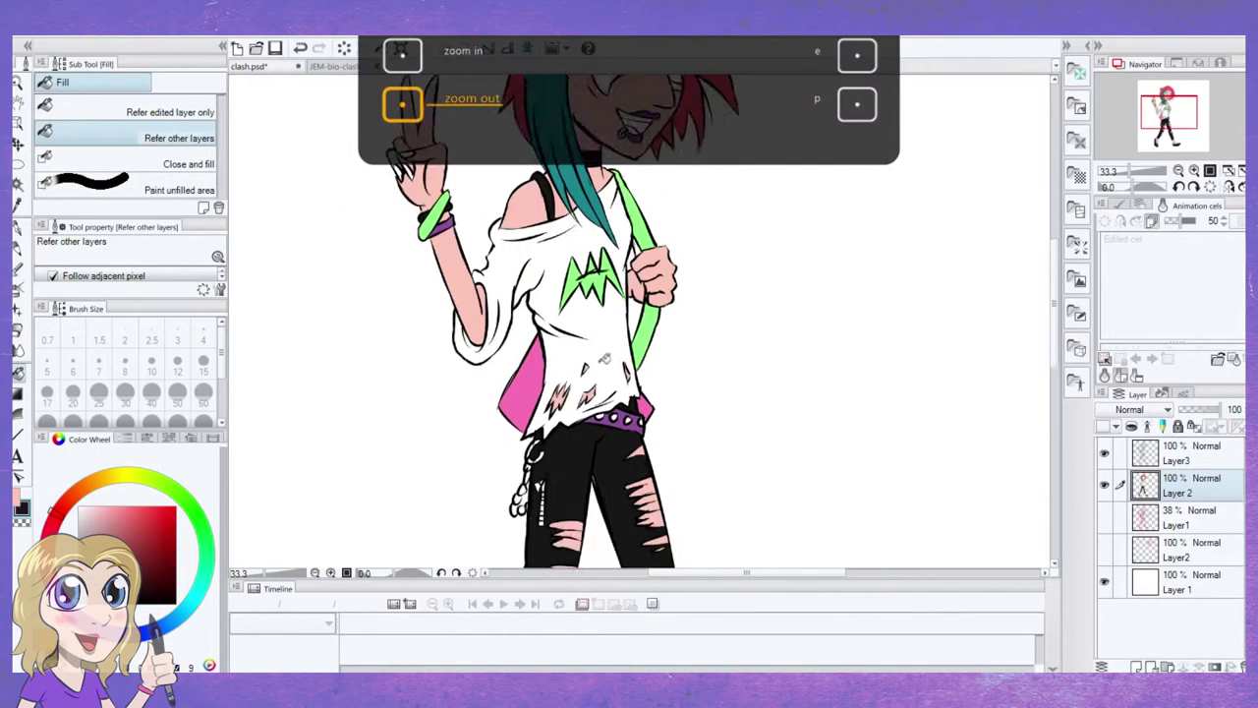
{"action": "left_click_drag", "start_coordinate": [628, 79], "coordinate": [570, 282]}
{"action": "key", "text": "ctrl+plus"}
{"action": "key", "text": "ctrl+plus"}
{"action": "key", "text": "ctrl+plus"}
{"action": "key", "text": "g"}
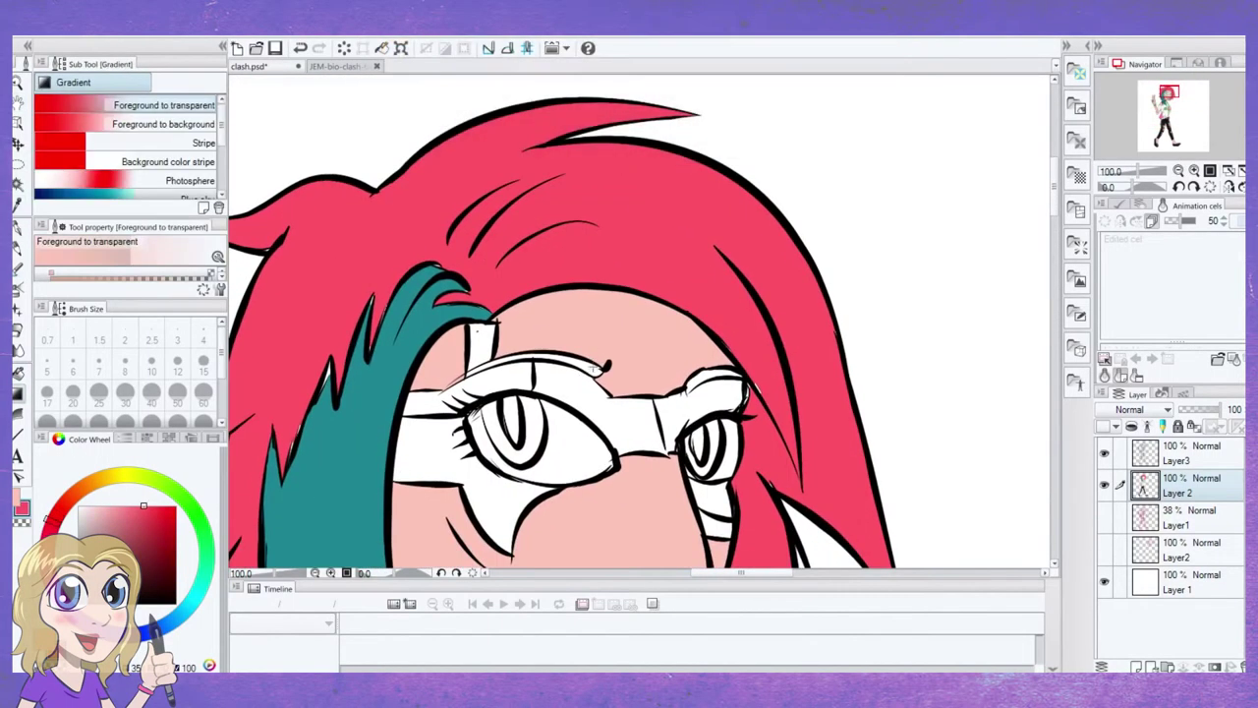
{"action": "key", "text": "g"}
{"action": "left_click", "coordinate": [715, 384]}
{"action": "key", "text": "ctrl+minus"}
{"action": "key", "text": "ctrl+minus"}
{"action": "key", "text": "ctrl+minus"}
Sample the orange eye makeup from the reference and fill the mask shape around the near eye and nose bridge with it
{"action": "key", "text": "ctrl+Tab"}
{"action": "scroll", "coordinate": [638, 324], "scroll_direction": "up", "scroll_amount": 5}
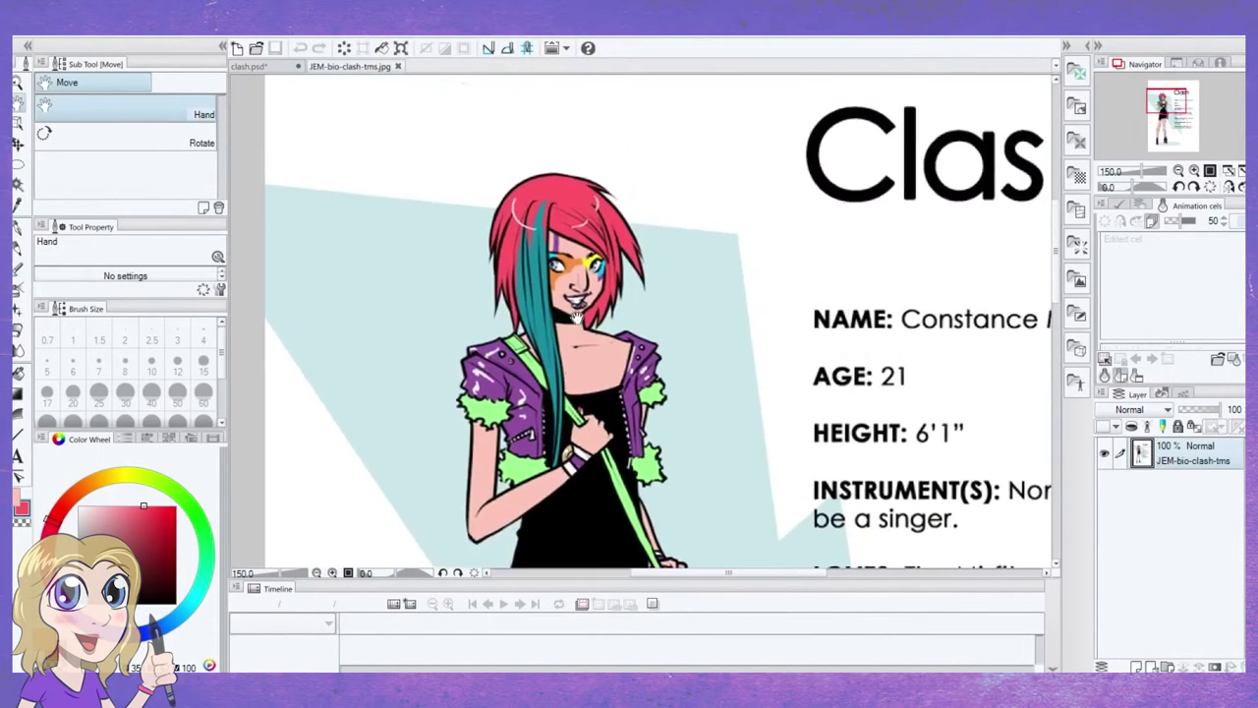
{"action": "key", "text": "i"}
{"action": "key", "text": "ctrl+plus"}
{"action": "key", "text": "ctrl+plus"}
{"action": "left_click", "coordinate": [566, 280]}
{"action": "key", "text": "ctrl+Tab"}
{"action": "key", "text": "g"}
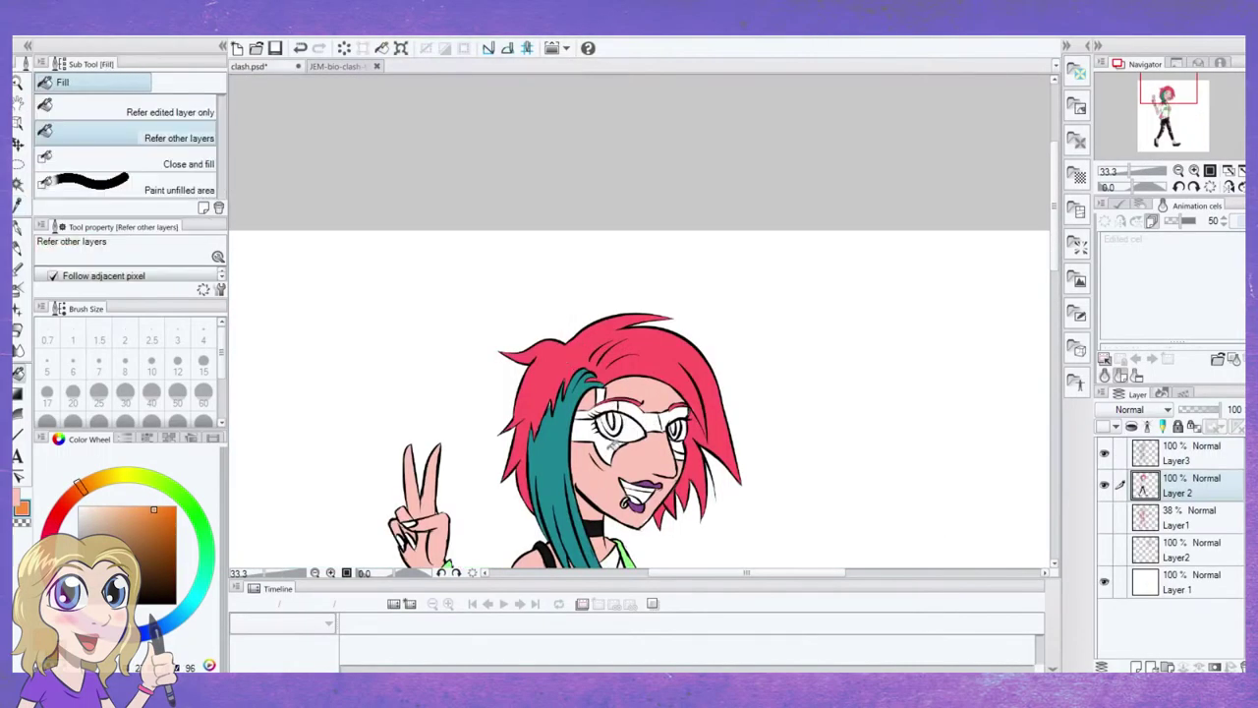
Sample the cyan makeup from the reference and fill the band above the near eye and the patch below the far eye
{"action": "key", "text": "ctrl+Tab"}
{"action": "key", "text": "i"}
{"action": "left_click", "coordinate": [543, 278]}
{"action": "key", "text": "ctrl+Tab"}
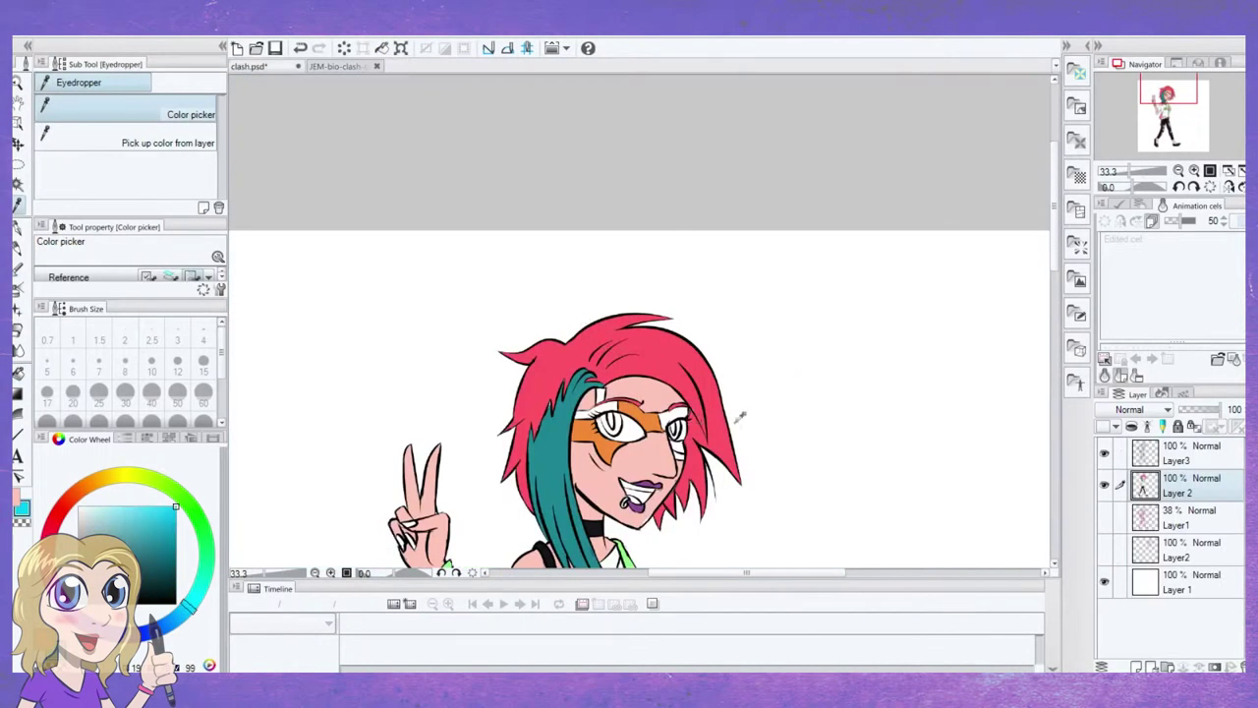
{"action": "key", "text": "g"}
Sample purple from the reference and fill the forehead stripe and the lowest makeup patch under the far eye
{"action": "key", "text": "ctrl+Tab"}
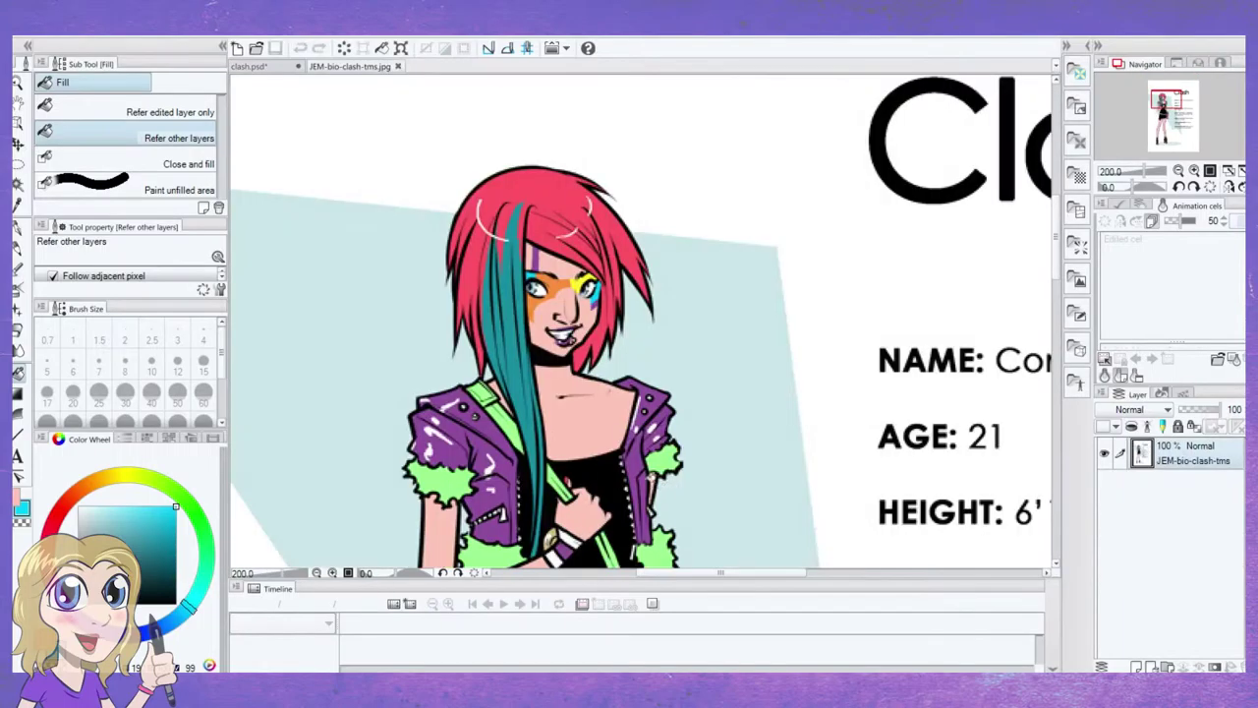
{"action": "key", "text": "i"}
{"action": "left_click", "coordinate": [629, 413]}
{"action": "key", "text": "ctrl+Tab"}
{"action": "key", "text": "g"}
{"action": "key", "text": "g"}
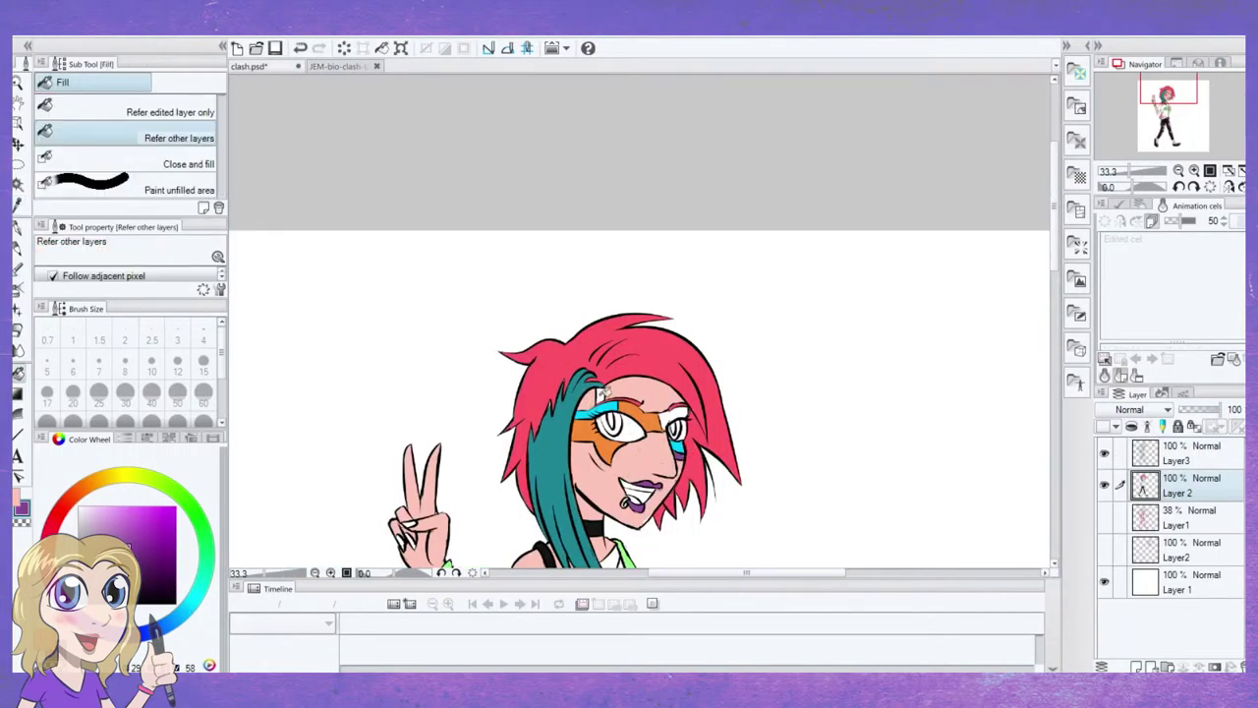
Sample the yellow makeup from the reference and fill the area above the far eye with it
{"action": "key", "text": "ctrl+Tab"}
{"action": "key", "text": "i"}
{"action": "left_click", "coordinate": [587, 285]}
{"action": "key", "text": "ctrl+Tab"}
{"action": "key", "text": "g"}
{"action": "key", "text": "p"}
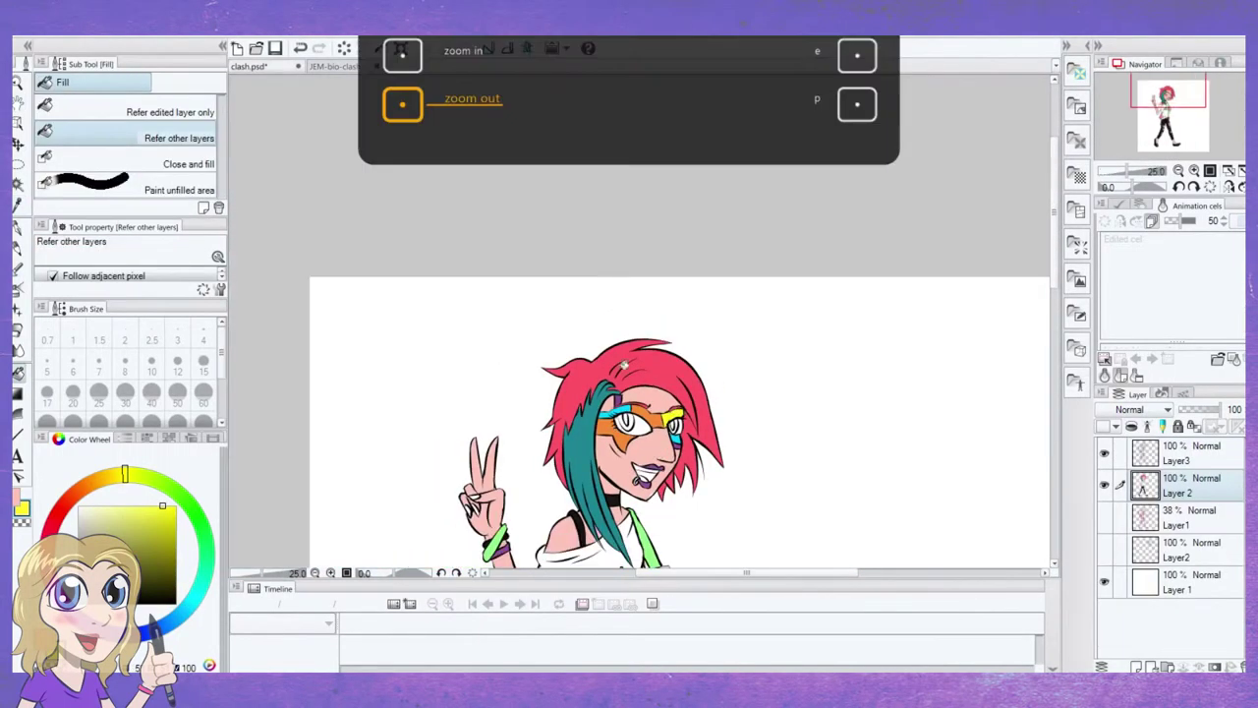
Sample purple from the drawing and fill the off-shoulder shirt around the green emblem with it
{"action": "key", "text": "h"}
{"action": "key", "text": "e"}
{"action": "key", "text": "e"}
{"action": "key", "text": "e"}
{"action": "left_click_drag", "start_coordinate": [642, 324], "coordinate": [648, 226]}
{"action": "key", "text": "i"}
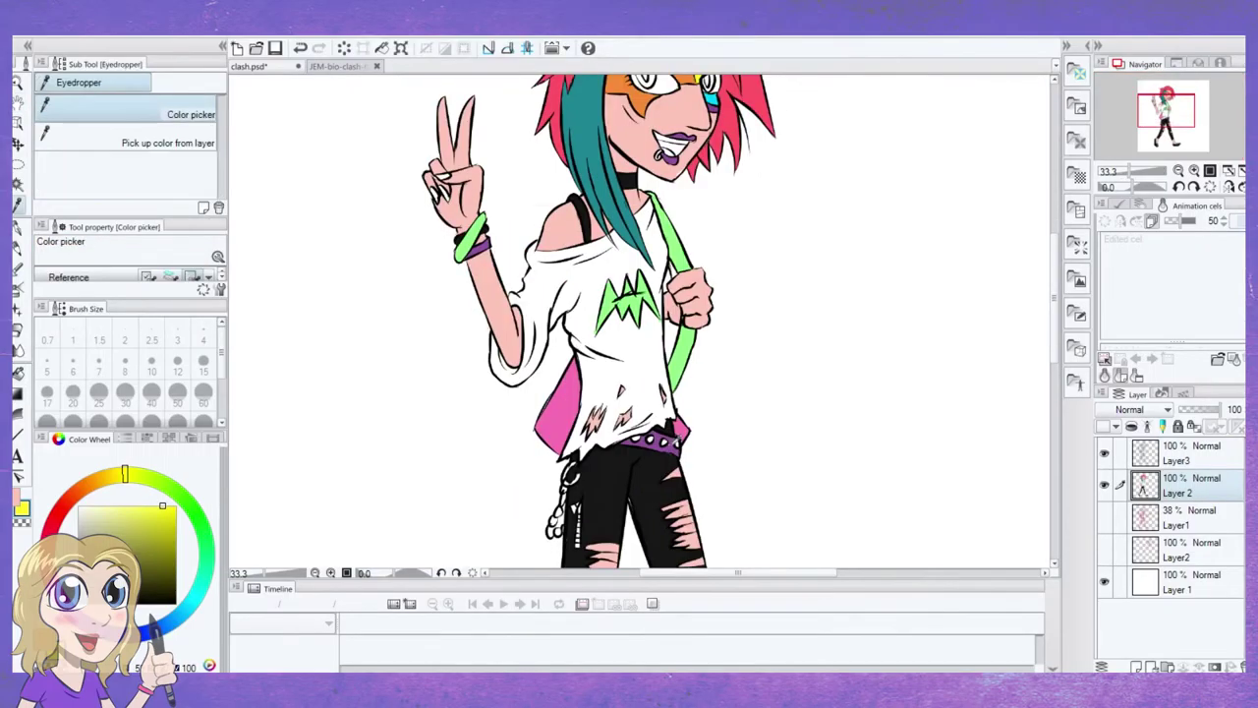
{"action": "left_click", "coordinate": [603, 415]}
{"action": "key", "text": "g"}
{"action": "left_click", "coordinate": [604, 338]}
{"action": "key", "text": "p"}
{"action": "key", "text": "p"}
{"action": "key", "text": "p"}
{"action": "key", "text": "e"}
{"action": "key", "text": "e"}
{"action": "key", "text": "e"}
{"action": "key", "text": "e"}
{"action": "key", "text": "e"}
{"action": "key", "text": "e"}
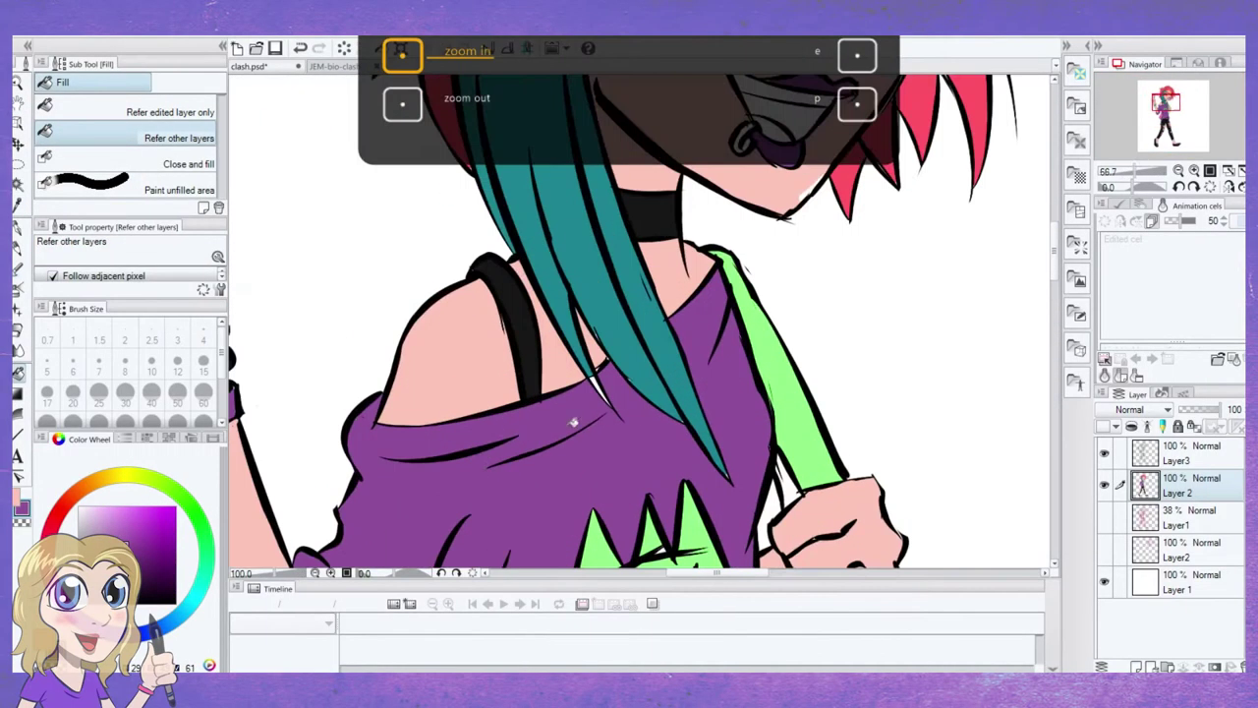
Sample the teal from the hair and paint over the white gap at the lock's tip above the off-shoulder neckline
{"action": "key", "text": "p"}
{"action": "key", "text": "i"}
{"action": "left_click", "coordinate": [599, 344]}
{"action": "key", "text": "p"}
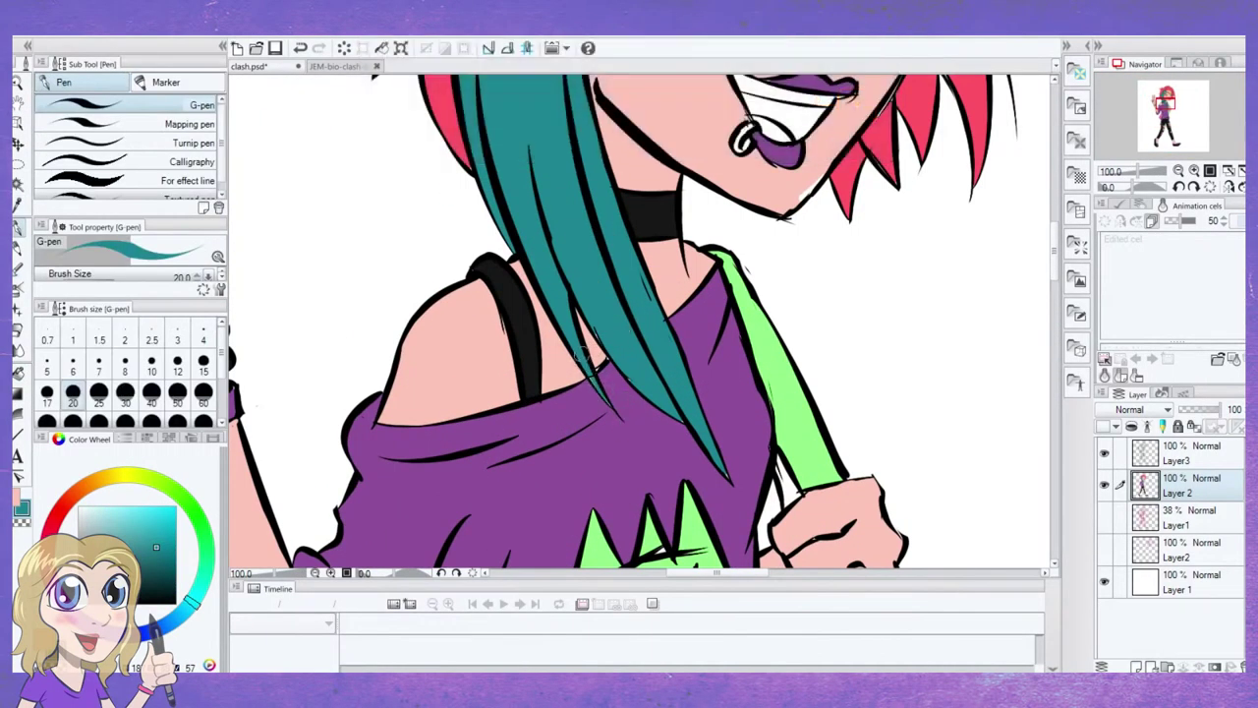
Sample the skin colour from the drawing and touch up the fist holding the green strap
{"action": "key", "text": "i"}
{"action": "left_click", "coordinate": [858, 494]}
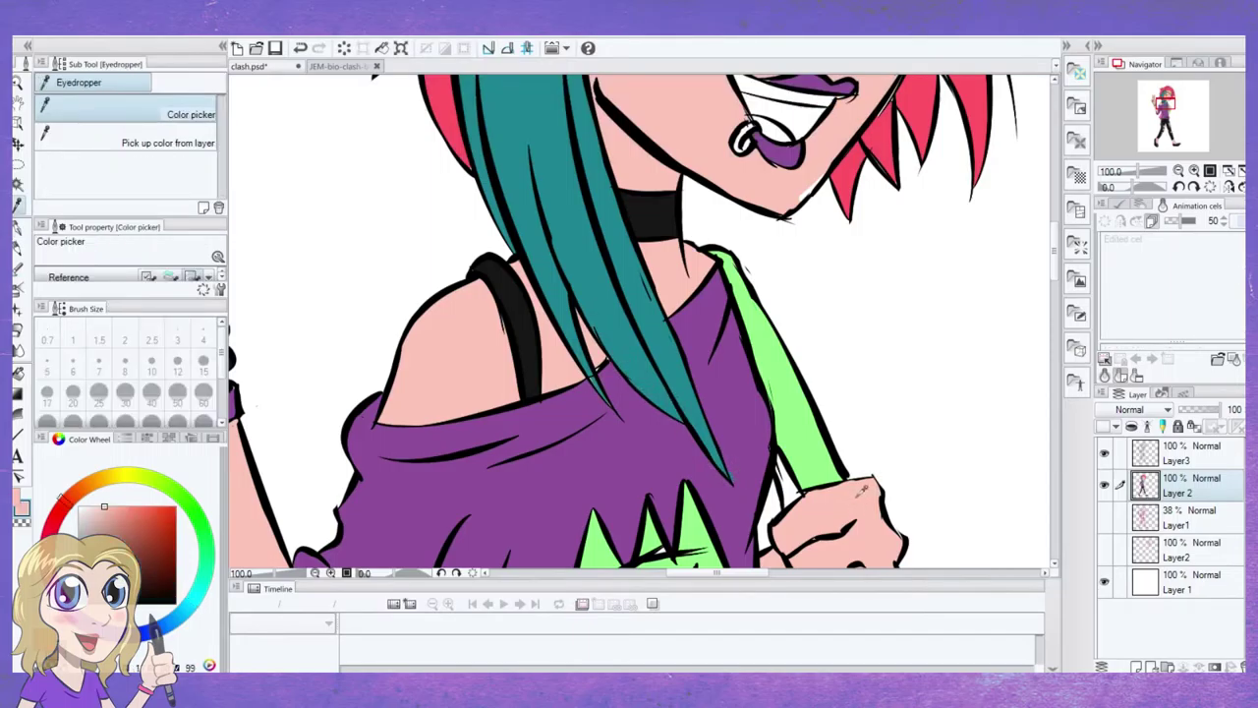
{"action": "key", "text": "p"}
{"action": "left_click_drag", "start_coordinate": [825, 244], "coordinate": [786, 391]}
{"action": "key", "text": "ctrl+minus"}
{"action": "key", "text": "h"}
{"action": "left_click_drag", "start_coordinate": [662, 550], "coordinate": [625, 643]}
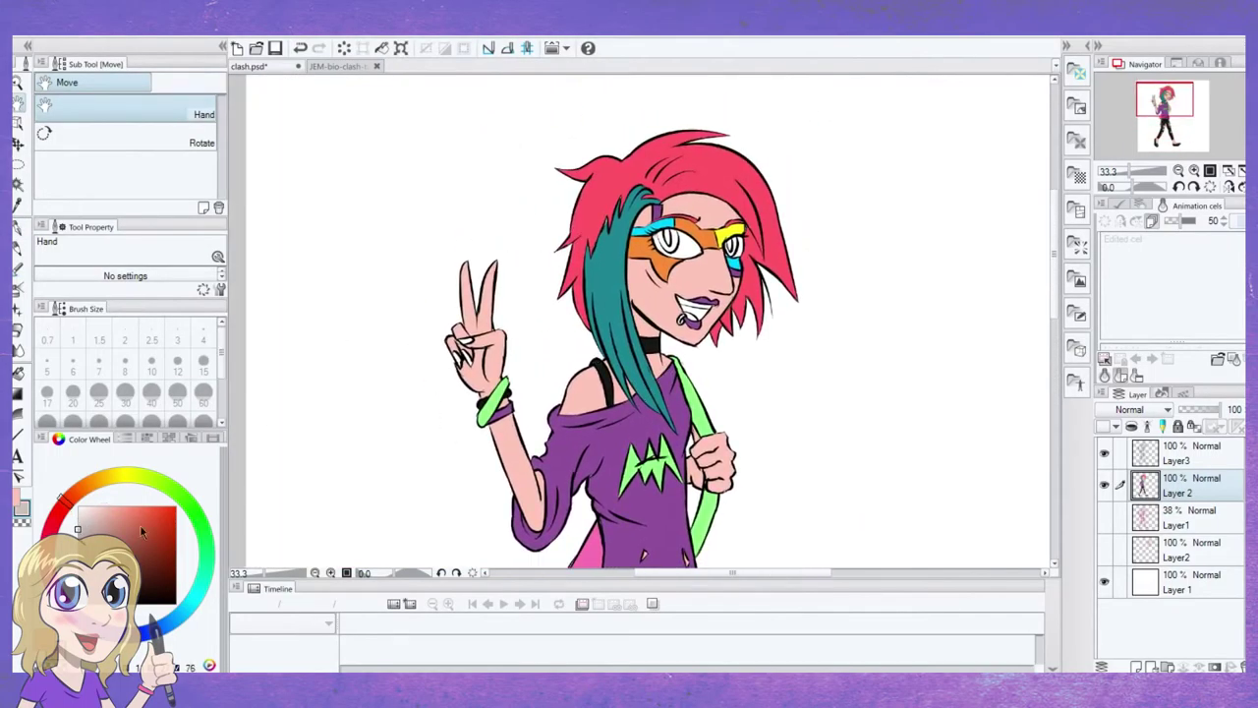
Colour the lip ring light grey with the G-pen
{"action": "key", "text": "p"}
{"action": "key", "text": "ctrl+plus"}
{"action": "key", "text": "ctrl+plus"}
{"action": "key", "text": "ctrl+plus"}
{"action": "key", "text": "ctrl+plus"}
{"action": "key", "text": "ctrl+plus"}
{"action": "key", "text": "ctrl+minus"}
{"action": "key", "text": "ctrl+minus"}
{"action": "key", "text": "ctrl+minus"}
{"action": "key", "text": "ctrl+minus"}
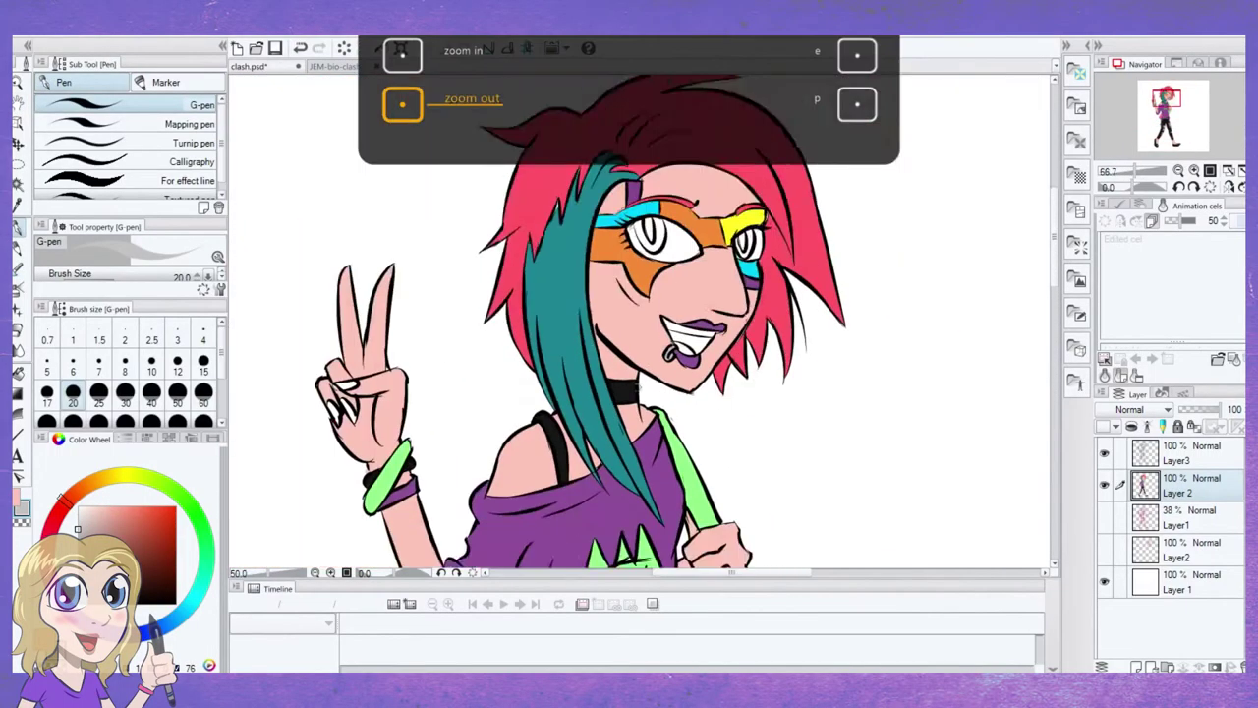
Colour the white belt studs and the large ring of the hip chain light grey
{"action": "left_click_drag", "start_coordinate": [687, 472], "coordinate": [688, 88]}
{"action": "key", "text": "ctrl+plus"}
{"action": "key", "text": "ctrl+plus"}
{"action": "key", "text": "ctrl+plus"}
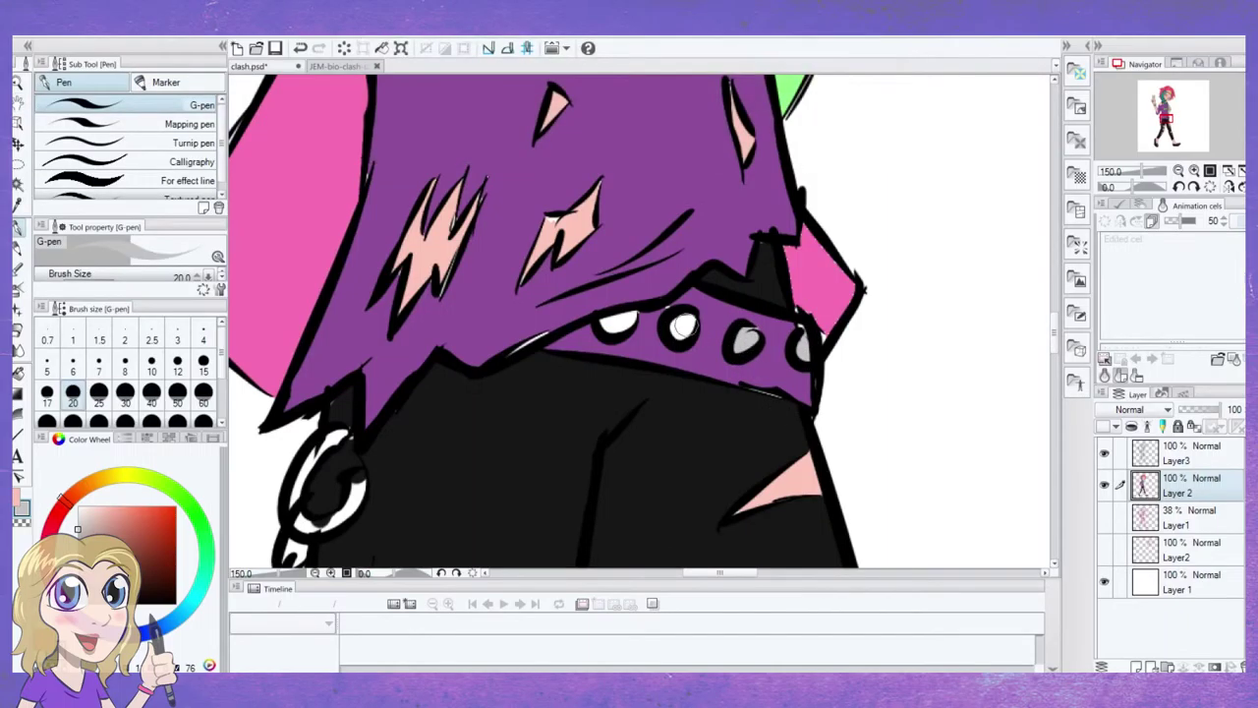
{"action": "key", "text": "ctrl+minus"}
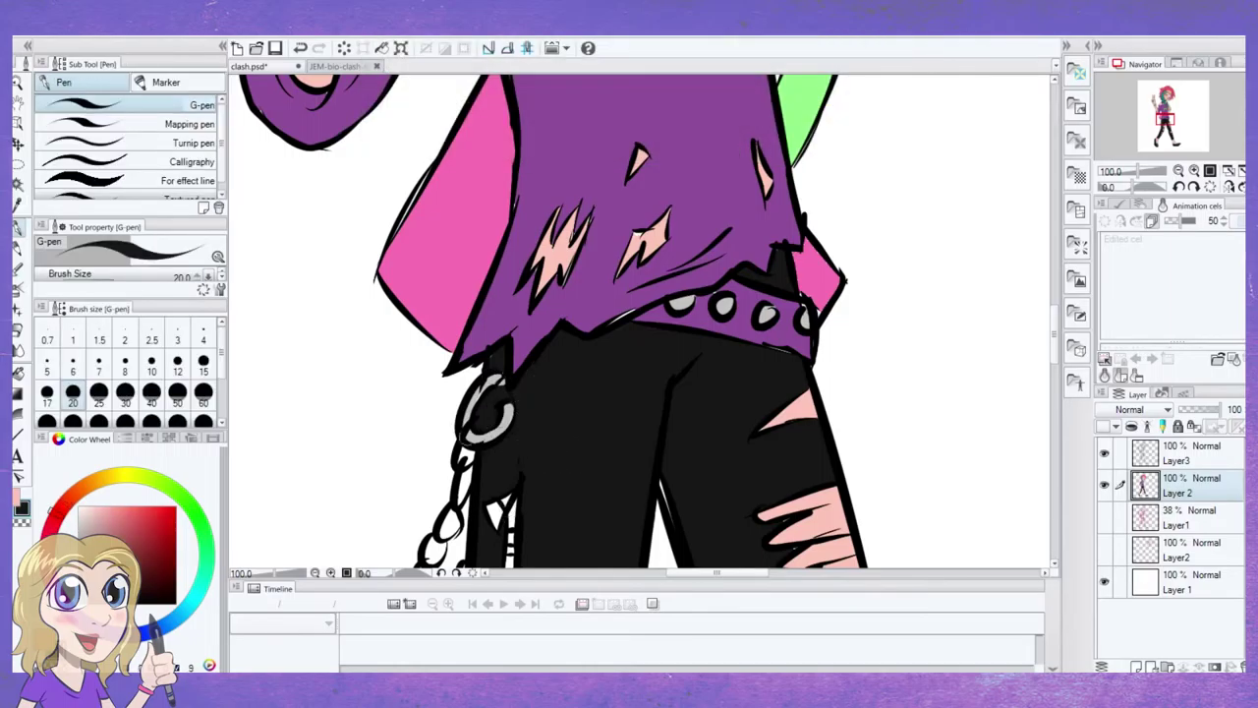
Sample the light grey and colour the zip on the trouser leg with it
{"action": "key", "text": "i"}
{"action": "scroll", "coordinate": [518, 406], "scroll_direction": "down", "scroll_amount": 4}
{"action": "key", "text": "p"}
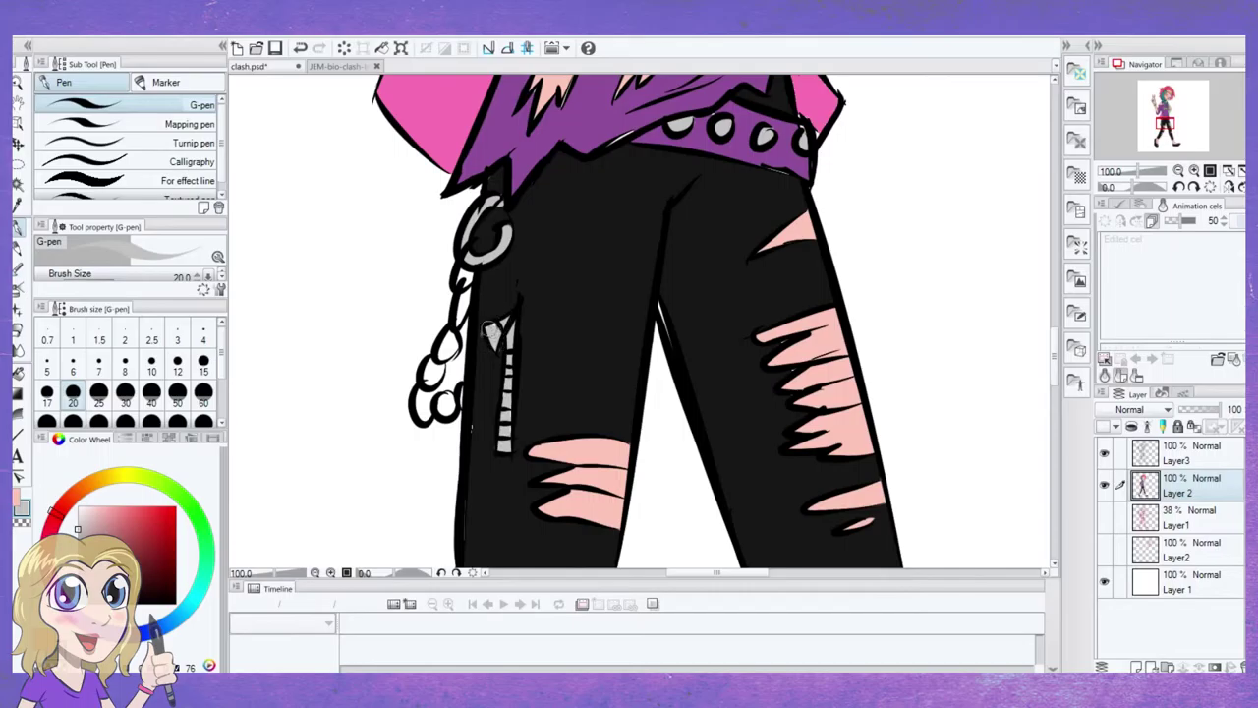
Sample black from the trousers, touch up the area around the ripped holes, and save the drawing
{"action": "left_click", "coordinate": [704, 317], "text": "alt"}
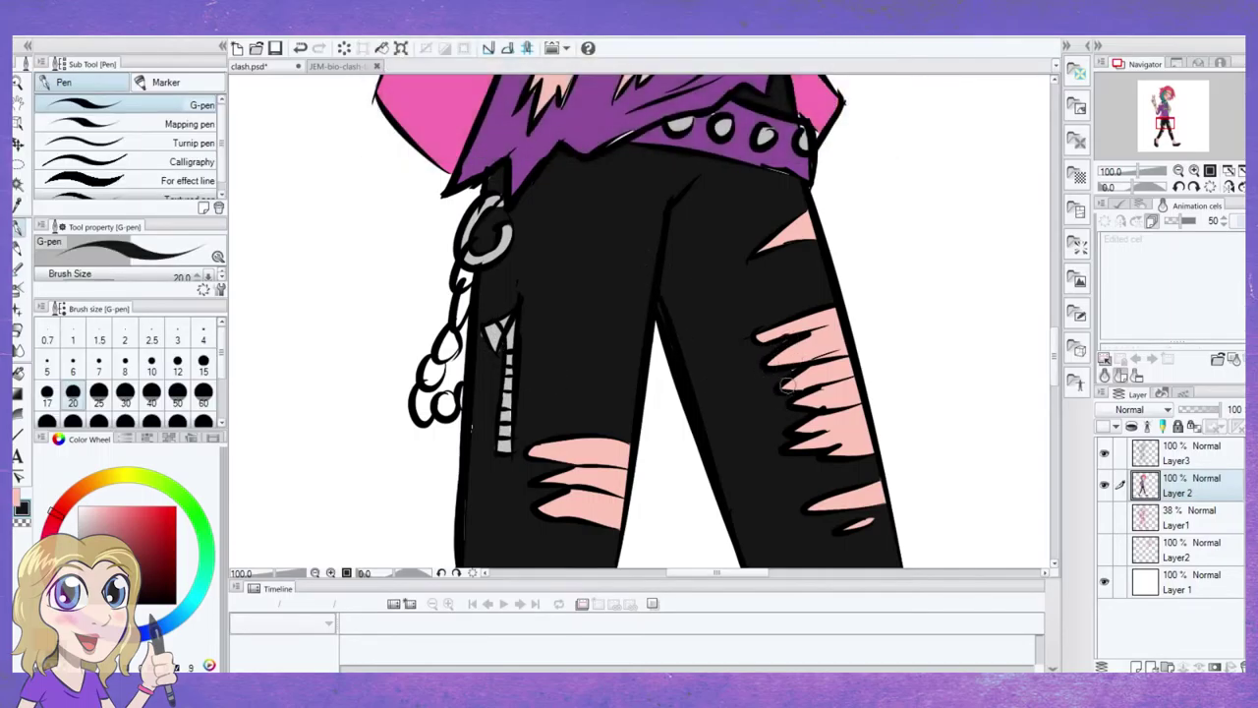
{"action": "key", "text": "ctrl+minus"}
{"action": "key", "text": "ctrl+minus"}
{"action": "key", "text": "ctrl+minus"}
{"action": "key", "text": "ctrl+minus"}
{"action": "key", "text": "ctrl+minus"}
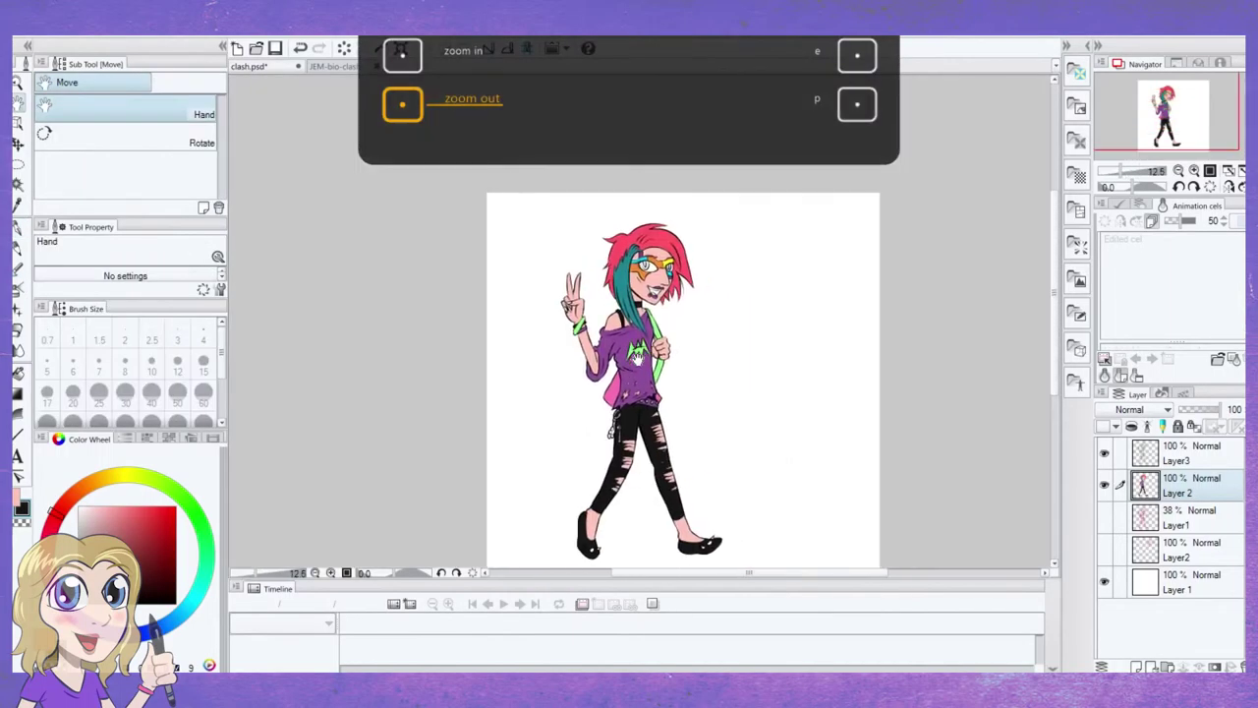
{"action": "key", "text": "ctrl+plus"}
{"action": "key", "text": "ctrl+plus"}
{"action": "key", "text": "ctrl+plus"}
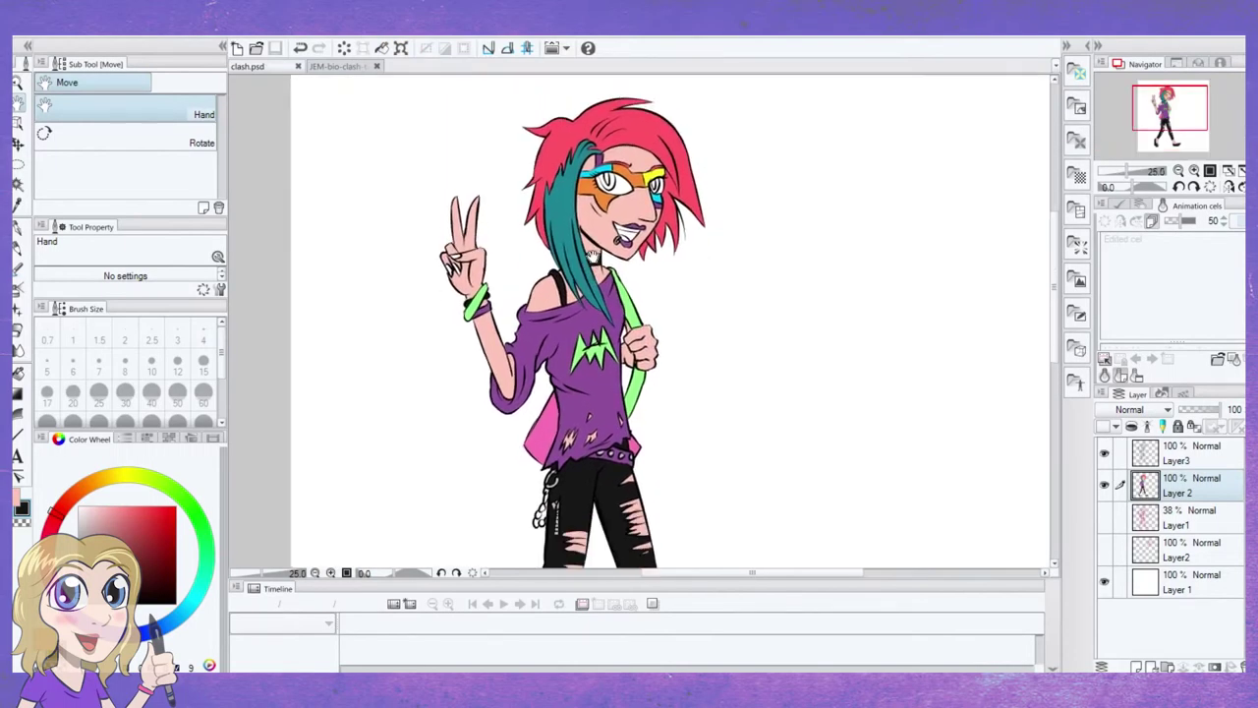
Colour the back shoe's studs with light grey sampled from the hip chain and touch up the black around them
{"action": "key", "text": "ctrl+plus"}
{"action": "key", "text": "ctrl+minus"}
{"action": "left_click_drag", "start_coordinate": [601, 492], "coordinate": [595, 138]}
{"action": "key", "text": "ctrl+plus"}
{"action": "key", "text": "ctrl+plus"}
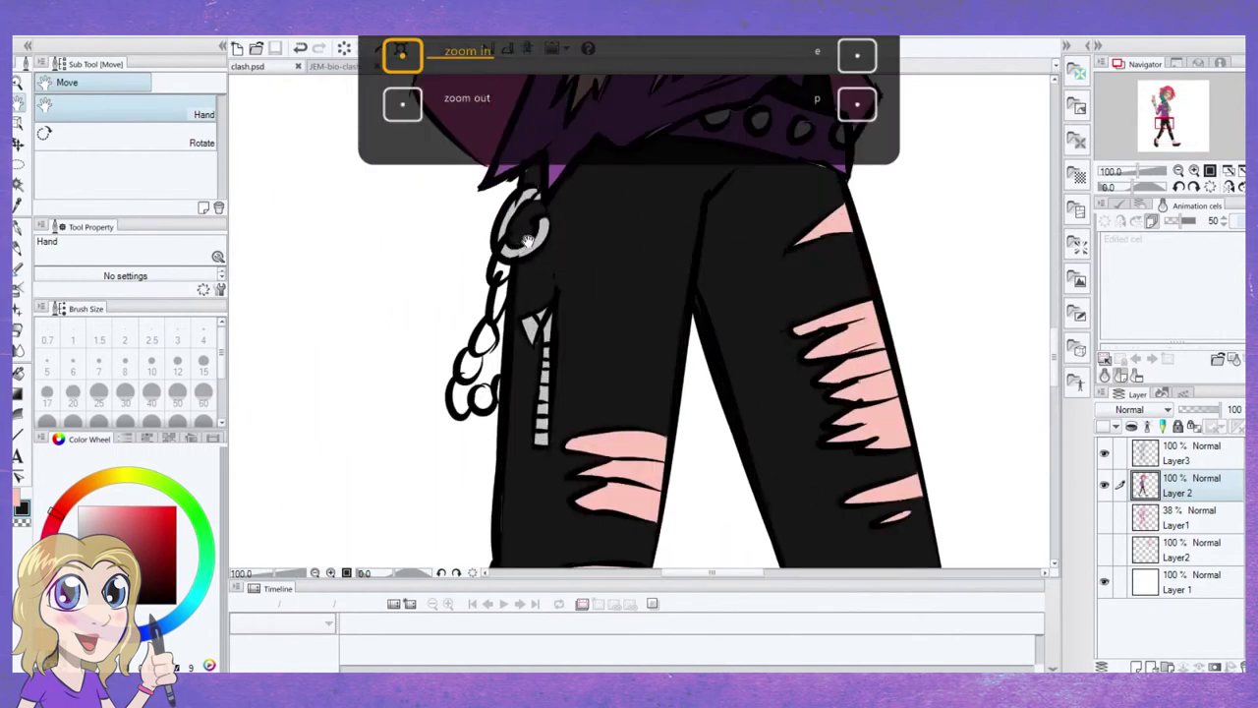
{"action": "key", "text": "i"}
{"action": "scroll", "coordinate": [570, 340], "scroll_direction": "down", "scroll_amount": 10}
{"action": "key", "text": "g"}
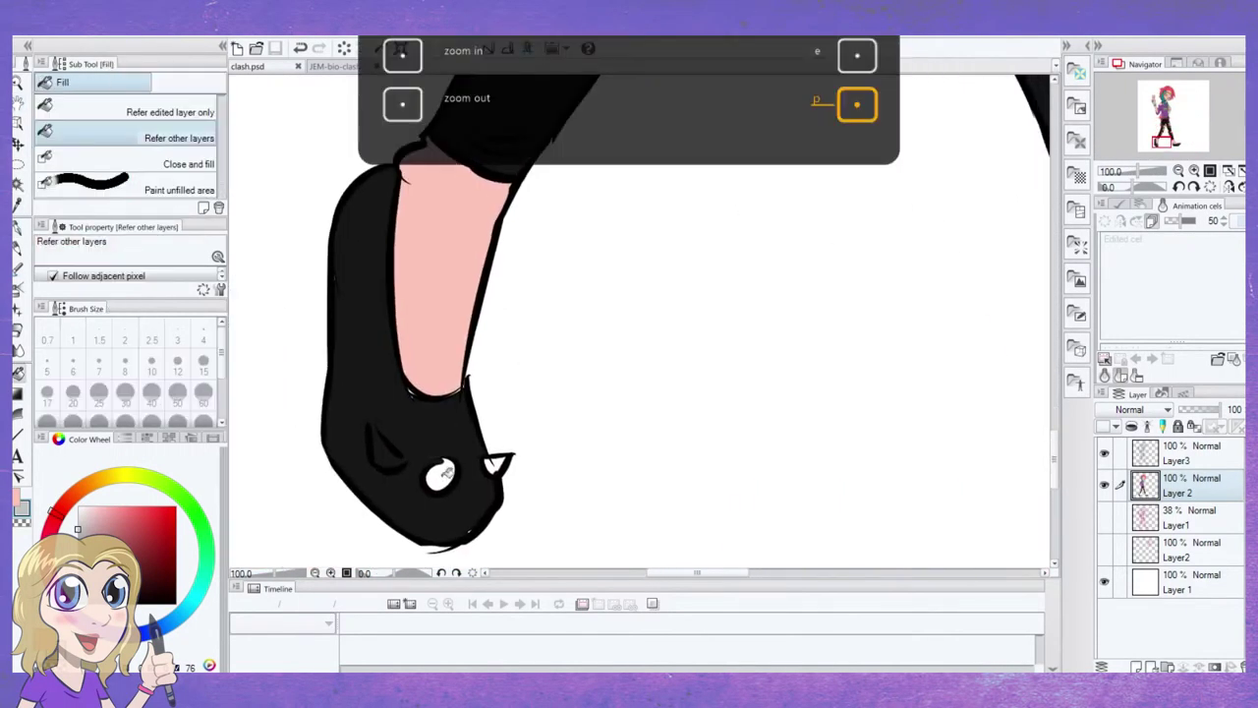
{"action": "key", "text": "p"}
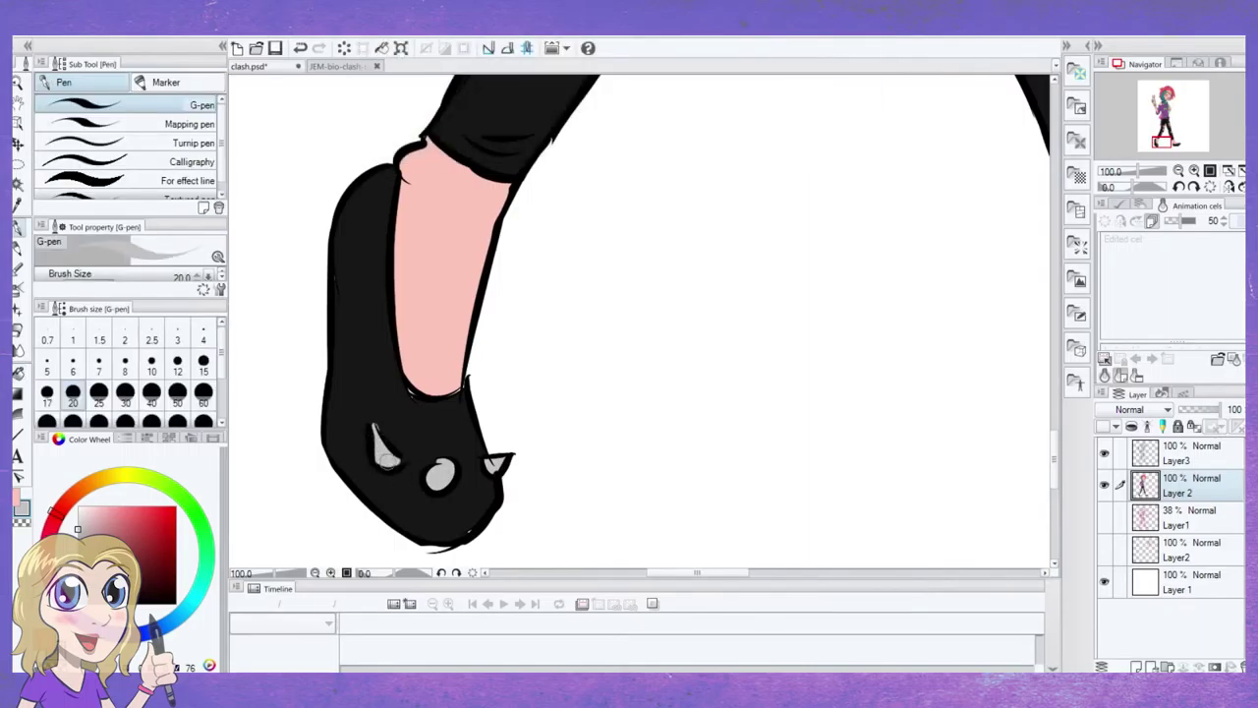
{"action": "key", "text": "i"}
{"action": "key", "text": "p"}
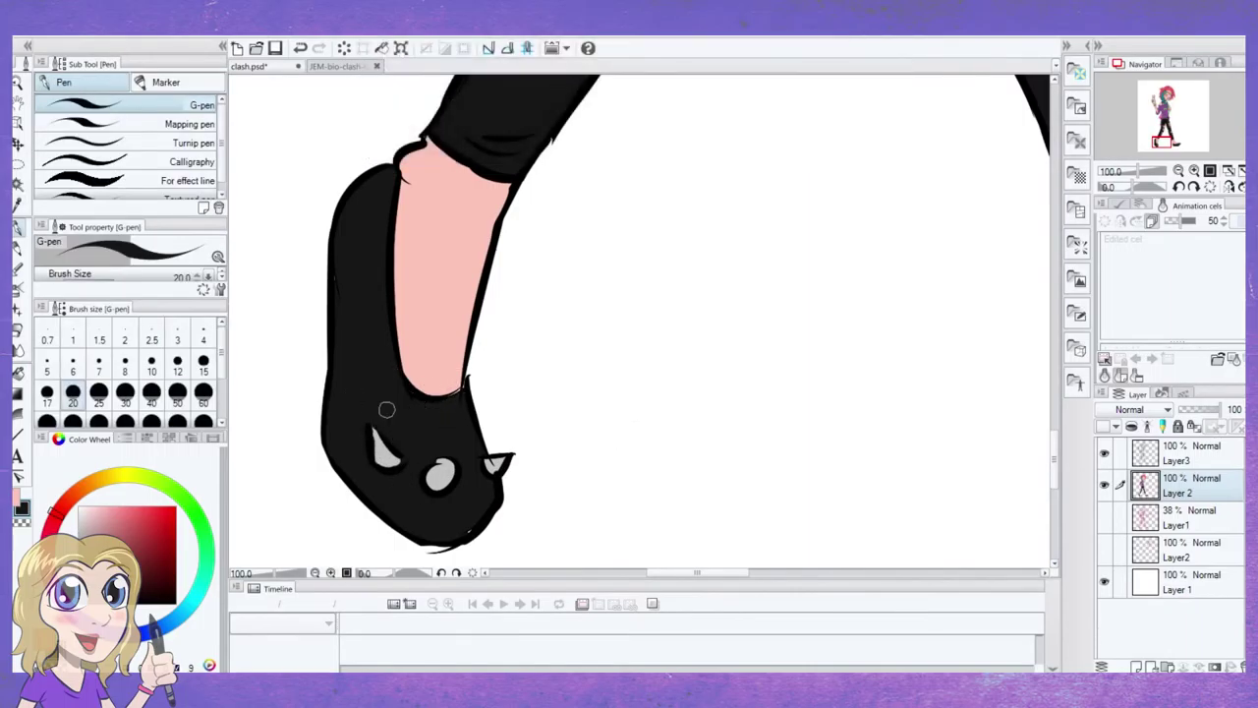
Sample the light grey again and fill the studs on the front shoe with it
{"action": "key", "text": "h"}
{"action": "scroll", "coordinate": [787, 348], "scroll_direction": "down", "scroll_amount": 3}
{"action": "key", "text": "i"}
{"action": "key", "text": "h"}
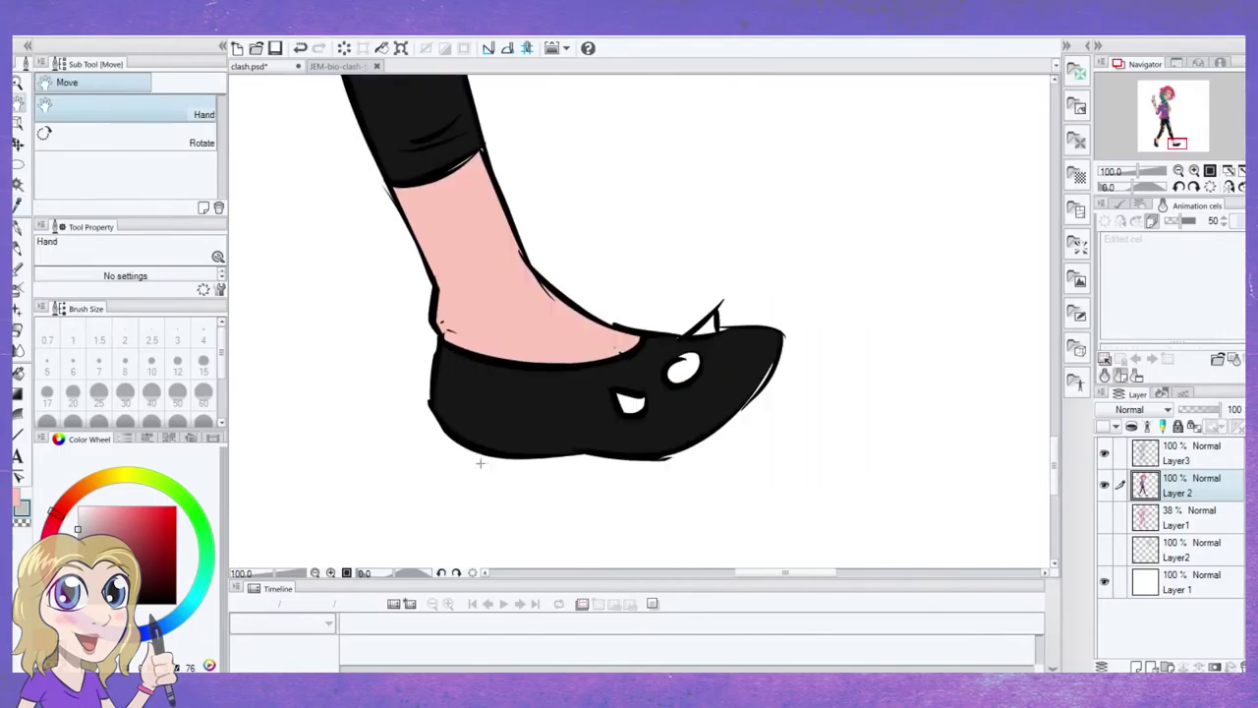
{"action": "key", "text": "g"}
{"action": "key", "text": "ctrl+minus"}
{"action": "key", "text": "ctrl+0"}
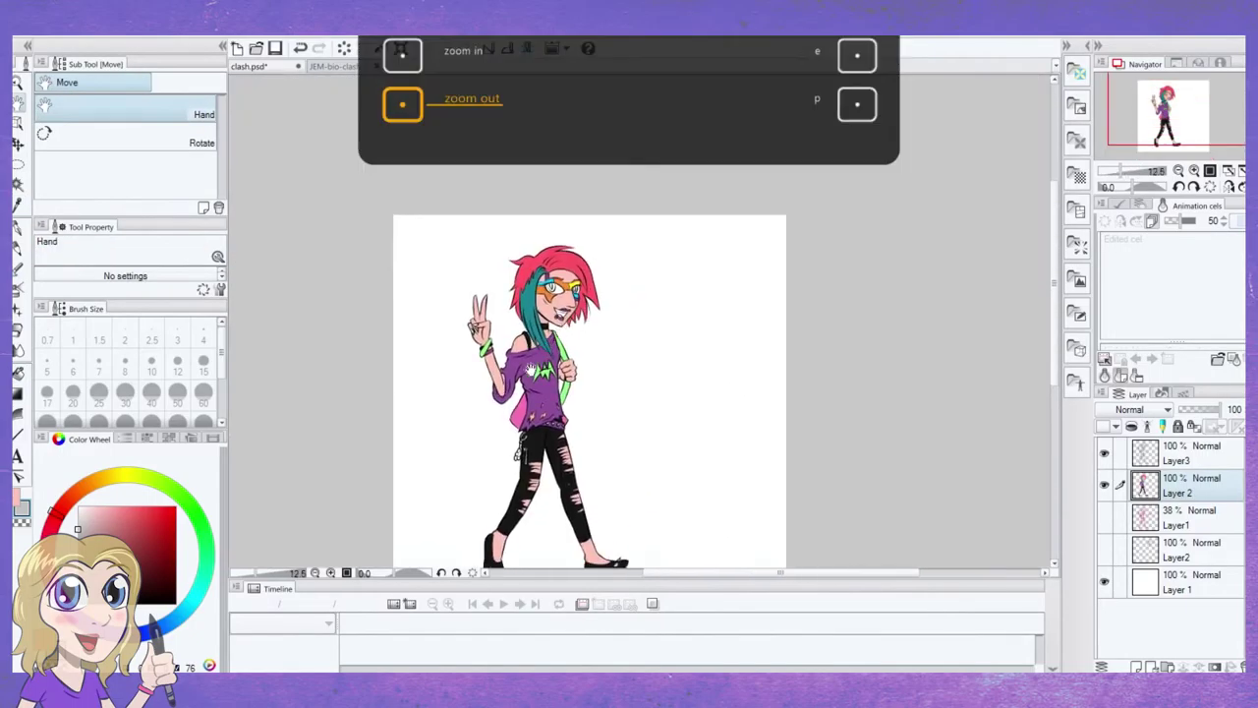
Sample orange and yellow from the eye makeup and fill the two lower fingernails of the raised hand, one in each colour
{"action": "key", "text": "ctrl+Tab"}
{"action": "key", "text": "ctrl+Tab"}
{"action": "key", "text": "i"}
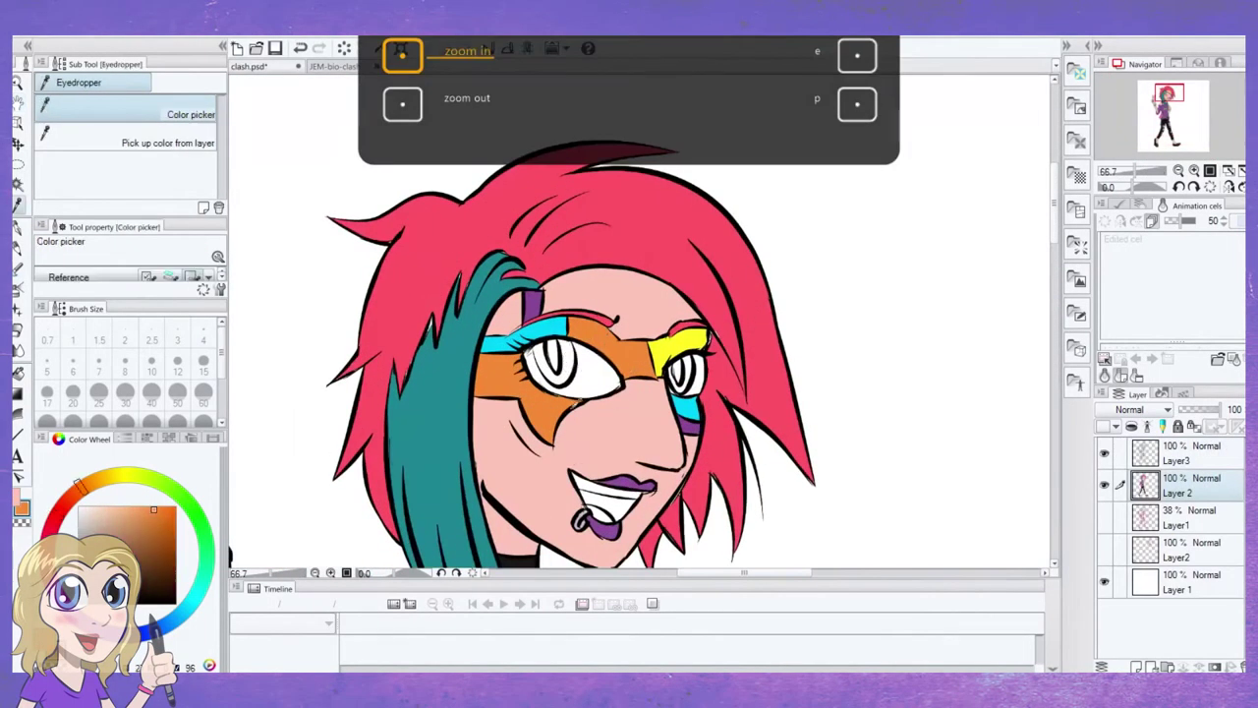
{"action": "key", "text": "g"}
{"action": "key", "text": "i"}
{"action": "left_click", "coordinate": [890, 98]}
{"action": "key", "text": "g"}
{"action": "left_click", "coordinate": [330, 342]}
{"action": "left_click", "coordinate": [339, 350]}
Sample purple from the lips and fill the upper nail of the raised hand with it
{"action": "key", "text": "i"}
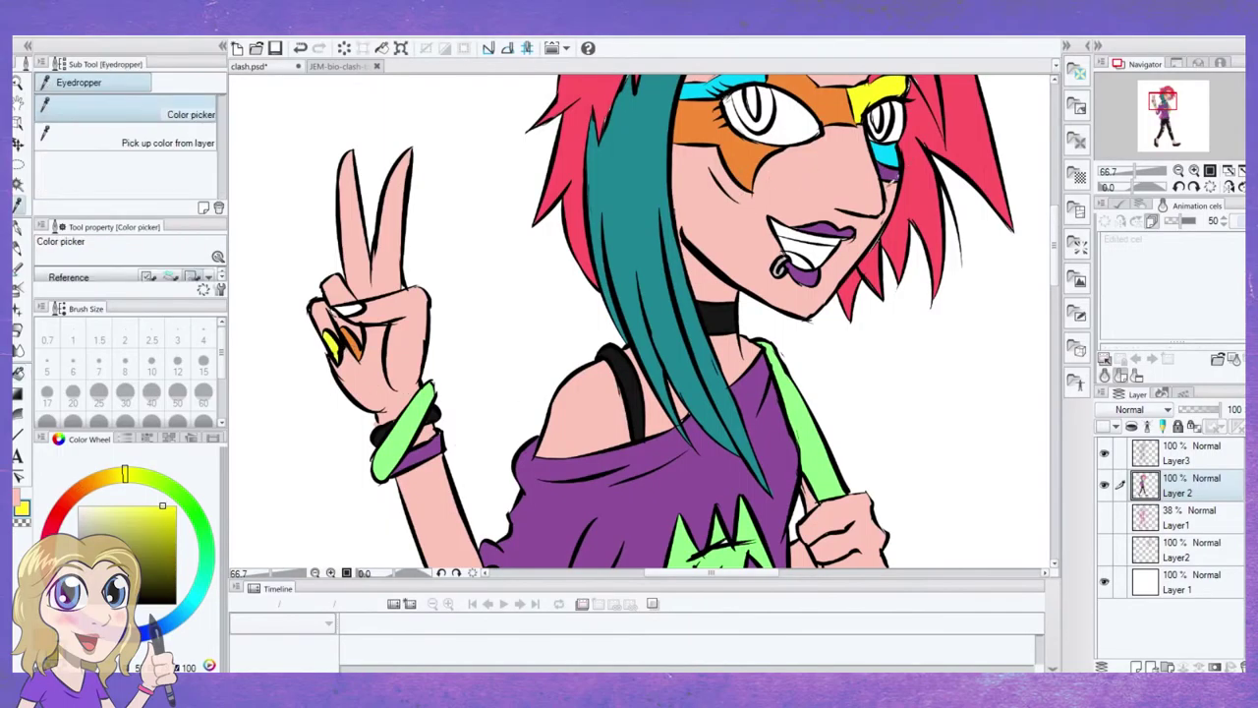
{"action": "left_click", "coordinate": [826, 232]}
{"action": "key", "text": "g"}
{"action": "key", "text": "g"}
{"action": "left_click", "coordinate": [343, 308]}
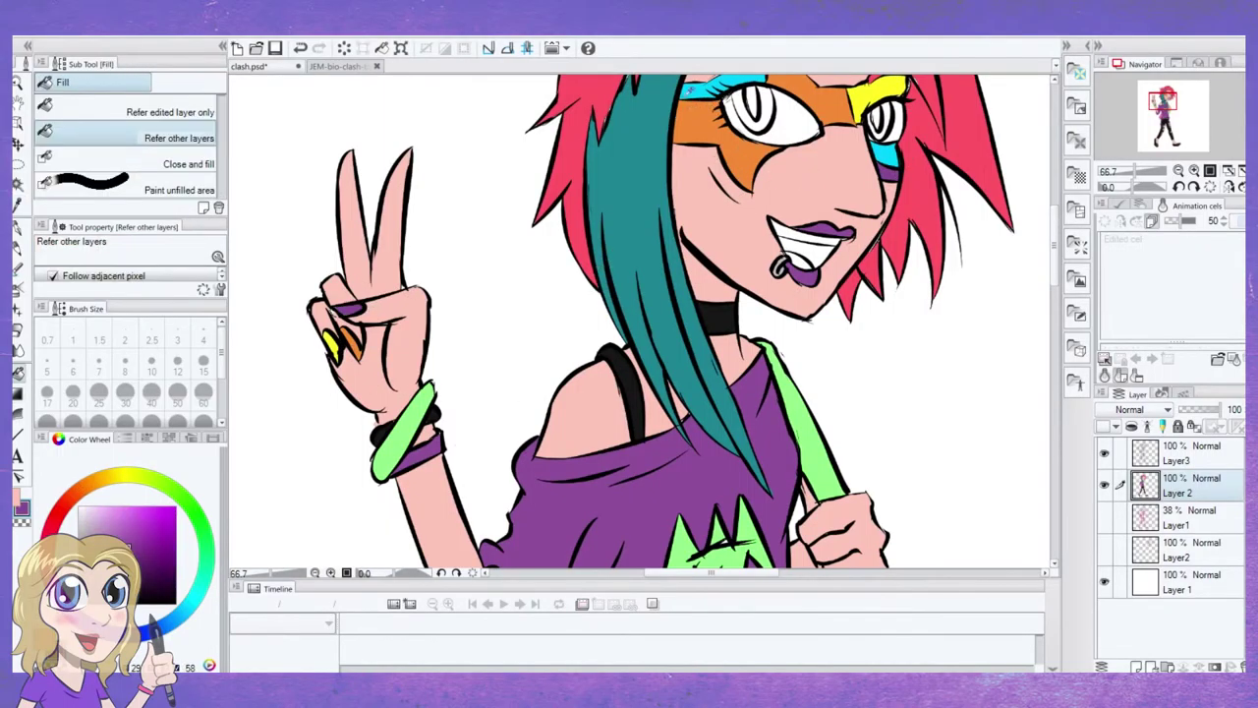
Fill the upper nail of the raised hand with cyan sampled from the makeup above the near eye
{"action": "key", "text": "i"}
{"action": "left_click", "coordinate": [708, 90]}
{"action": "key", "text": "g"}
{"action": "left_click", "coordinate": [346, 309]}
{"action": "key", "text": "p"}
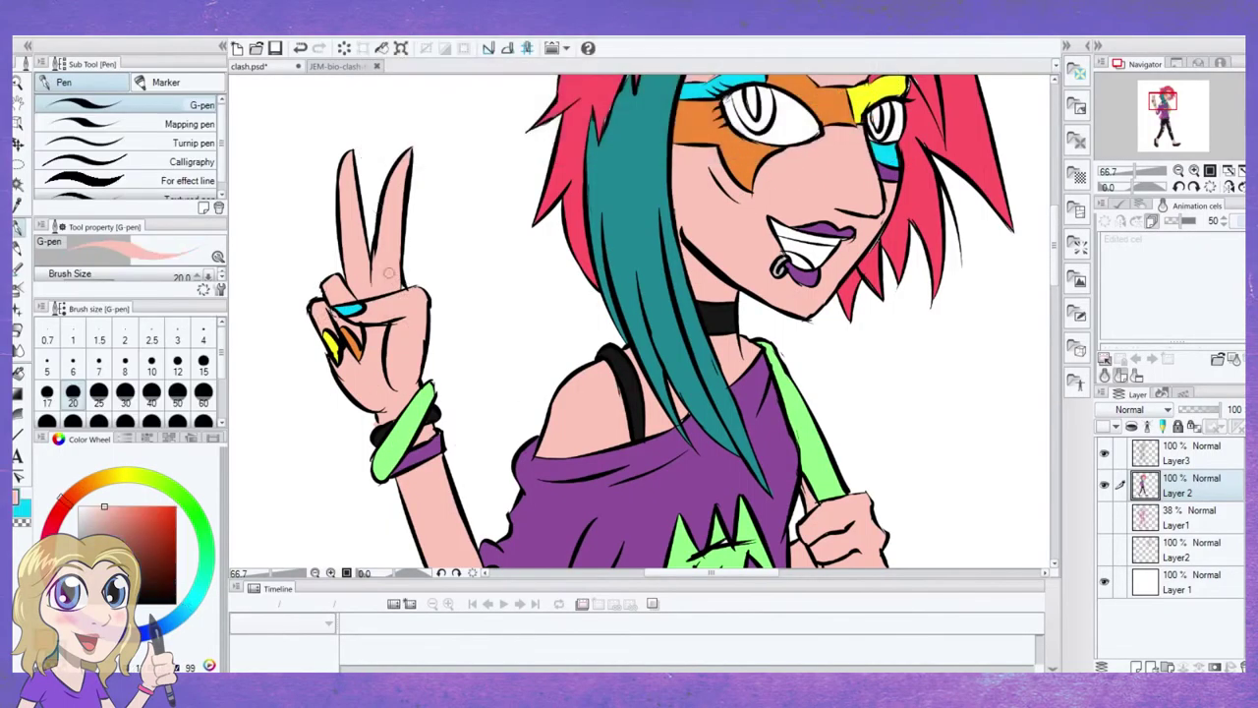
Switch to the browser and check the face and eye colours in the Clash reference image
{"action": "key", "text": "ctrl+minus"}
{"action": "key", "text": "ctrl+minus"}
{"action": "key", "text": "ctrl+minus"}
{"action": "key", "text": "h"}
{"action": "key", "text": "ctrl+plus"}
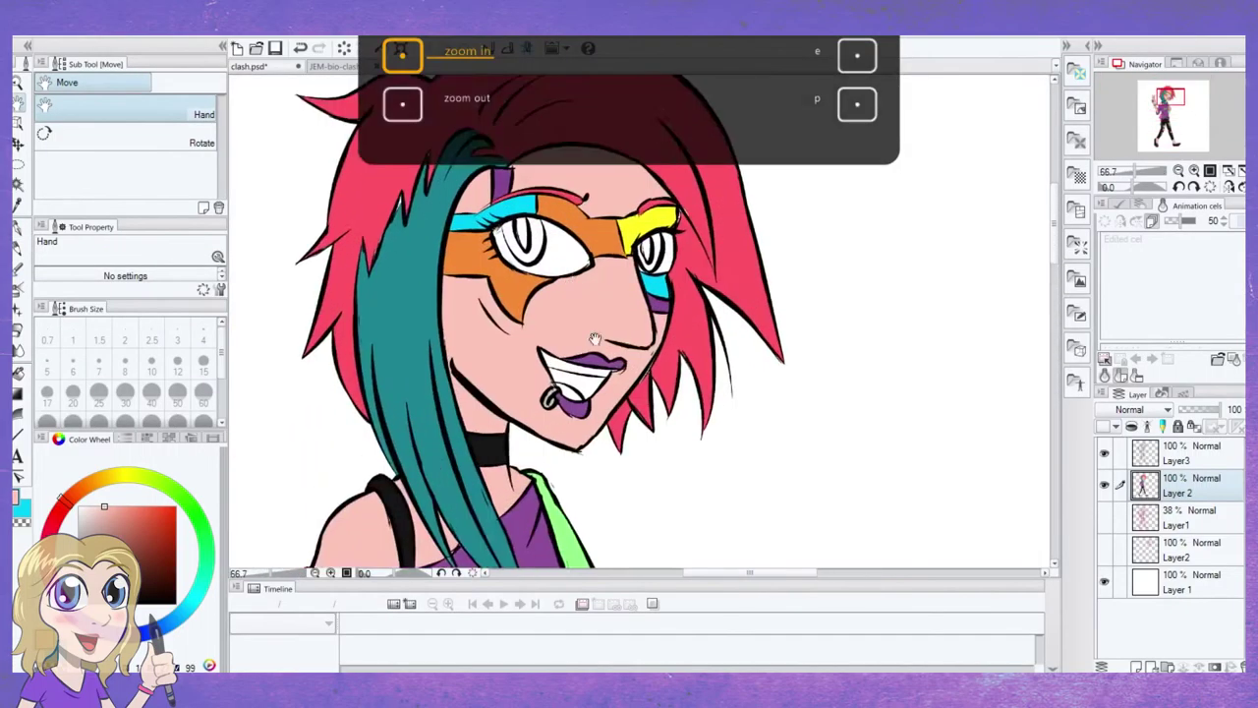
{"action": "key", "text": "alt+Tab"}
{"action": "left_click", "coordinate": [193, 152]}
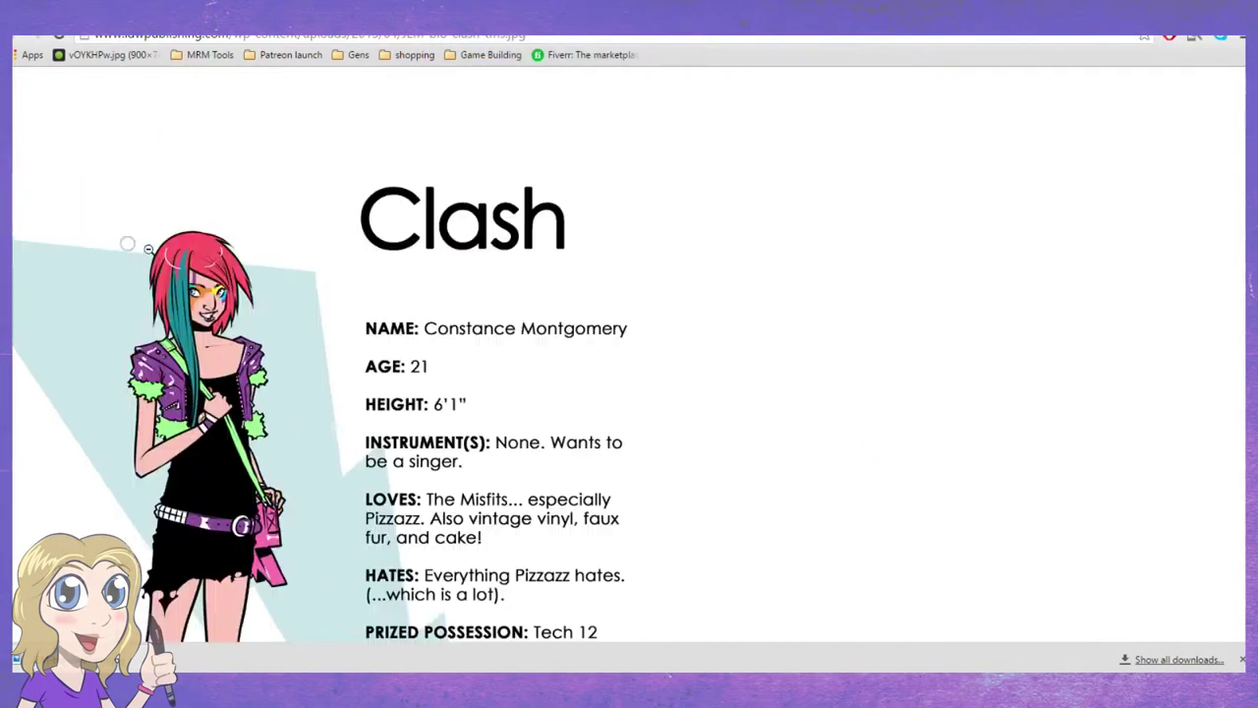
{"action": "key", "text": "alt+Tab"}
Fill both irises with a slightly darker cyan based on the makeup colour, and both pupils with black
{"action": "key", "text": "ctrl+plus"}
{"action": "key", "text": "i"}
{"action": "left_click", "coordinate": [253, 463]}
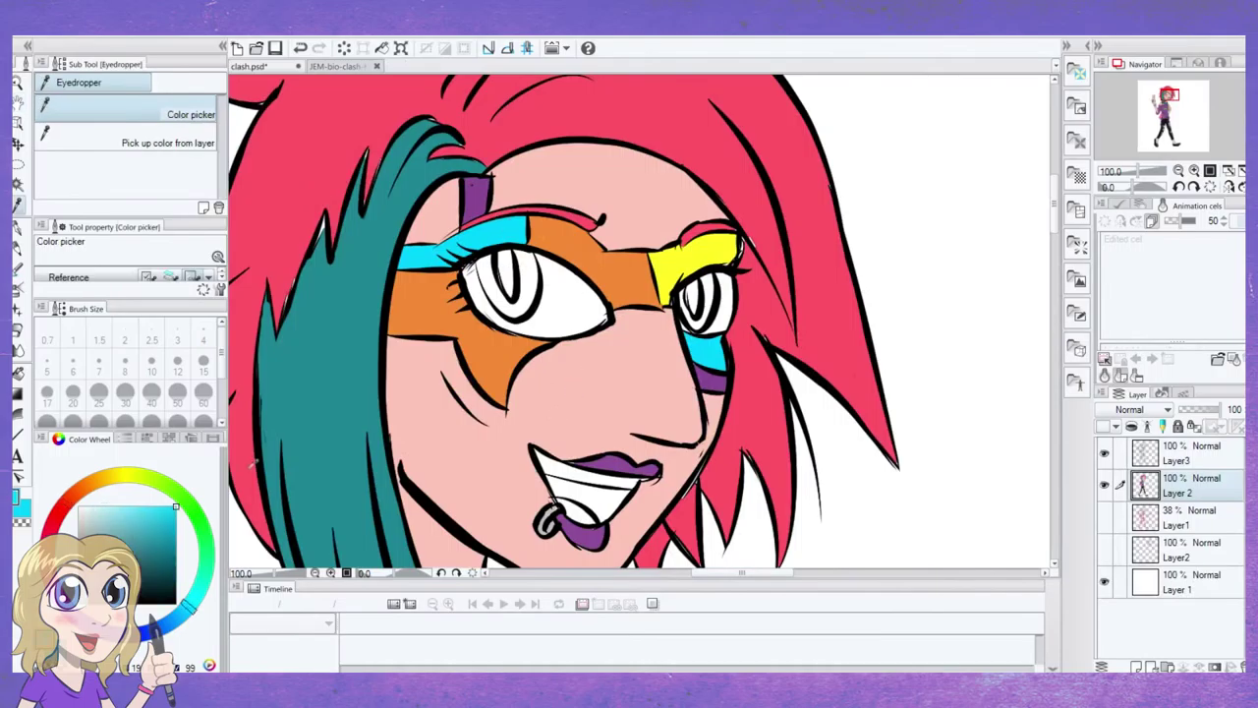
{"action": "key", "text": "g"}
{"action": "key", "text": "g"}
{"action": "left_click", "coordinate": [496, 290]}
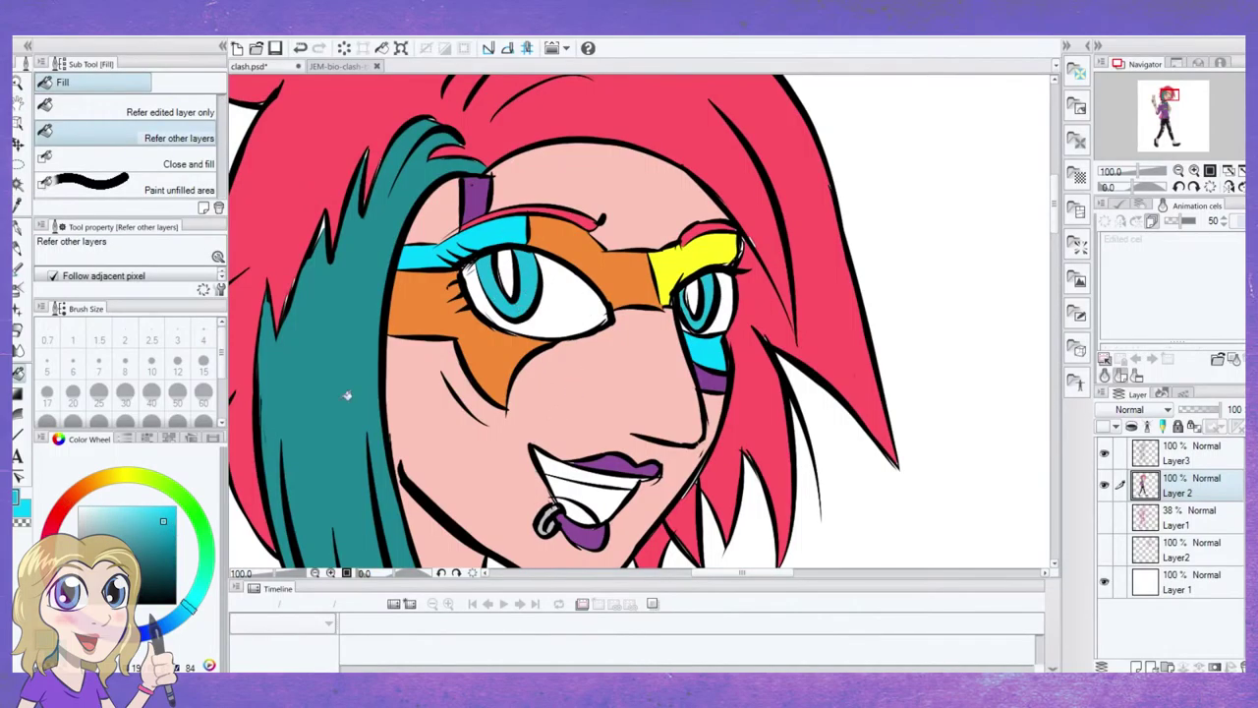
{"action": "key", "text": "ctrl+minus"}
{"action": "left_click", "coordinate": [447, 285], "text": "alt"}
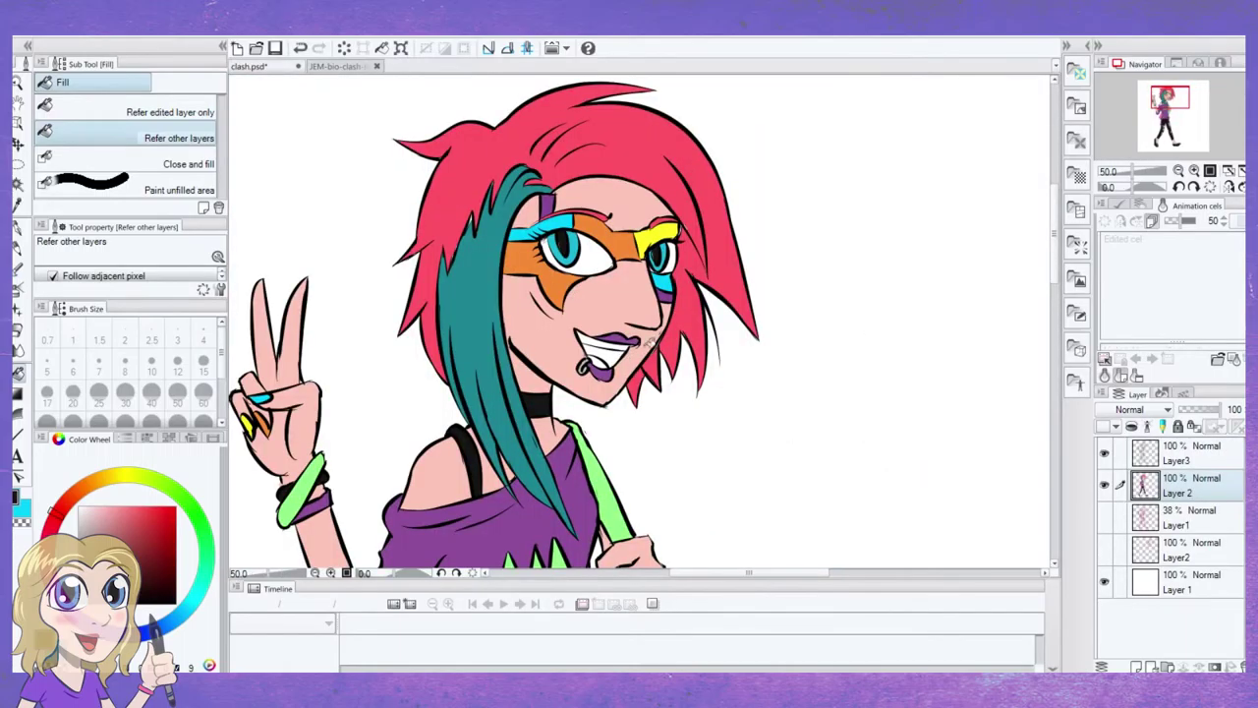
Fill the inside of the mouth with dark red and the tongue with a lighter pinkish red
{"action": "key", "text": "i"}
{"action": "left_click", "coordinate": [601, 334]}
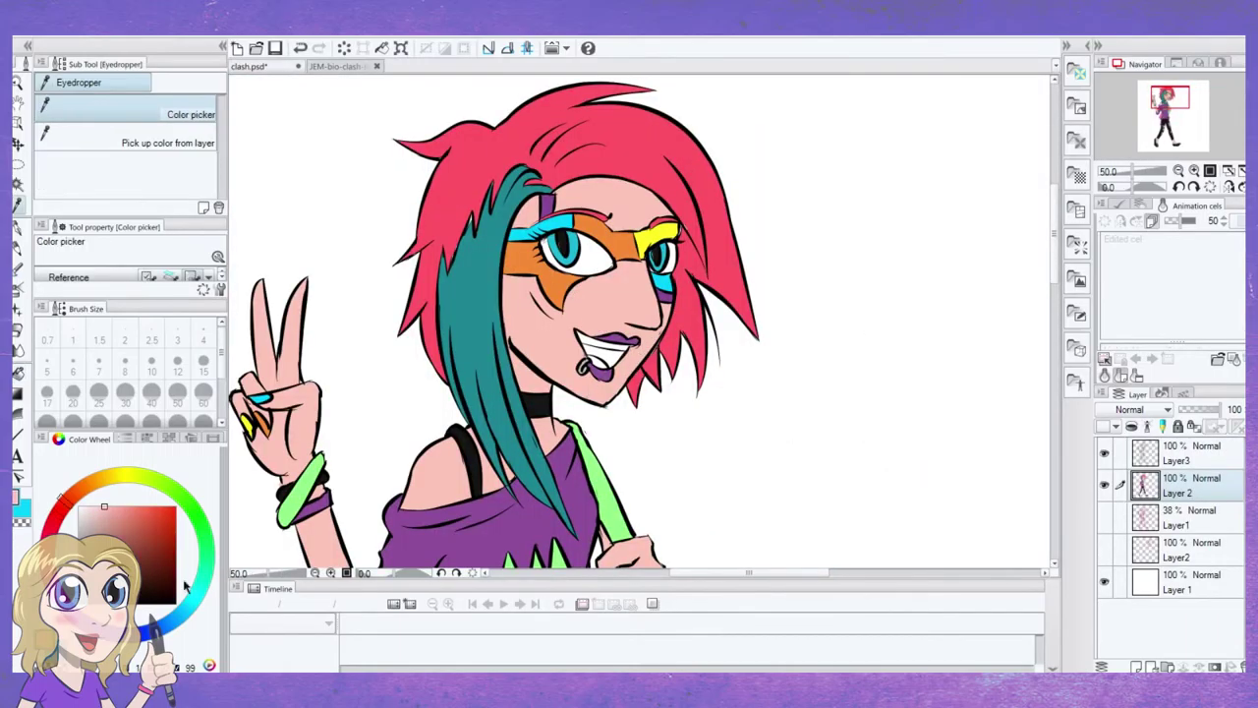
{"action": "key", "text": "g"}
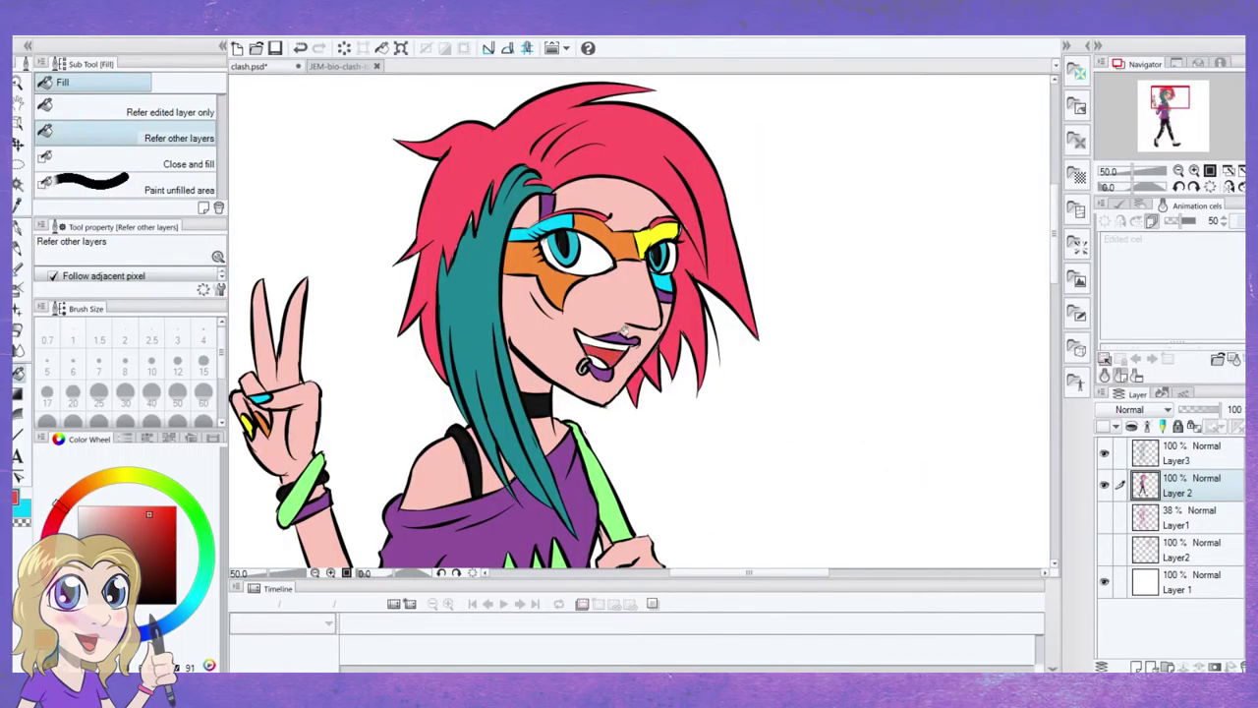
{"action": "key", "text": "ctrl+plus"}
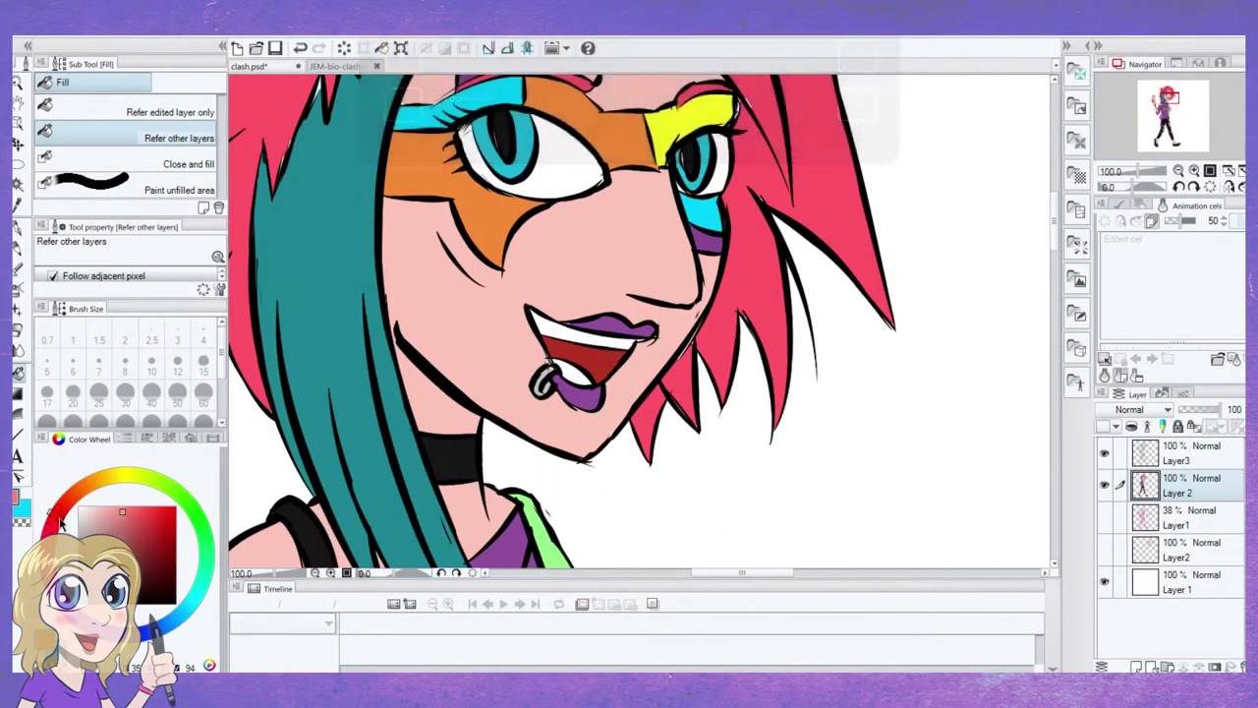
{"action": "key", "text": "g"}
{"action": "key", "text": "g"}
{"action": "key", "text": "g"}
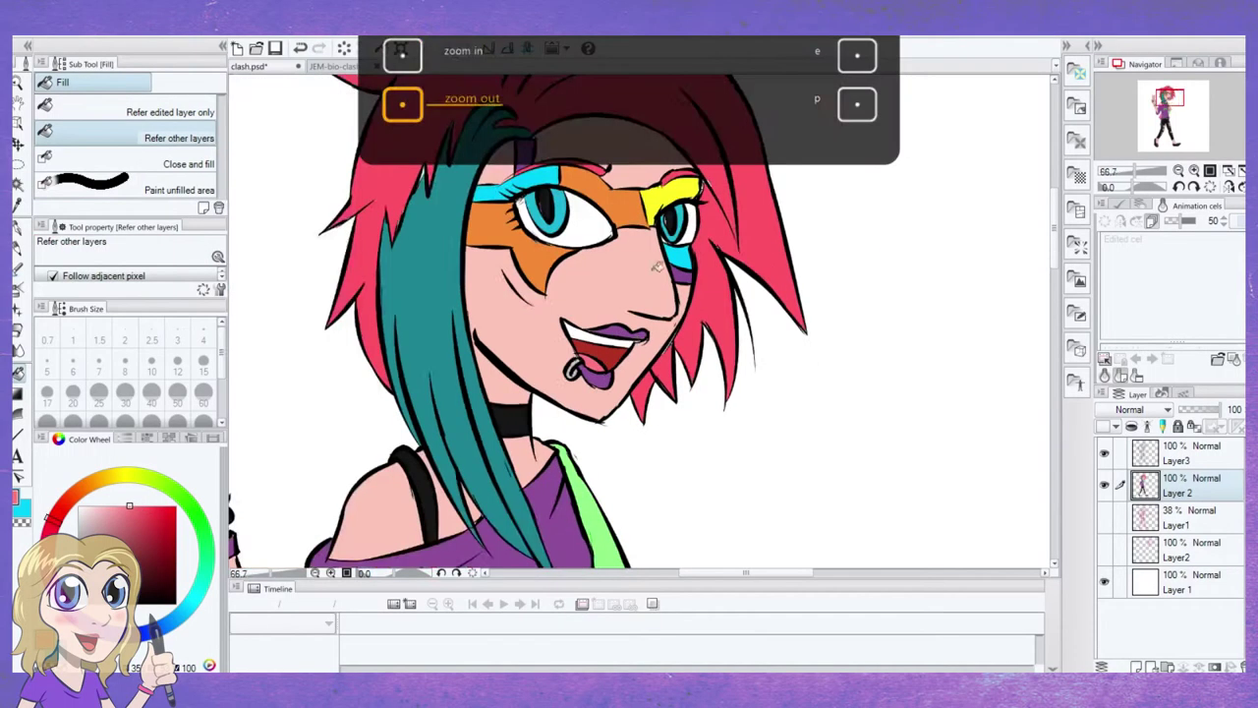
Sample purple from the lower lip and touch up gaps in the lips with the G-pen
{"action": "key", "text": "p"}
{"action": "key", "text": "i"}
{"action": "left_click", "coordinate": [618, 391]}
{"action": "key", "text": "p"}
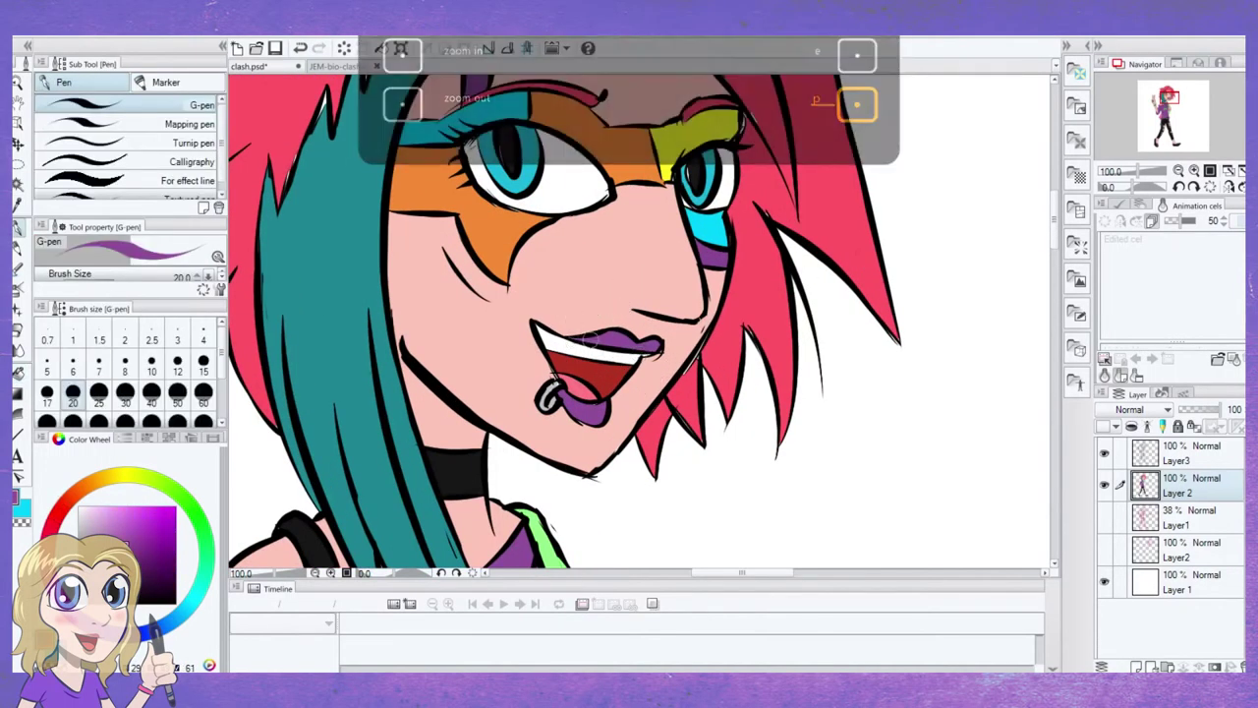
Touch up the pink hair beside the far eye with the G-pen in the hair's pink
{"action": "key", "text": "g"}
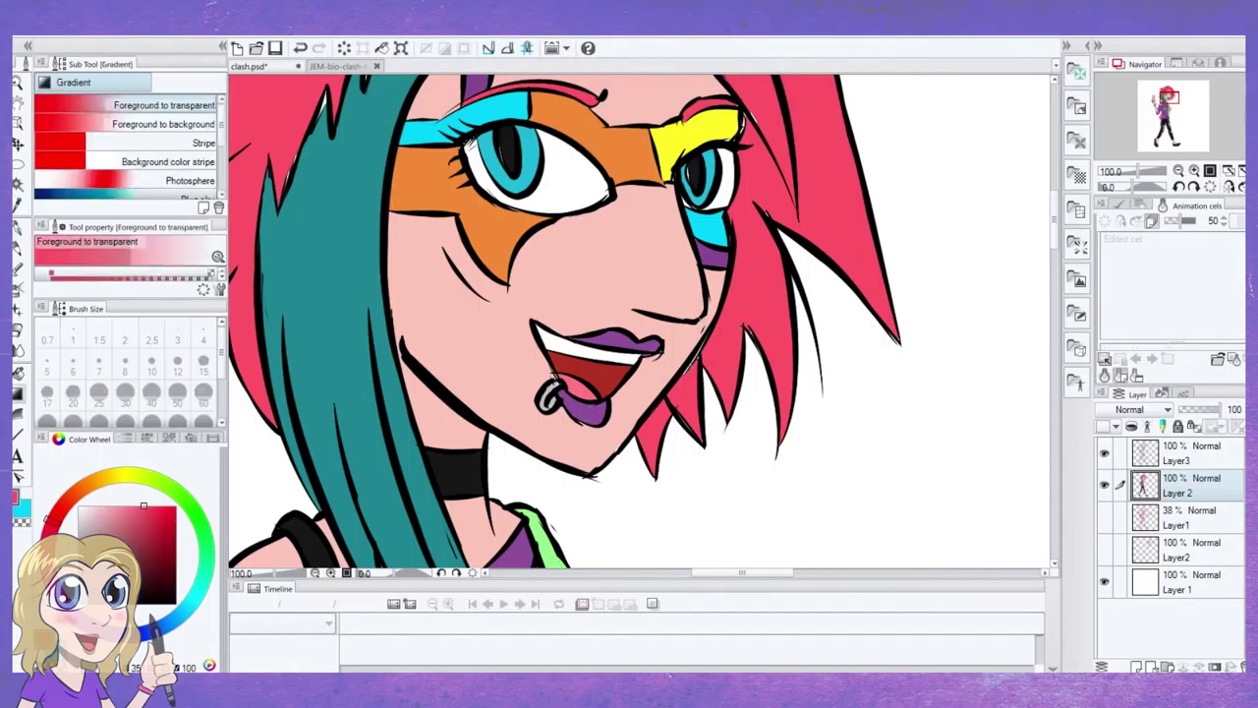
{"action": "key", "text": "p"}
{"action": "key", "text": "ctrl+minus"}
{"action": "key", "text": "ctrl+plus"}
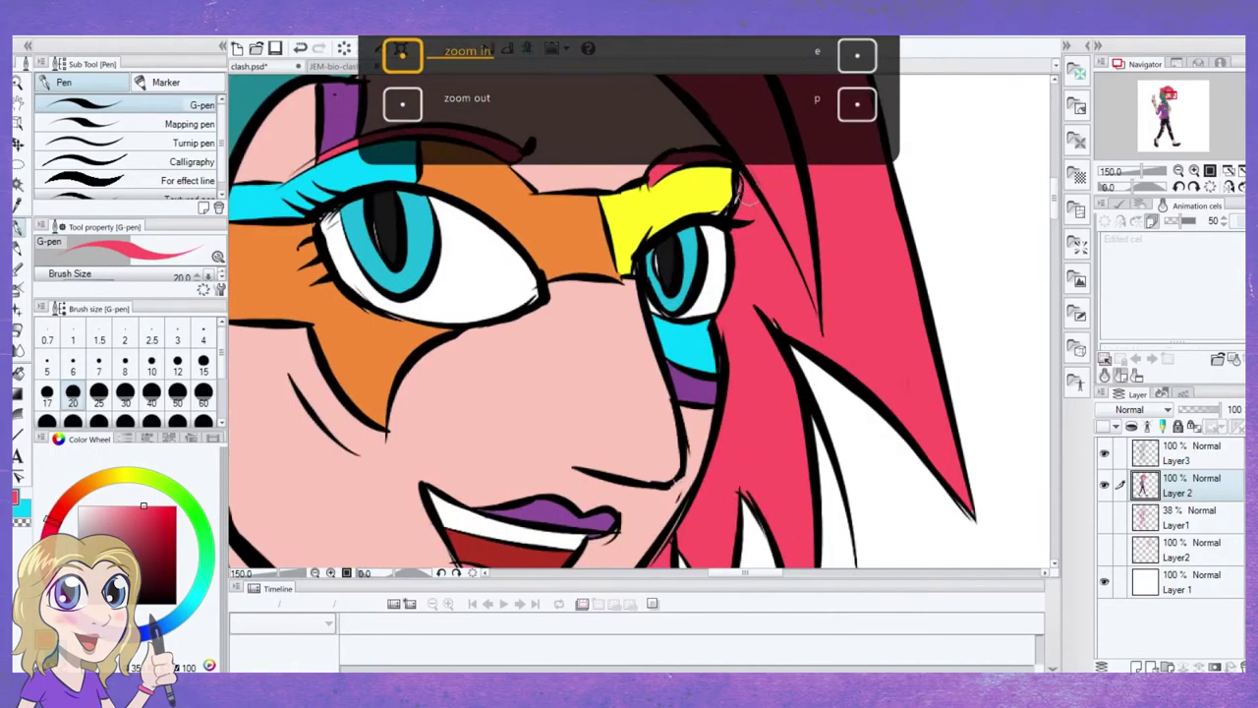
Paint the white gaps along the jagged edge between the teal lock and the pink hair using their sampled colours
{"action": "key", "text": "ctrl+minus"}
{"action": "key", "text": "ctrl+plus"}
{"action": "key", "text": "g"}
{"action": "key", "text": "p"}
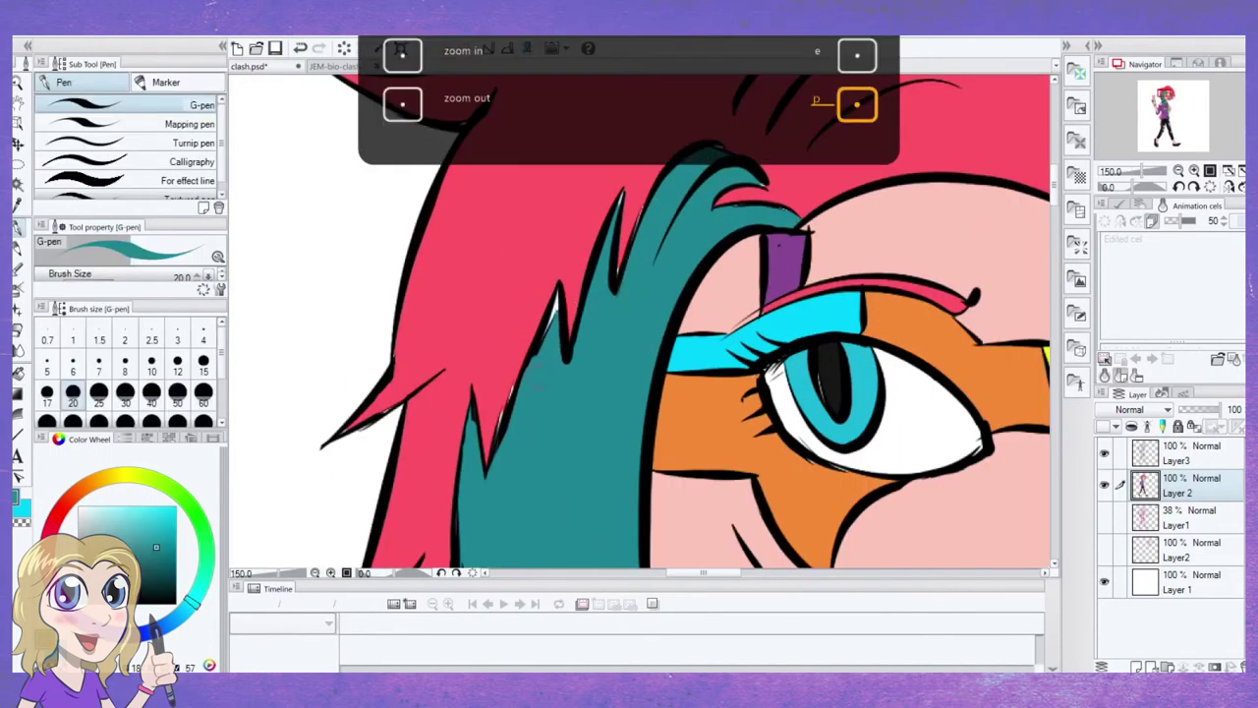
{"action": "key", "text": "i"}
{"action": "left_click", "coordinate": [469, 365]}
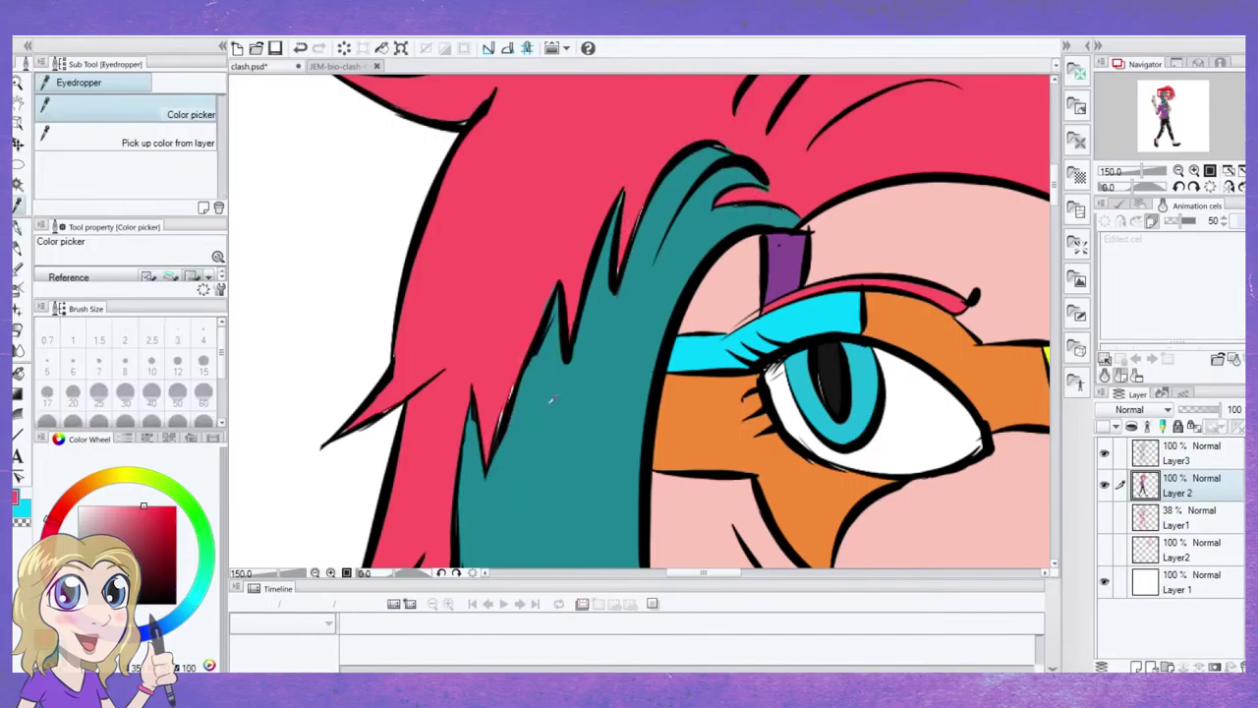
{"action": "key", "text": "p"}
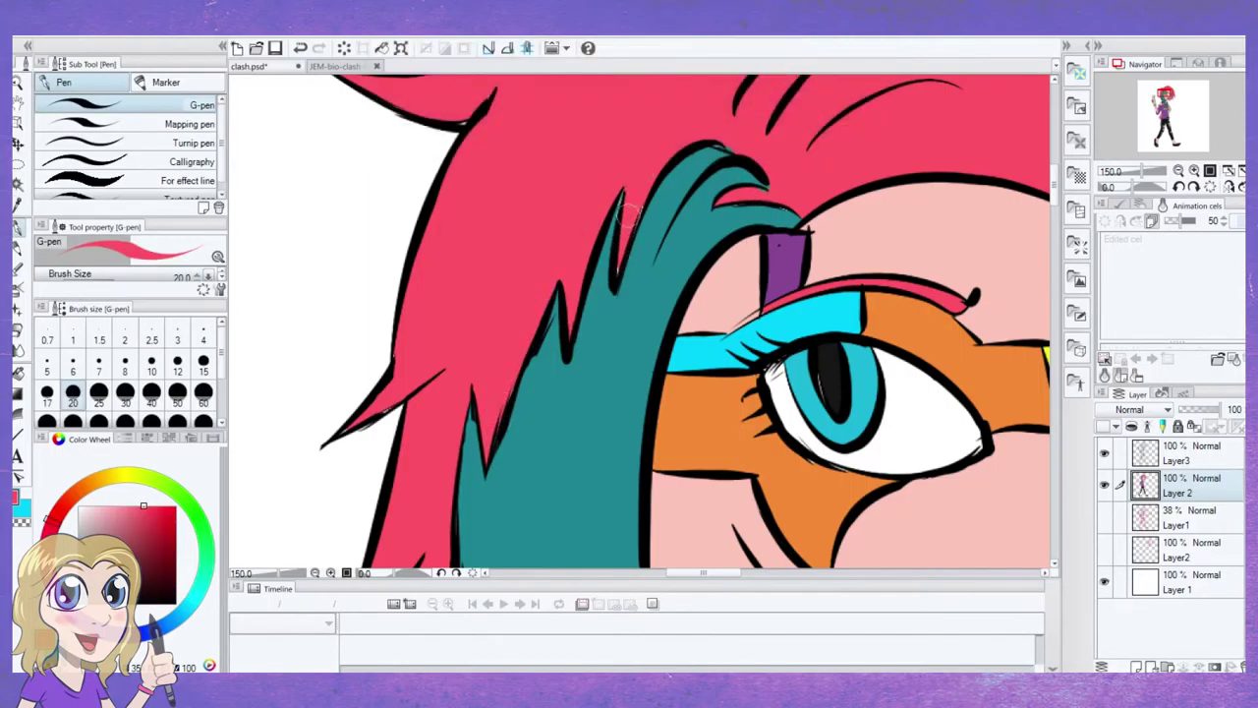
Erase the stray marks at the near eye's outer corner on Layer3 and touch up the far eye's pupil in black
{"action": "key", "text": "ctrl+minus"}
{"action": "key", "text": "ctrl+plus"}
{"action": "key", "text": "i"}
{"action": "key", "text": "alt+bracketright"}
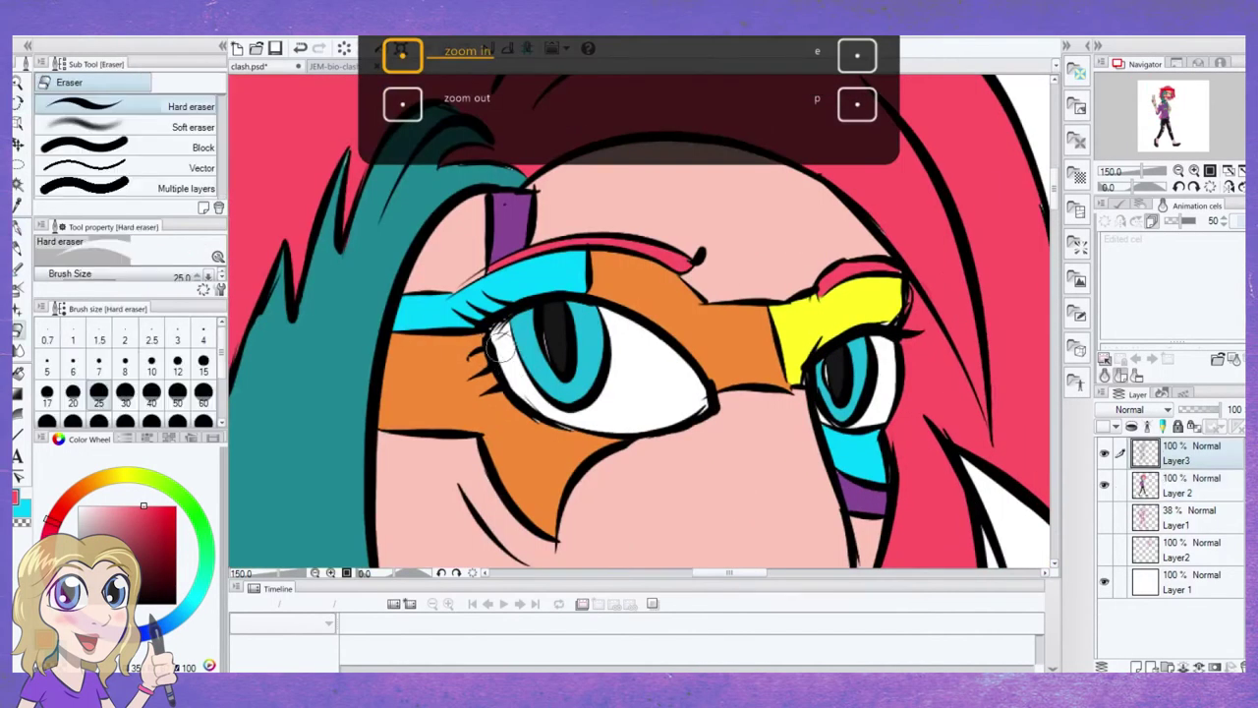
{"action": "key", "text": "p"}
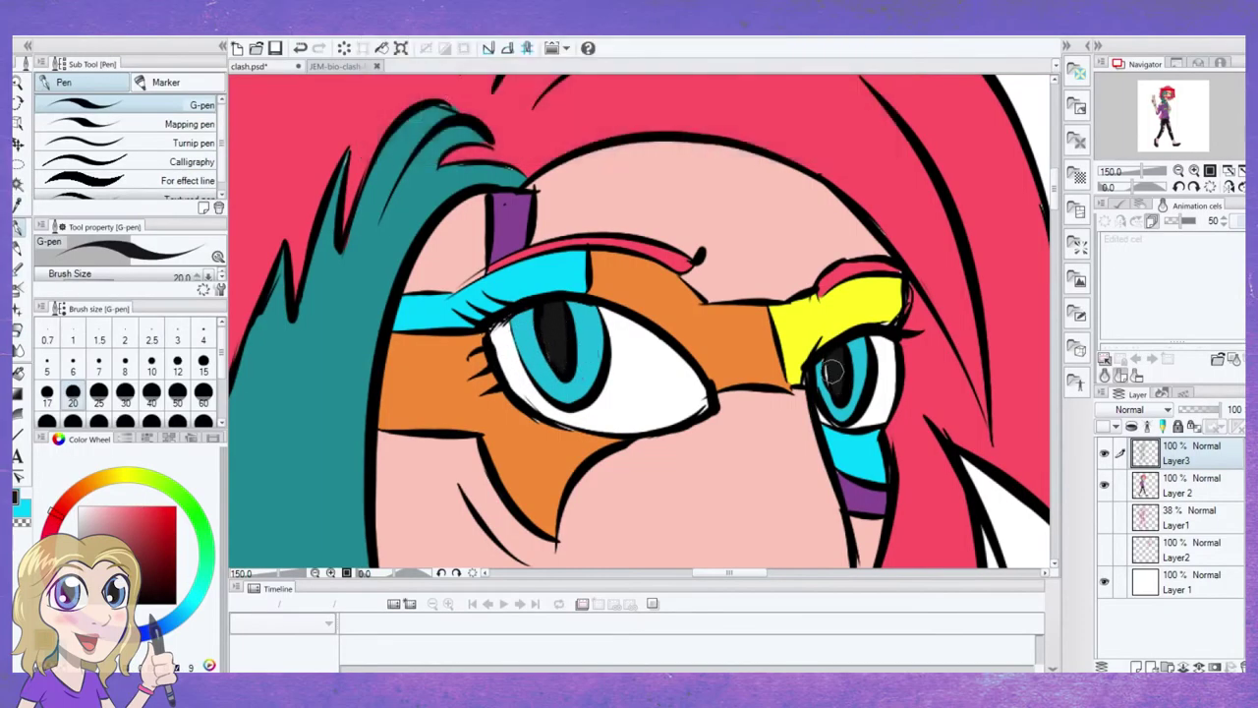
Touch up the small pink area beside the studded belt on Layer 2 with the G-pen in its sampled pink
{"action": "key", "text": "ctrl+minus"}
{"action": "key", "text": "ctrl+minus"}
{"action": "key", "text": "space"}
{"action": "key", "text": "ctrl+minus"}
{"action": "key", "text": "ctrl+plus"}
{"action": "key", "text": "ctrl+plus"}
{"action": "key", "text": "ctrl+plus"}
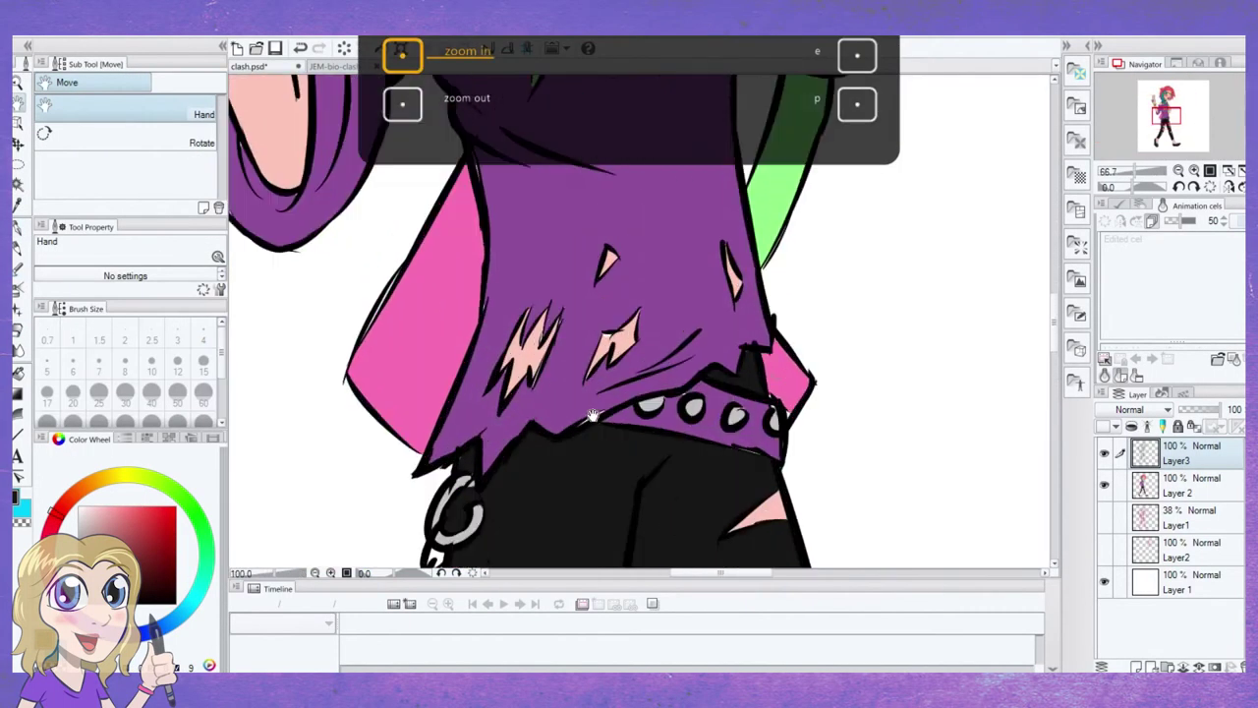
{"action": "key", "text": "i"}
{"action": "left_click", "coordinate": [788, 376]}
{"action": "key", "text": "p"}
{"action": "key", "text": "alt+bracketleft"}
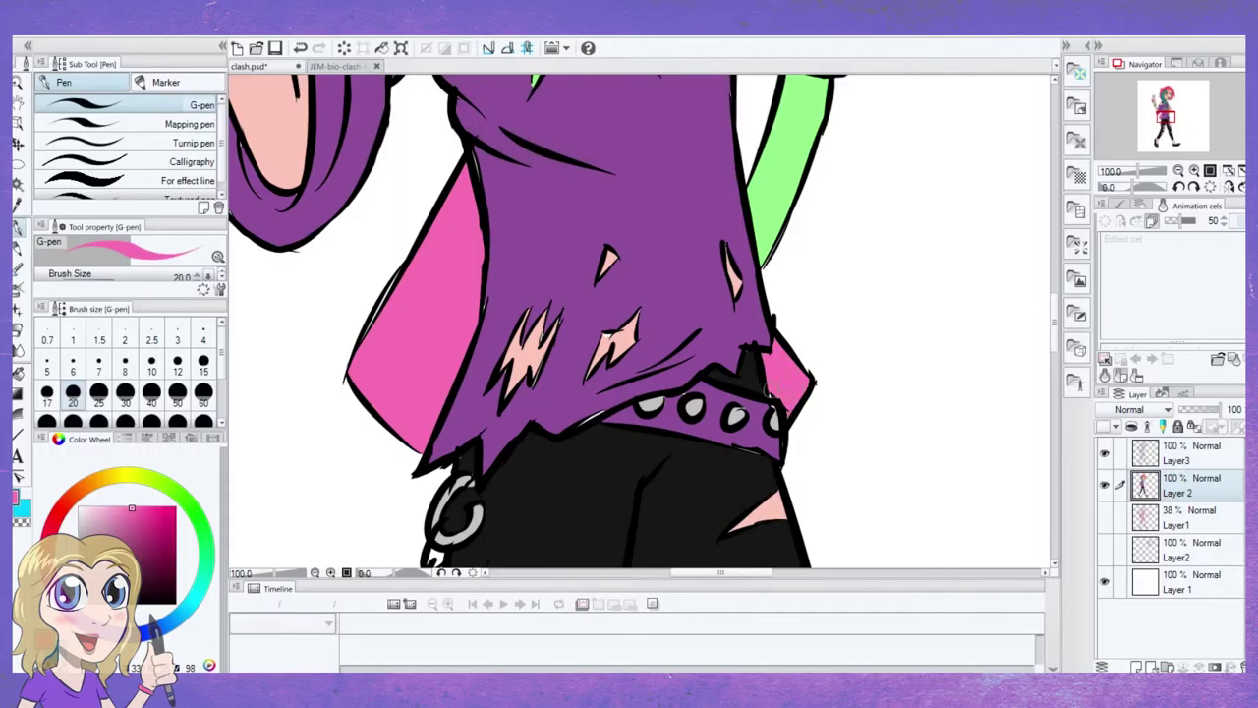
Paint the white gaps along the shirt's hem and belt with the G-pen in the shirt's sampled purple
{"action": "key", "text": "i"}
{"action": "left_click", "coordinate": [688, 368]}
{"action": "key", "text": "p"}
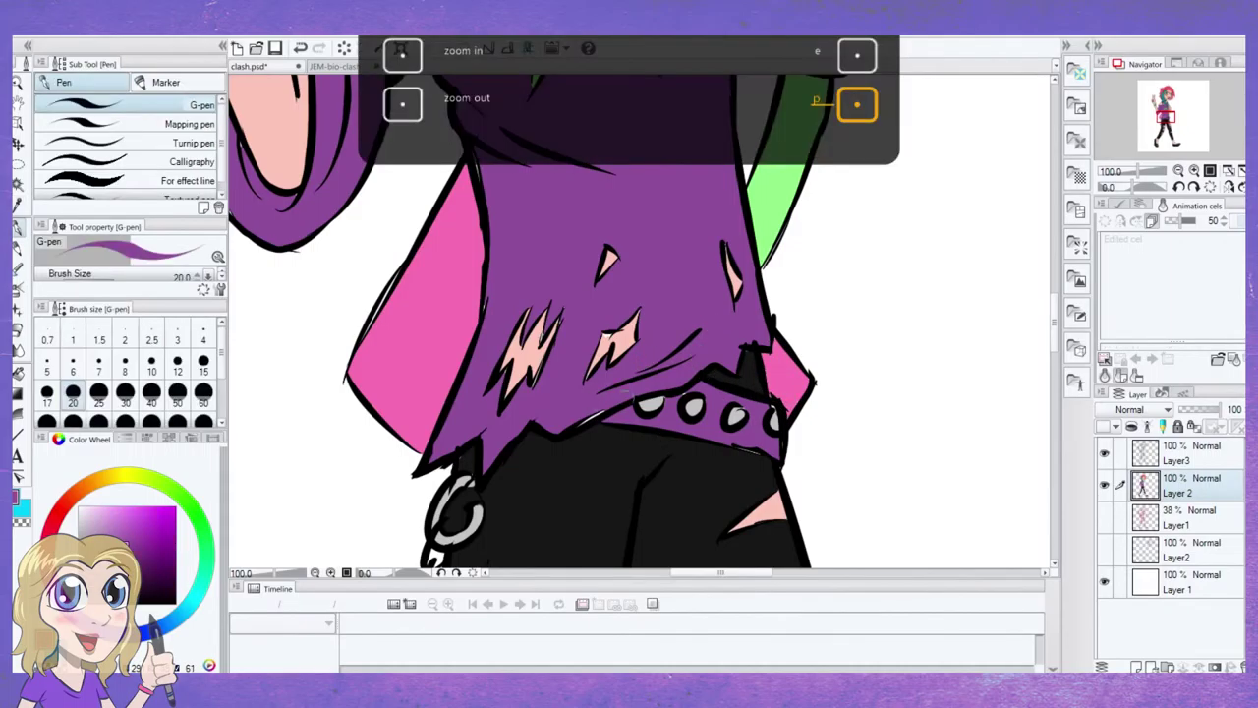
Touch up the skin inside the shirt's torn holes and the purple fabric around them using their sampled colours
{"action": "key", "text": "i"}
{"action": "left_click", "coordinate": [629, 334]}
{"action": "key", "text": "g"}
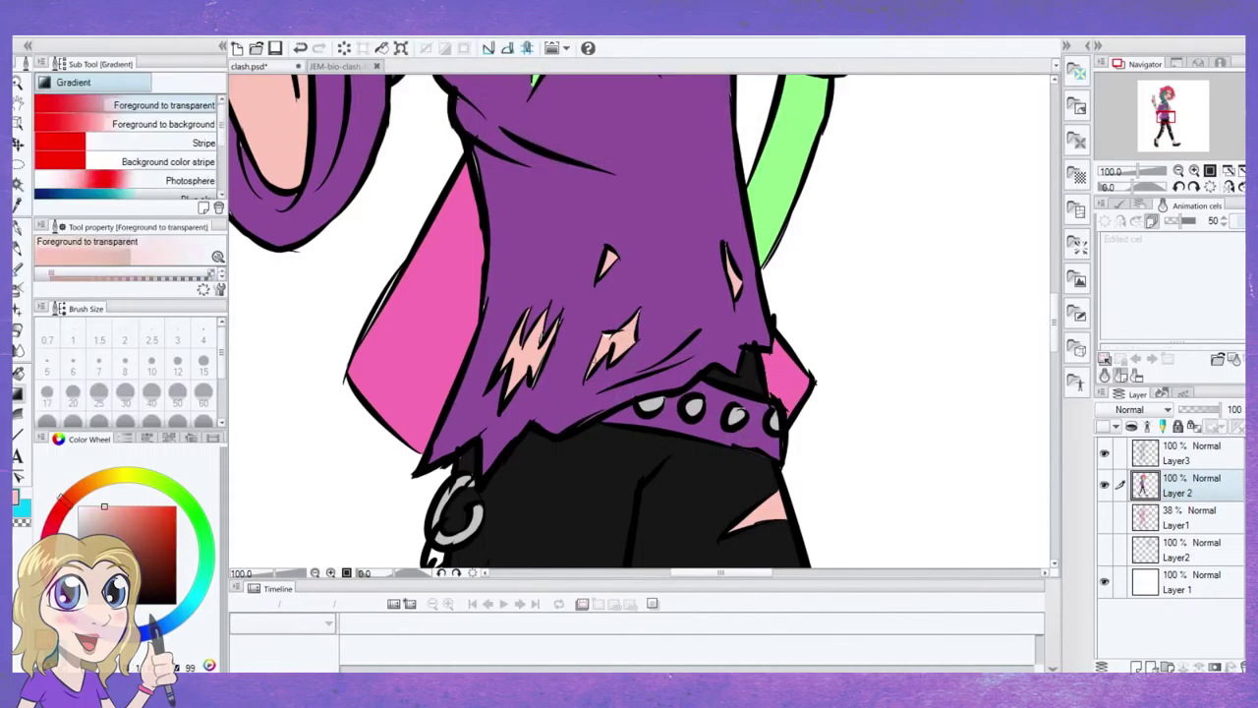
{"action": "key", "text": "p"}
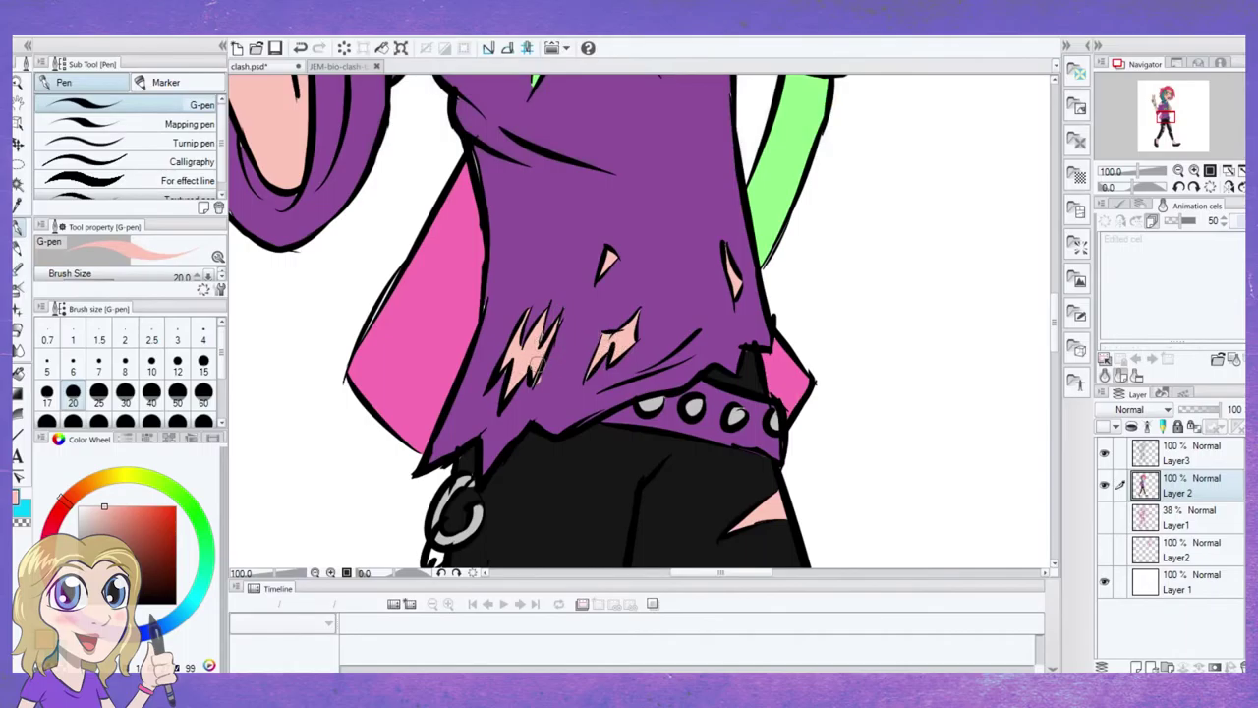
{"action": "key", "text": "i"}
{"action": "left_click", "coordinate": [543, 372]}
{"action": "key", "text": "p"}
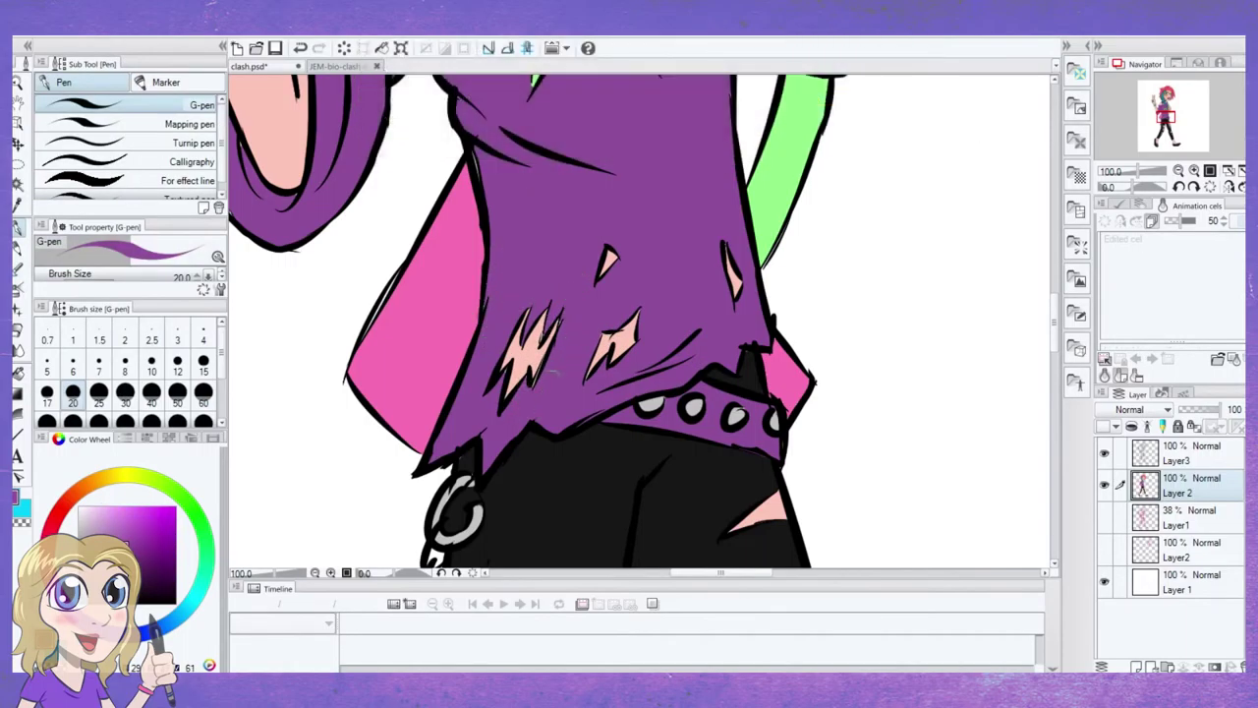
Examine the whole coloured character for remaining gaps in the flat colours
{"action": "key", "text": "ctrl+minus"}
{"action": "key", "text": "h"}
{"action": "left_click_drag", "start_coordinate": [681, 330], "coordinate": [681, 511]}
{"action": "key", "text": "ctrl+minus"}
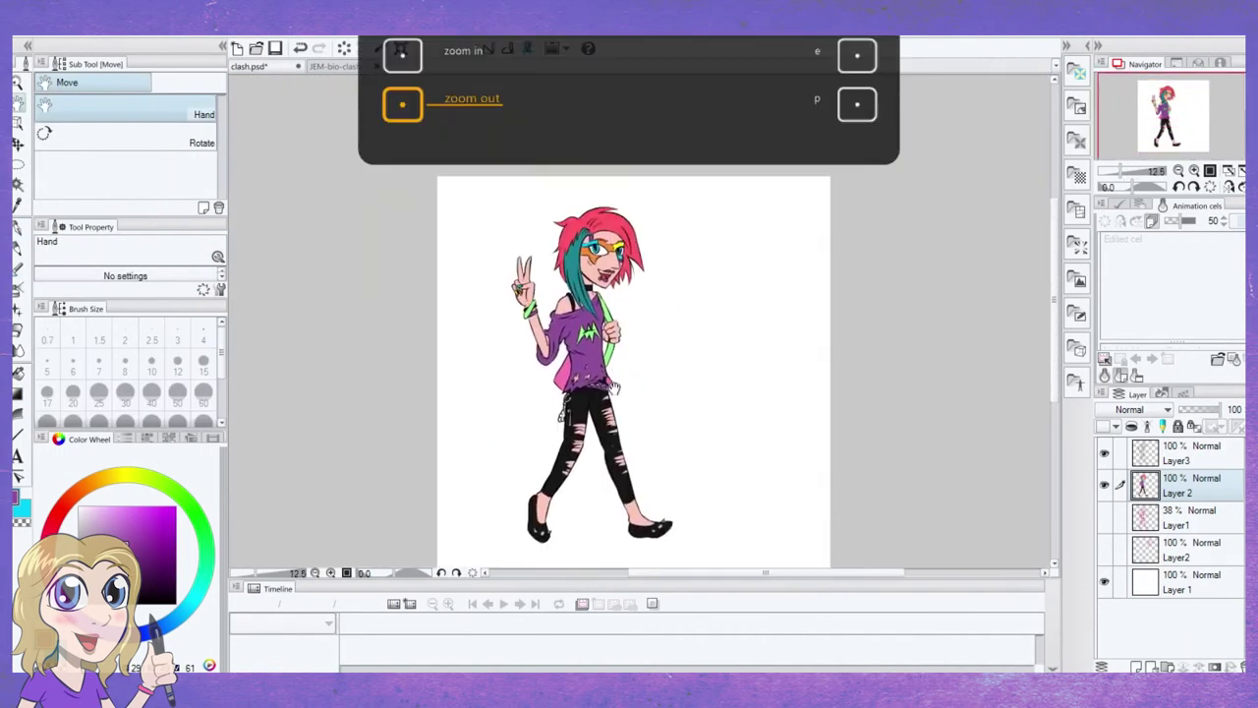
{"action": "key", "text": "ctrl+plus"}
{"action": "key", "text": "i"}
{"action": "key", "text": "p"}
{"action": "key", "text": "h"}
{"action": "key", "text": "ctrl+minus"}
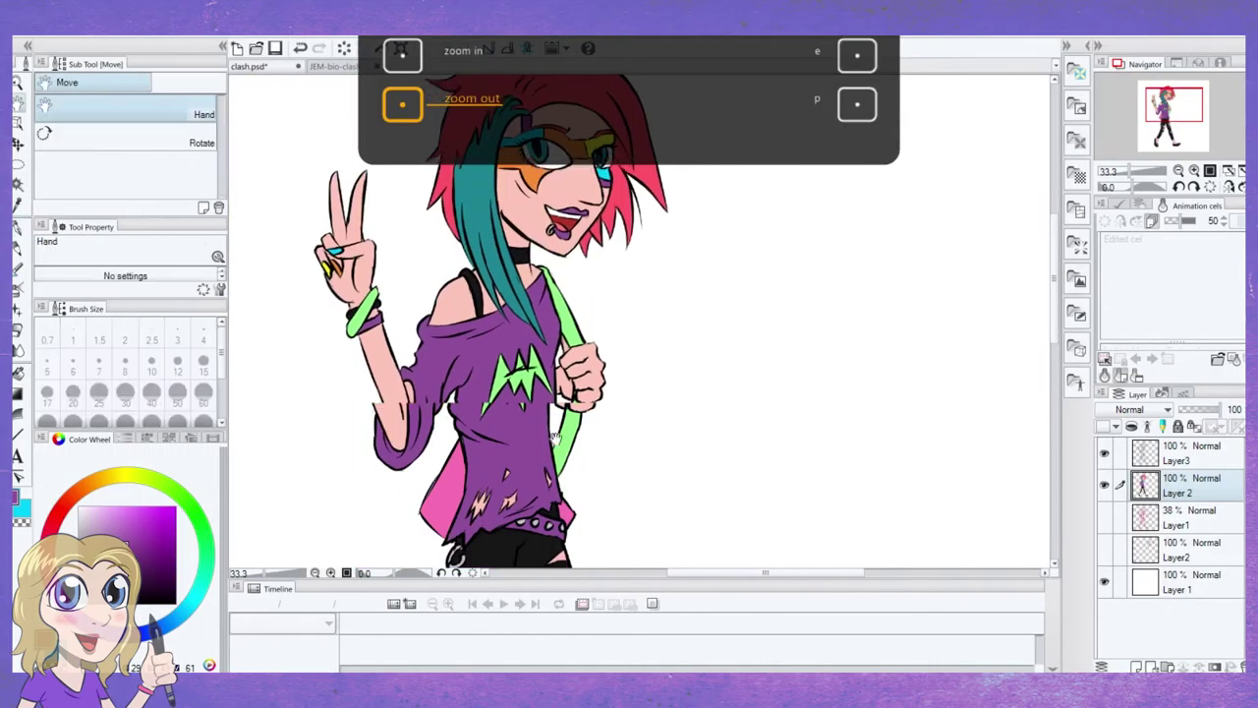
{"action": "left_click_drag", "start_coordinate": [572, 292], "coordinate": [592, 369]}
Add a new layer above Layer3 and draw a large purple letter C beside the character with the G-pen
{"action": "key", "text": "p"}
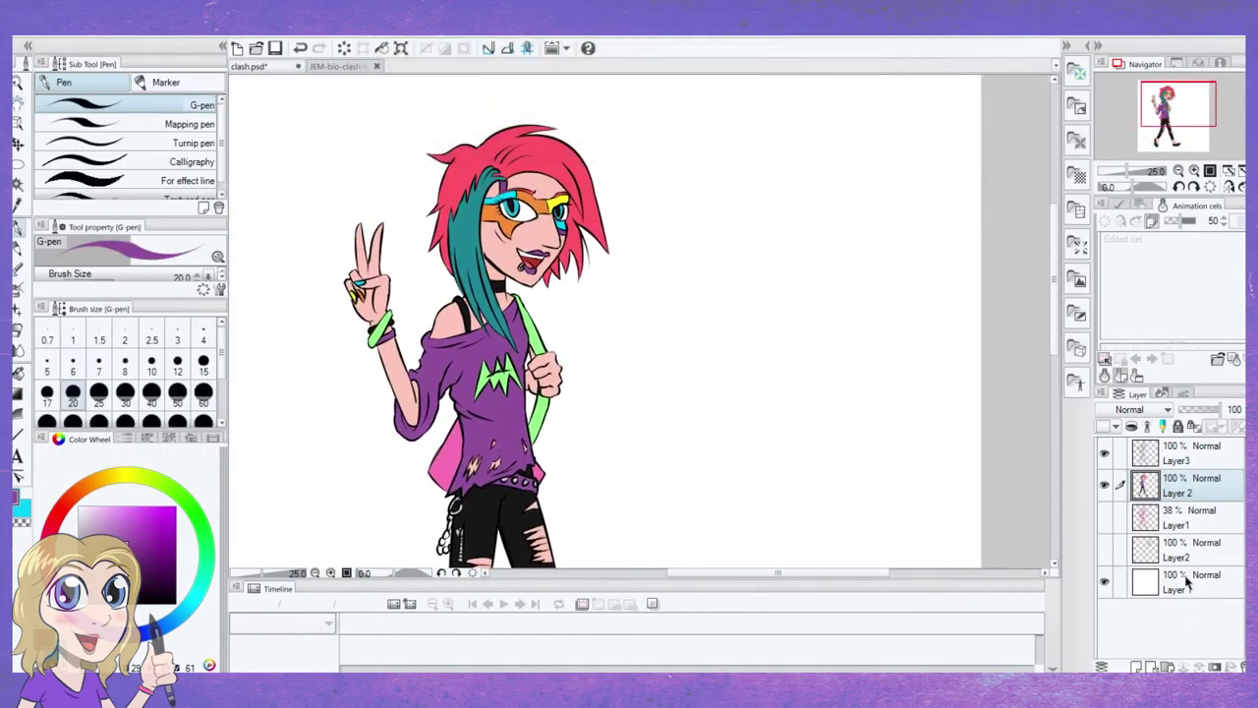
{"action": "left_click", "coordinate": [1179, 453]}
{"action": "key", "text": "ctrl+shift+n"}
{"action": "key", "text": "p"}
{"action": "key", "text": "i"}
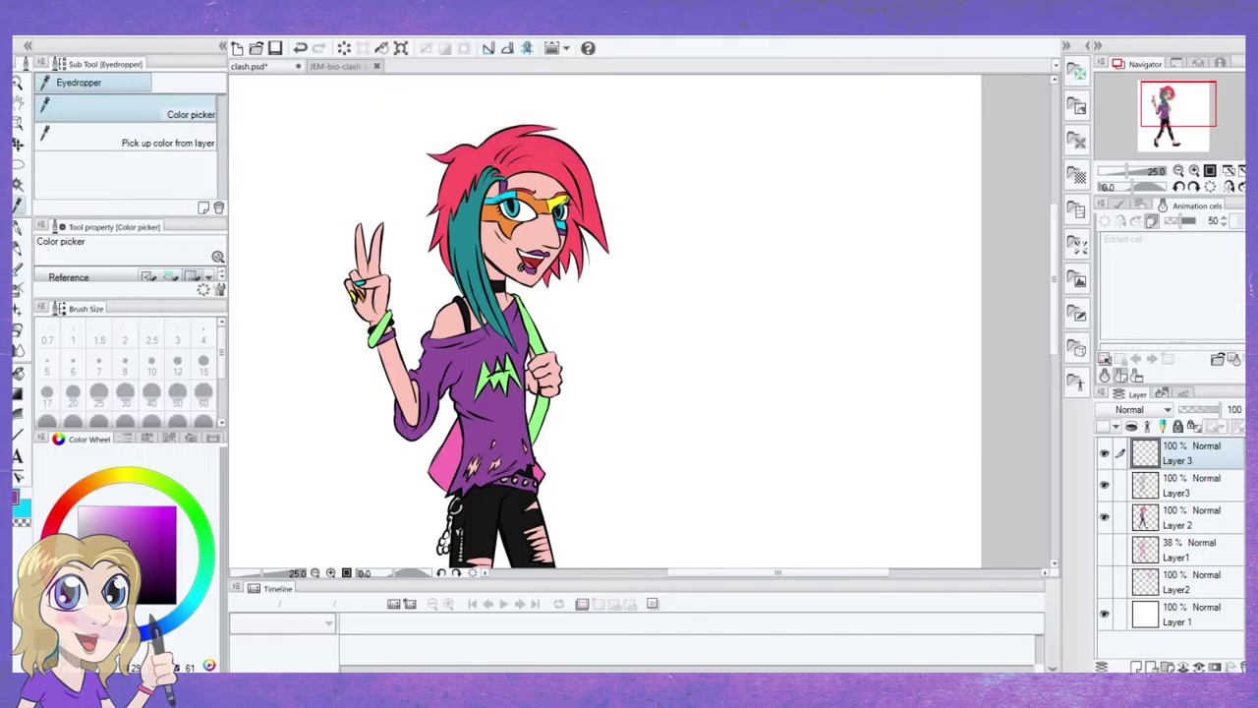
{"action": "key", "text": "p"}
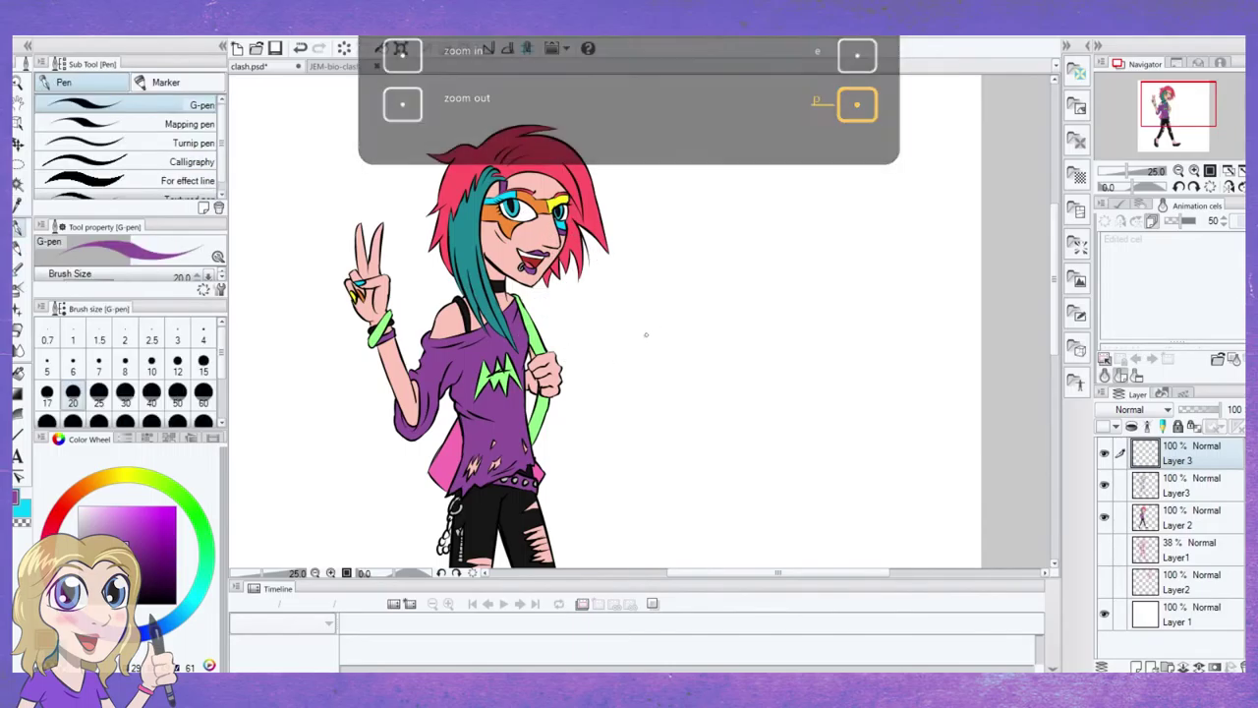
{"action": "mouse_move", "coordinate": [654, 300]}
{"action": "left_mouse_down"}
{"action": "mouse_move", "coordinate": [602, 316]}
{"action": "mouse_move", "coordinate": [693, 359]}
{"action": "left_mouse_up"}
Letter an L in the hair's pinkish red and an A in the makeup's cyan with the size 50 G-pen
{"action": "key", "text": "i"}
{"action": "left_click", "coordinate": [589, 226]}
{"action": "key", "text": "p"}
{"action": "key", "text": "i"}
{"action": "left_click", "coordinate": [578, 204]}
{"action": "key", "text": "p"}
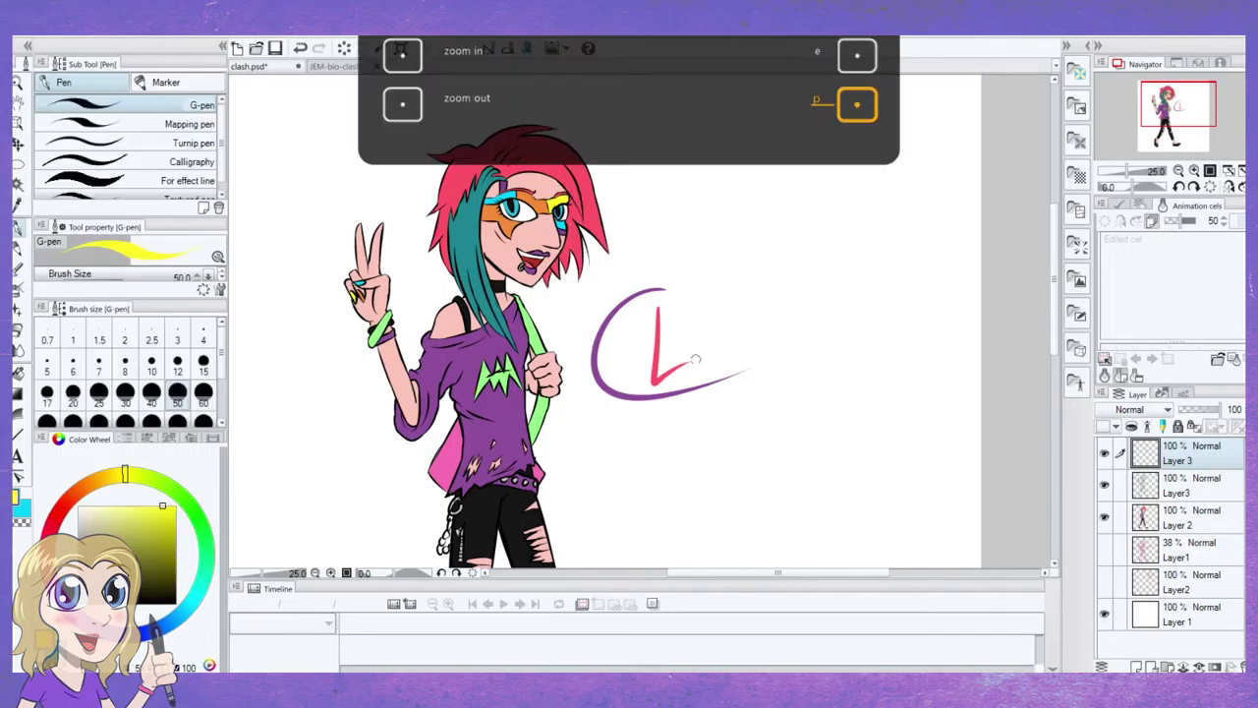
{"action": "key", "text": "i"}
{"action": "left_click", "coordinate": [558, 208]}
{"action": "key", "text": "p"}
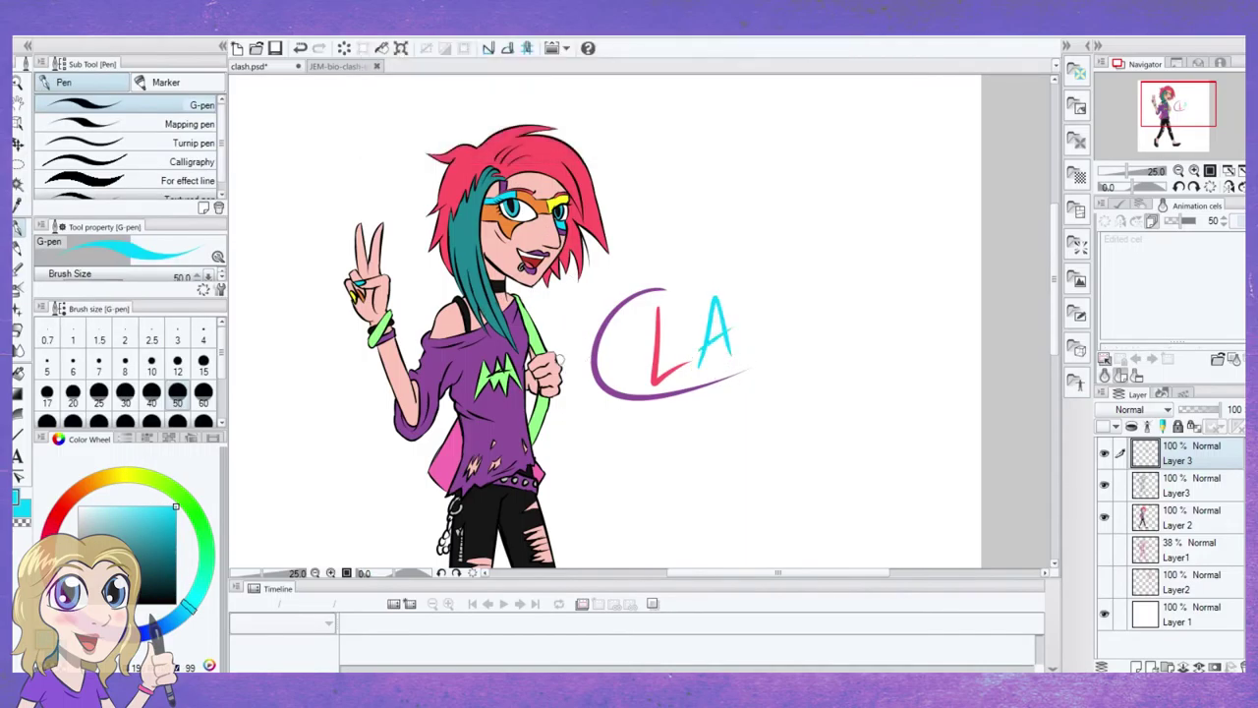
Continue the word CLASH with an S in the strap's light green and an H in the face paint's orange
{"action": "key", "text": "i"}
{"action": "left_click", "coordinate": [548, 336]}
{"action": "key", "text": "p"}
{"action": "left_click_drag", "start_coordinate": [783, 313], "coordinate": [744, 352]}
{"action": "key", "text": "i"}
{"action": "left_click", "coordinate": [527, 204]}
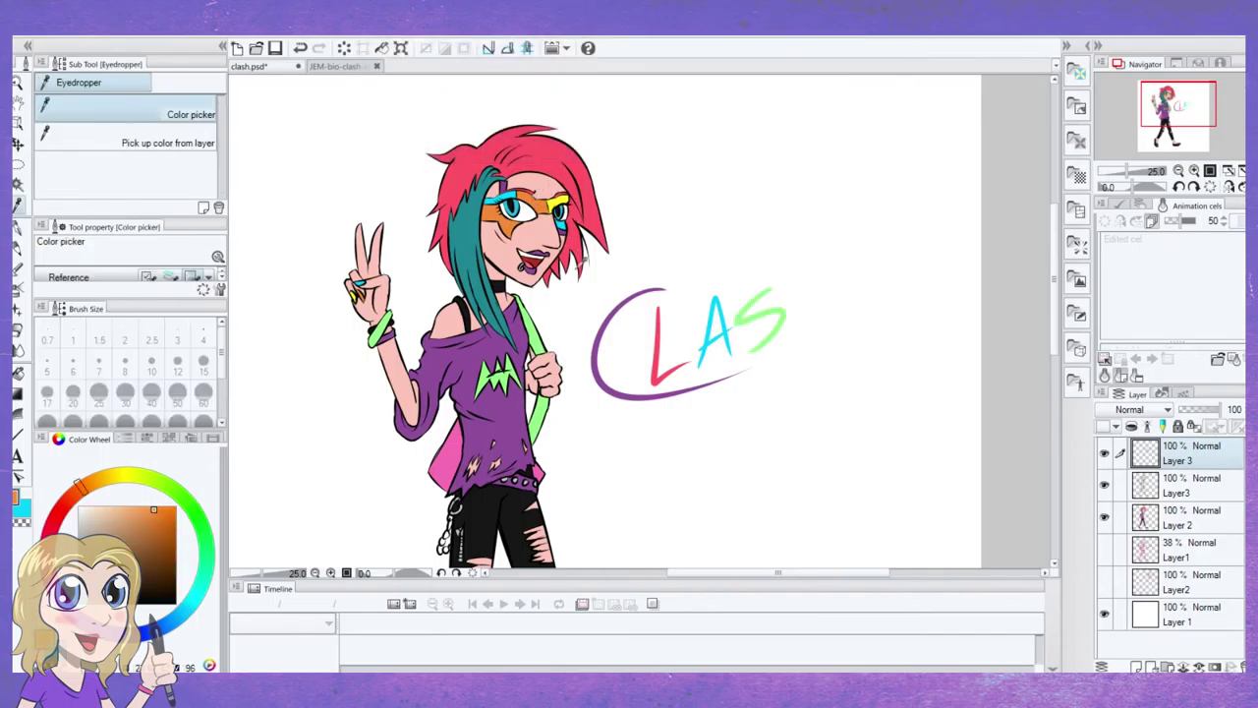
{"action": "key", "text": "p"}
{"action": "left_click_drag", "start_coordinate": [792, 275], "coordinate": [799, 346]}
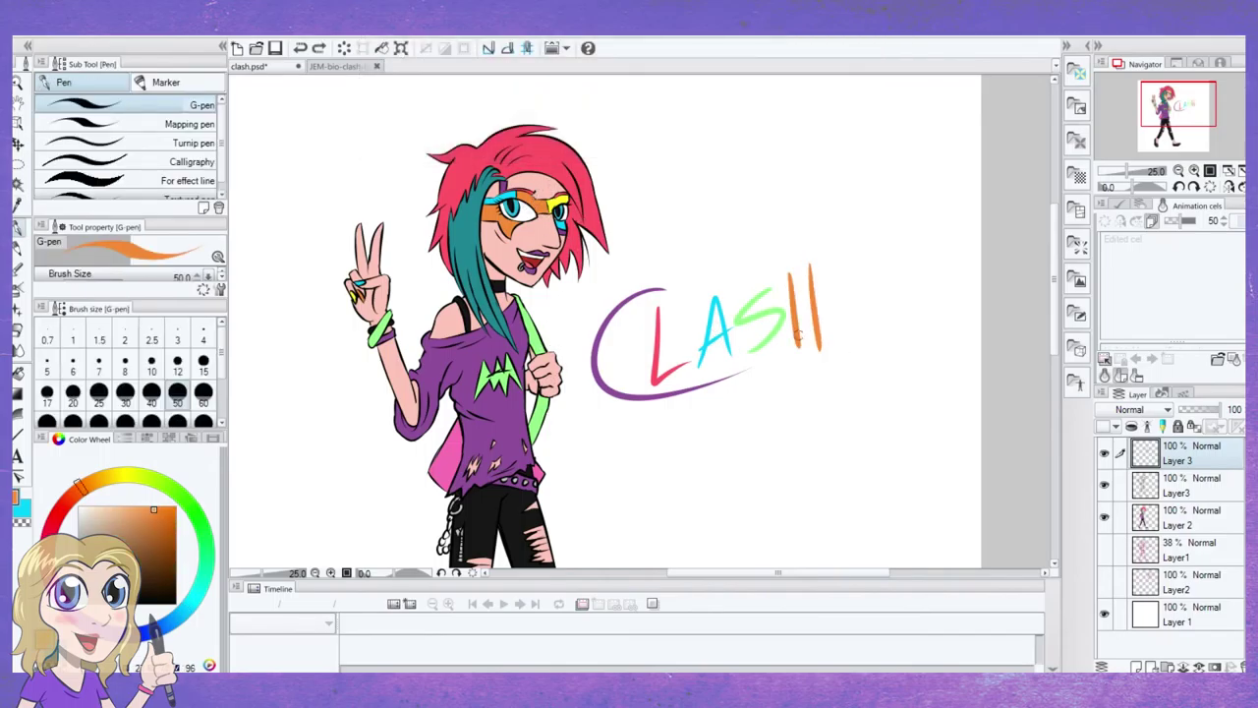